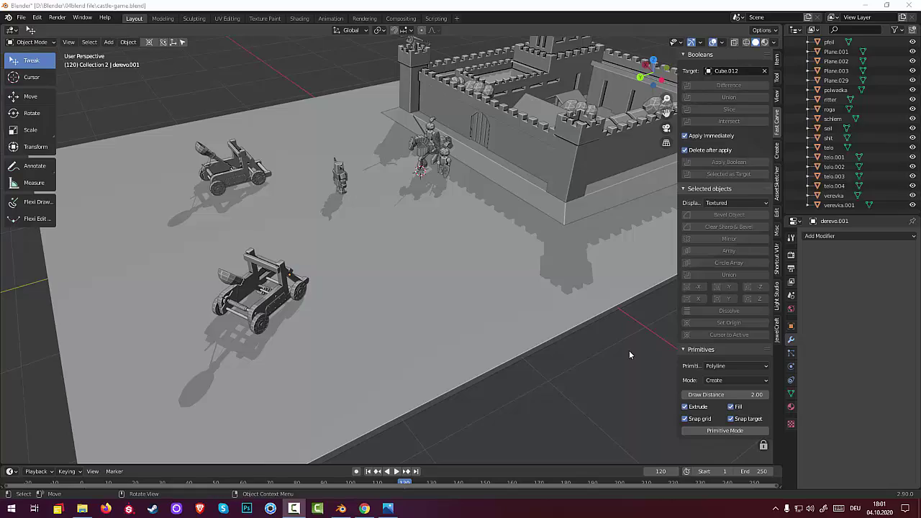
# Orbit around the castle, catapults and knight figures to inspect the scene.
pyautogui.moveTo(629, 351)
pyautogui.mouseDown(button='middle')
pyautogui.moveTo(615, 362)
pyautogui.moveTo(501, 328)
pyautogui.moveTo(547, 346)
pyautogui.moveTo(640, 333)
pyautogui.moveTo(643, 352)
pyautogui.moveTo(621, 357)
pyautogui.moveTo(539, 329)
pyautogui.mouseUp(button='middle')
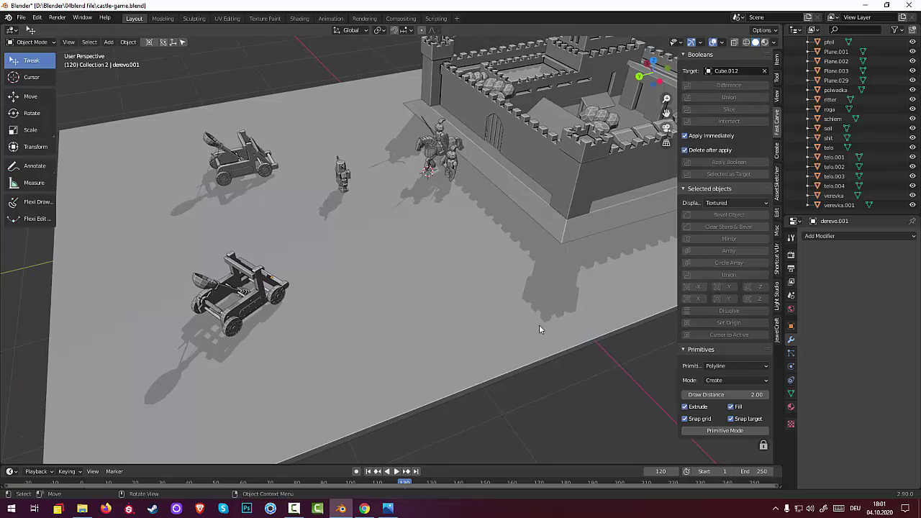
pyautogui.moveTo(456, 302)
pyautogui.mouseDown(button='middle')
pyautogui.moveTo(436, 300)
pyautogui.moveTo(445, 302)
pyautogui.mouseUp(button='middle')
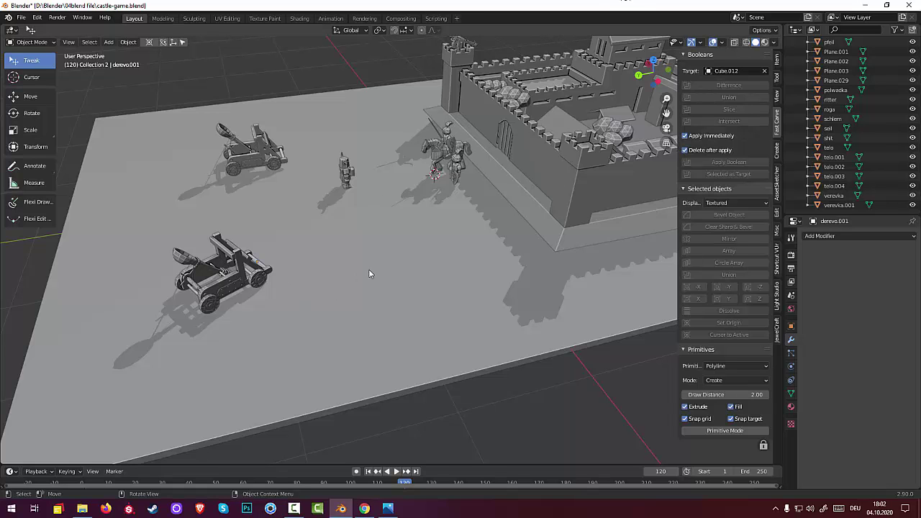
pyautogui.moveTo(371, 275)
pyautogui.mouseDown(button='middle')
pyautogui.moveTo(425, 280)
pyautogui.moveTo(455, 266)
pyautogui.moveTo(402, 266)
pyautogui.mouseUp(button='middle')
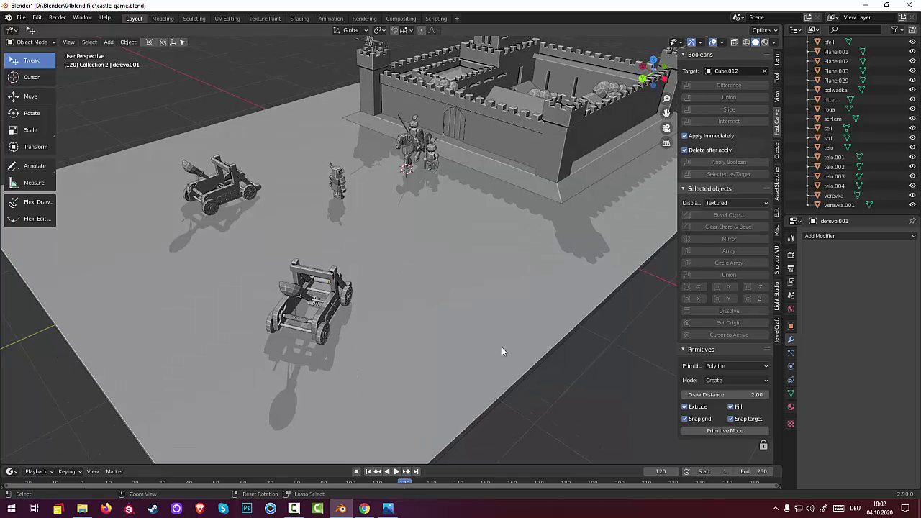
# Save castle-game.blend with Ctrl+S.
pyautogui.hotkey('ctrl', 's')
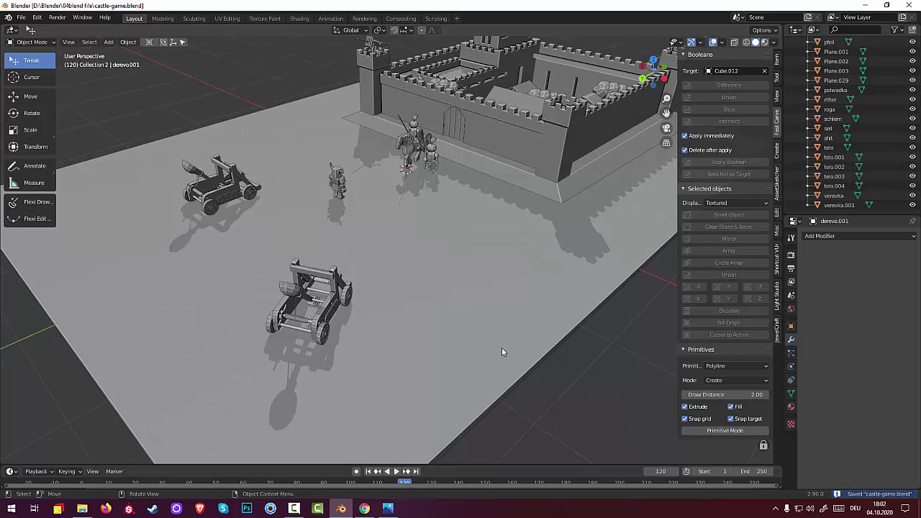
pyautogui.click(33, 42)
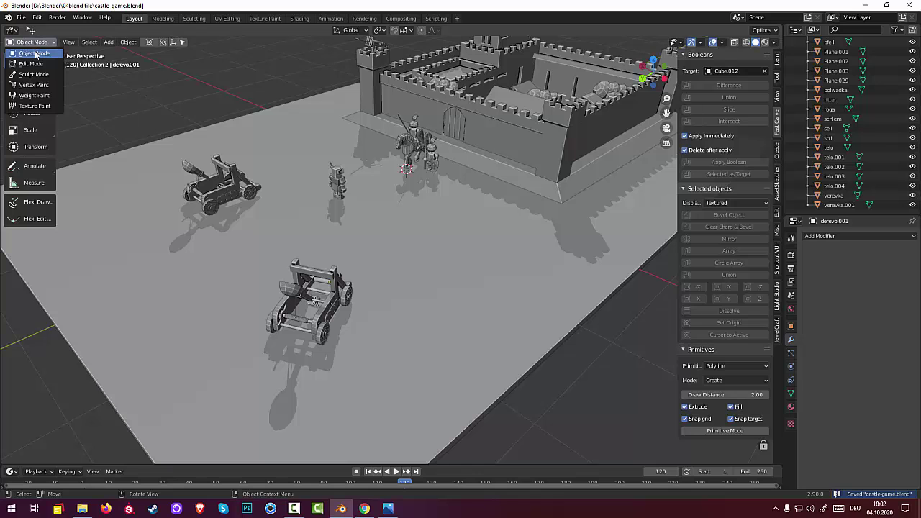
pyautogui.click(21, 17)
pyautogui.moveTo(33, 28)
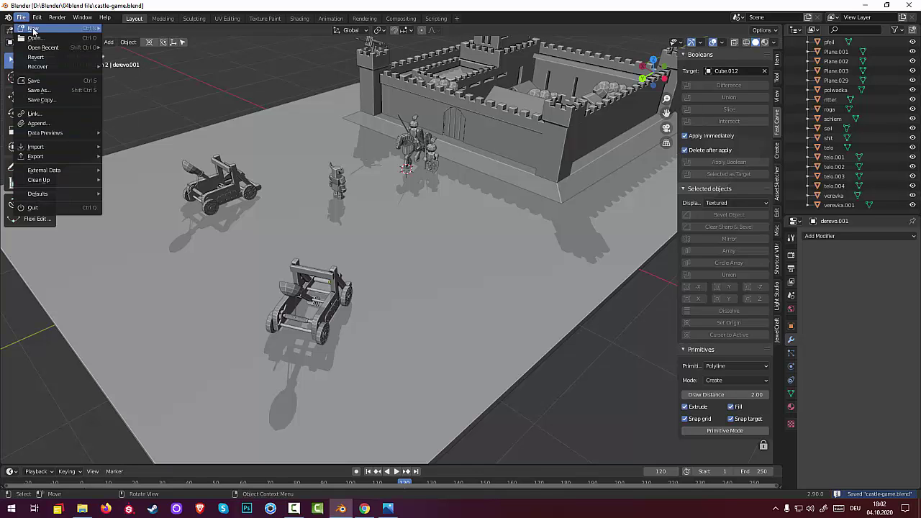
# Quit Blender to the desktop and relaunch it from the taskbar.
pyautogui.press('super+d')
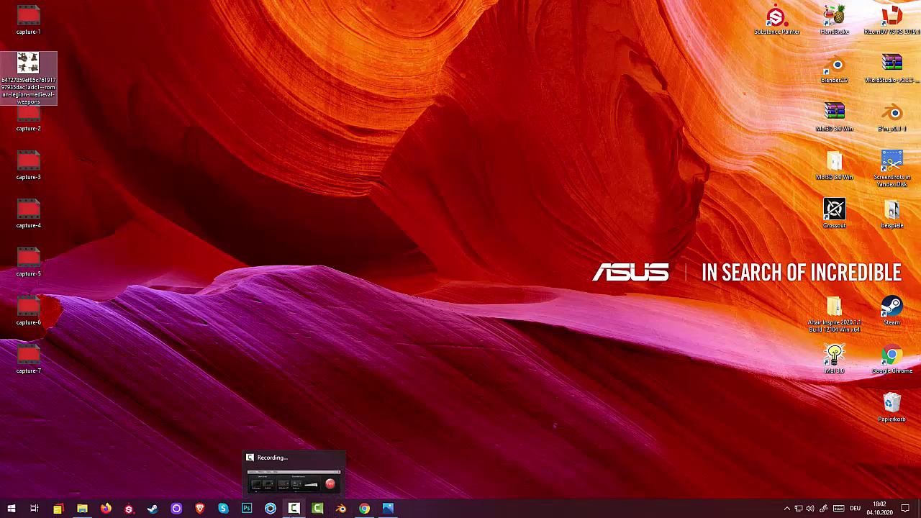
pyautogui.click(343, 509)
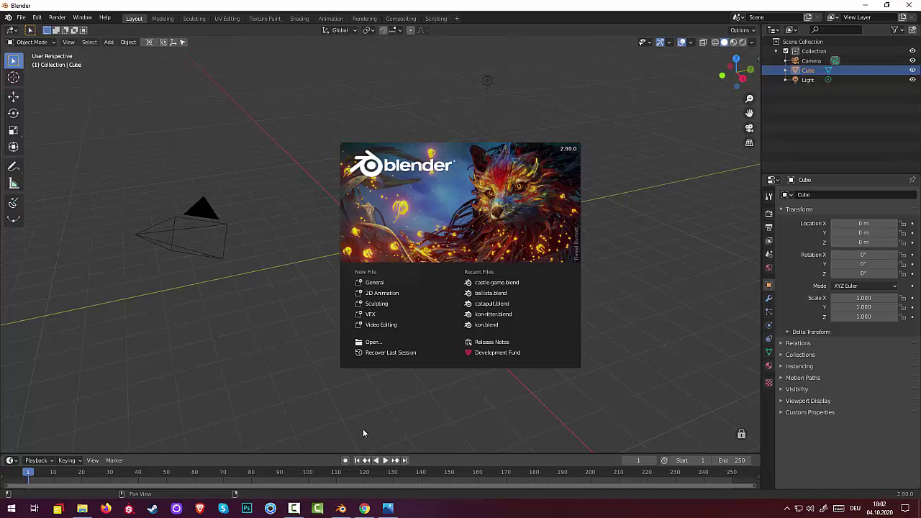
# Start a General scene, orbit around the default cube and delete it.
pyautogui.click(367, 288)
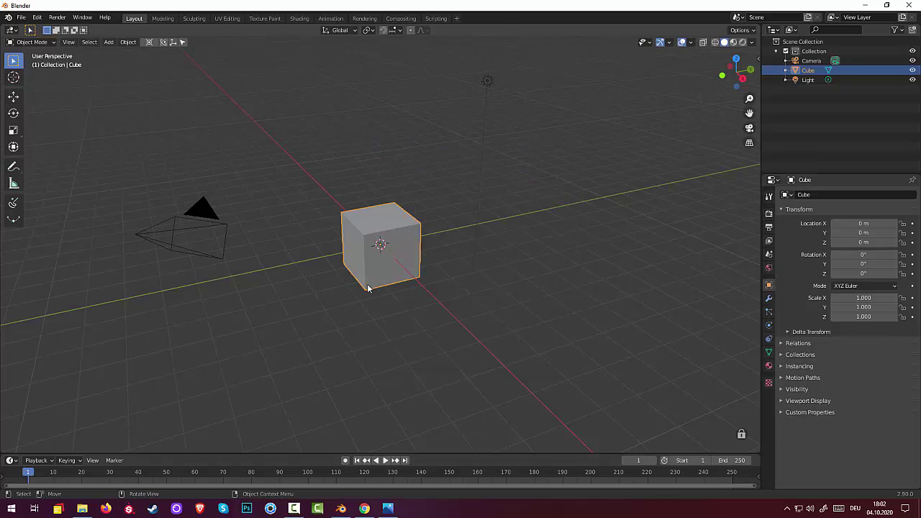
pyautogui.moveTo(407, 311); pyautogui.dragTo(379, 311, button='middle')
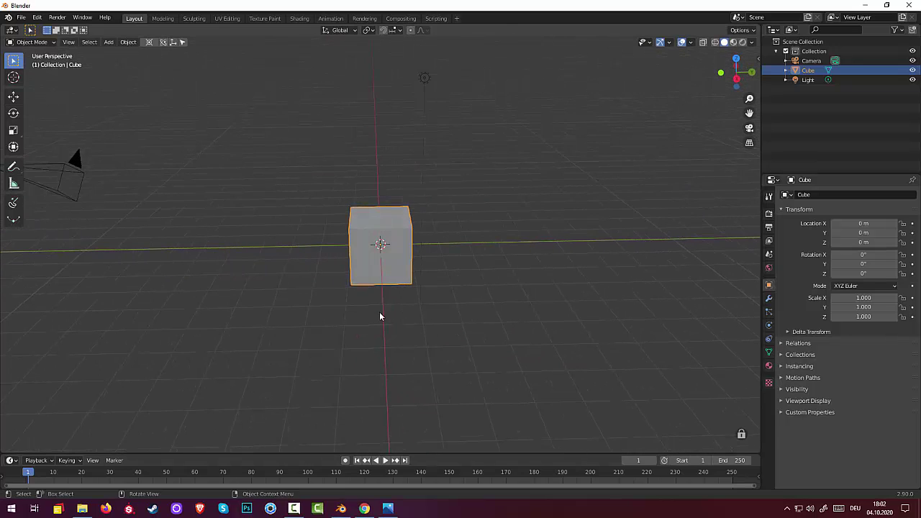
pyautogui.moveTo(327, 238); pyautogui.dragTo(339, 243, button='middle')
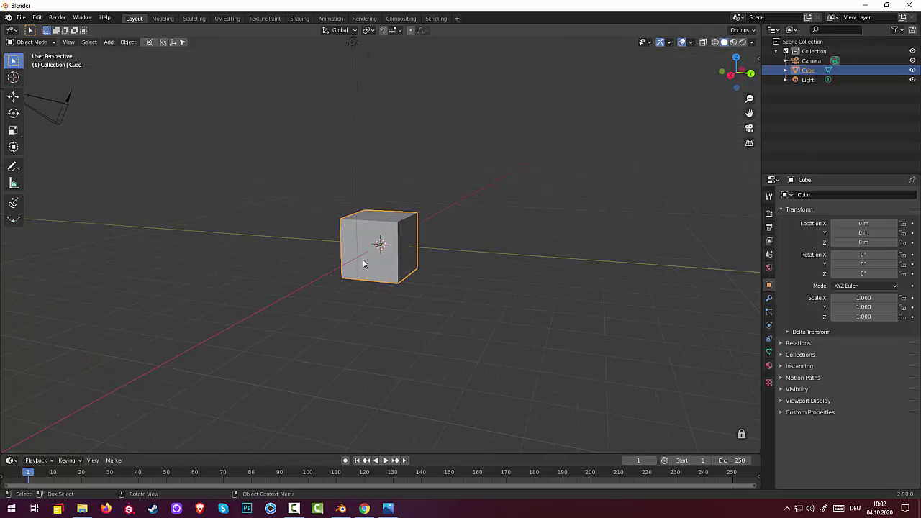
pyautogui.moveTo(371, 261)
pyautogui.mouseDown(button='middle')
pyautogui.moveTo(271, 247)
pyautogui.moveTo(287, 257)
pyautogui.mouseUp(button='middle')
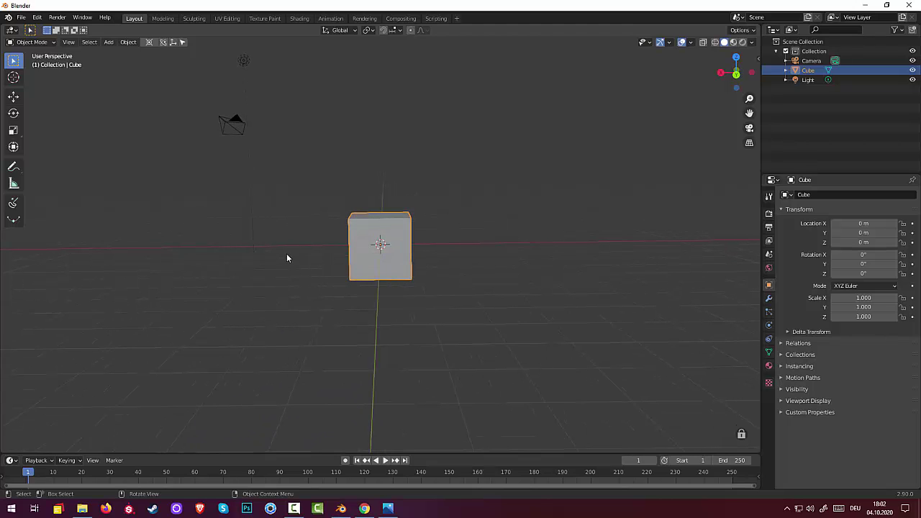
pyautogui.press('Delete')
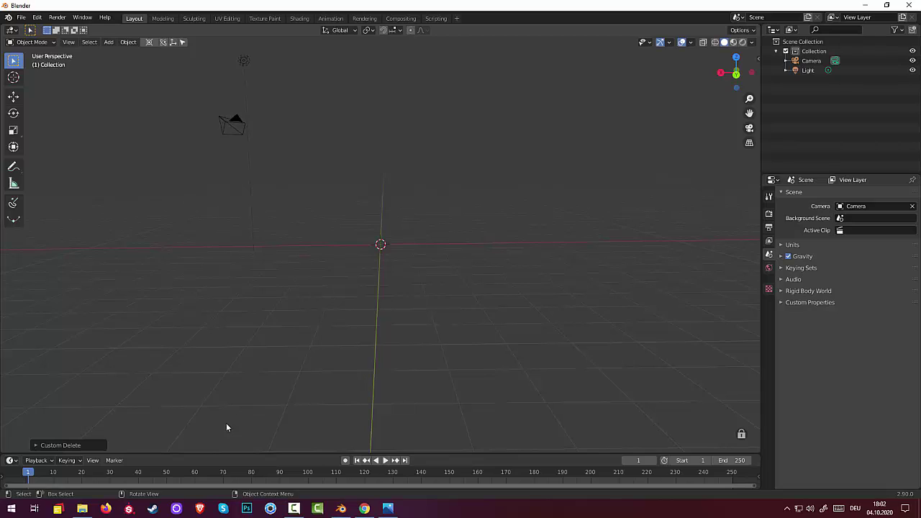
pyautogui.press('F10')
pyautogui.hotkey('shift', 'a')
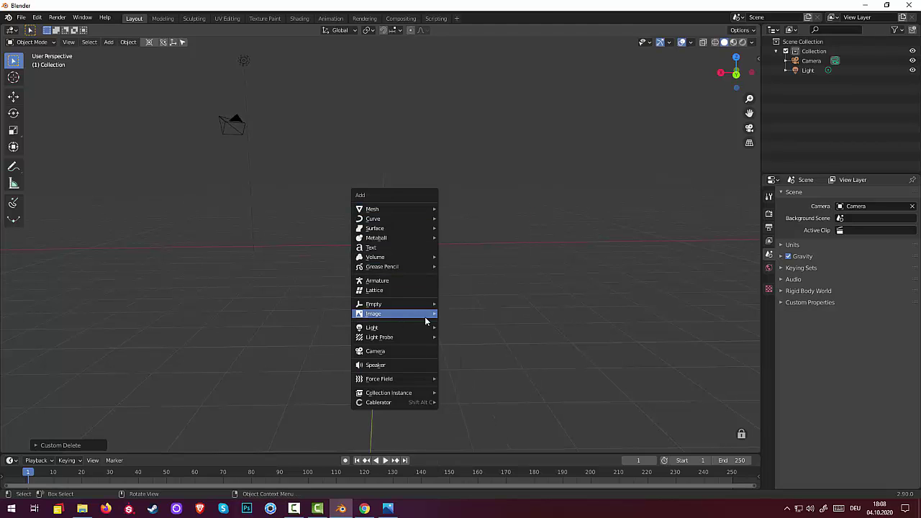
pyautogui.moveTo(374, 314)
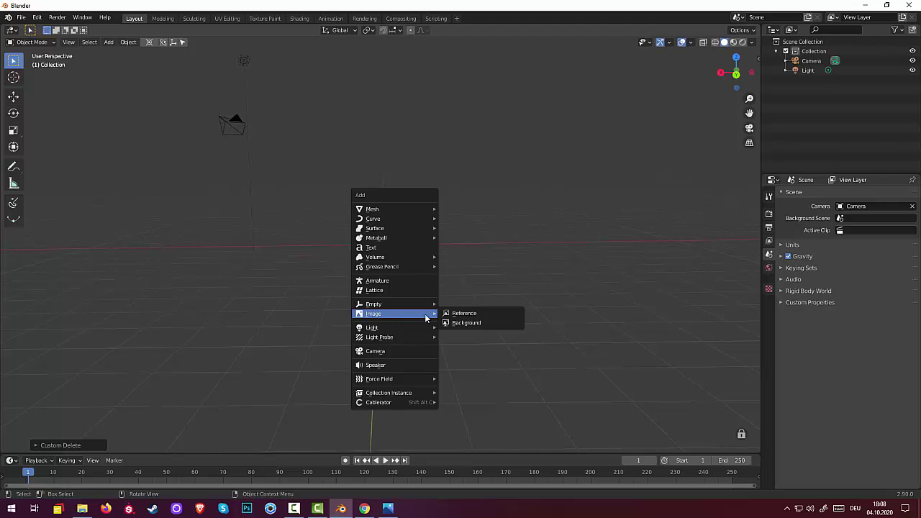
# Cancel an early reference-image browser and switch to front orthographic view.
pyautogui.click(481, 315)
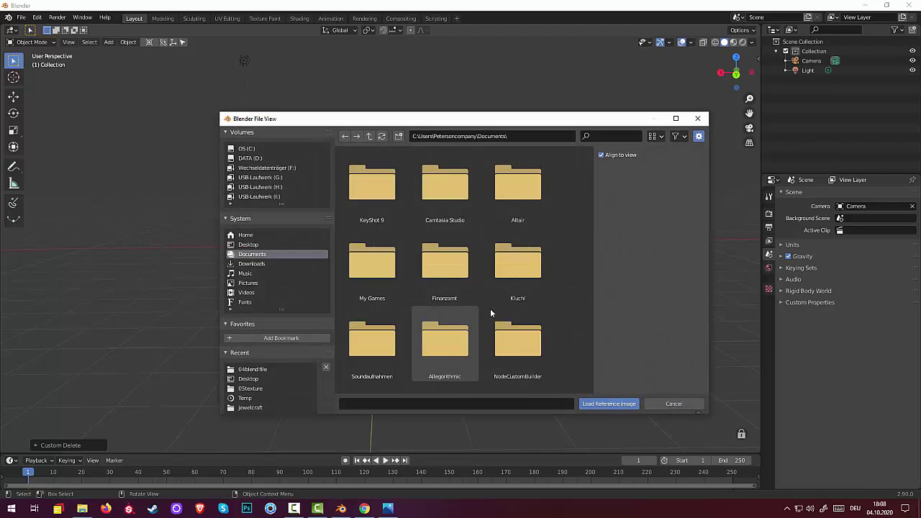
pyautogui.click(698, 119)
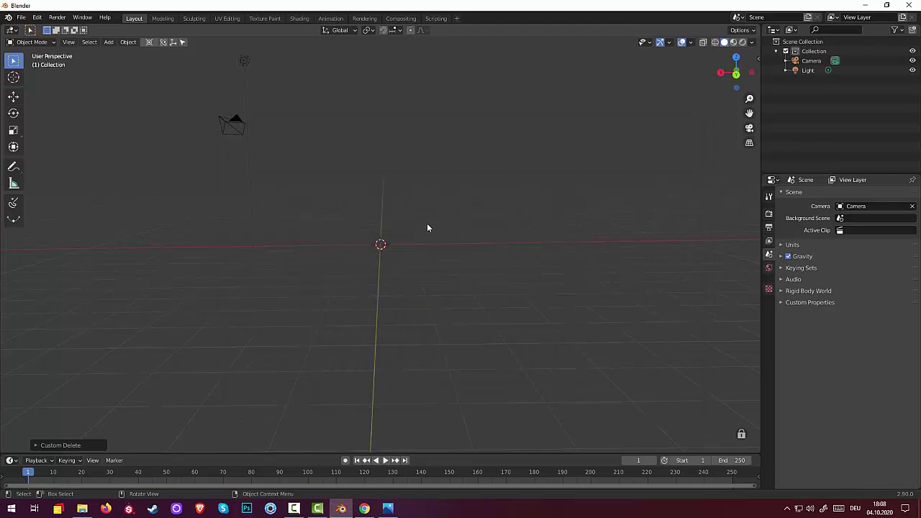
pyautogui.press('KP_1')
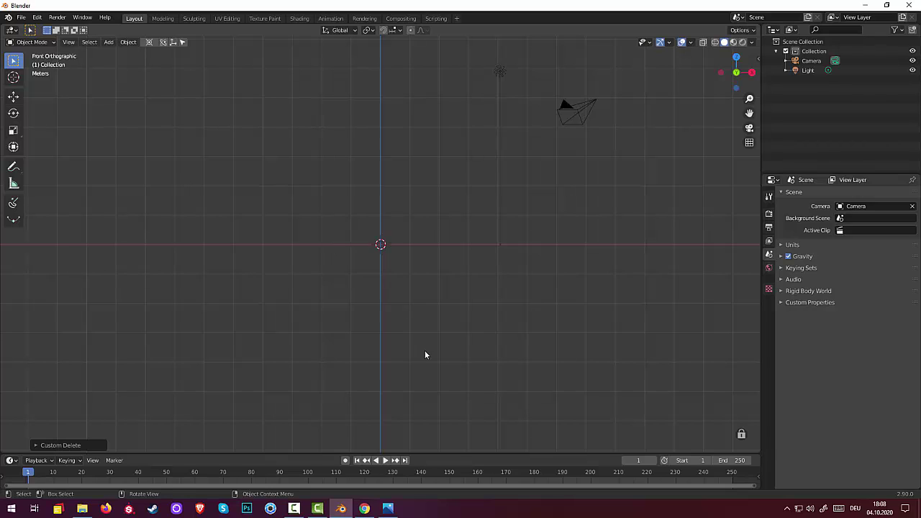
# Snap the selection to the 3D cursor, then start adding an Image > Reference.
pyautogui.hotkey('shift', 'a')
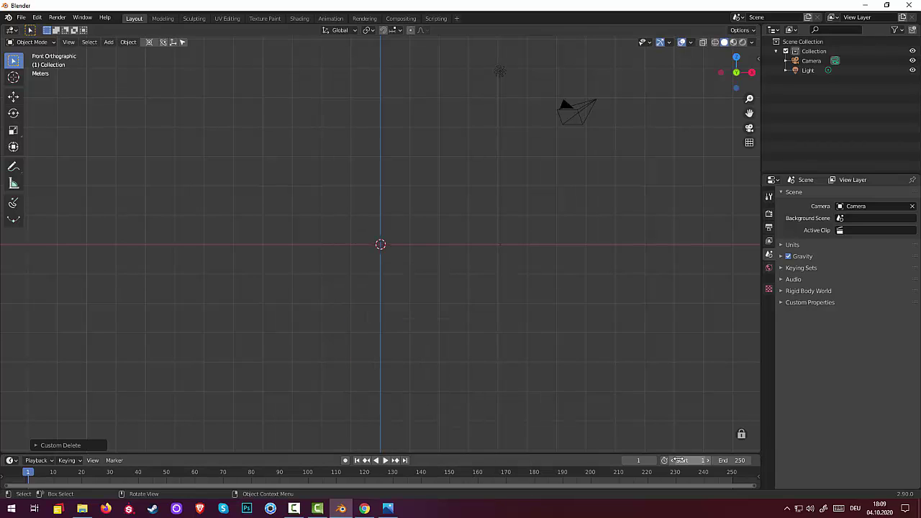
pyautogui.hotkey('shift', 'a')
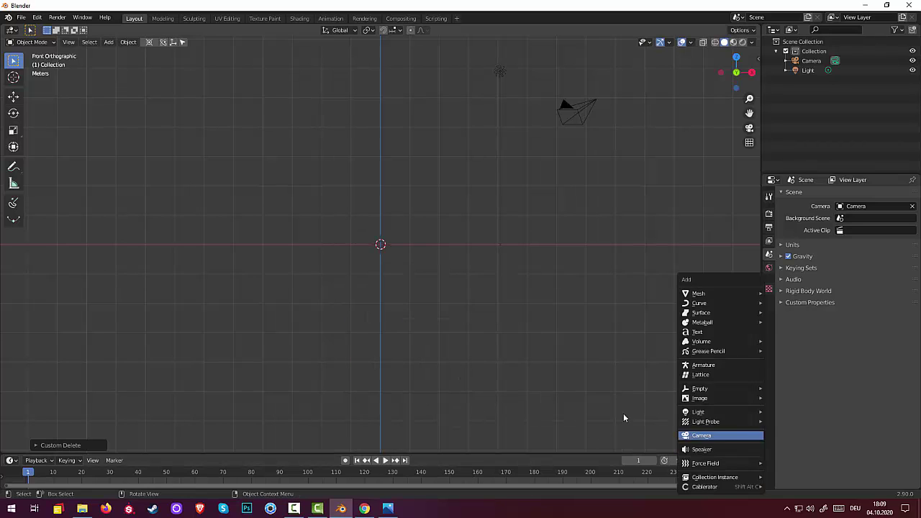
pyautogui.hotkey('shift', 's')
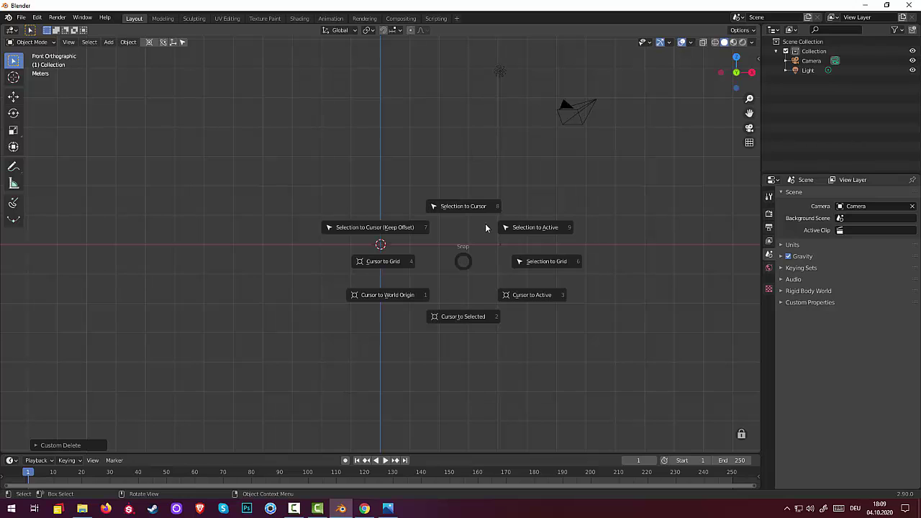
pyautogui.click(494, 141)
pyautogui.hotkey('shift', 'a')
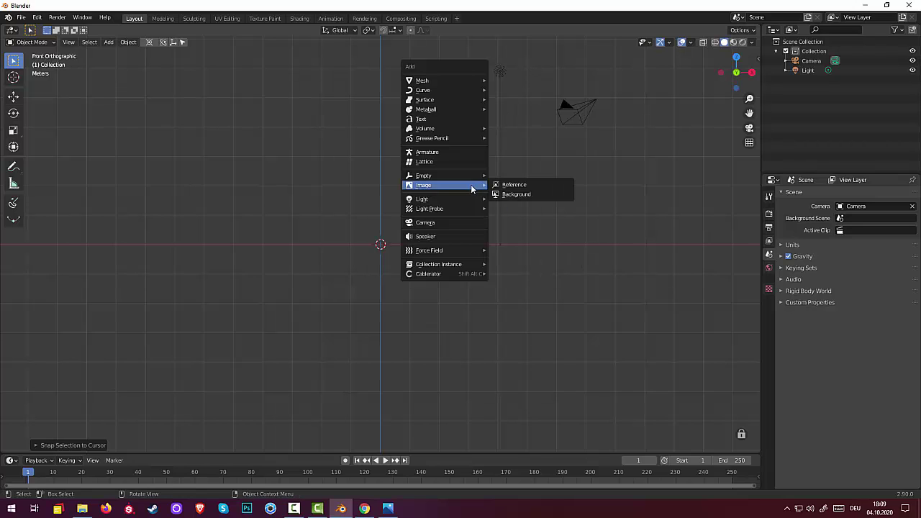
pyautogui.click(523, 186)
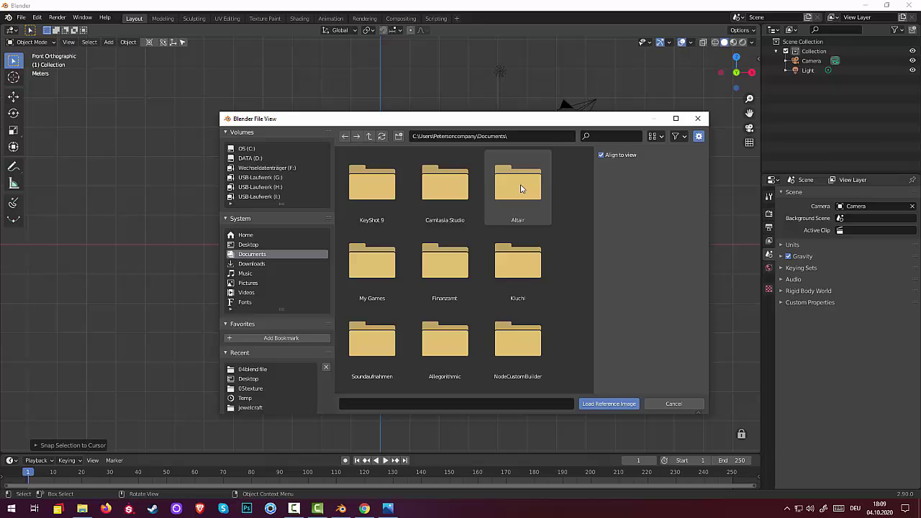
# Load the ram head JPG from the Desktop as a front-view reference image.
pyautogui.click(249, 245)
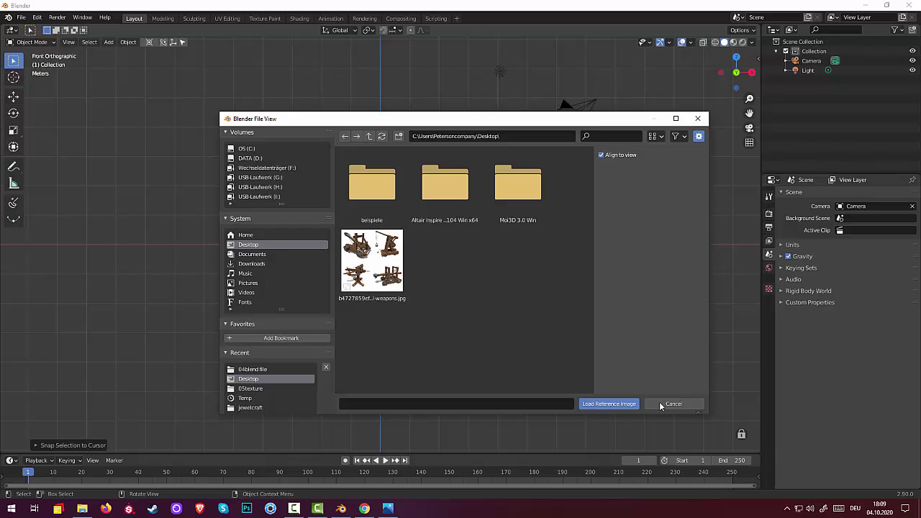
pyautogui.click(318, 509)
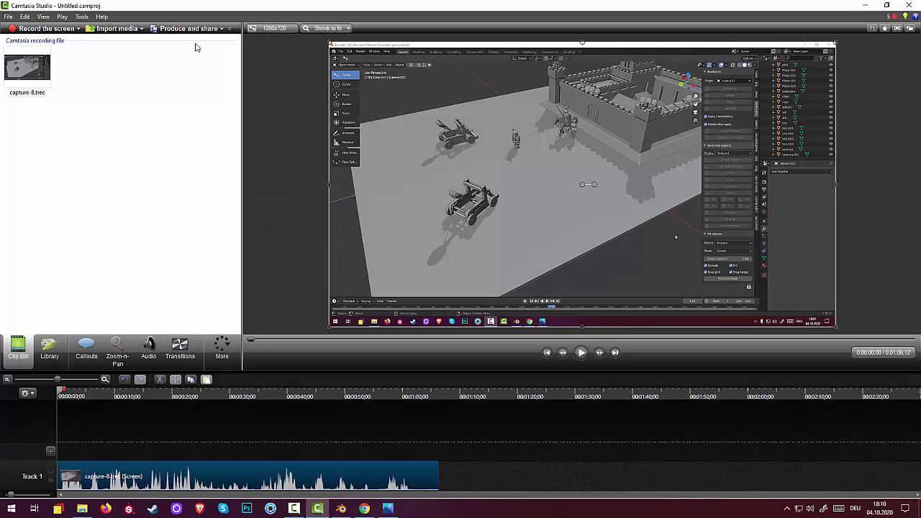
pyautogui.click(341, 508)
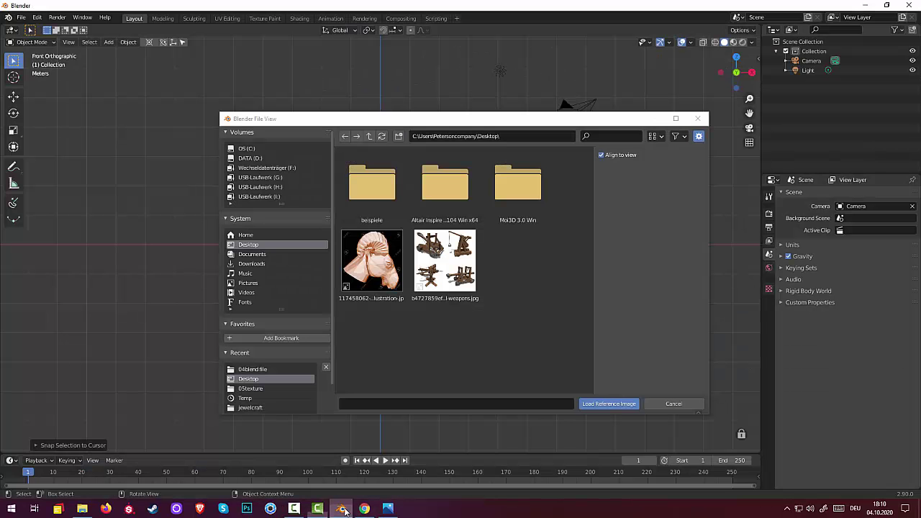
pyautogui.click(380, 276)
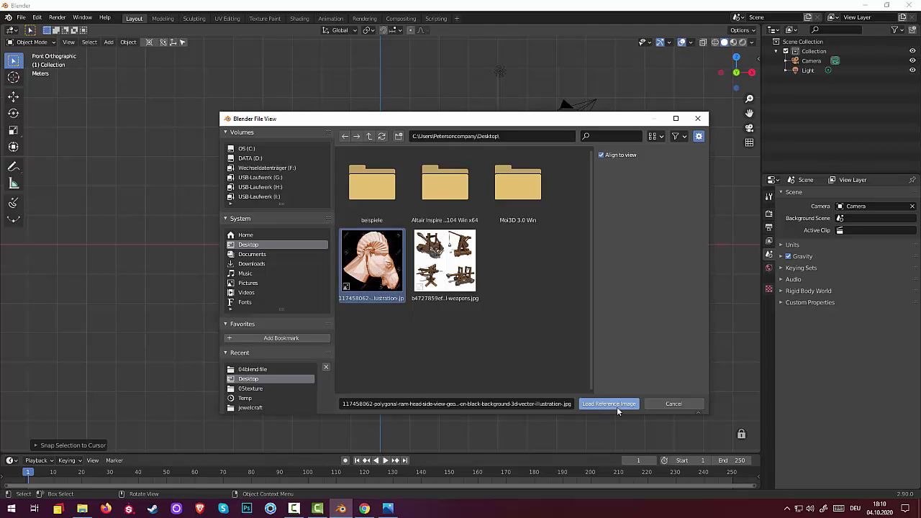
pyautogui.click(617, 405)
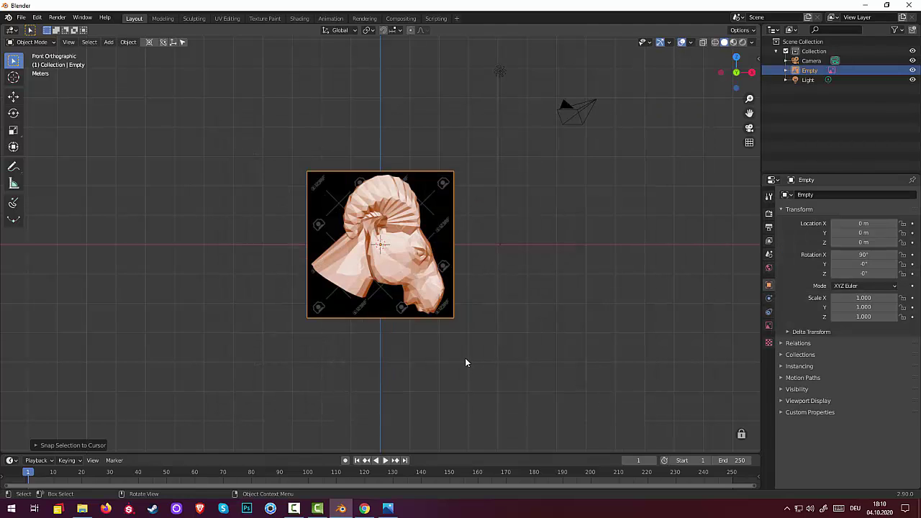
# Zoom in on the reference and add a Mesh > Plane at the origin.
pyautogui.scroll(1, 465, 358)
pyautogui.scroll(1, 464, 357)
pyautogui.scroll(1, 462, 359)
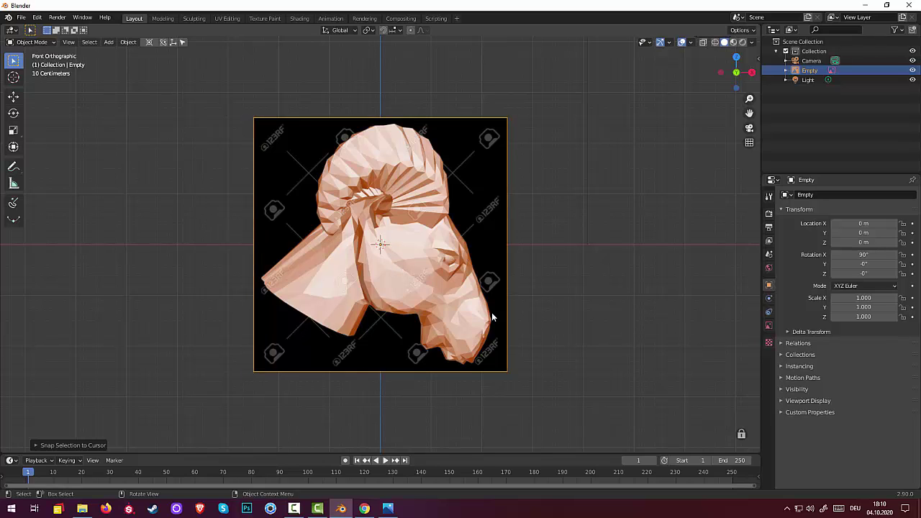
pyautogui.hotkey('shift', 'a')
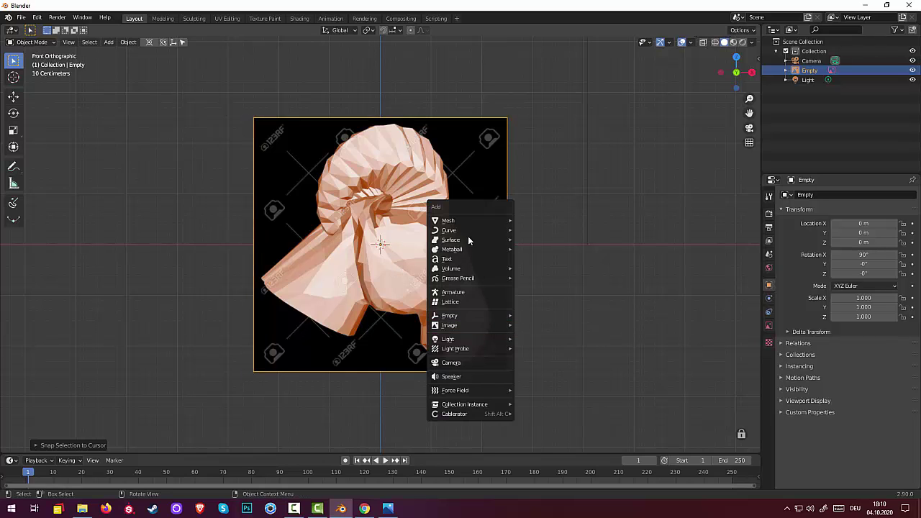
pyautogui.click(557, 220)
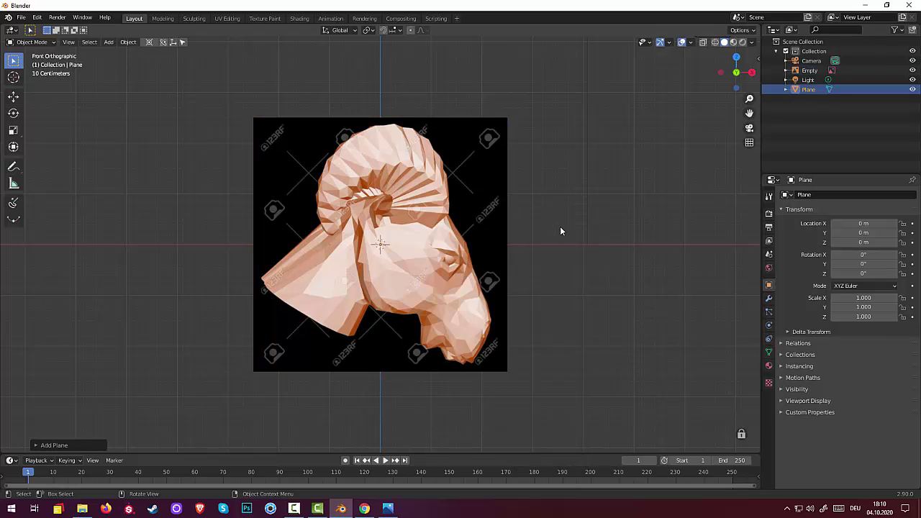
# Stand the plane upright by rotating it 90° around the X axis.
pyautogui.moveTo(560, 226)
pyautogui.mouseDown(button='middle')
pyautogui.moveTo(465, 248)
pyautogui.moveTo(483, 246)
pyautogui.mouseUp(button='middle')
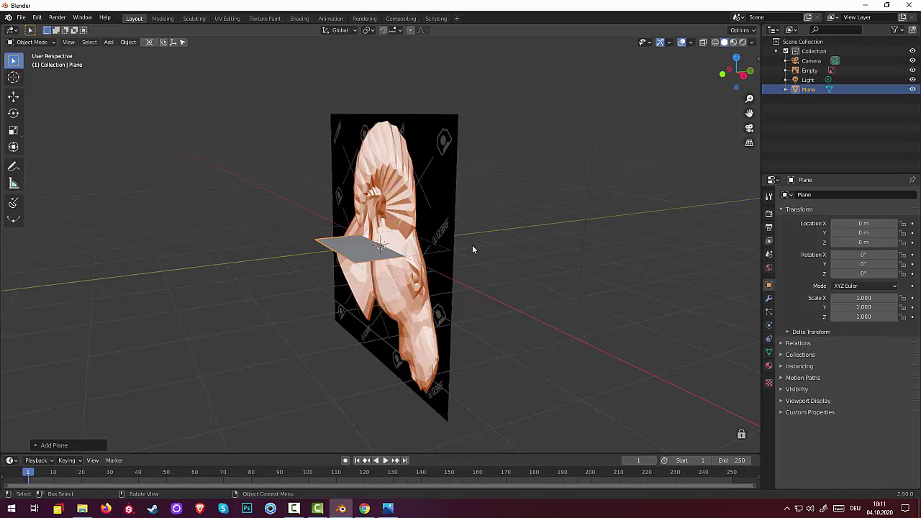
pyautogui.press('r')
pyautogui.write('x')
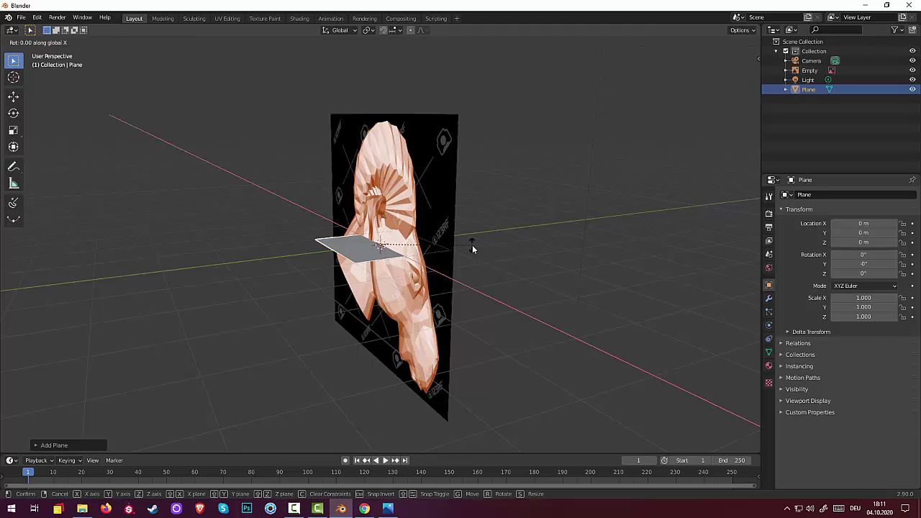
pyautogui.write('90')
pyautogui.press('Return')
pyautogui.moveTo(473, 246); pyautogui.dragTo(556, 222, button='middle')
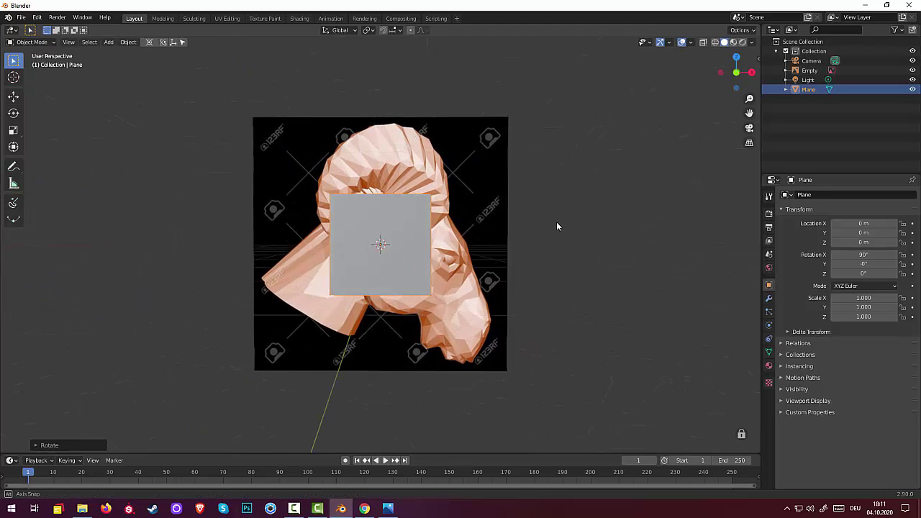
pyautogui.click(408, 250)
pyautogui.click(404, 255)
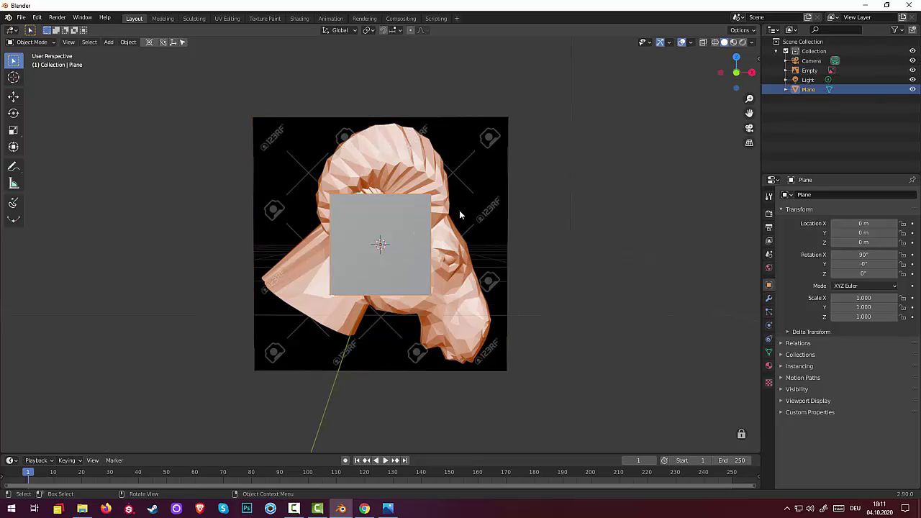
pyautogui.press('r')
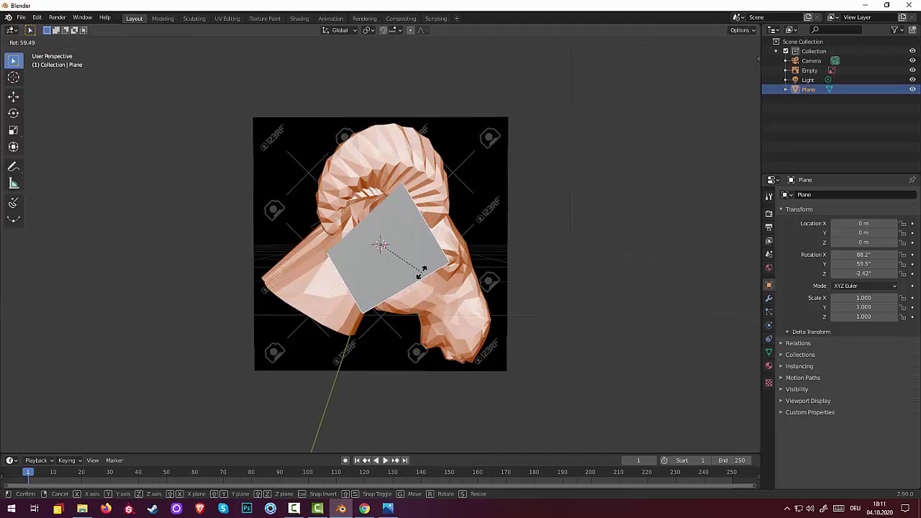
pyautogui.rightClick(433, 267)
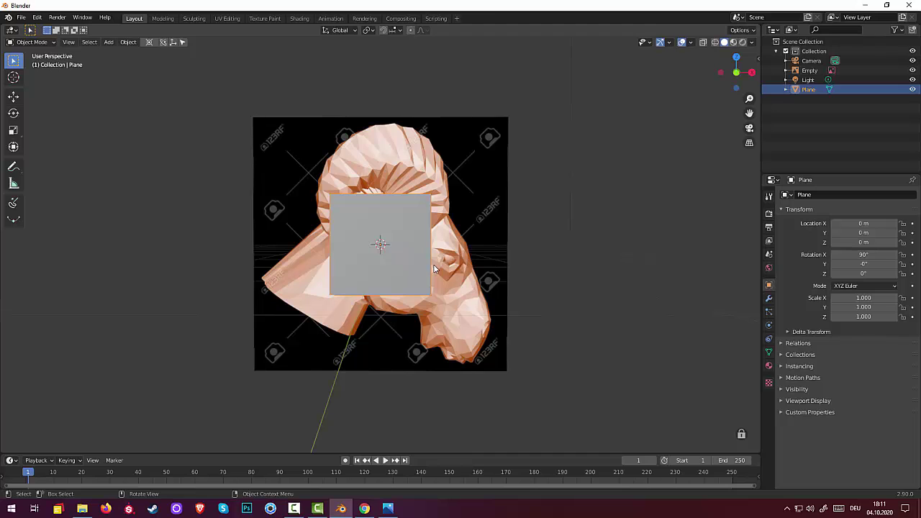
# In front view, tilt the plane about 43° and move it over the ram's face.
pyautogui.press('KP_1')
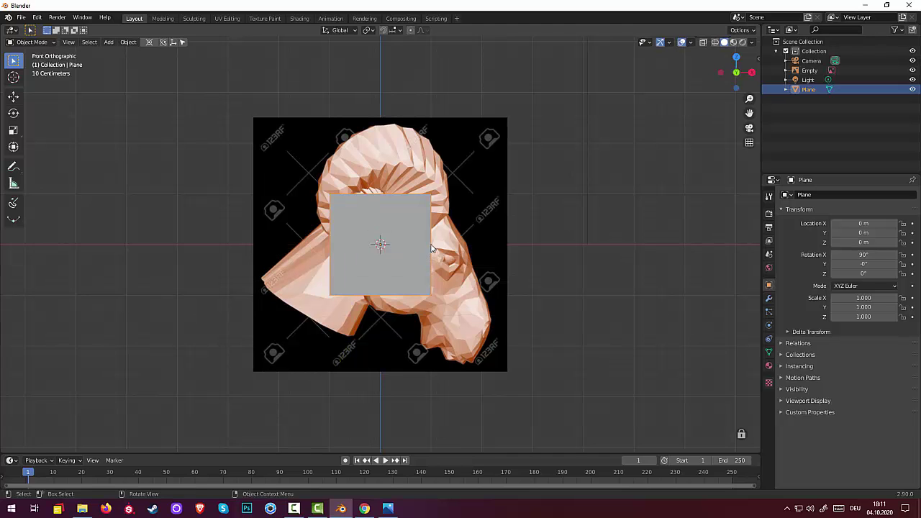
pyautogui.press('r')
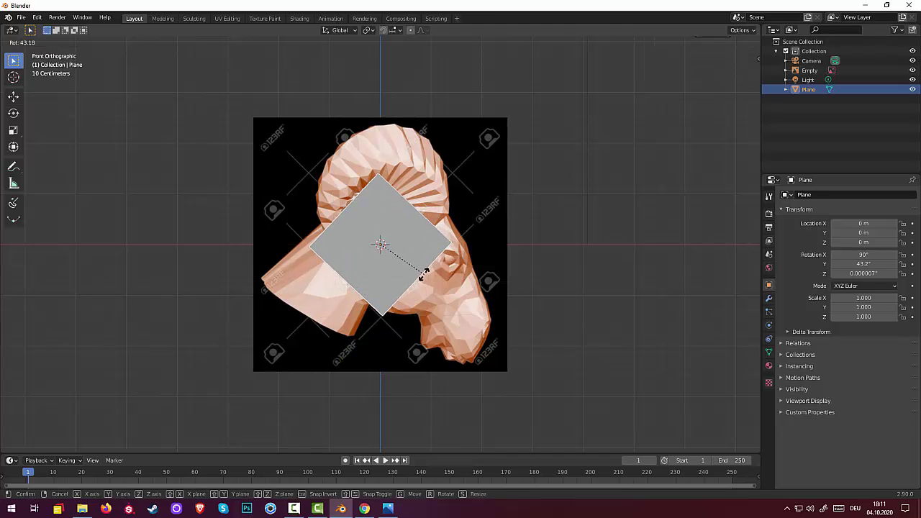
pyautogui.click(403, 262)
pyautogui.press('g')
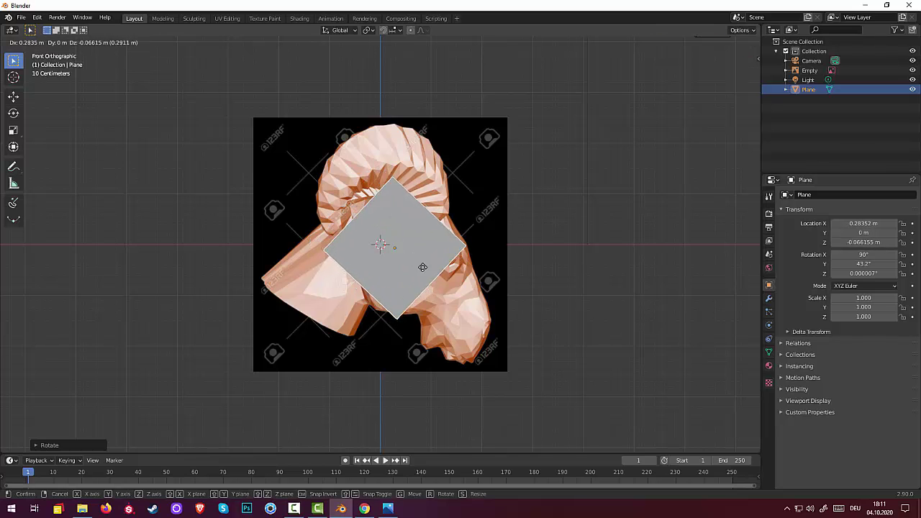
pyautogui.click(429, 259)
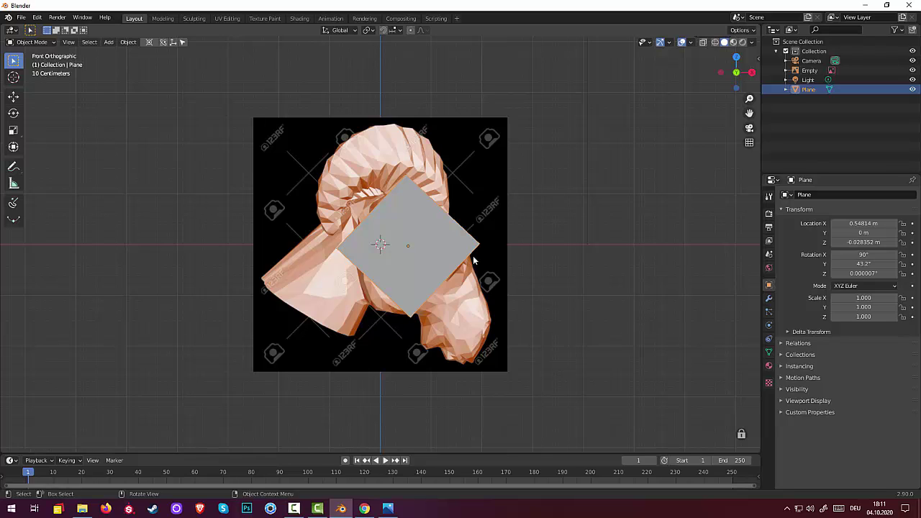
# Reselect the plane and enter Edit Mode on its mesh.
pyautogui.click(457, 237)
pyautogui.click(46, 43)
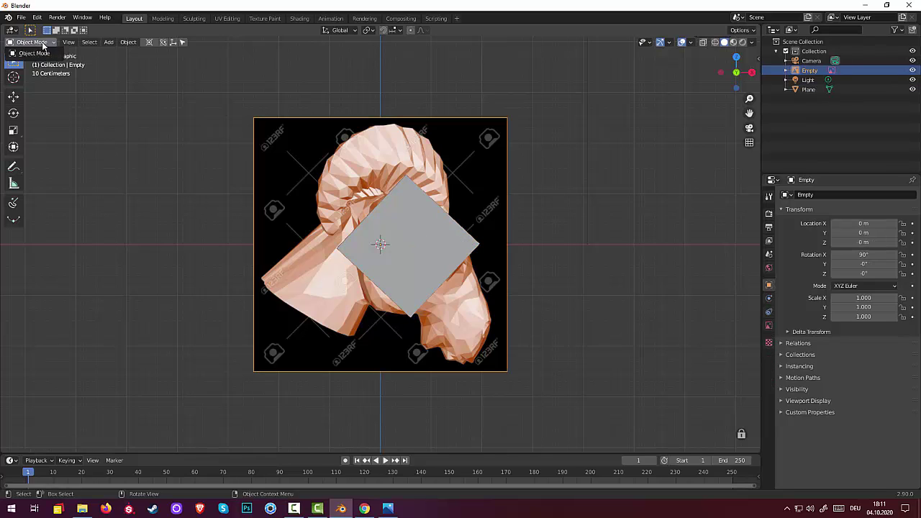
pyautogui.click(39, 55)
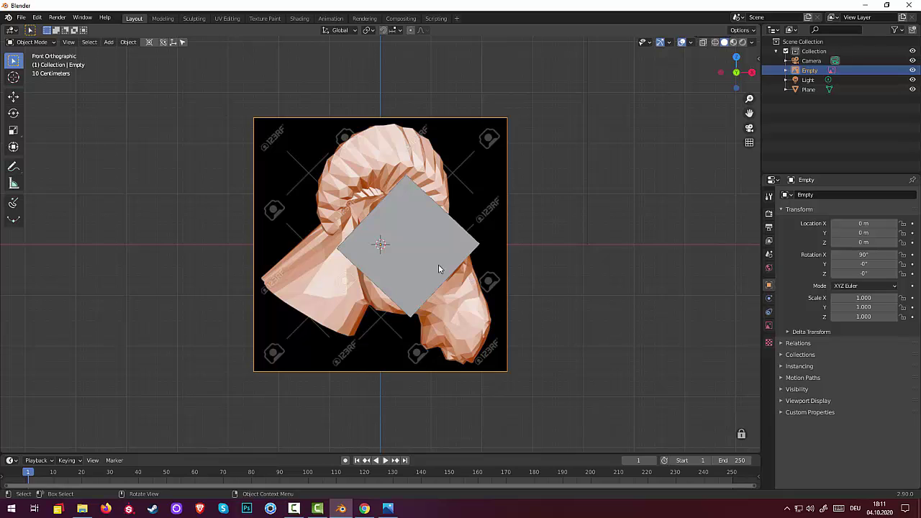
pyautogui.click(445, 261)
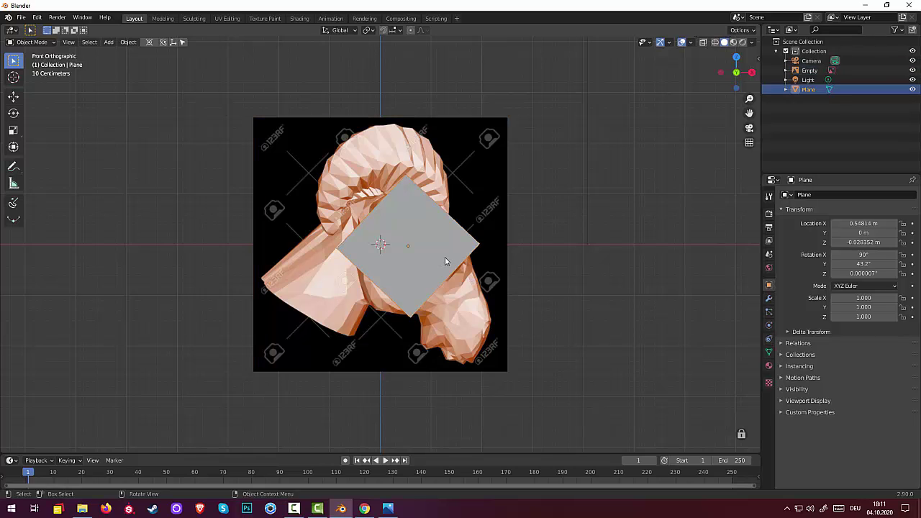
pyautogui.press('Tab')
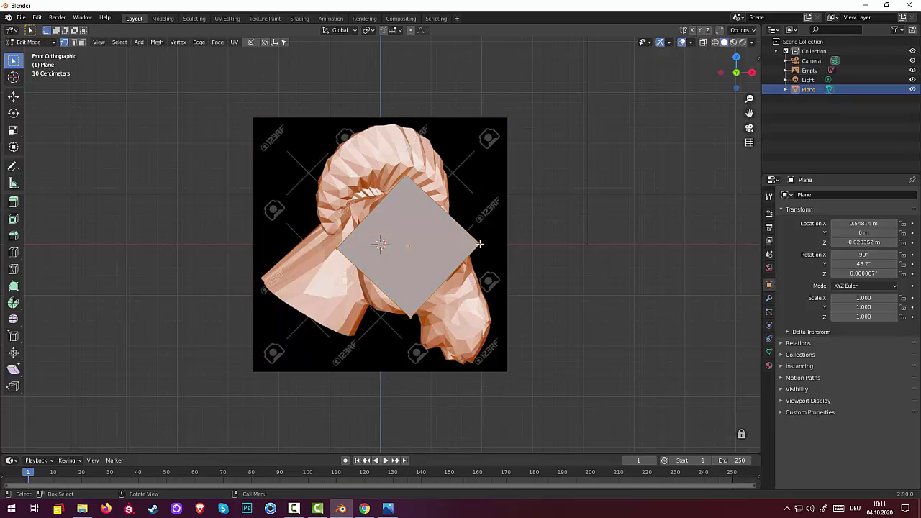
# Move the right, bottom and left corner vertices to slant the plane across the cheek.
pyautogui.click(480, 244)
pyautogui.press('g')
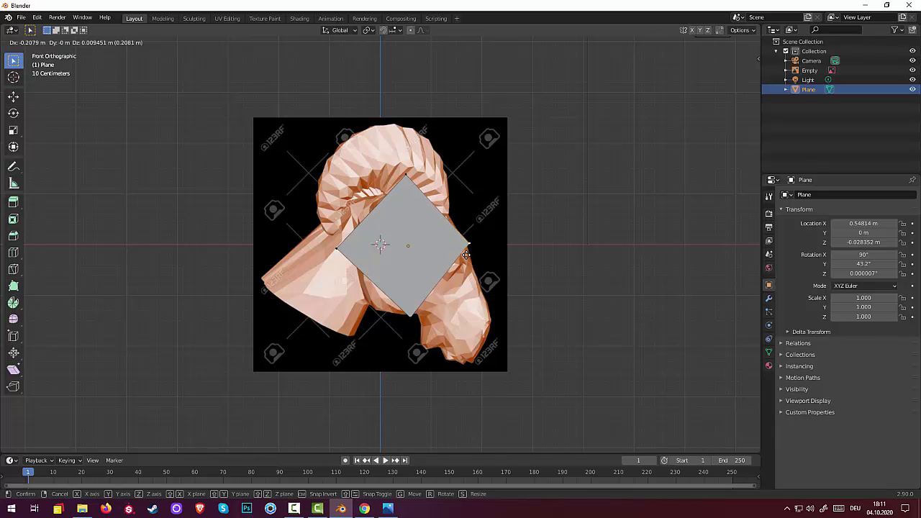
pyautogui.click(466, 255)
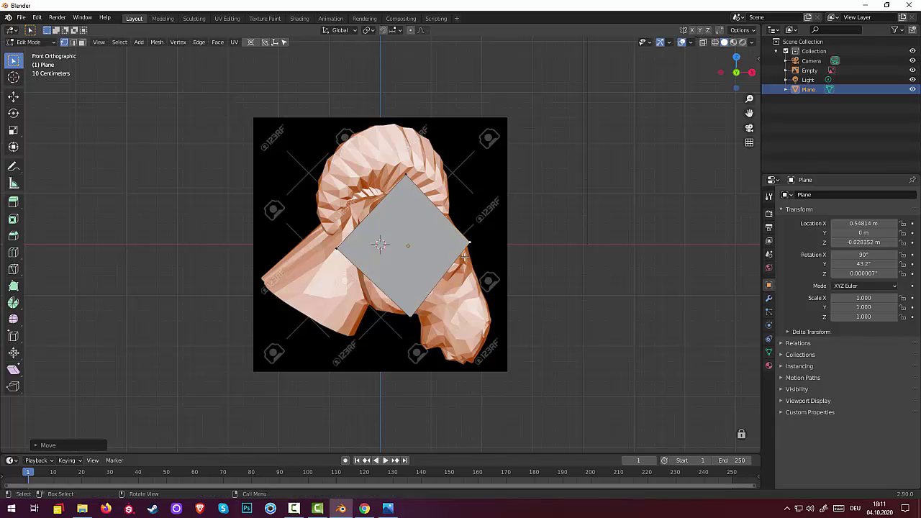
pyautogui.click(410, 318)
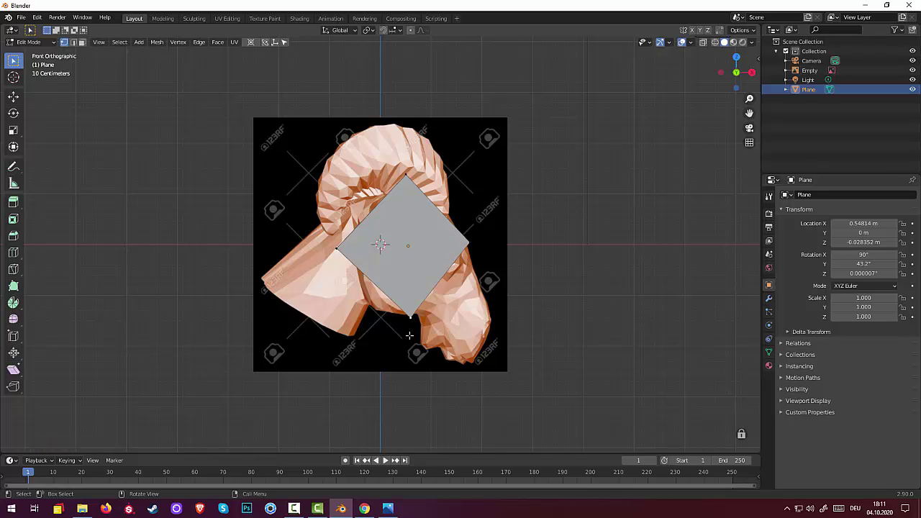
pyautogui.press('g')
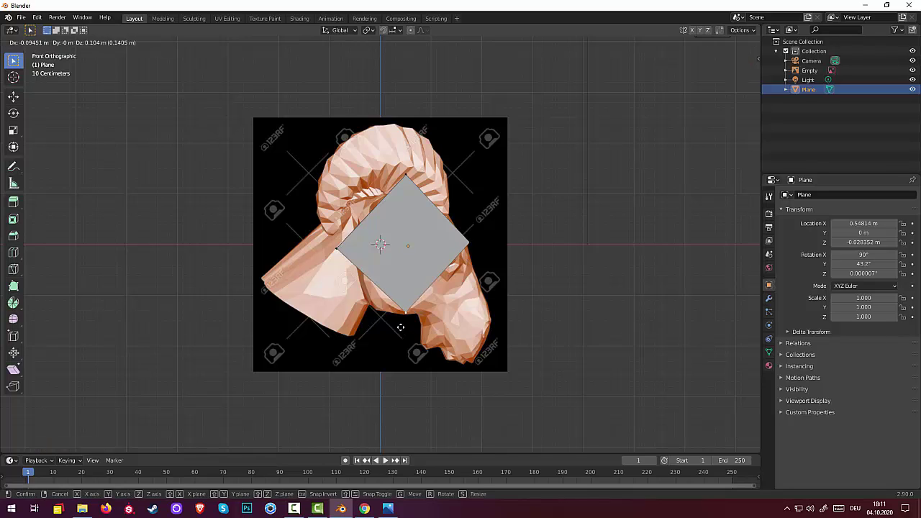
pyautogui.click(372, 326)
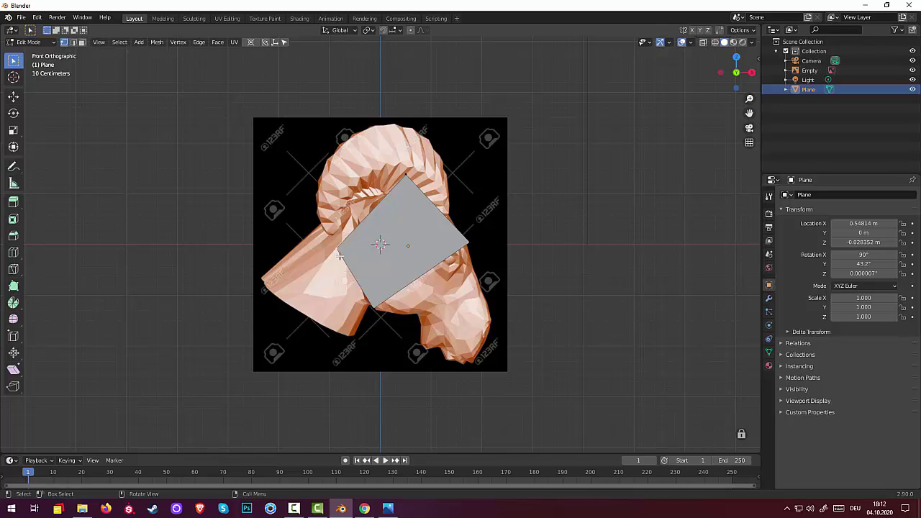
pyautogui.press('g')
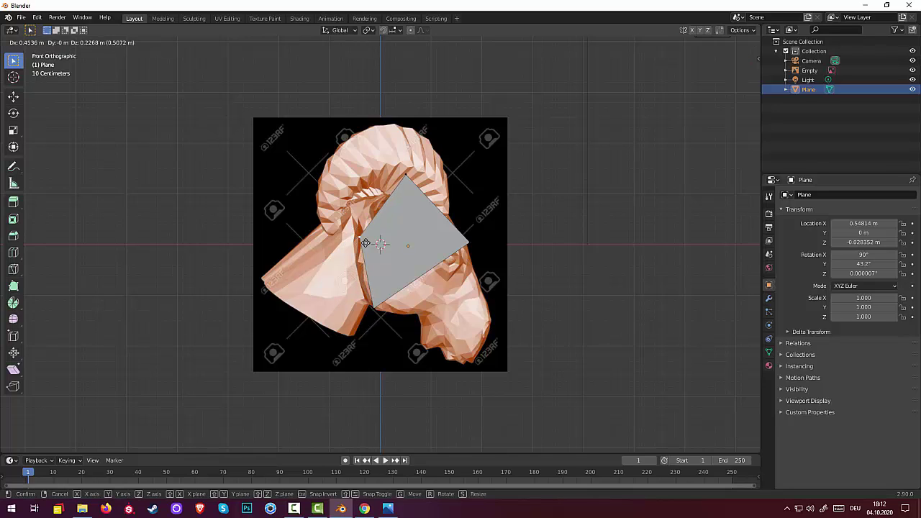
pyautogui.click(358, 276)
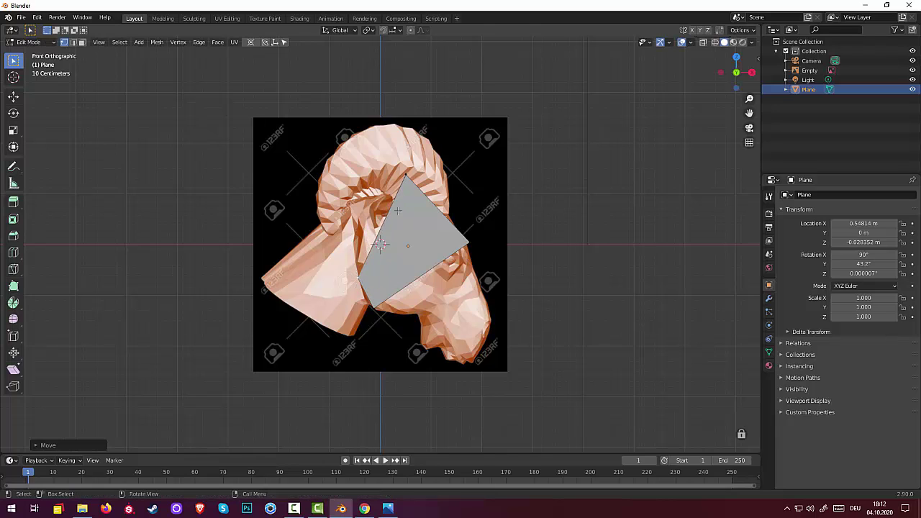
# Pull the top corner down and adjust the right corners into a narrow diagonal strip.
pyautogui.click(406, 179)
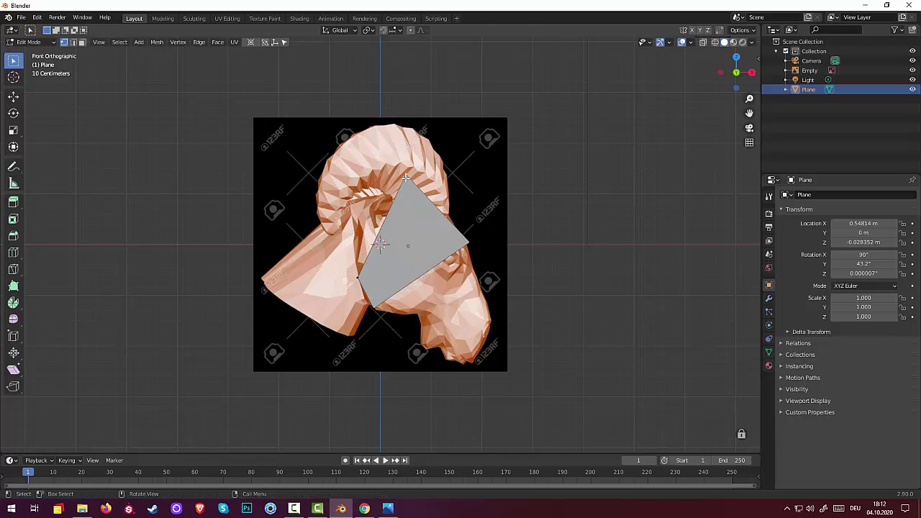
pyautogui.press('g')
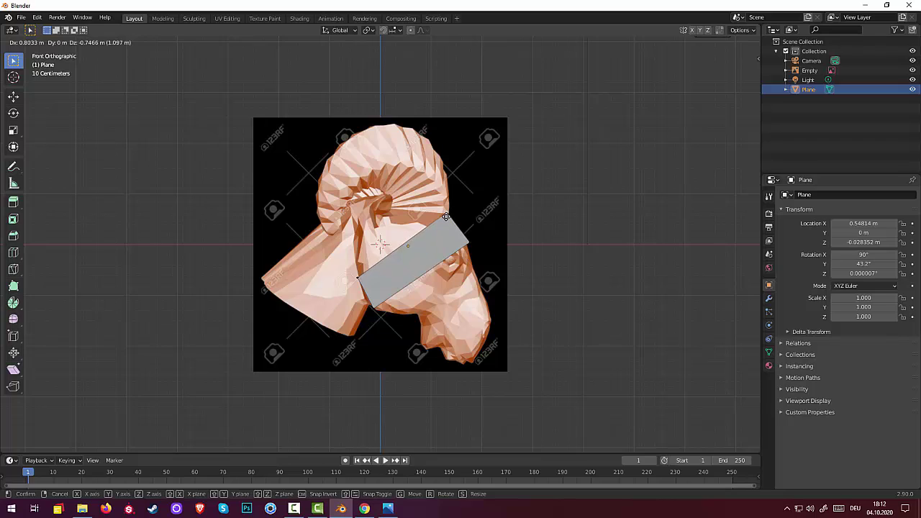
pyautogui.click(446, 216)
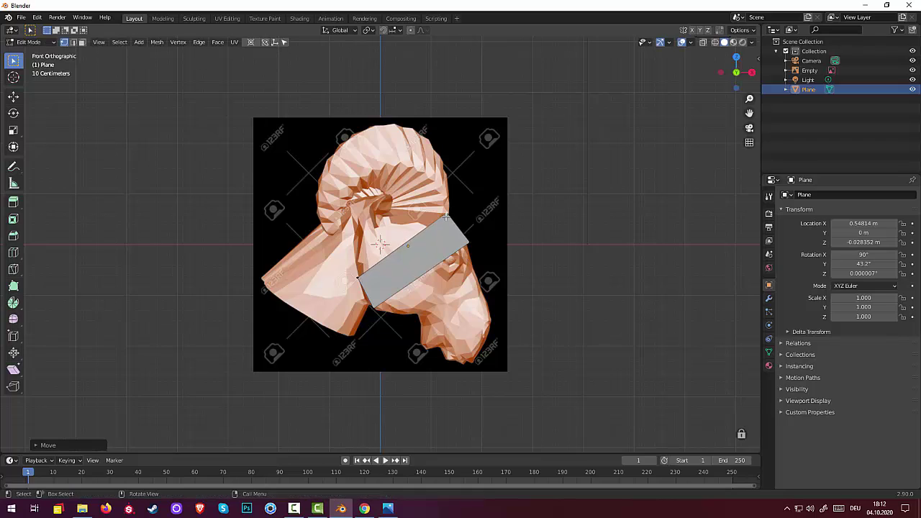
pyautogui.click(371, 308)
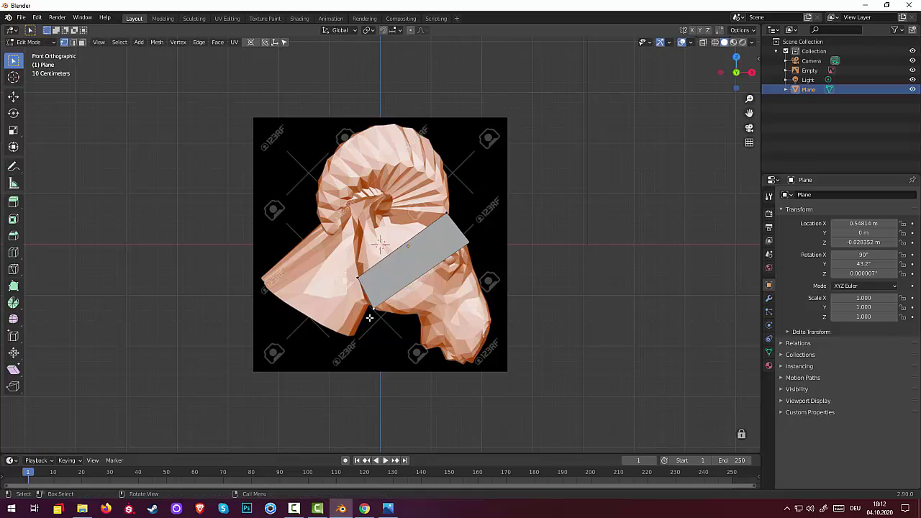
pyautogui.keyDown('shift'); pyautogui.click(468, 244); pyautogui.keyUp('shift')
pyautogui.press('g')
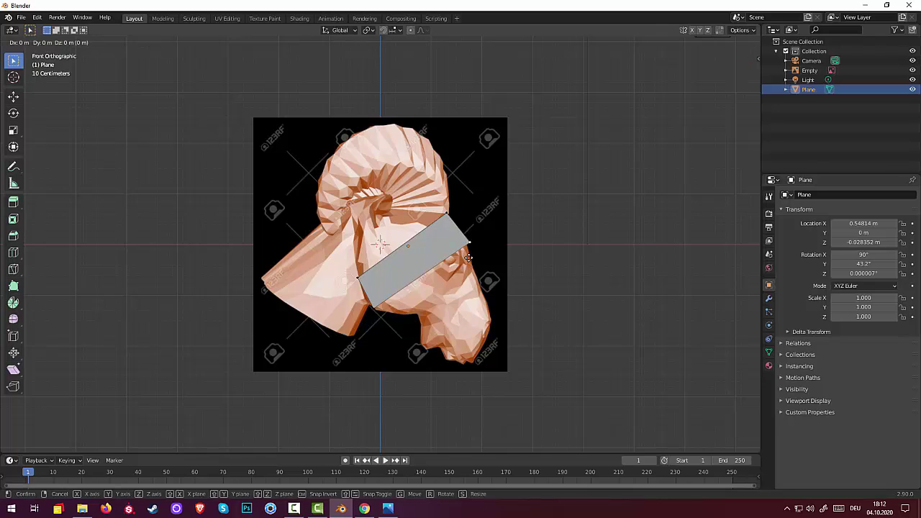
pyautogui.click(465, 259)
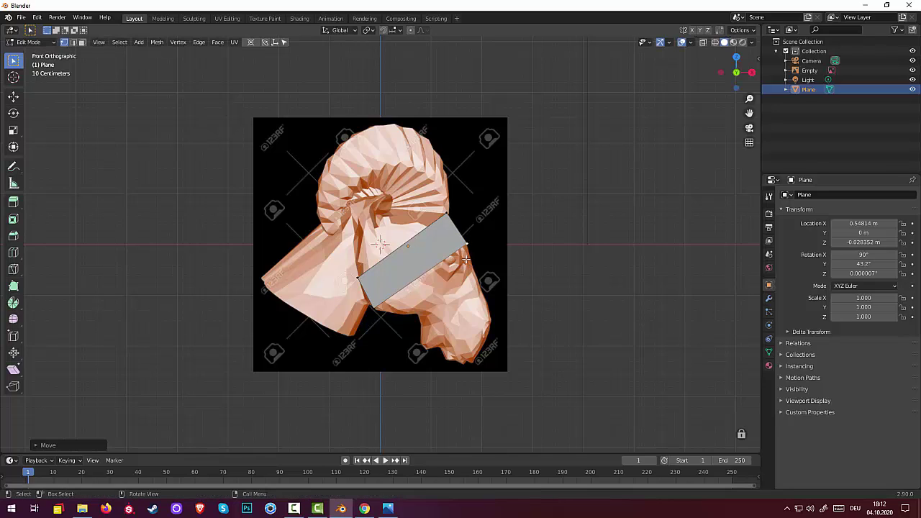
pyautogui.click(372, 308)
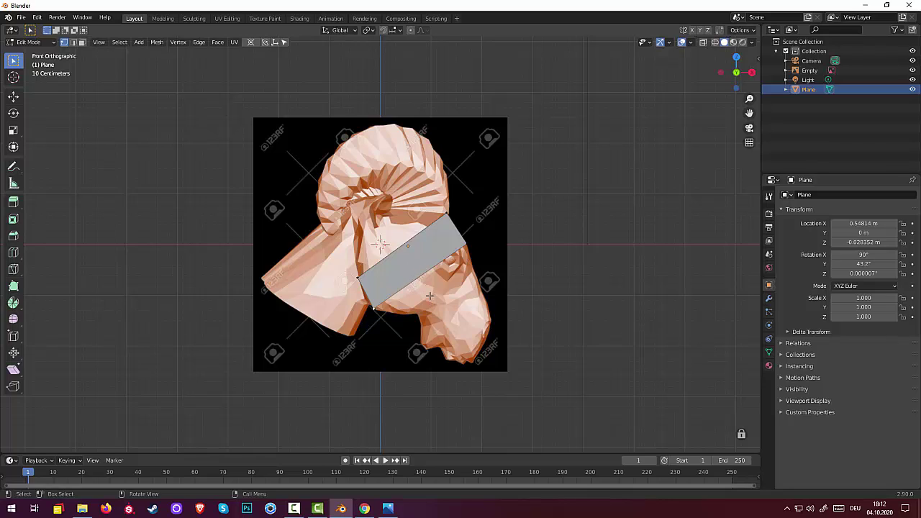
# Extrude the strip's lower edge into a new face, scale it down and place it over the muzzle.
pyautogui.press('2')
pyautogui.press('e')
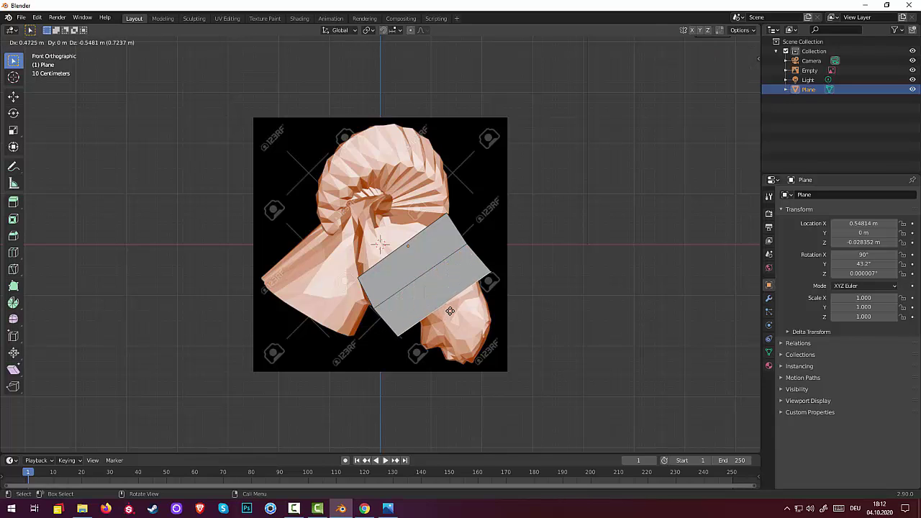
pyautogui.click(450, 311)
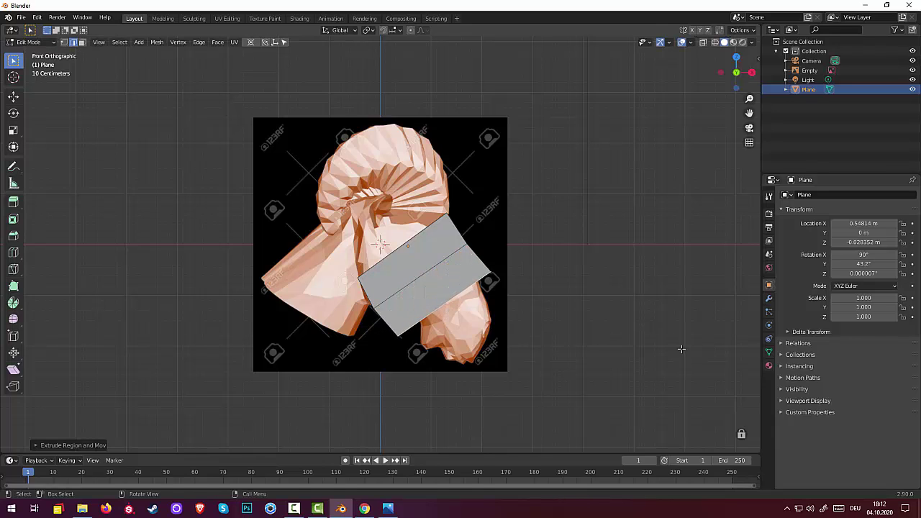
pyautogui.press('s')
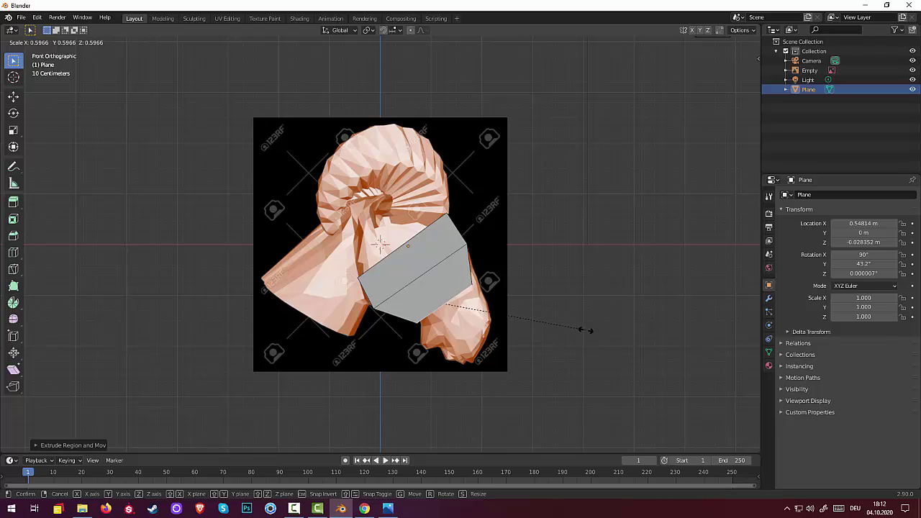
pyautogui.click(586, 329)
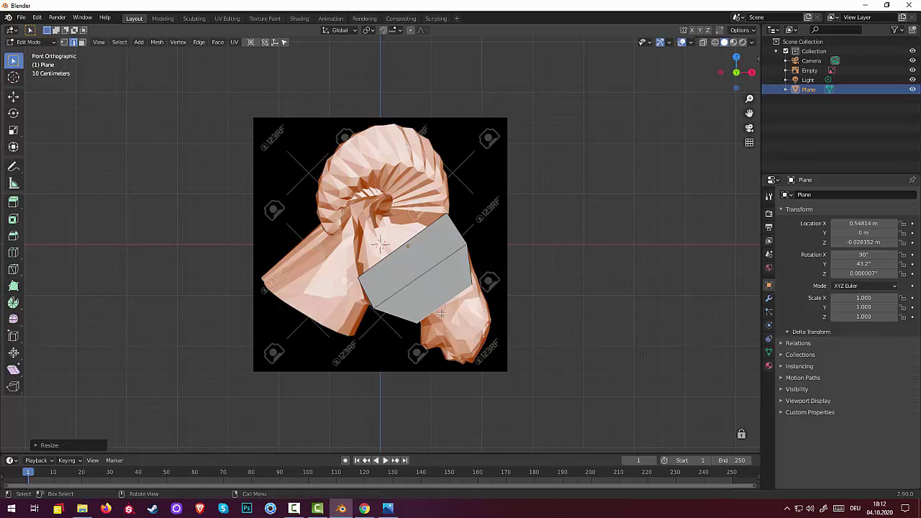
pyautogui.press('g')
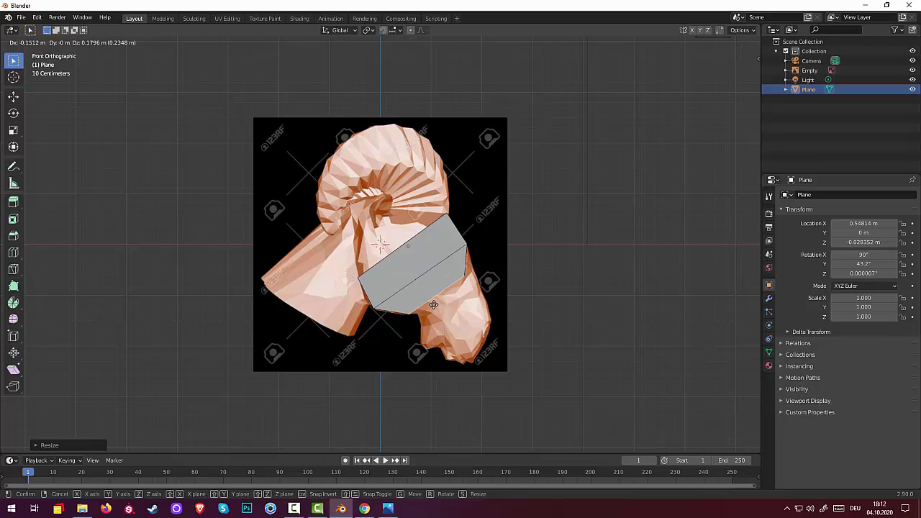
pyautogui.click(433, 305)
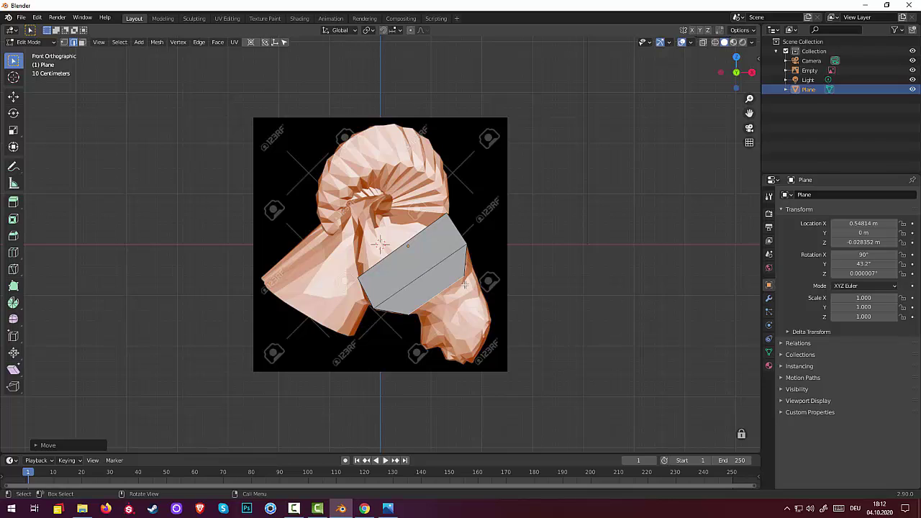
pyautogui.click(459, 279)
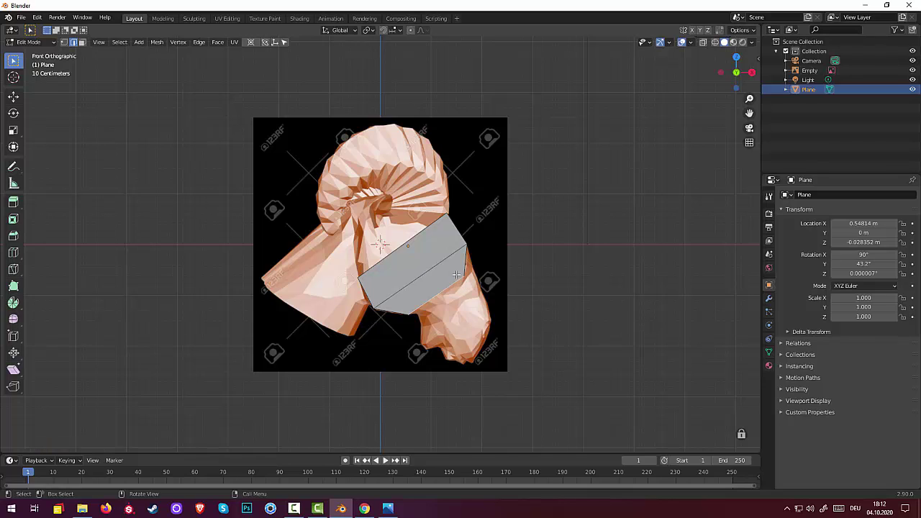
# Move the new face's corner vertices onto the muzzle outline.
pyautogui.press('1')
pyautogui.press('g')
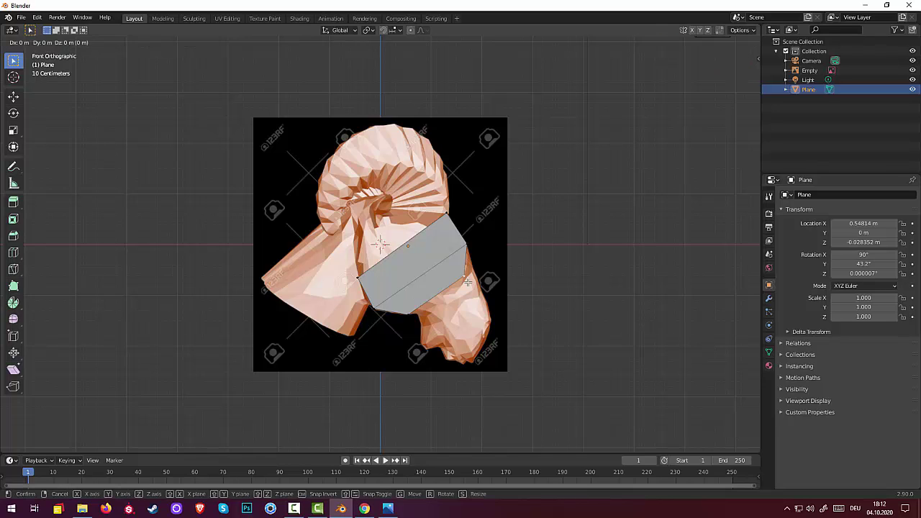
pyautogui.click(475, 276)
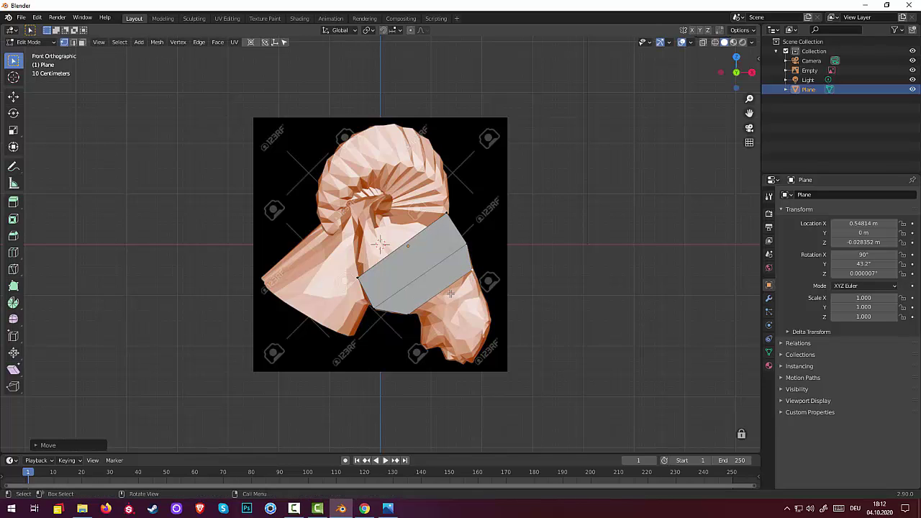
pyautogui.click(408, 314)
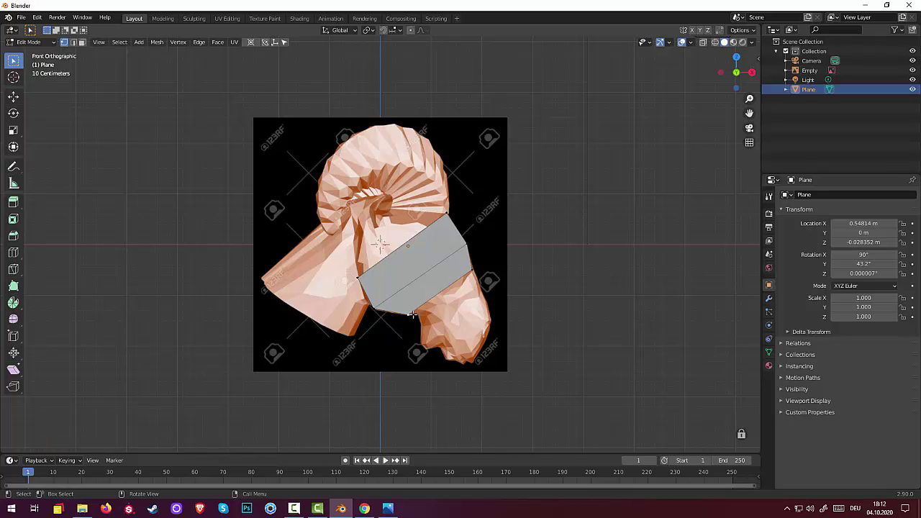
pyautogui.press('g')
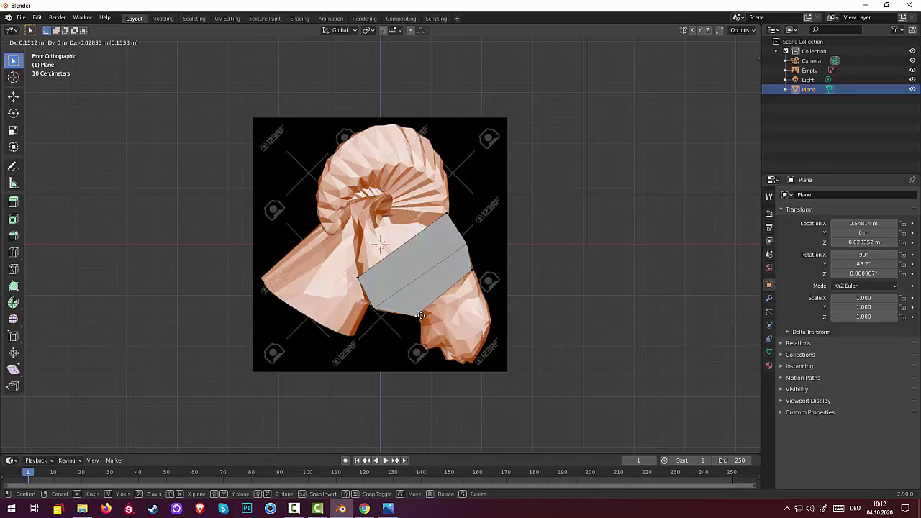
pyautogui.click(423, 315)
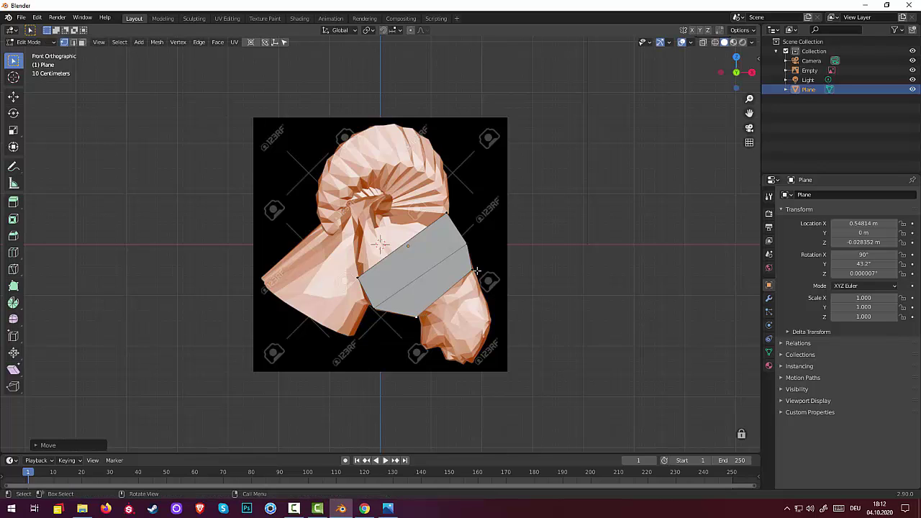
pyautogui.click(472, 275)
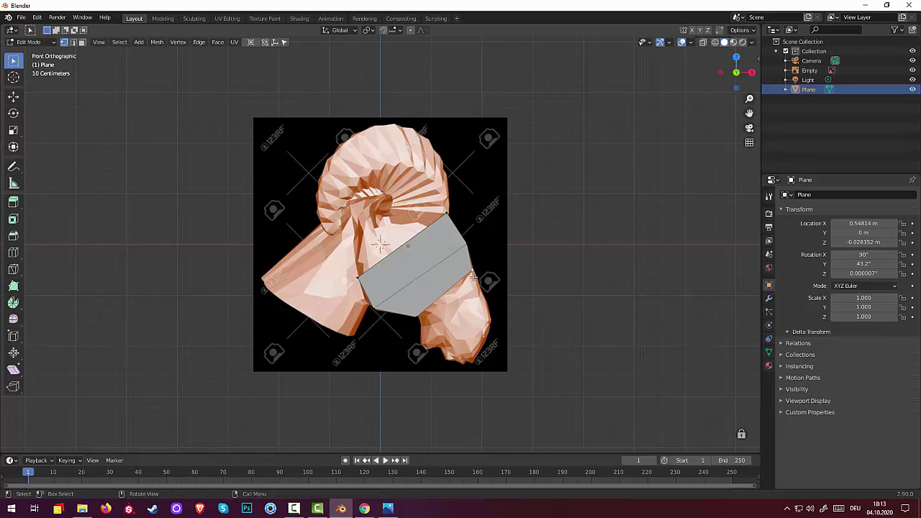
pyautogui.press('g')
pyautogui.click(465, 288)
pyautogui.press('2')
# Extrude and shrink two more faces down the ram's muzzle.
pyautogui.press('e')
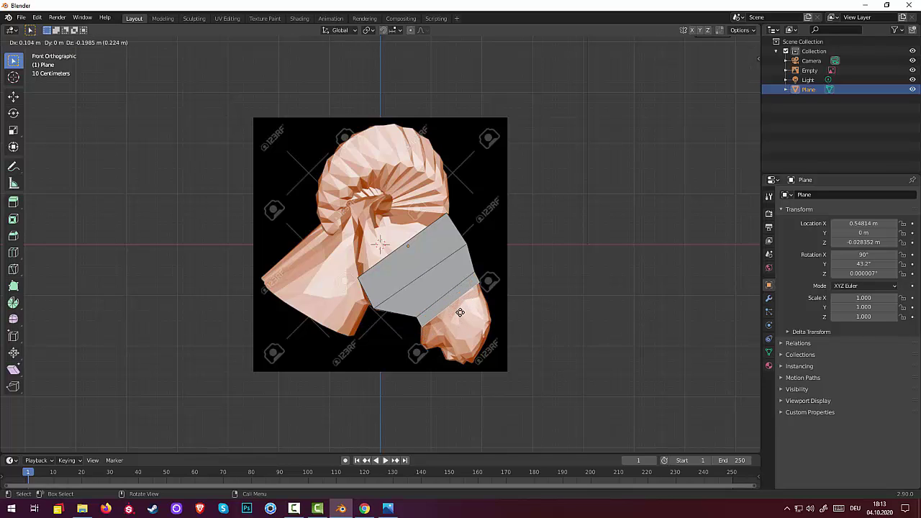
pyautogui.click(470, 313)
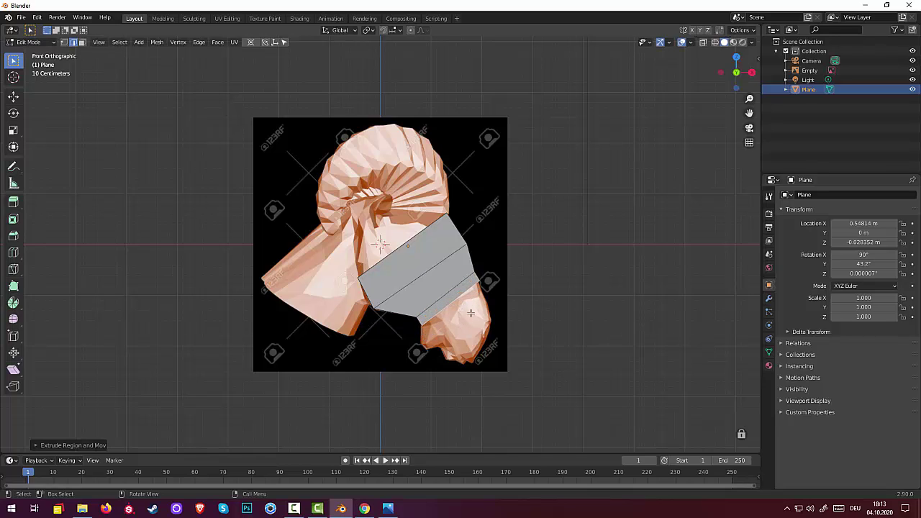
pyautogui.press('s')
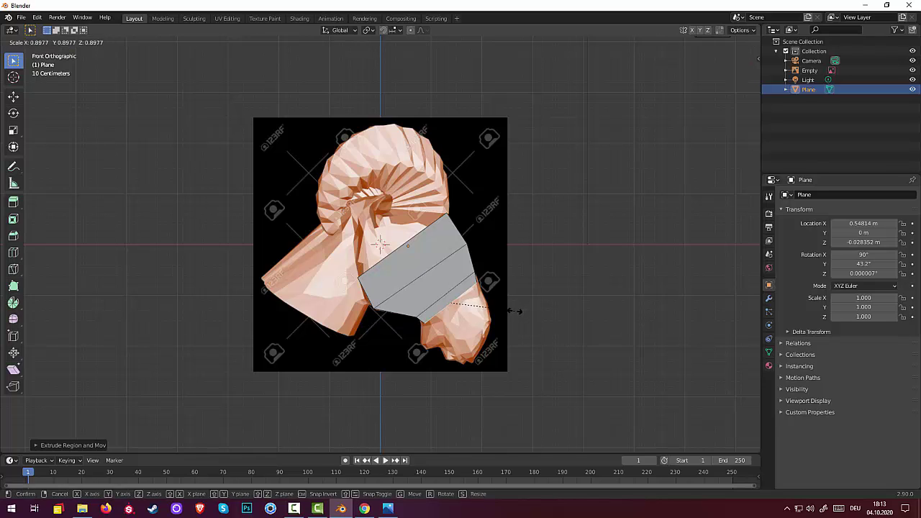
pyautogui.click(519, 309)
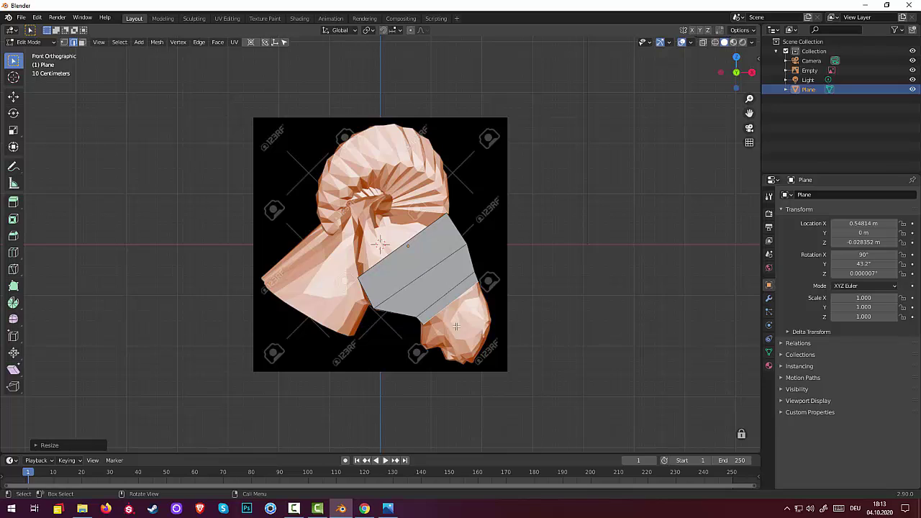
pyautogui.press('e')
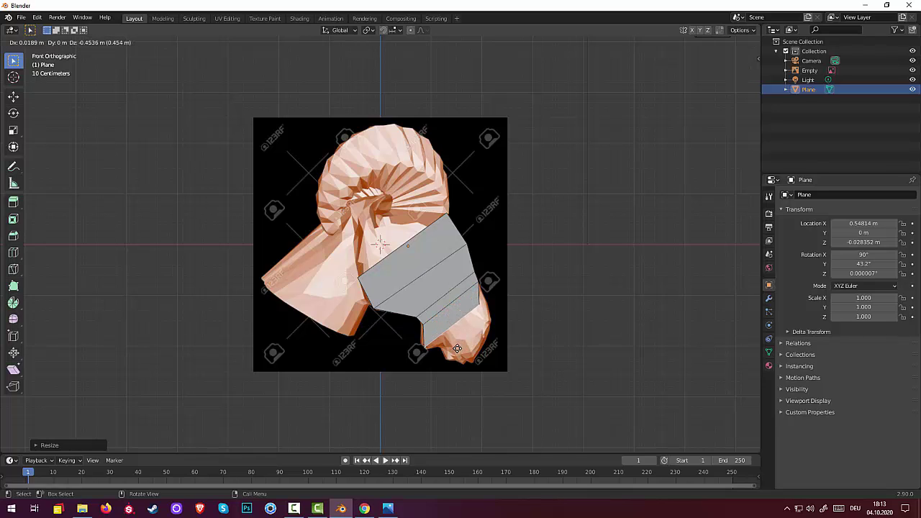
pyautogui.click(457, 348)
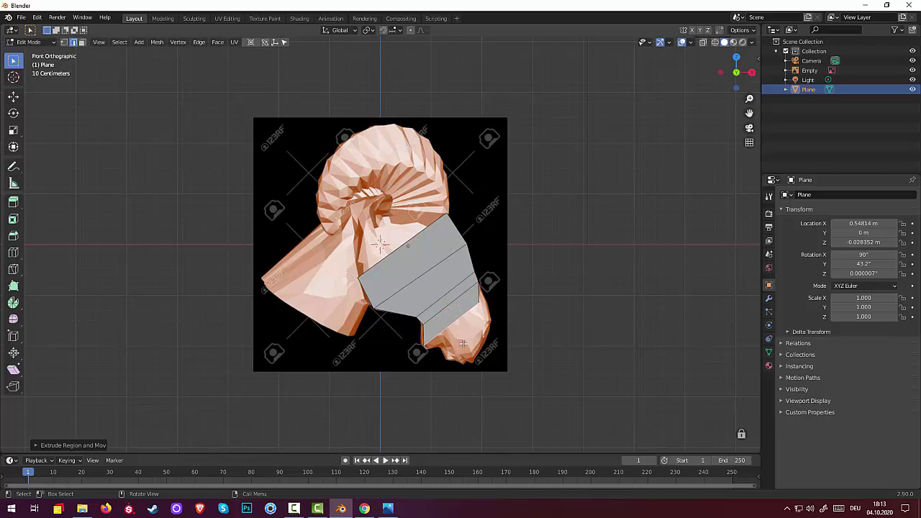
pyautogui.press('s')
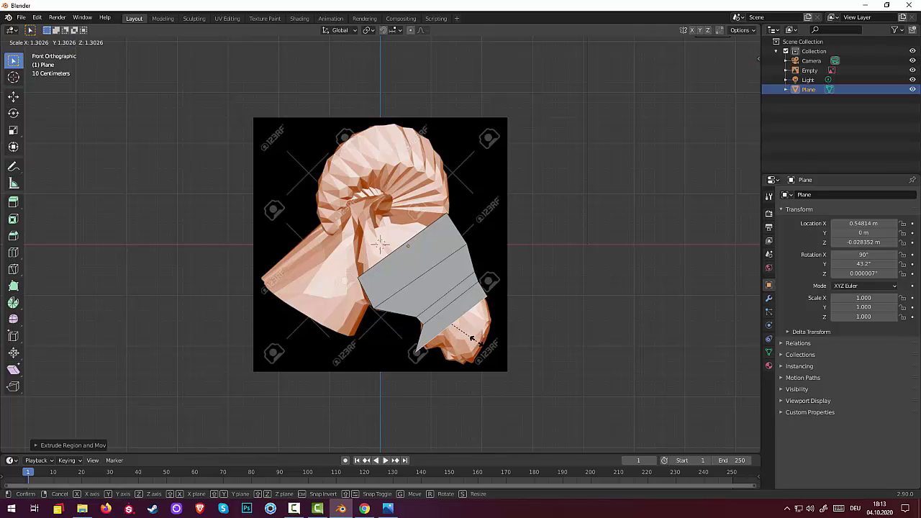
pyautogui.click(429, 353)
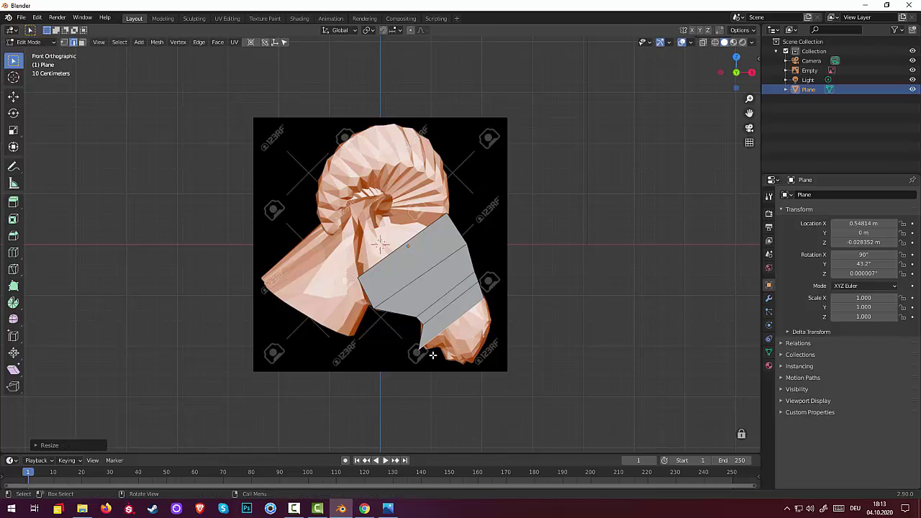
# Fit the lowest face's corners to the muzzle outline and reposition its bottom edge.
pyautogui.click(440, 344)
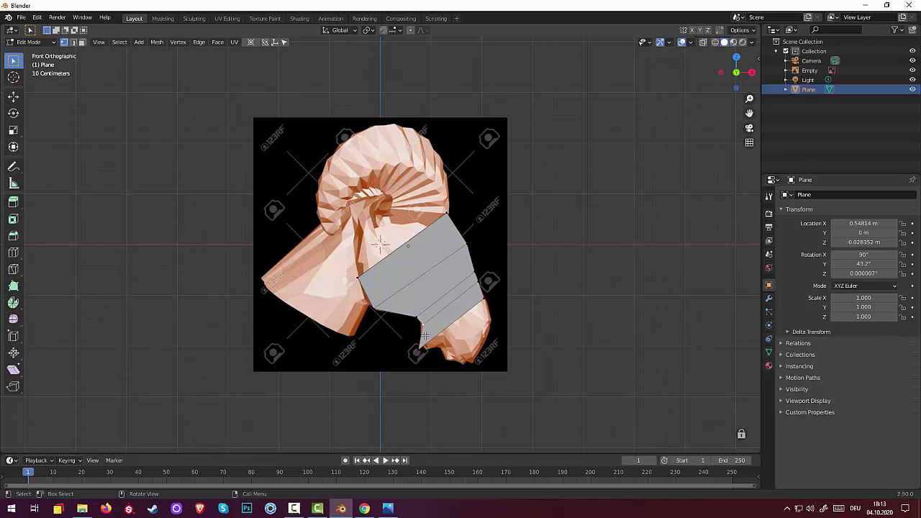
pyautogui.press('g')
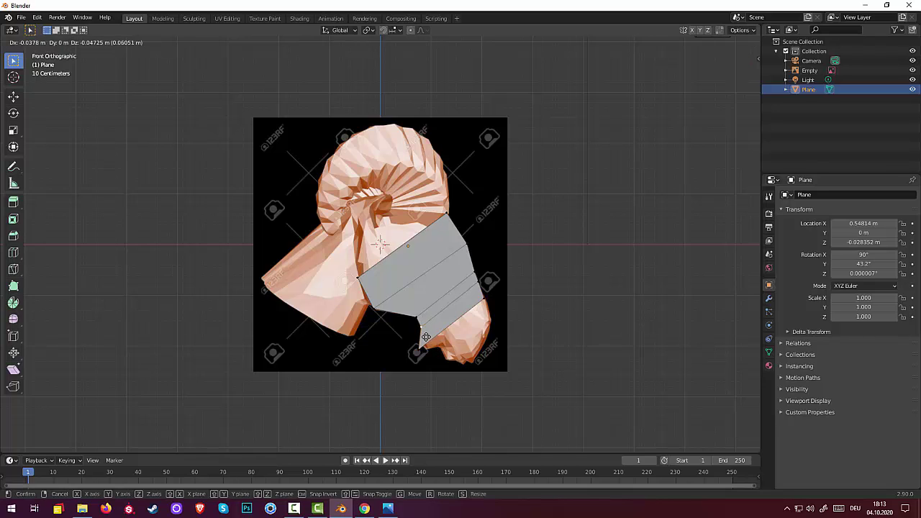
pyautogui.click(421, 347)
pyautogui.click(413, 353)
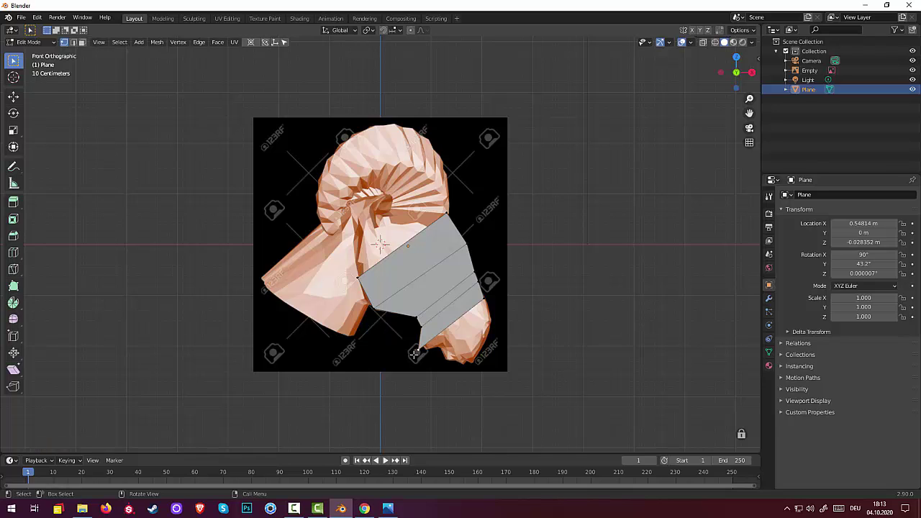
pyautogui.press('g')
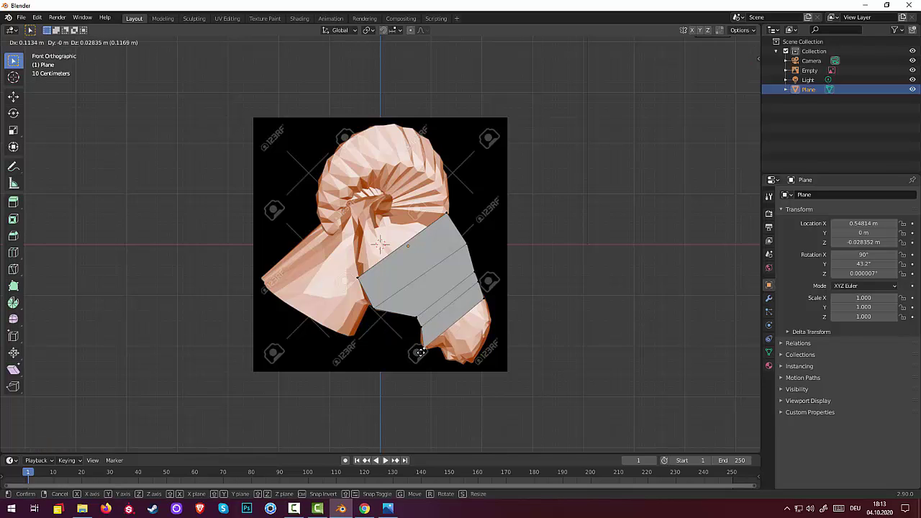
pyautogui.click(419, 347)
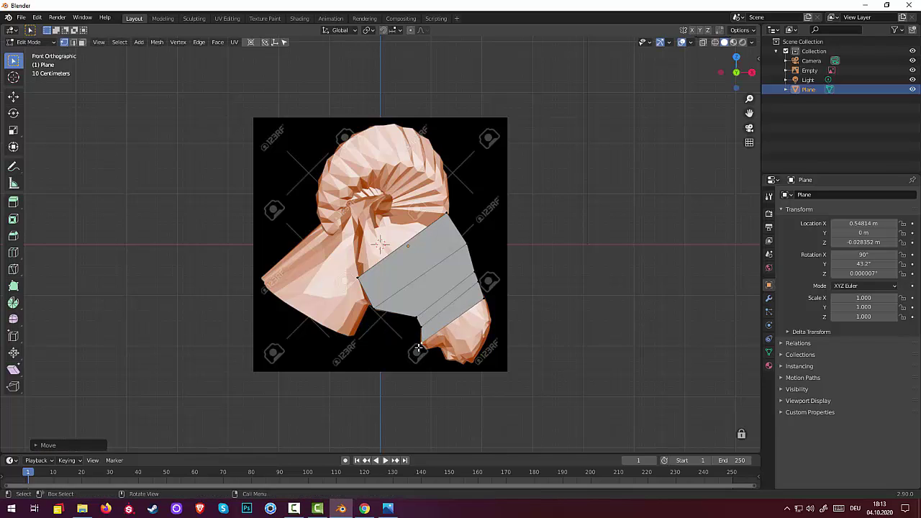
pyautogui.click(465, 317)
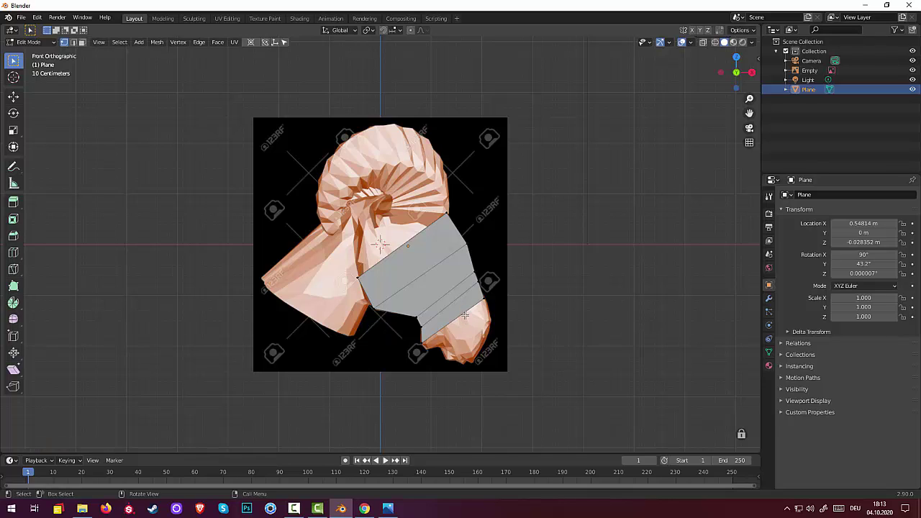
pyautogui.press('2')
pyautogui.press('g')
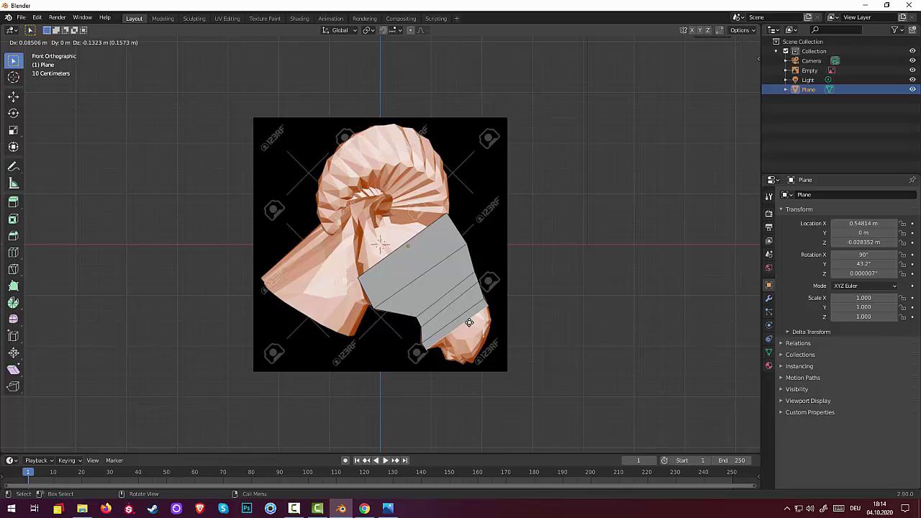
pyautogui.click(469, 323)
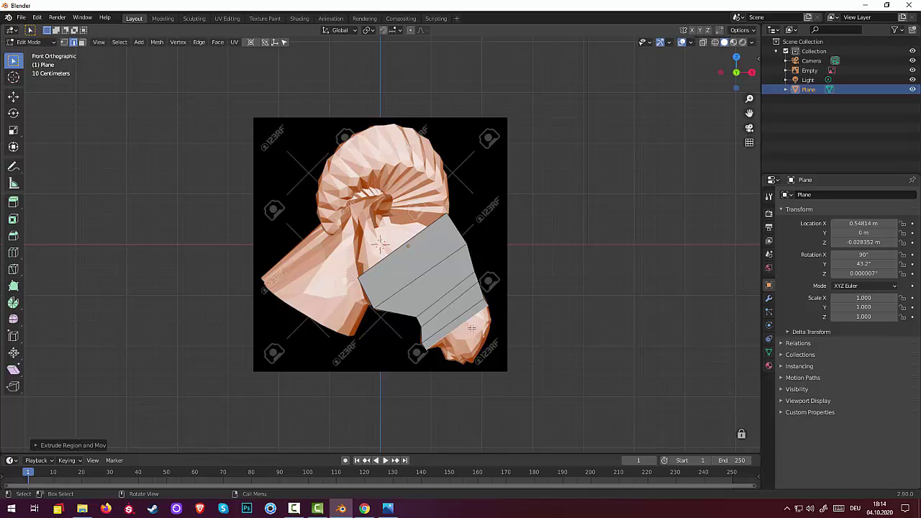
pyautogui.press('r')
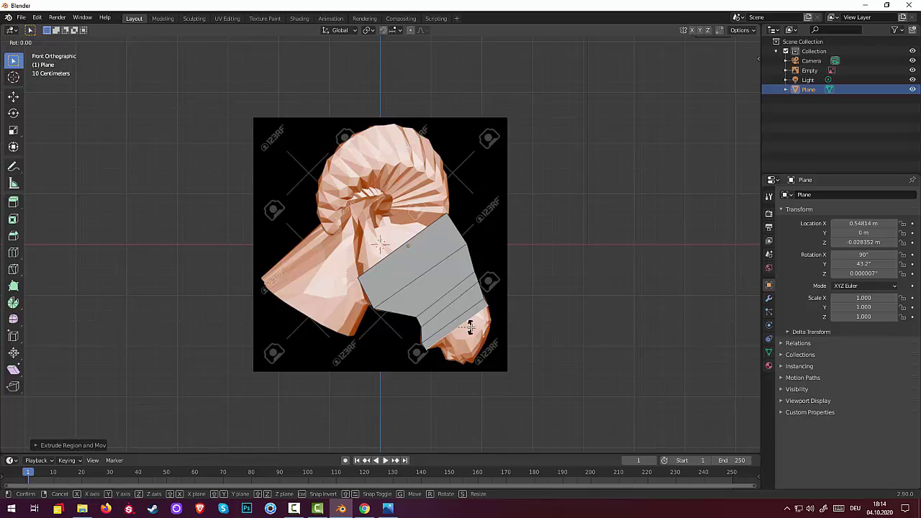
pyautogui.press('Escape')
# Extrude another bottom segment and position it, undoing a shrink and a vertex move.
pyautogui.press('e')
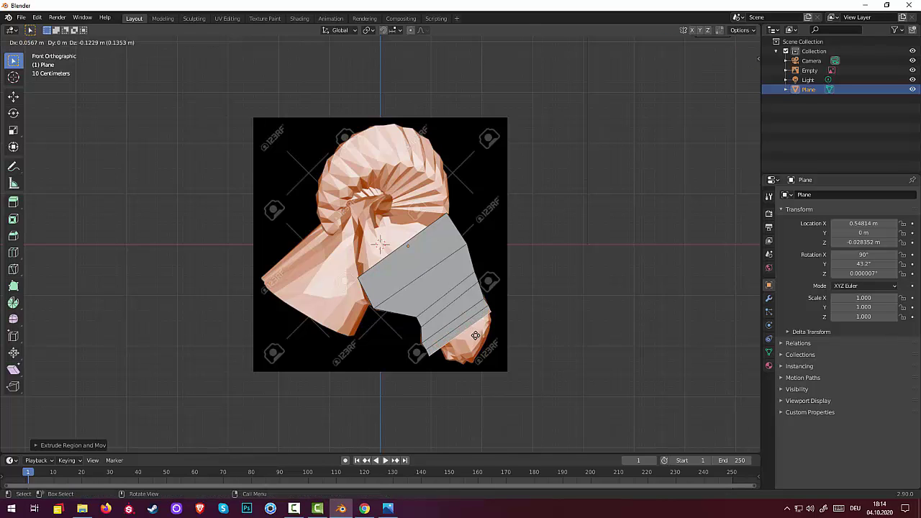
pyautogui.click(484, 340)
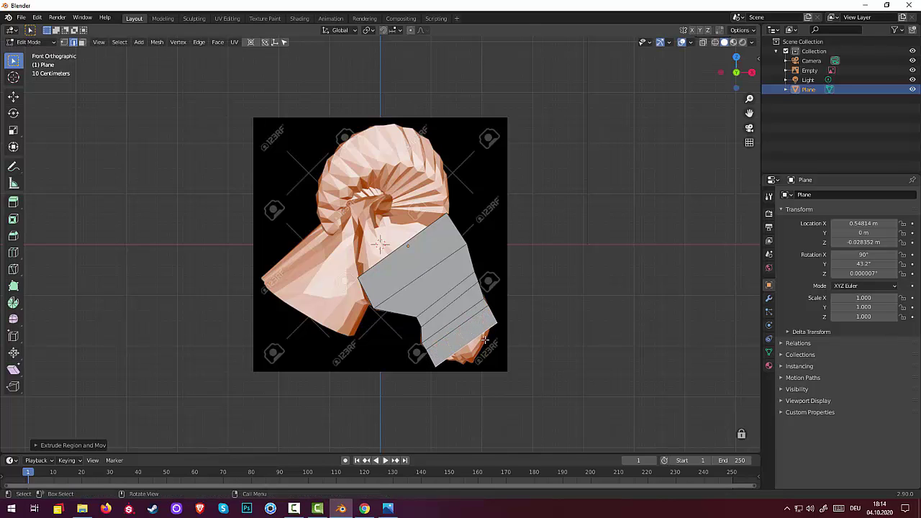
pyautogui.press('s')
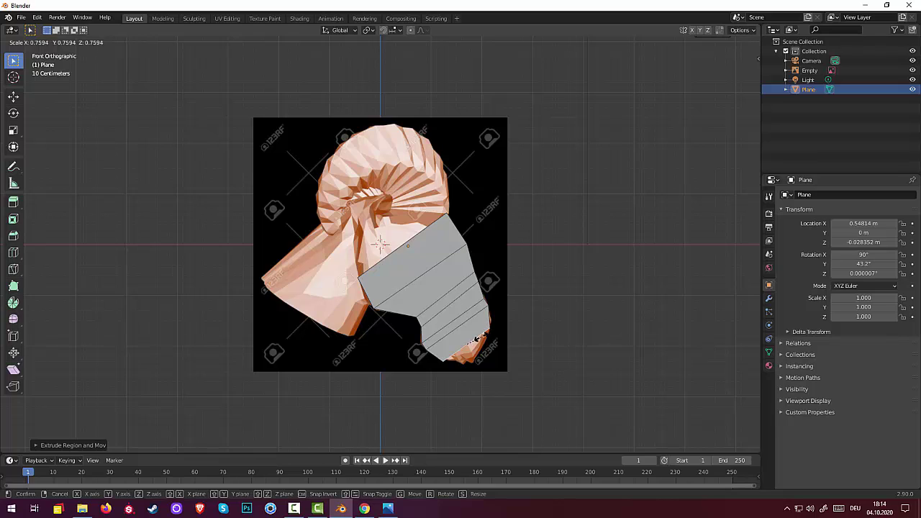
pyautogui.click(481, 337)
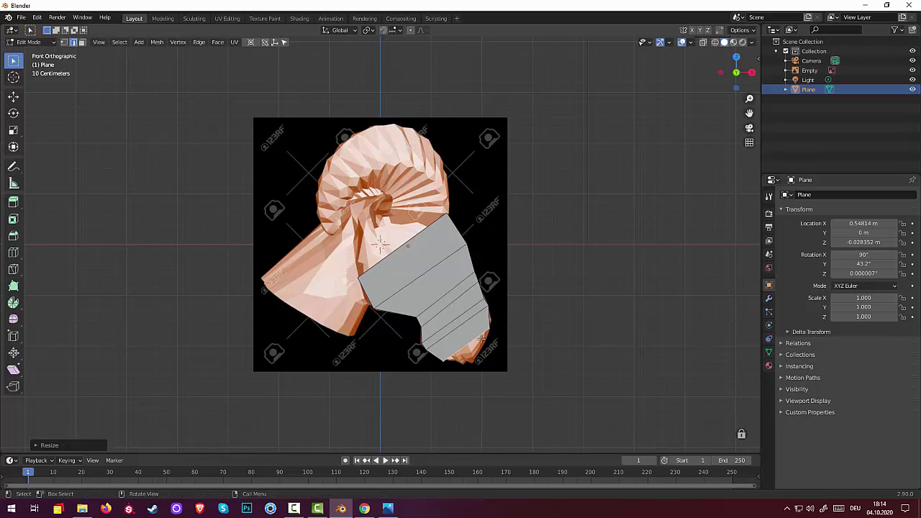
pyautogui.hotkey('ctrl', 'z')
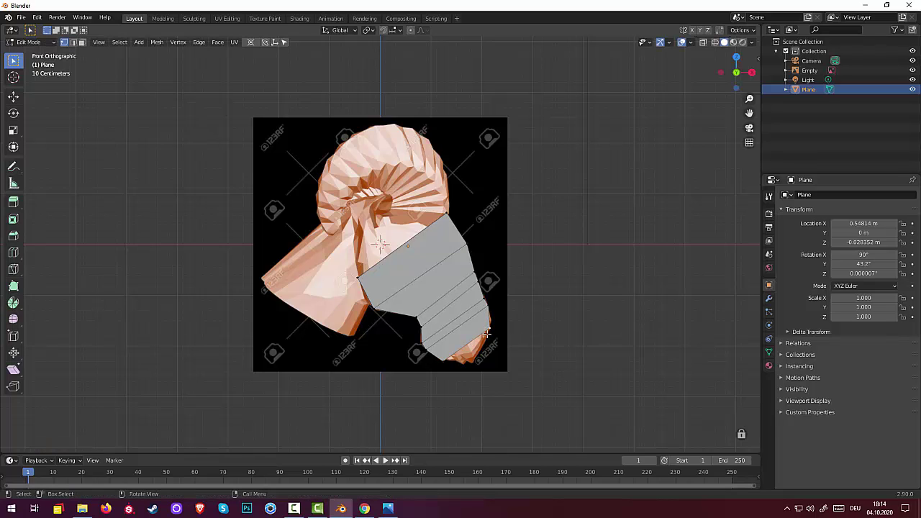
pyautogui.press('g')
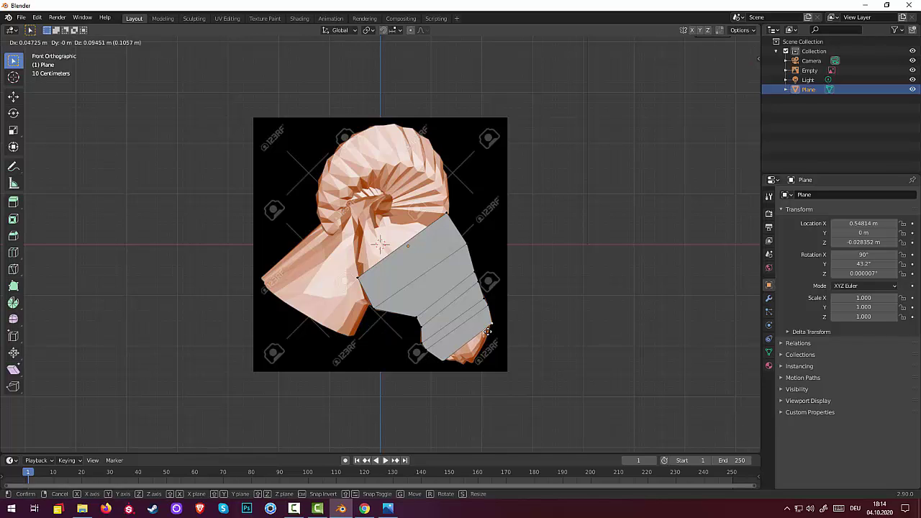
pyautogui.click(480, 338)
pyautogui.click(440, 364)
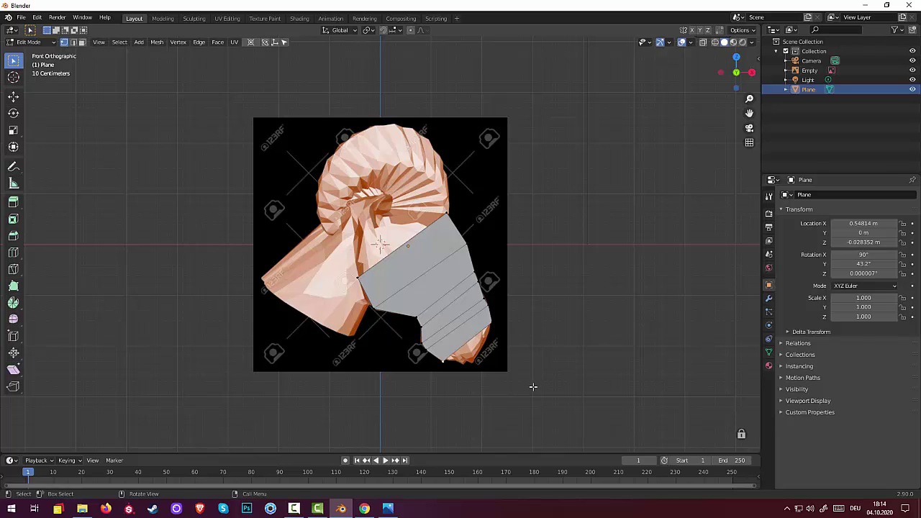
pyautogui.press('g')
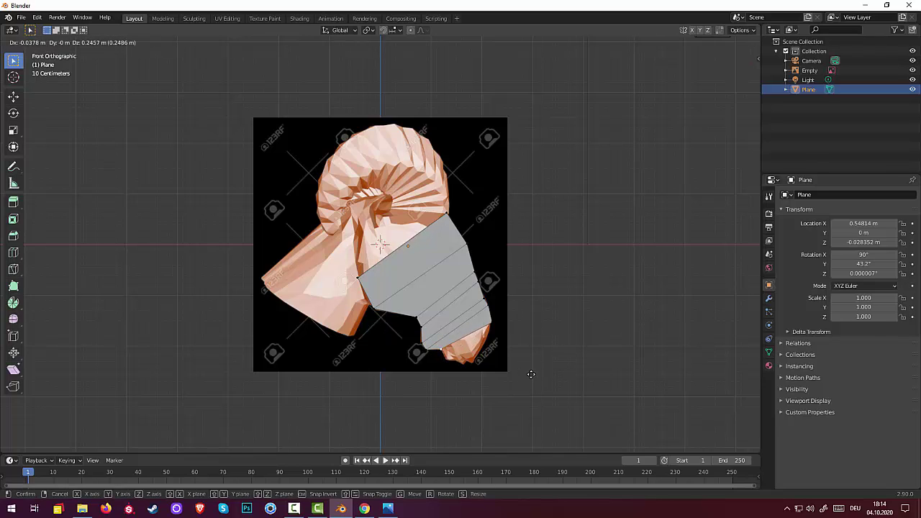
pyautogui.click(531, 374)
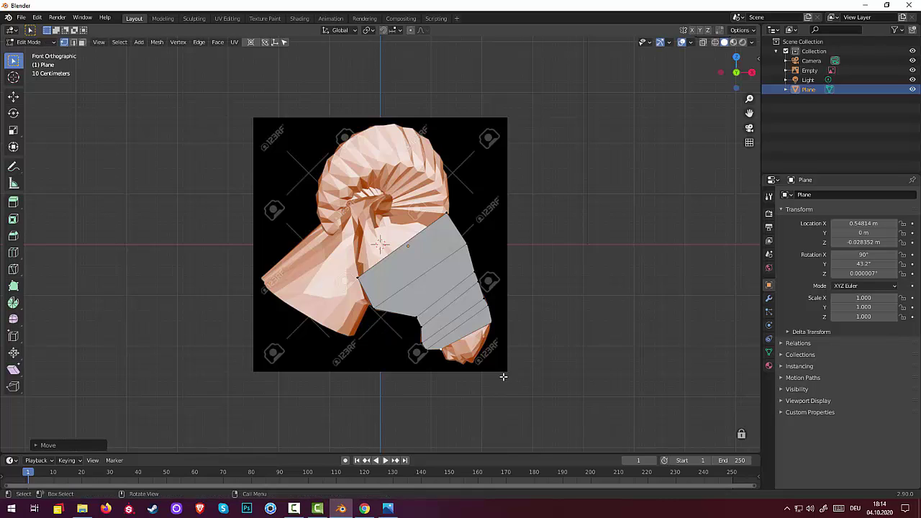
pyautogui.hotkey('ctrl', 'z')
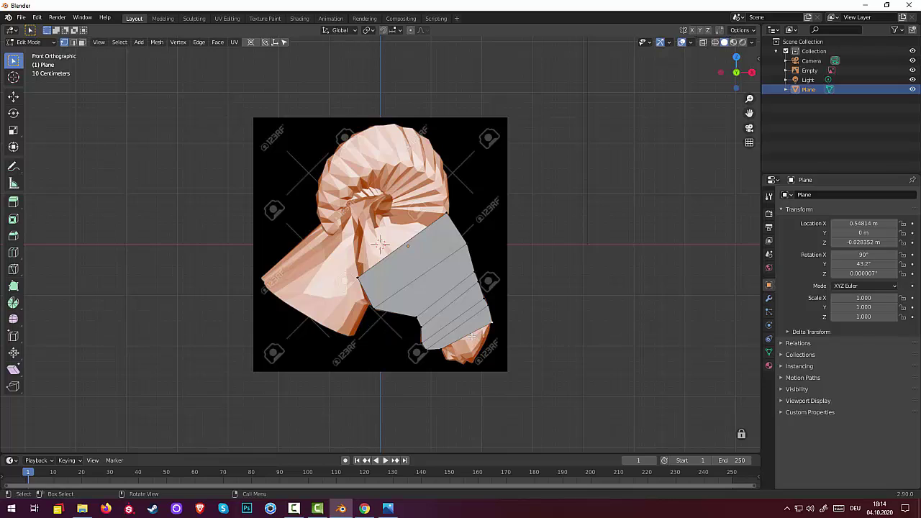
# Pull the bottom edge down along the jaw, narrow it and fit a vertex to the outline.
pyautogui.press('2')
pyautogui.press('g')
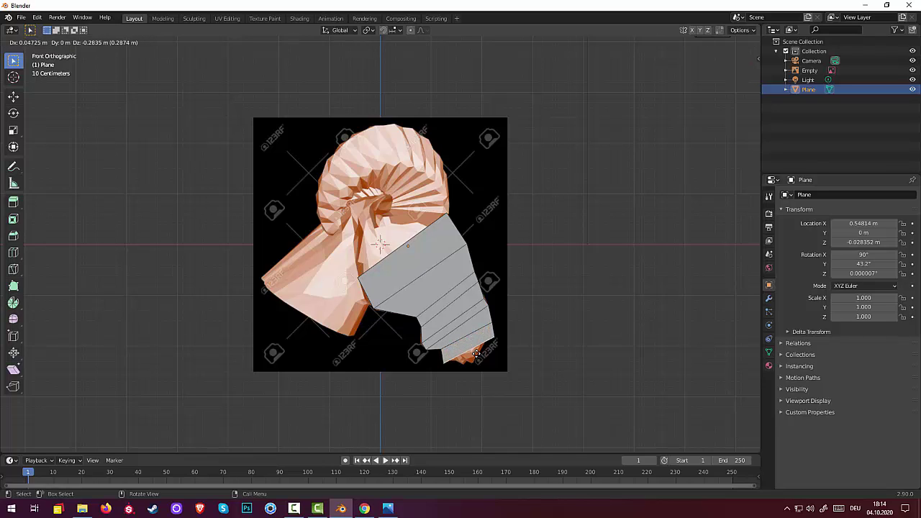
pyautogui.click(477, 356)
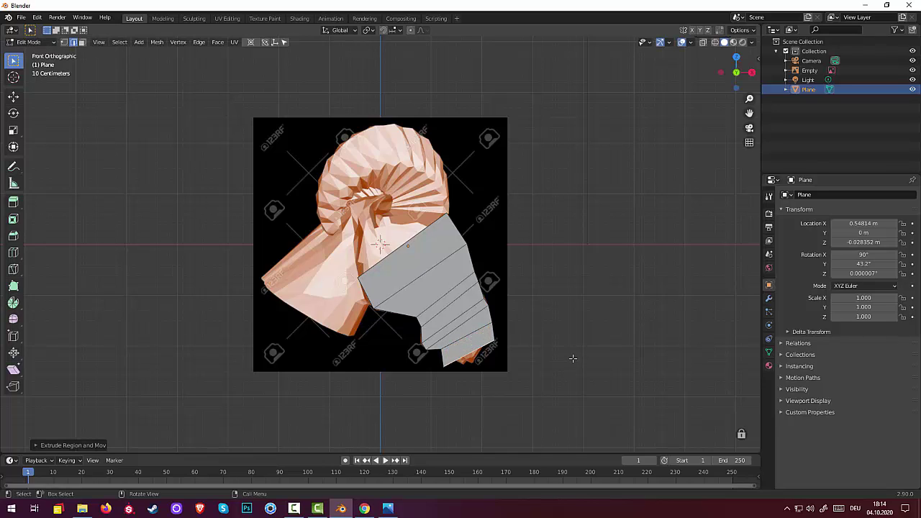
pyautogui.press('s')
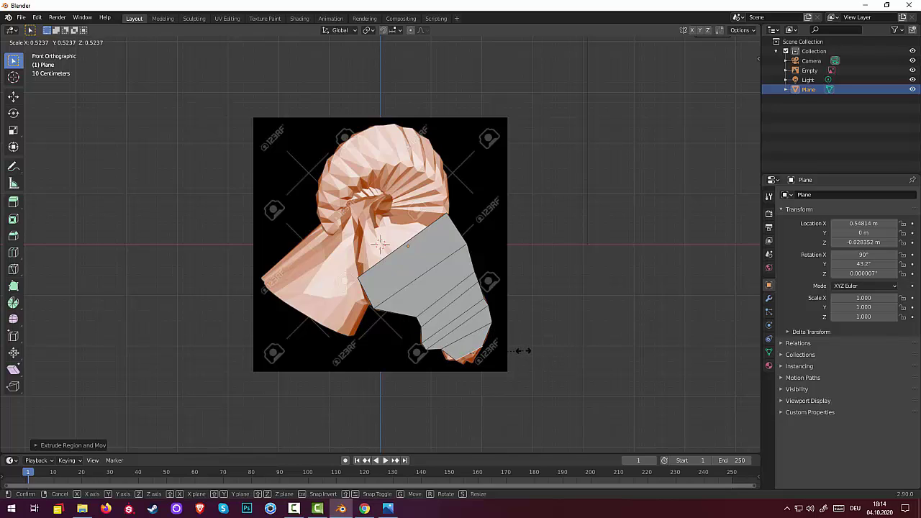
pyautogui.click(524, 351)
pyautogui.press('1')
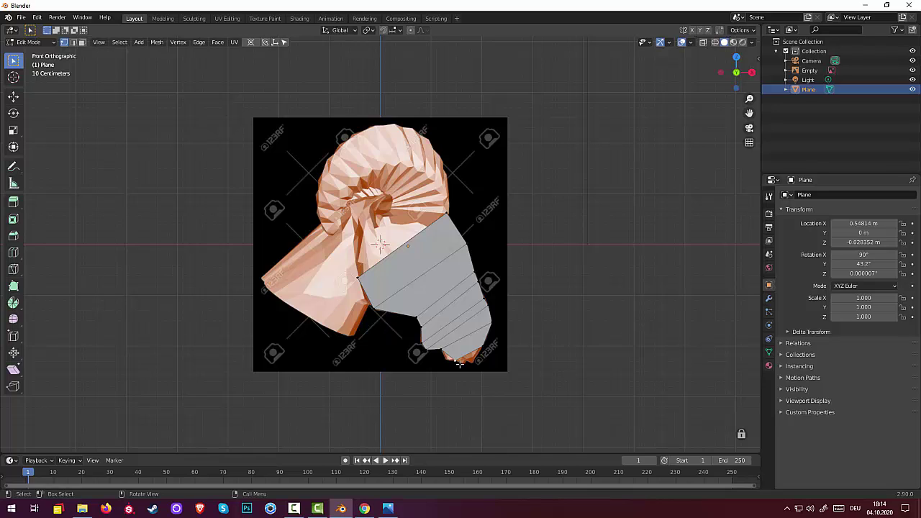
pyautogui.press('g')
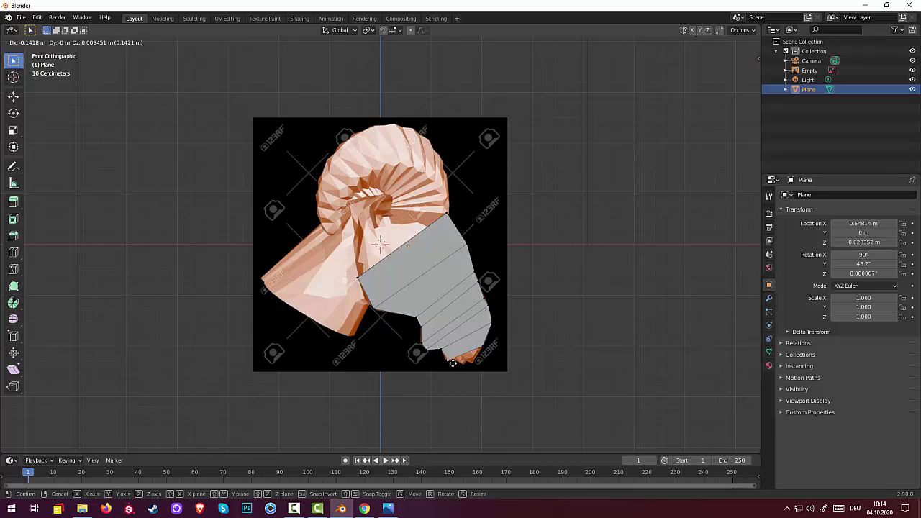
pyautogui.click(452, 362)
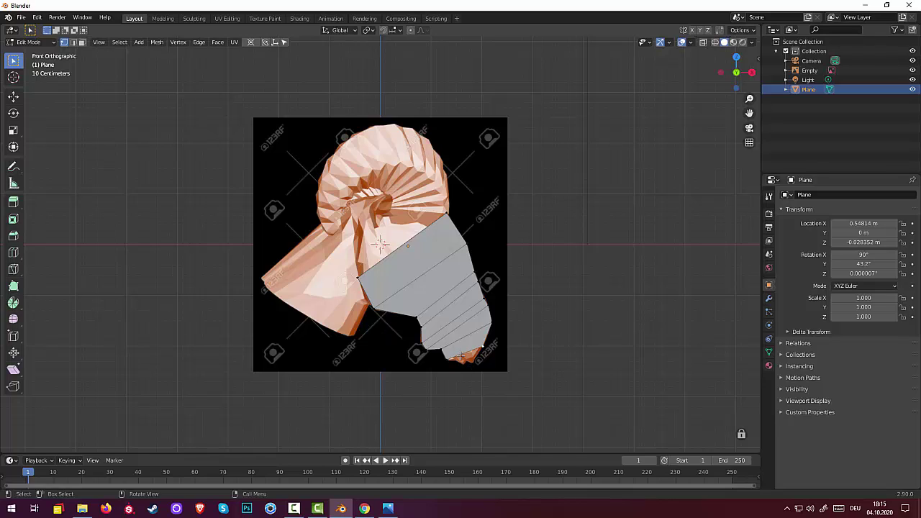
# Extend the bottom edge toward the chin, shrink it and nudge it into place.
pyautogui.press('2')
pyautogui.press('g')
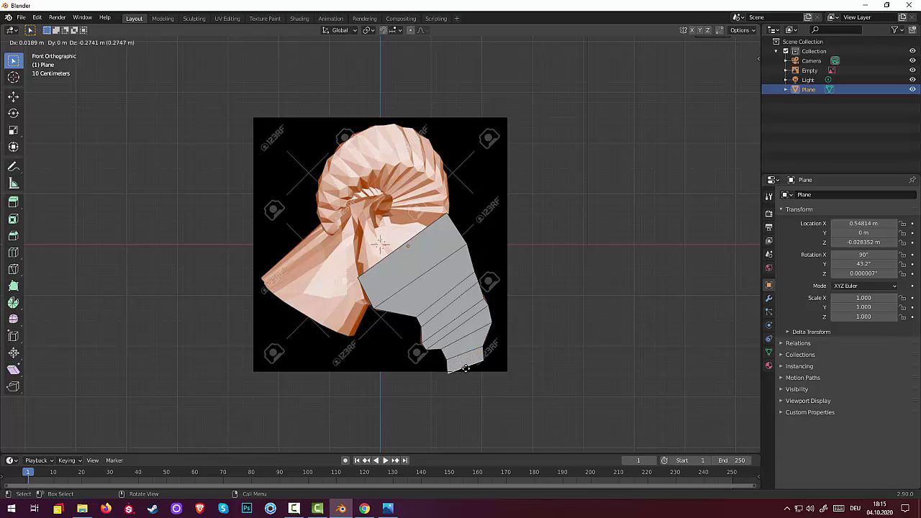
pyautogui.click(465, 367)
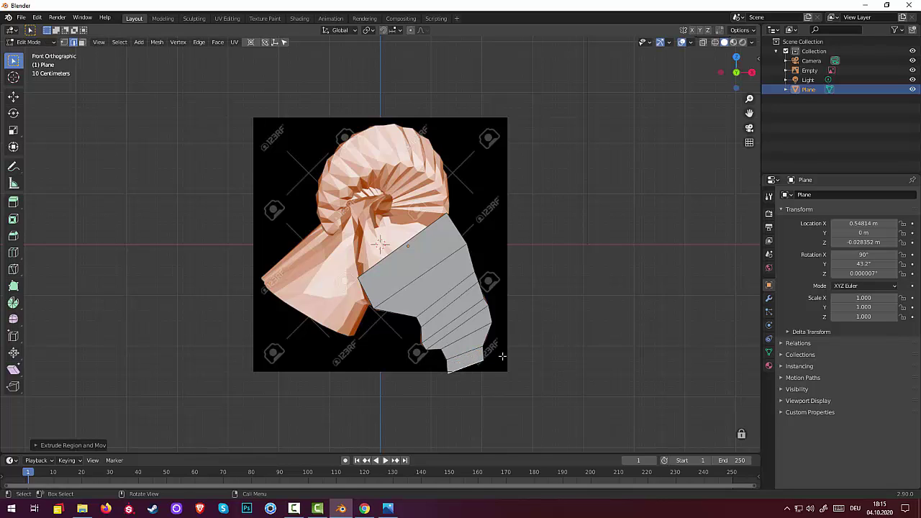
pyautogui.press('s')
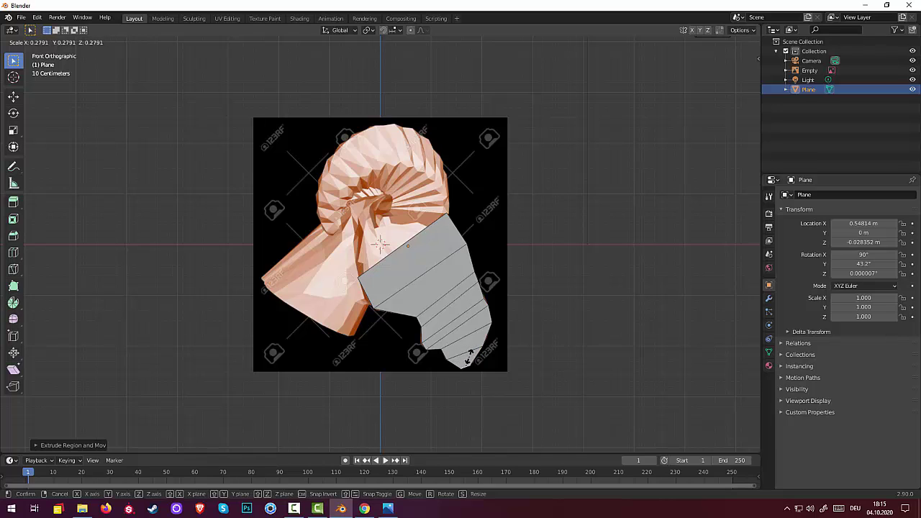
pyautogui.click(467, 365)
pyautogui.press('g')
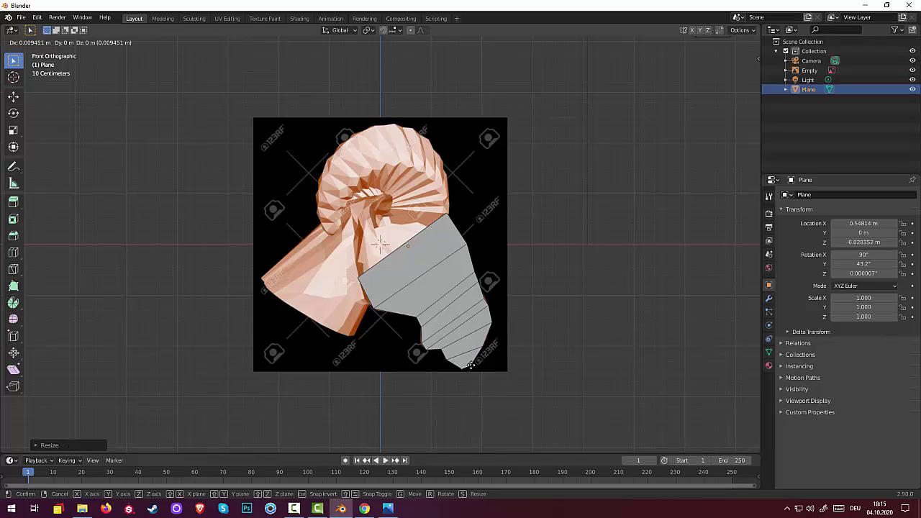
pyautogui.click(471, 360)
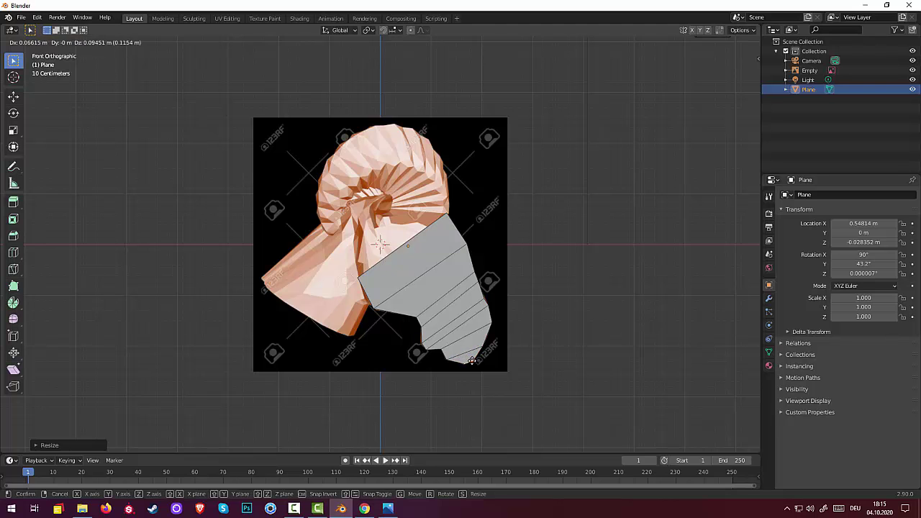
# Extrude one more piece from the grey mesh's top edge, then return to front orthographic view.
pyautogui.moveTo(461, 339); pyautogui.dragTo(472, 337, button='middle')
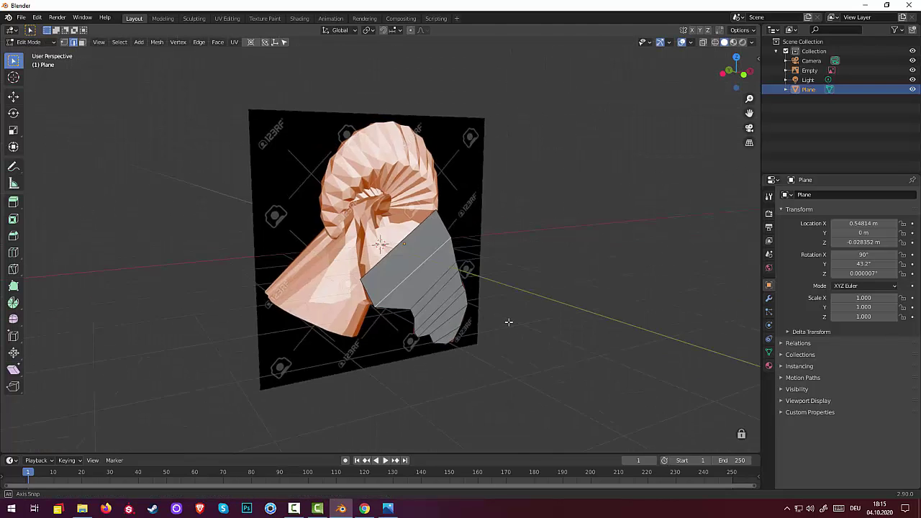
pyautogui.moveTo(451, 333); pyautogui.dragTo(440, 328, button='middle')
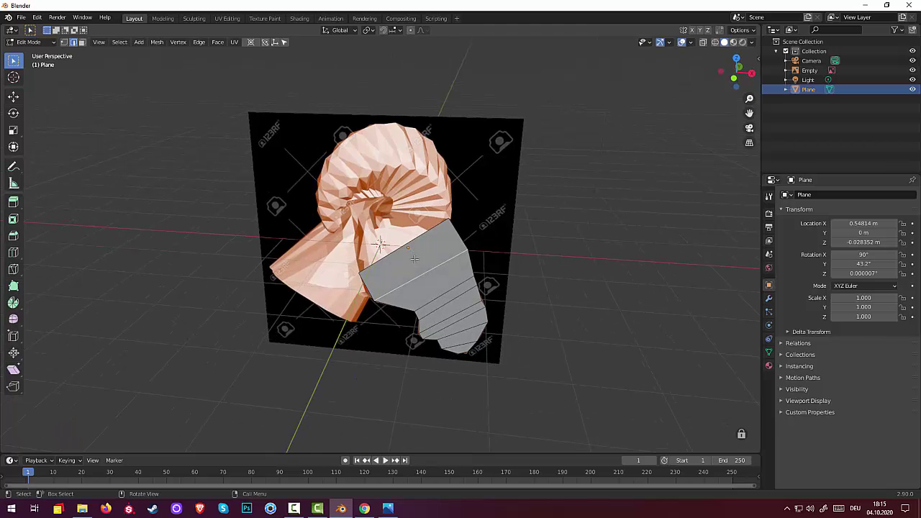
pyautogui.hotkey('ctrl', 'z')
pyautogui.moveTo(419, 242)
pyautogui.mouseDown(button='middle')
pyautogui.moveTo(358, 266)
pyautogui.moveTo(412, 236)
pyautogui.mouseUp(button='middle')
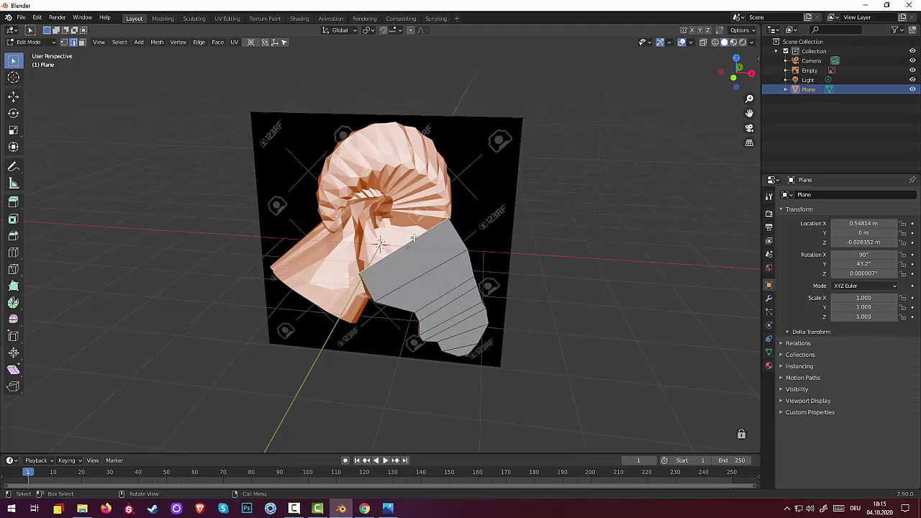
pyautogui.press('g')
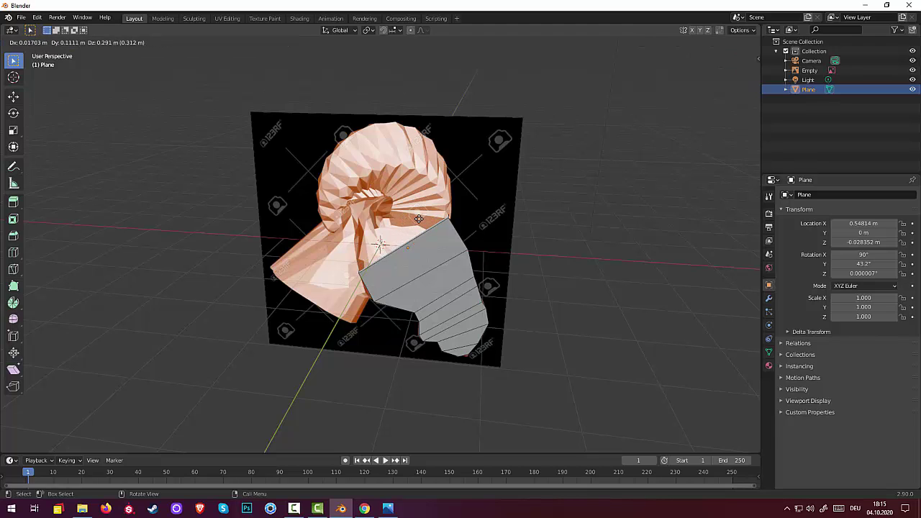
pyautogui.click(419, 219)
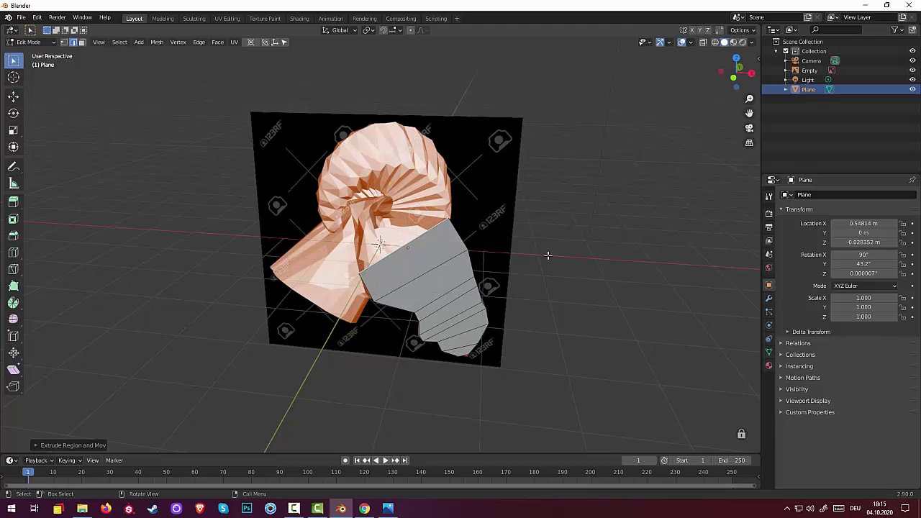
pyautogui.press('KP_1')
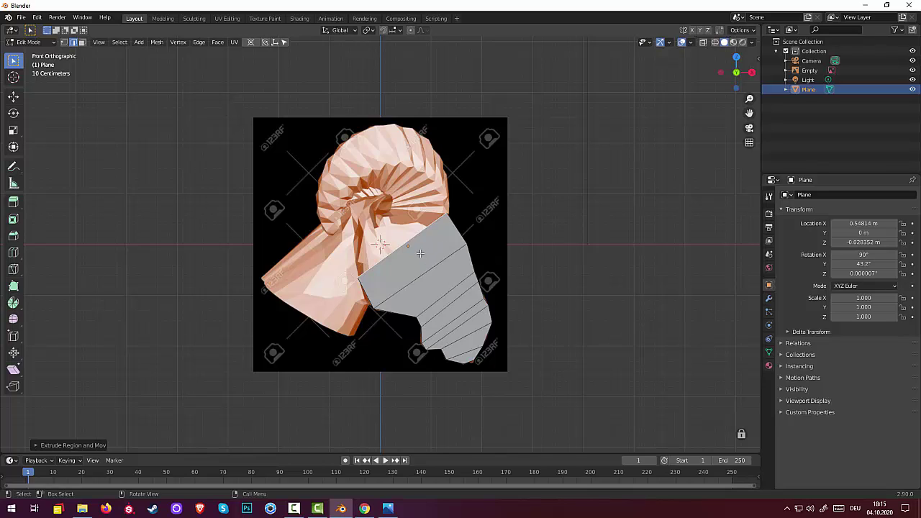
# Extrude a short piece from the top edge and scale it down.
pyautogui.press('e')
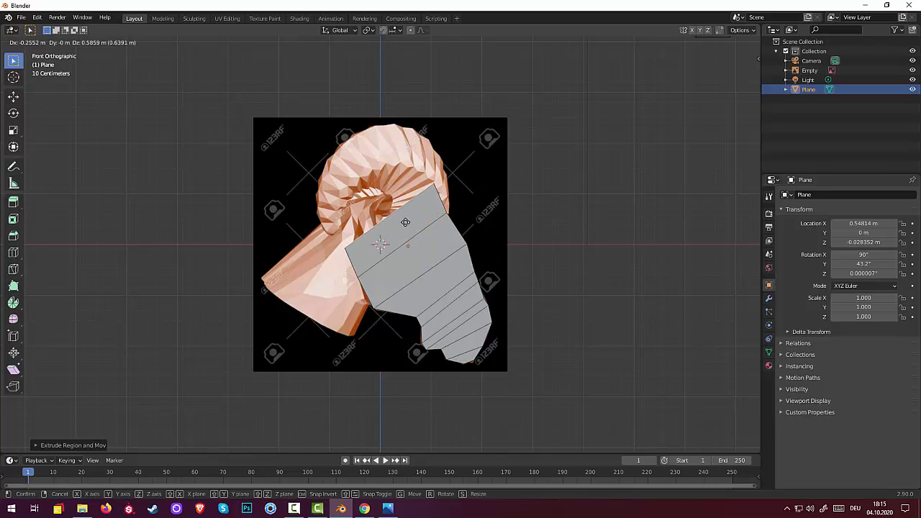
pyautogui.click(400, 217)
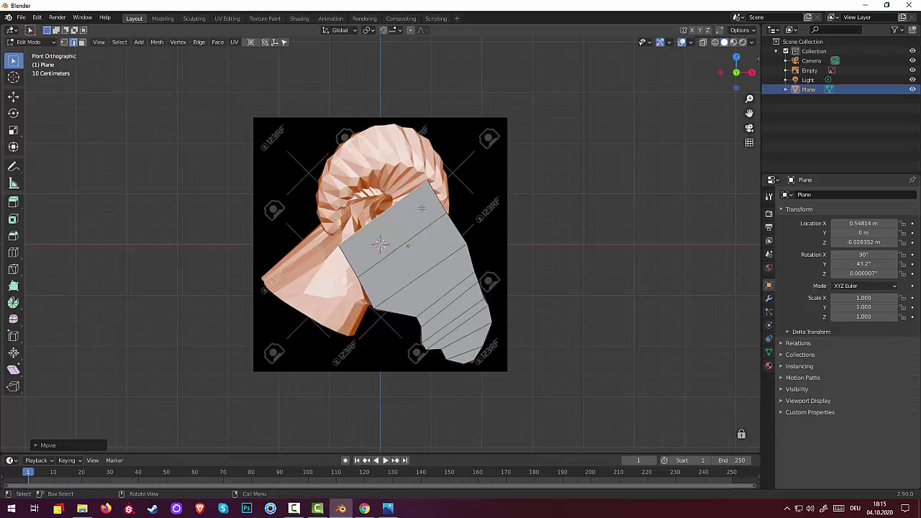
pyautogui.press('s')
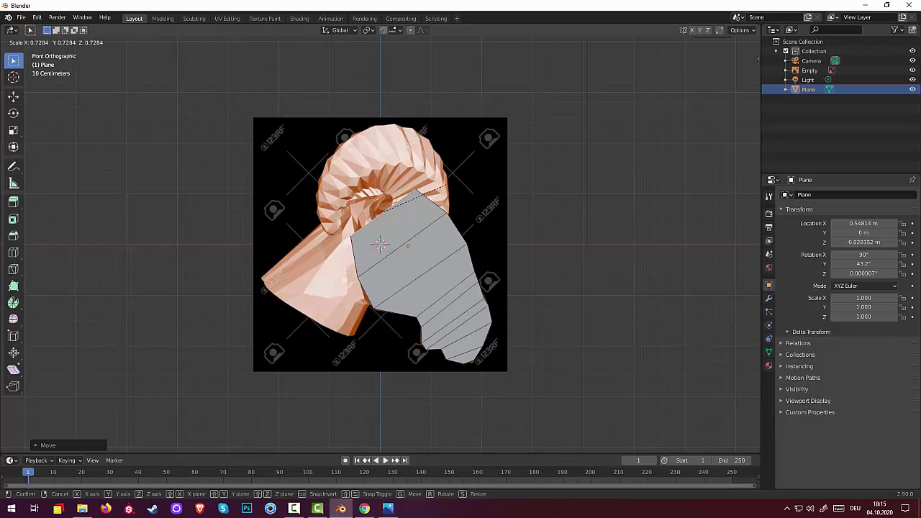
pyautogui.click(449, 190)
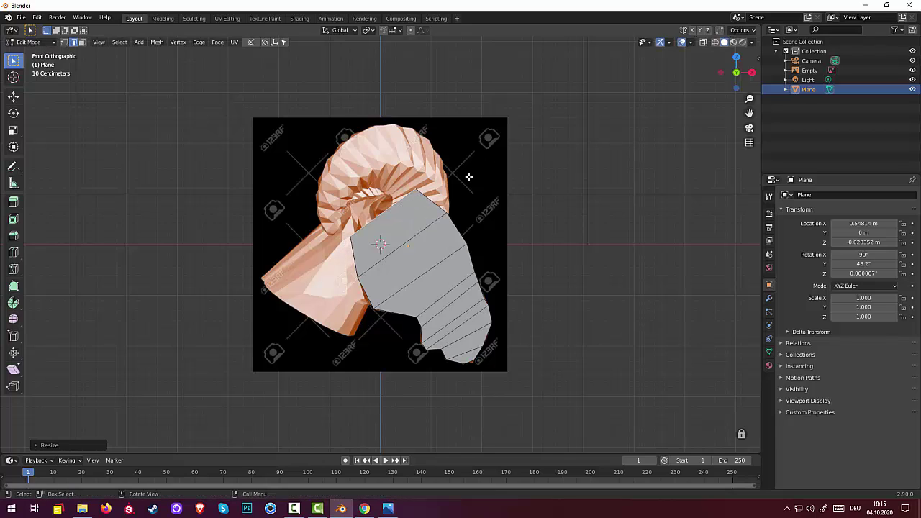
# Shift the top section slightly right and tilt it to follow the horn.
pyautogui.press('g')
pyautogui.click(459, 190)
pyautogui.press('r')
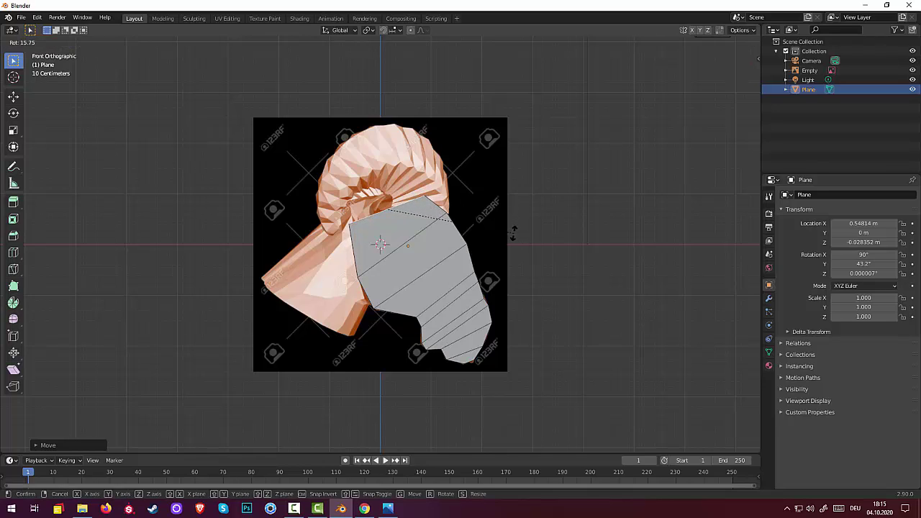
pyautogui.click(510, 236)
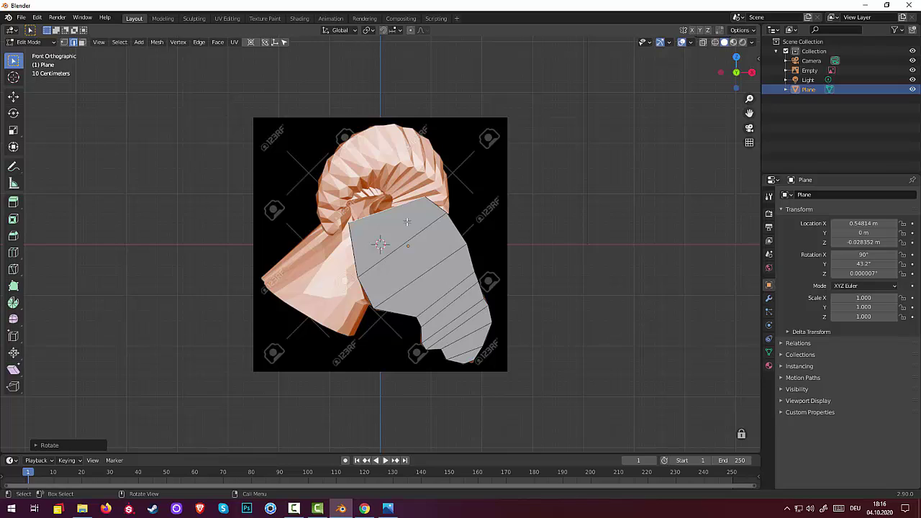
# Extrude the top edge into a new face and drop its top corner onto the horn outline.
pyautogui.press('e')
pyautogui.click(396, 199)
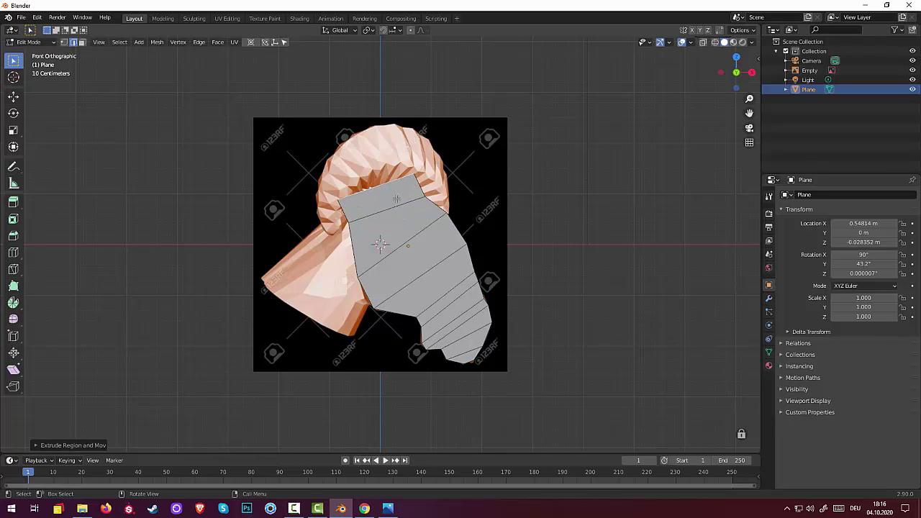
pyautogui.press('1')
pyautogui.click(423, 174)
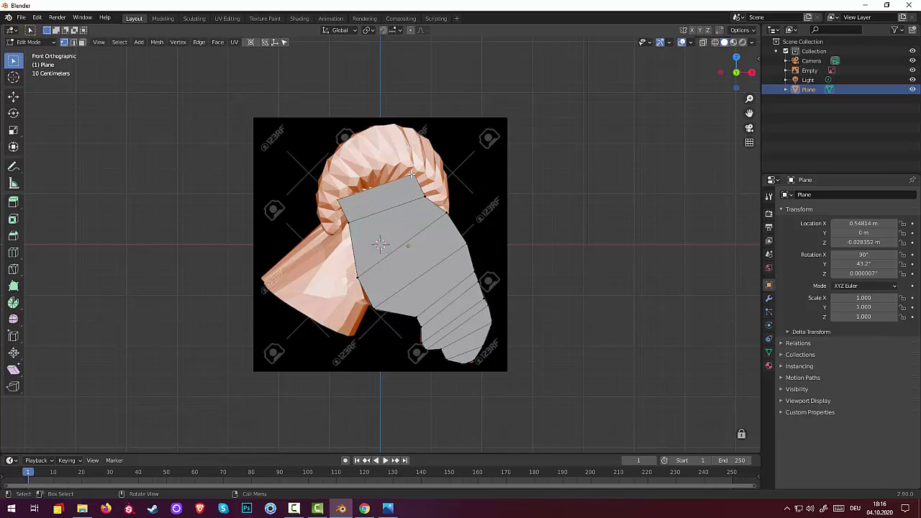
pyautogui.press('g')
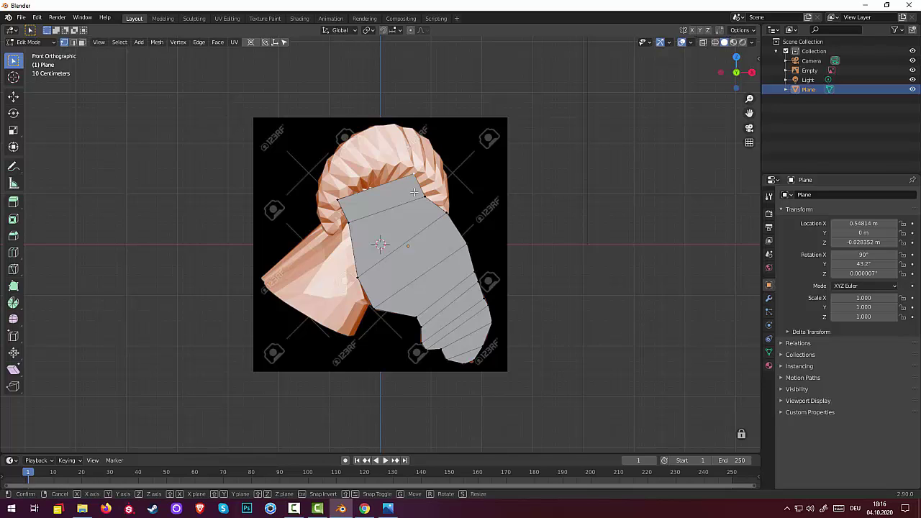
pyautogui.click(393, 205)
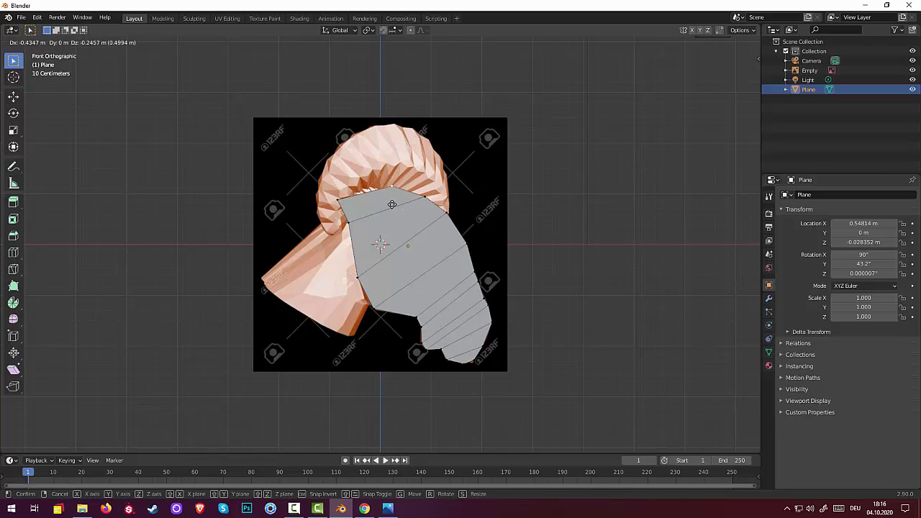
# Move the upper-left corner against the horn and a left-edge vertex onto the head outline.
pyautogui.click(338, 203)
pyautogui.press('g')
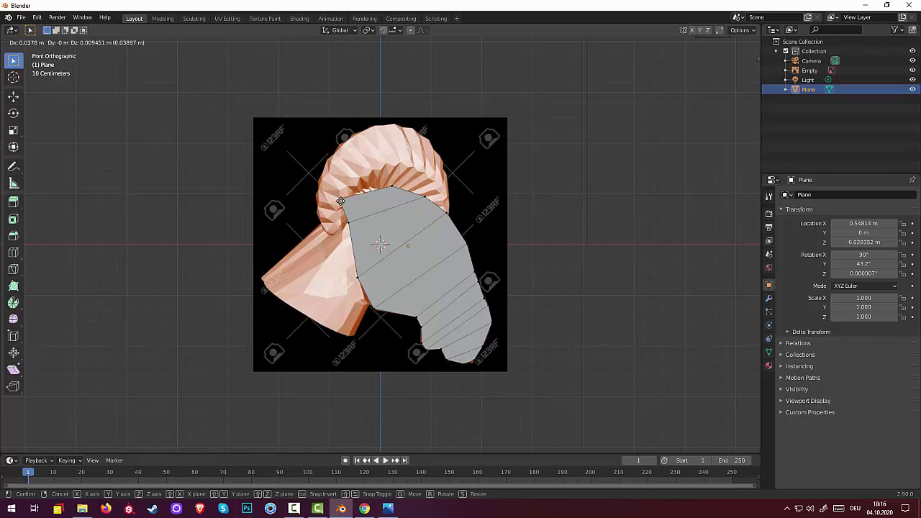
pyautogui.click(346, 204)
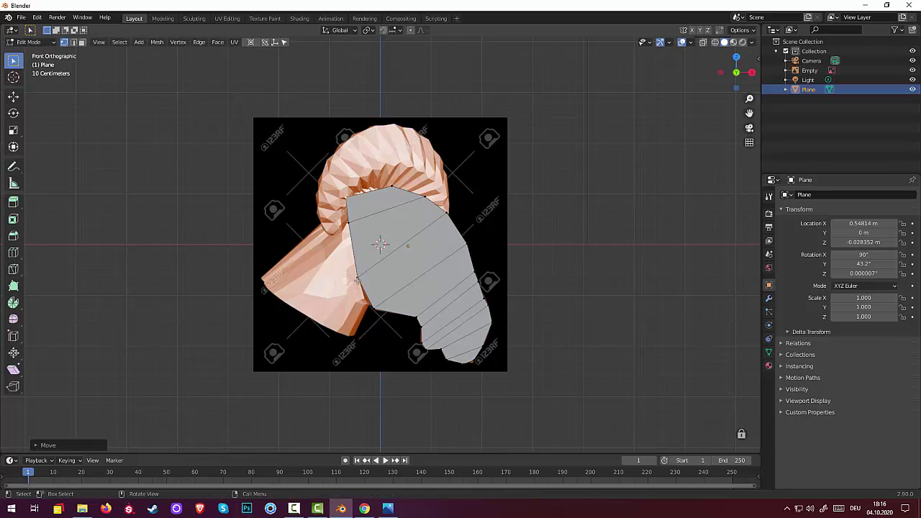
pyautogui.click(357, 281)
pyautogui.press('g')
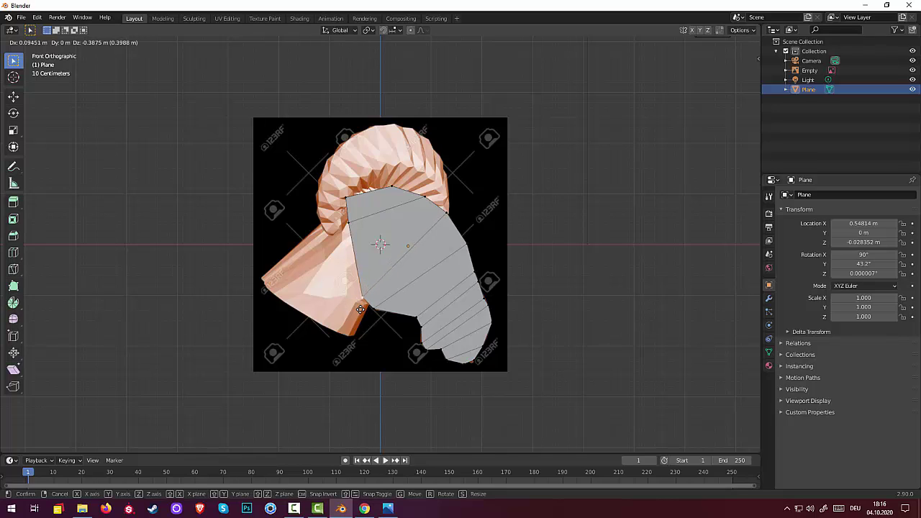
pyautogui.click(358, 305)
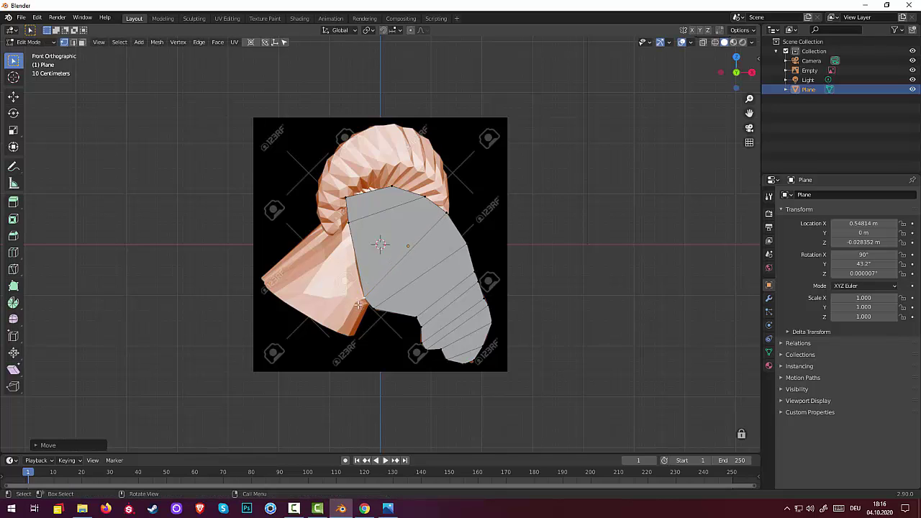
# Fine-tune the remaining left-edge vertices and top-left corner along the horn outline.
pyautogui.click(344, 224)
pyautogui.press('g')
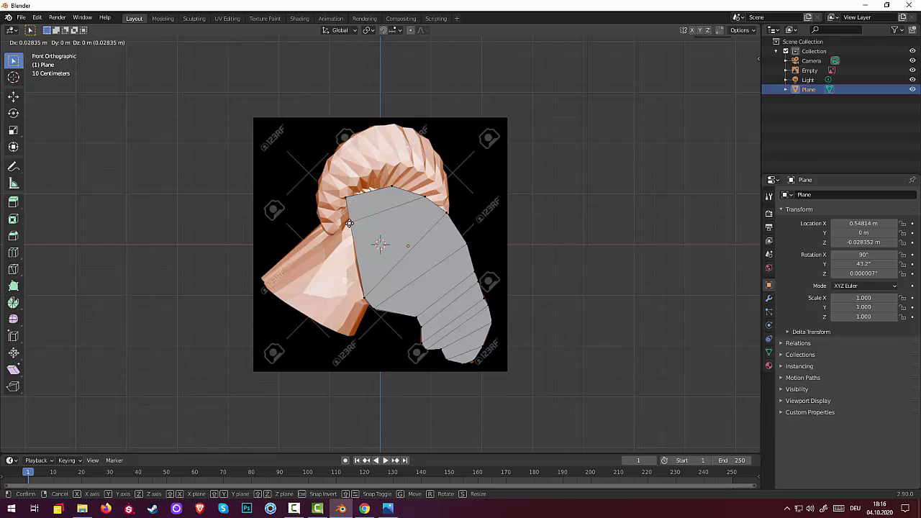
pyautogui.click(349, 224)
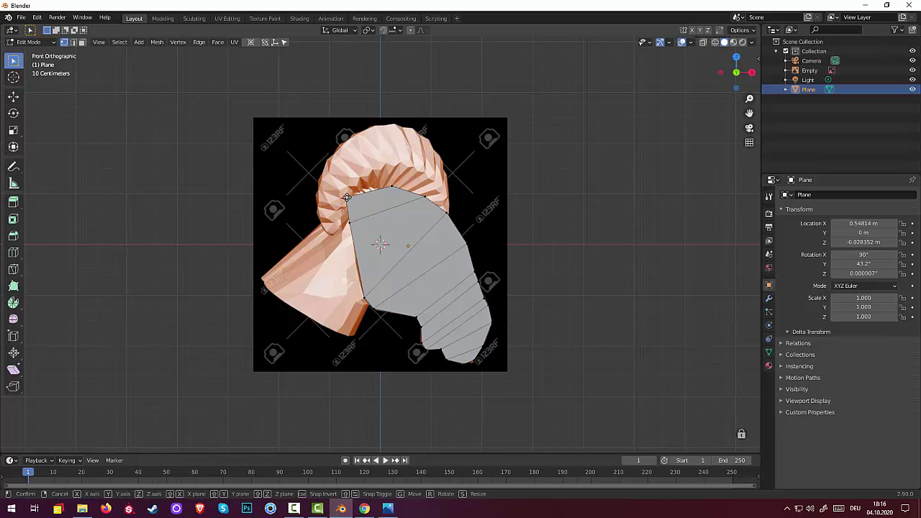
pyautogui.press('g')
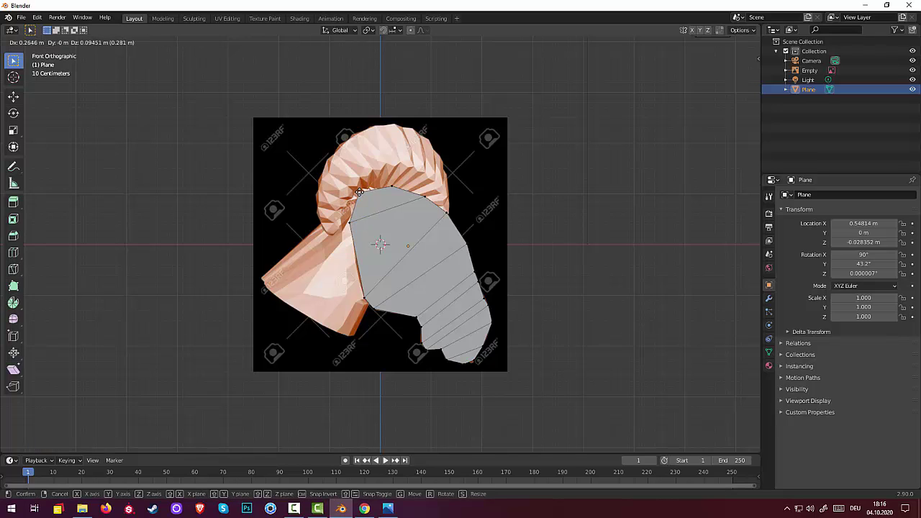
pyautogui.click(359, 193)
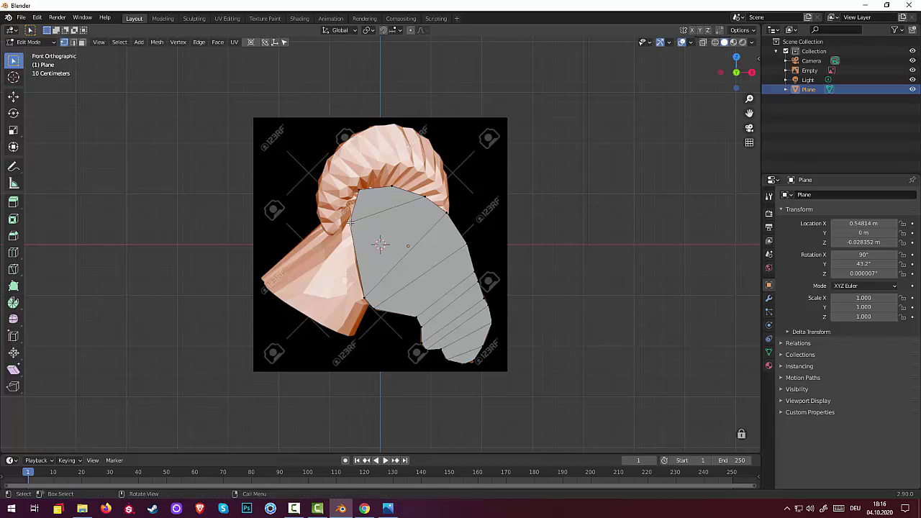
pyautogui.press('g')
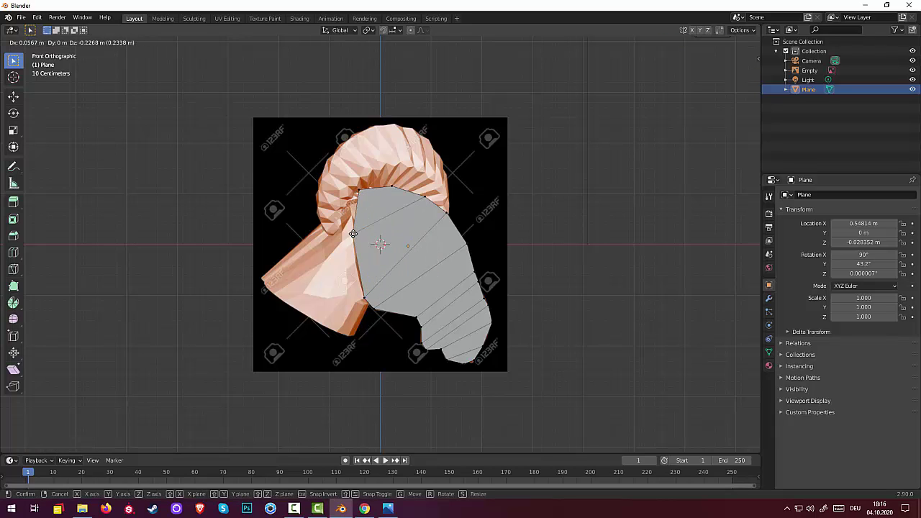
pyautogui.click(355, 236)
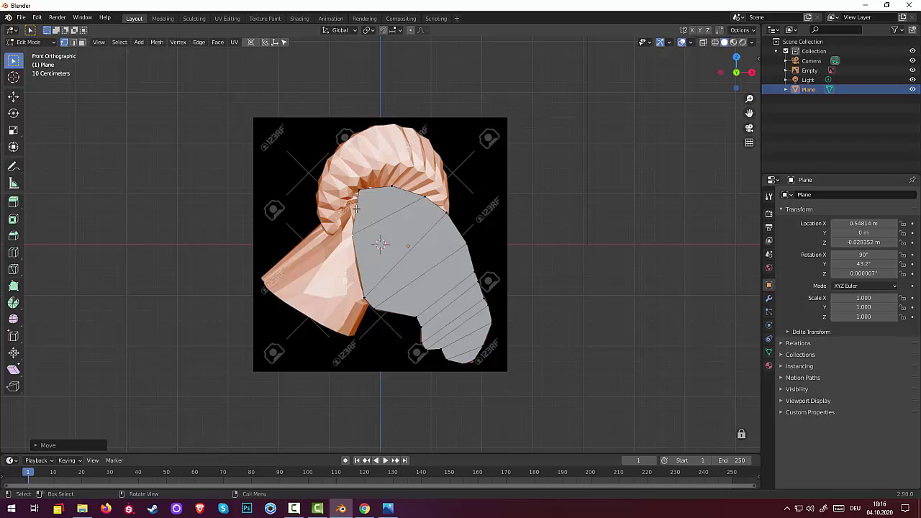
pyautogui.hotkey('ctrl', 'z')
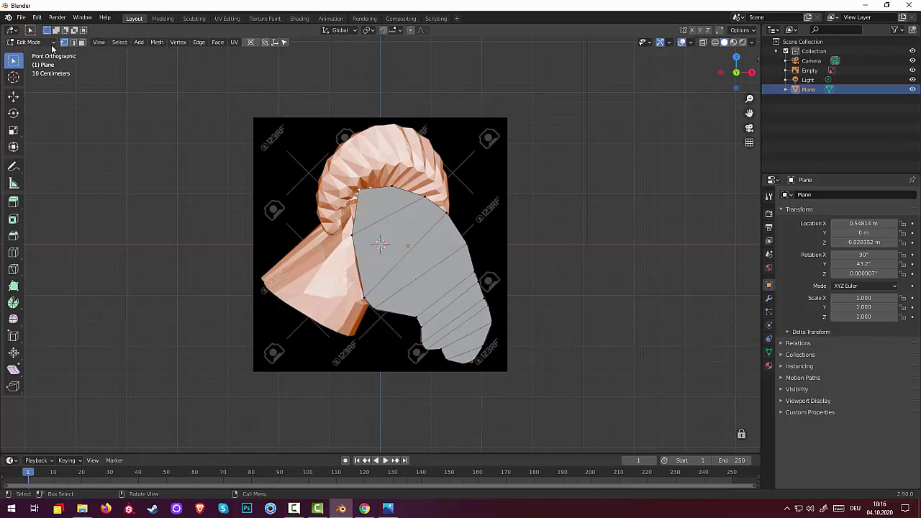
# In edge select, add new corner points and extrude the left edge leftward over the ear.
pyautogui.click(82, 41)
pyautogui.click(73, 42)
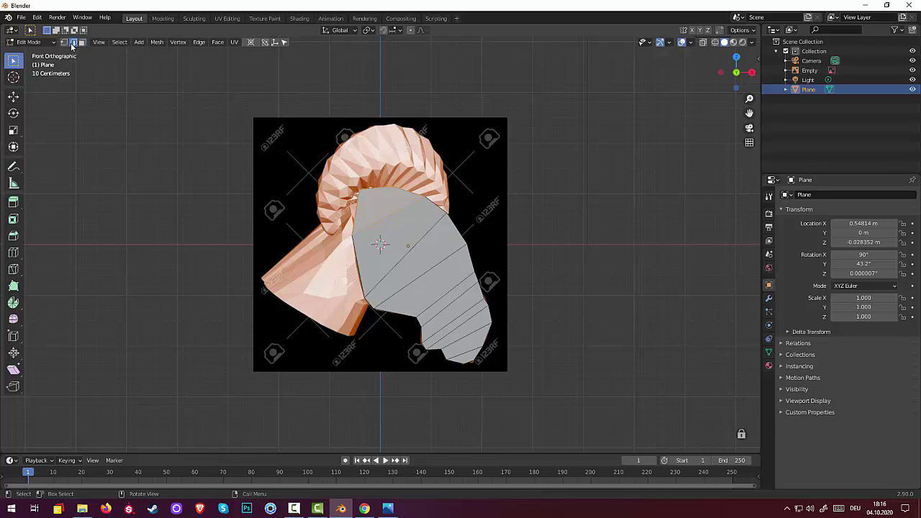
pyautogui.keyDown('ctrl'); pyautogui.rightClick(356, 216); pyautogui.keyUp('ctrl')
pyautogui.keyDown('ctrl'); pyautogui.rightClick(366, 306); pyautogui.keyUp('ctrl')
pyautogui.press('e')
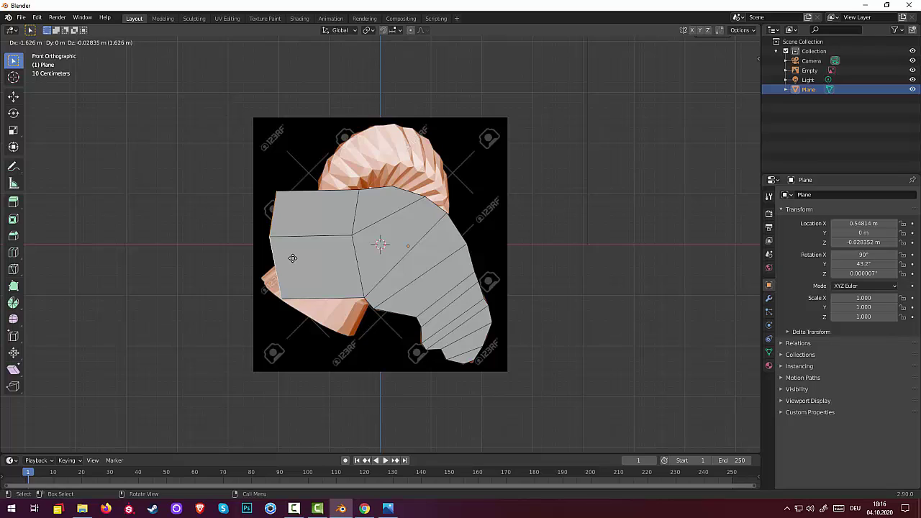
pyautogui.click(293, 258)
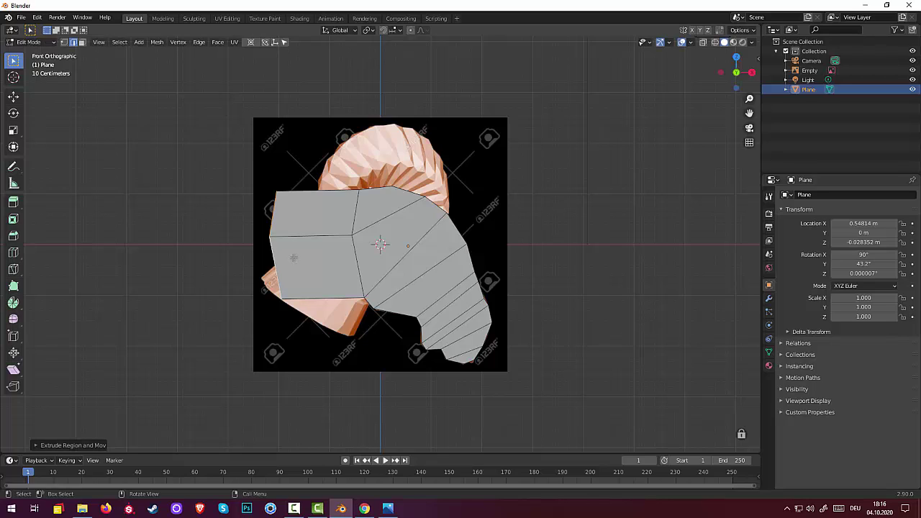
# Insert a vertical edge loop through the new left faces with Ctrl+R and slide it into place.
pyautogui.click(338, 217)
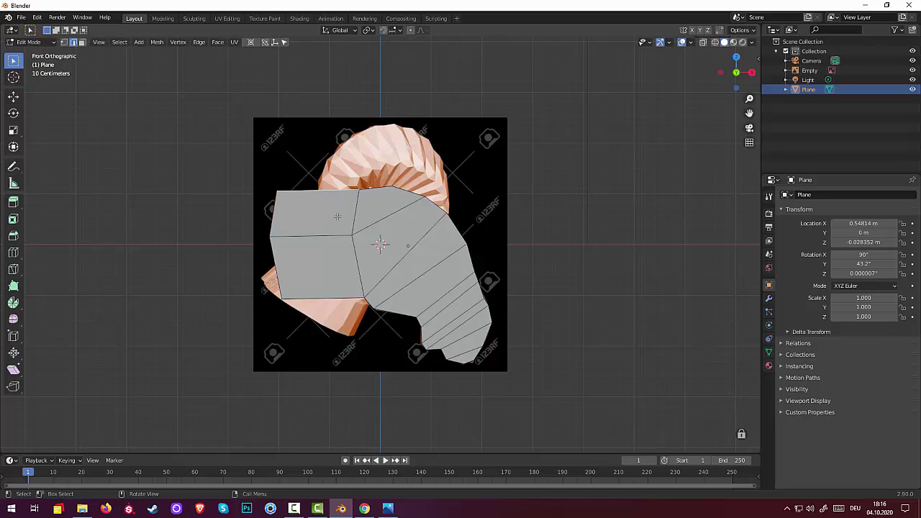
pyautogui.hotkey('ctrl', 'r')
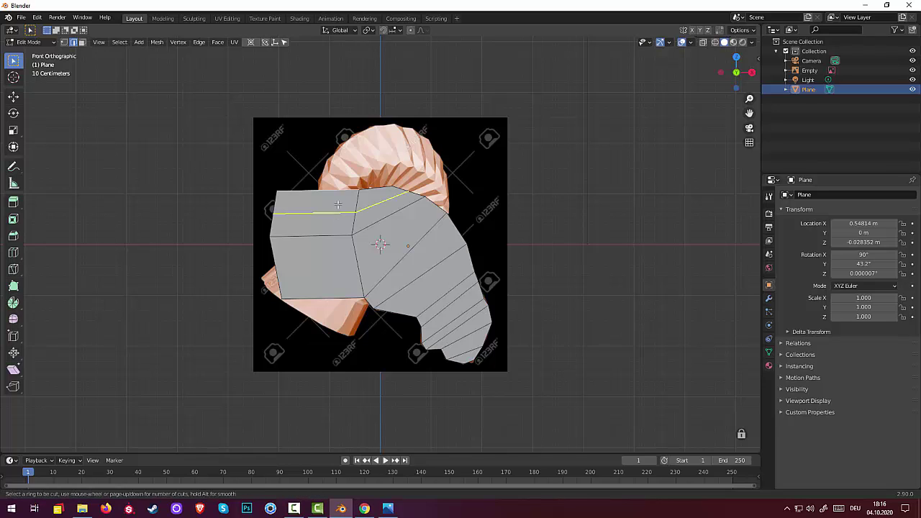
pyautogui.click(347, 193)
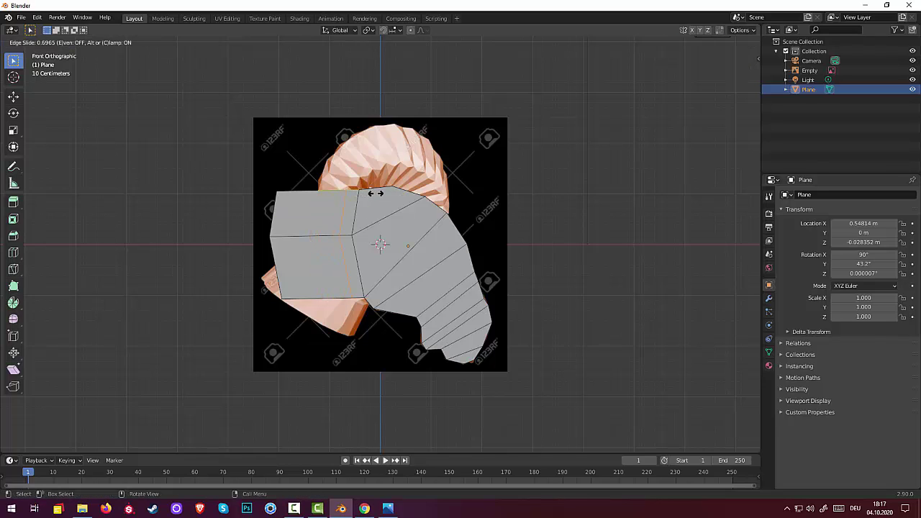
pyautogui.click(370, 194)
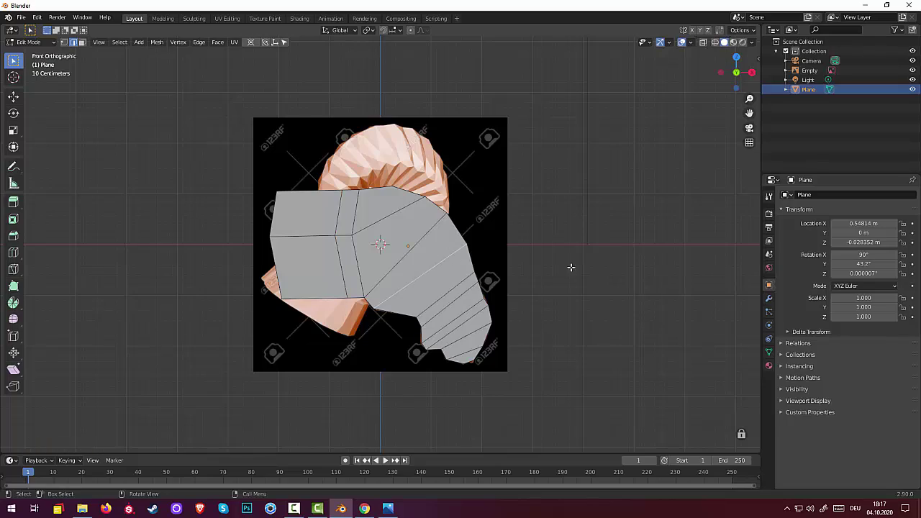
pyautogui.moveTo(571, 267)
pyautogui.mouseDown(button='middle')
pyautogui.moveTo(559, 298)
pyautogui.moveTo(440, 313)
pyautogui.moveTo(482, 267)
pyautogui.moveTo(600, 273)
pyautogui.moveTo(570, 299)
pyautogui.moveTo(486, 302)
pyautogui.moveTo(468, 312)
pyautogui.moveTo(484, 298)
pyautogui.moveTo(465, 281)
pyautogui.mouseUp(button='middle')
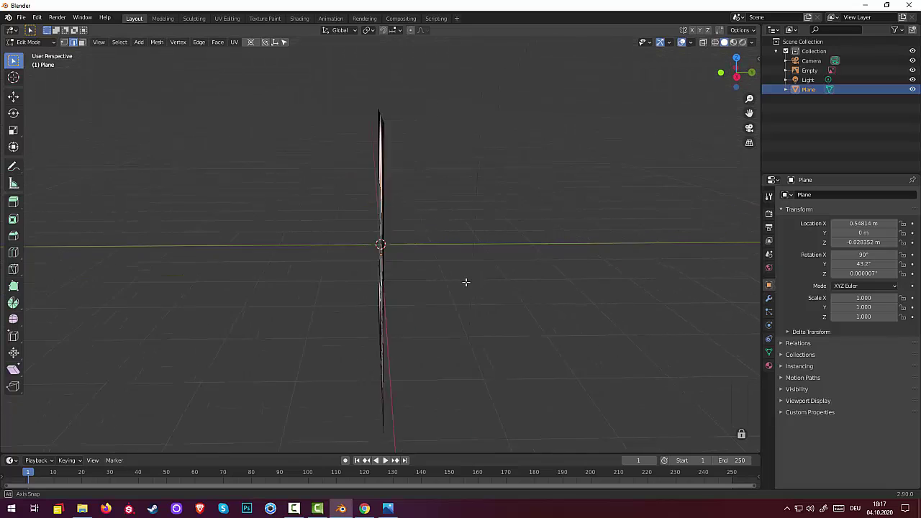
# Hide the Empty object and switch the plane to Object Mode, viewing it edge-on.
pyautogui.click(913, 70)
pyautogui.moveTo(485, 298)
pyautogui.mouseDown(button='middle')
pyautogui.moveTo(504, 305)
pyautogui.moveTo(475, 304)
pyautogui.mouseUp(button='middle')
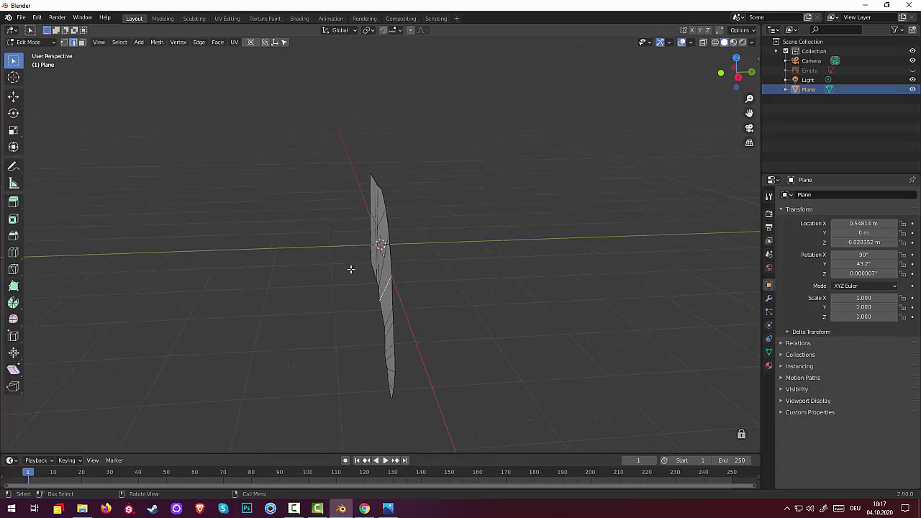
pyautogui.moveTo(405, 298); pyautogui.dragTo(504, 303, button='middle')
pyautogui.click(47, 44)
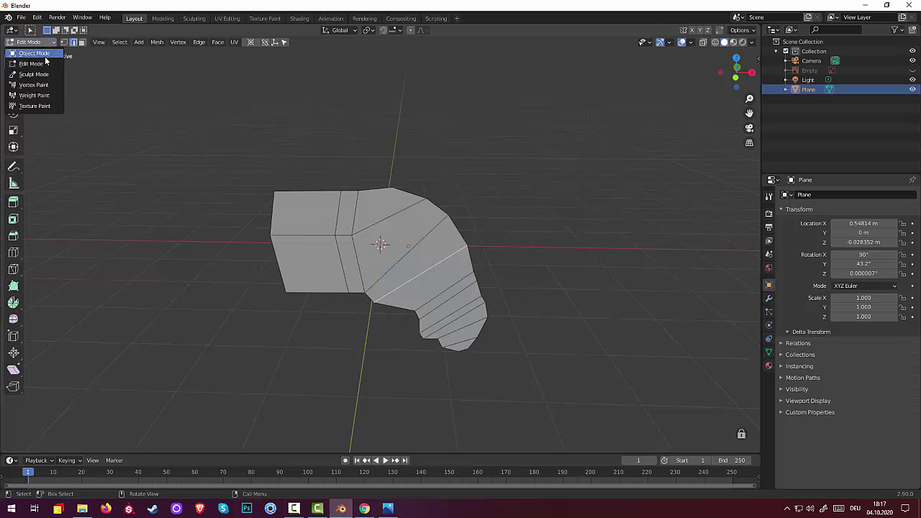
pyautogui.click(46, 54)
pyautogui.moveTo(520, 269)
pyautogui.mouseDown(button='middle')
pyautogui.moveTo(426, 306)
pyautogui.moveTo(411, 300)
pyautogui.moveTo(418, 295)
pyautogui.moveTo(391, 297)
pyautogui.mouseUp(button='middle')
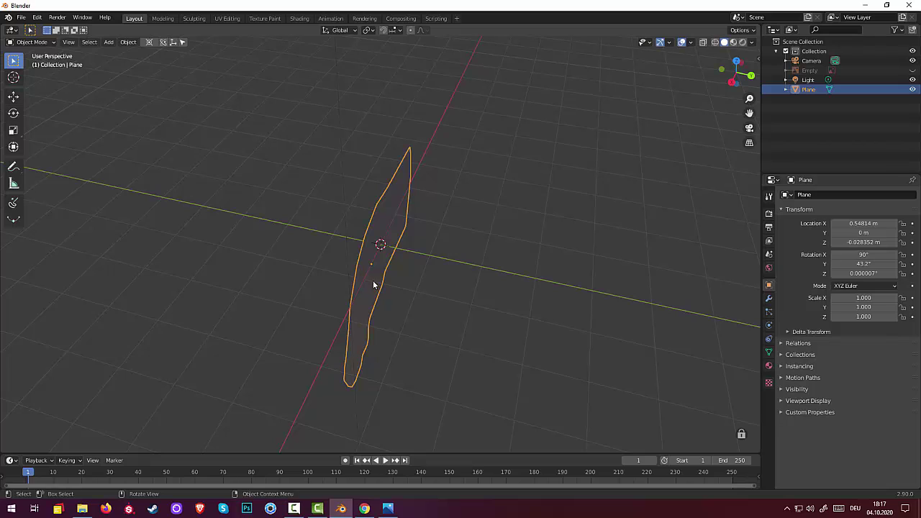
# Enter Edit Mode with face select and pick the face loops across the plane's middle.
pyautogui.click(30, 42)
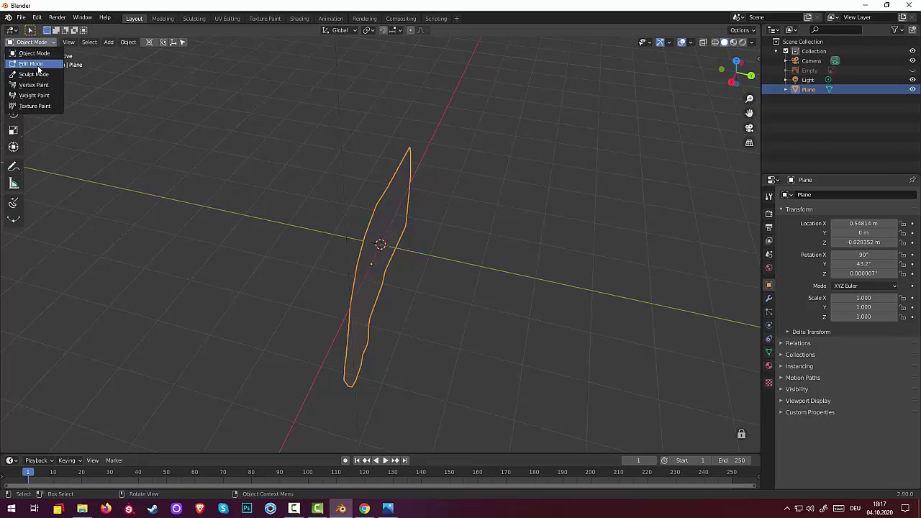
pyautogui.click(38, 65)
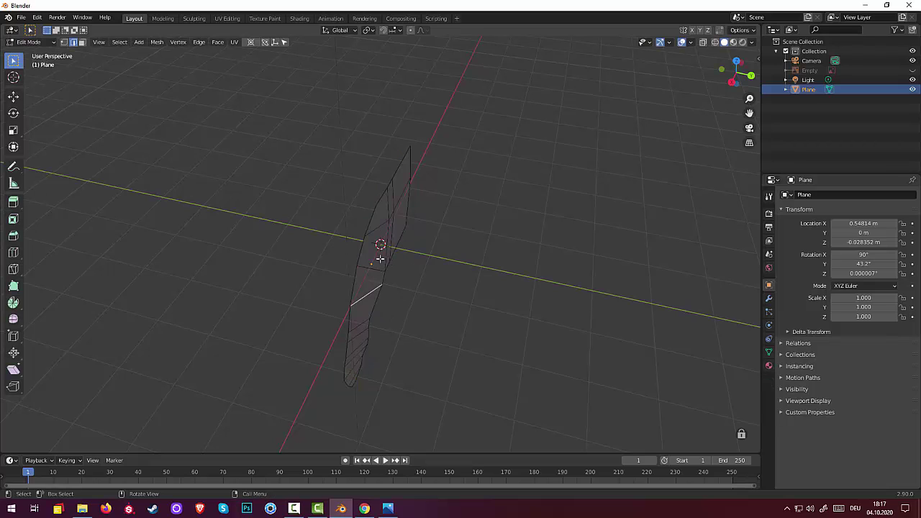
pyautogui.click(82, 42)
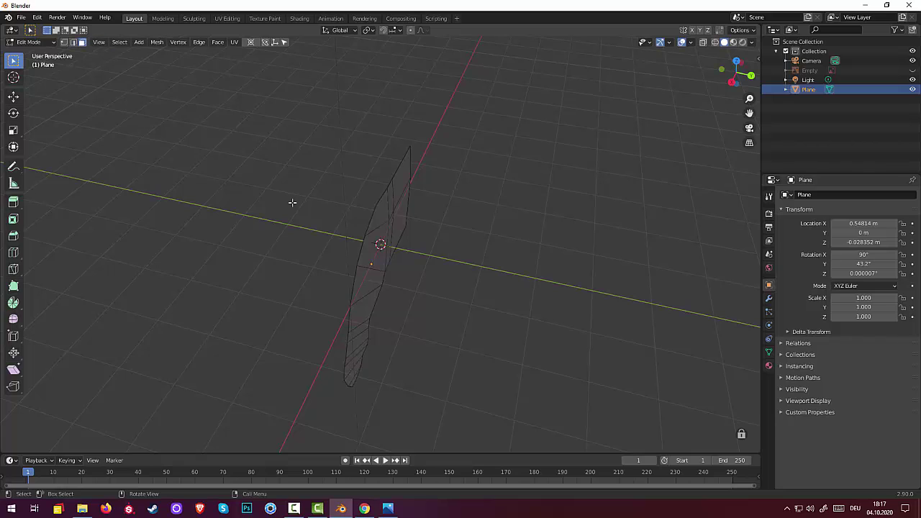
pyautogui.click(366, 268)
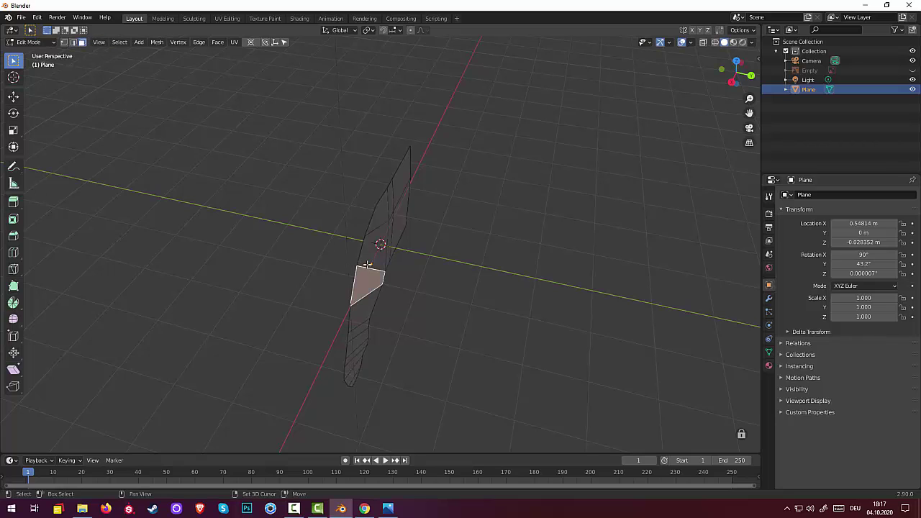
pyautogui.keyDown('shift'); pyautogui.click(367, 265); pyautogui.keyUp('shift')
pyautogui.hotkey('alt', 'a')
pyautogui.keyDown('alt'); pyautogui.click(366, 264); pyautogui.keyUp('alt')
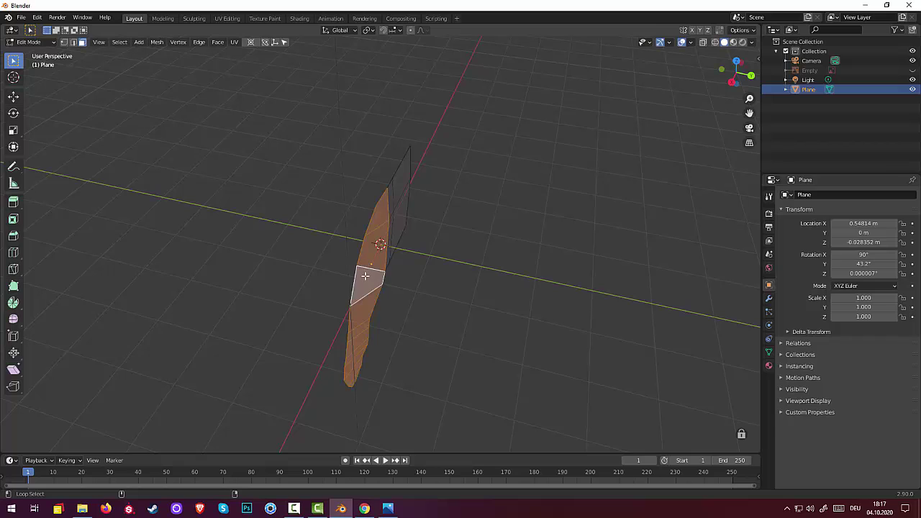
pyautogui.keyDown('alt'); pyautogui.keyDown('shift'); pyautogui.click(389, 227); pyautogui.keyUp('shift'); pyautogui.keyUp('alt')
pyautogui.keyDown('alt'); pyautogui.keyDown('shift'); pyautogui.click(394, 204); pyautogui.keyUp('shift'); pyautogui.keyUp('alt')
pyautogui.keyDown('alt'); pyautogui.keyDown('shift'); pyautogui.click(397, 203); pyautogui.keyUp('shift'); pyautogui.keyUp('alt')
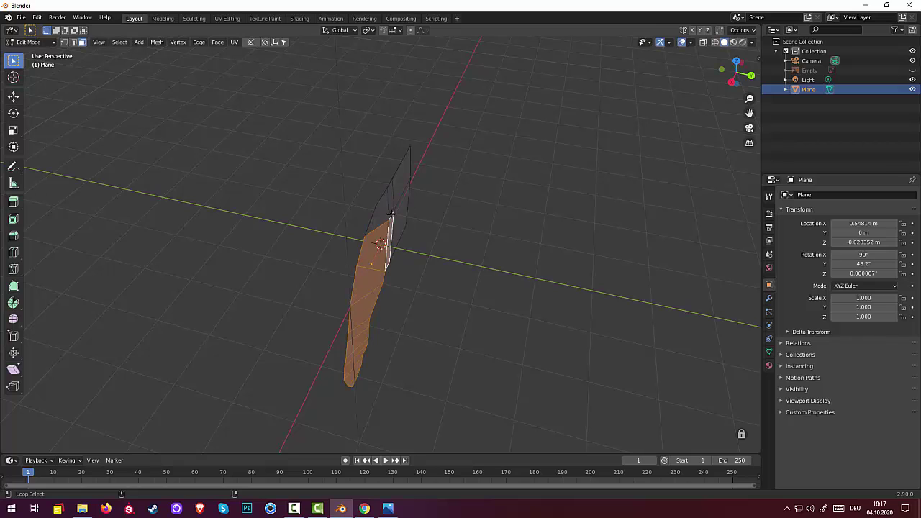
pyautogui.keyDown('alt'); pyautogui.keyDown('shift'); pyautogui.click(391, 212); pyautogui.keyUp('shift'); pyautogui.keyUp('alt')
pyautogui.keyDown('alt'); pyautogui.keyDown('shift'); pyautogui.click(399, 216); pyautogui.keyUp('shift'); pyautogui.keyUp('alt')
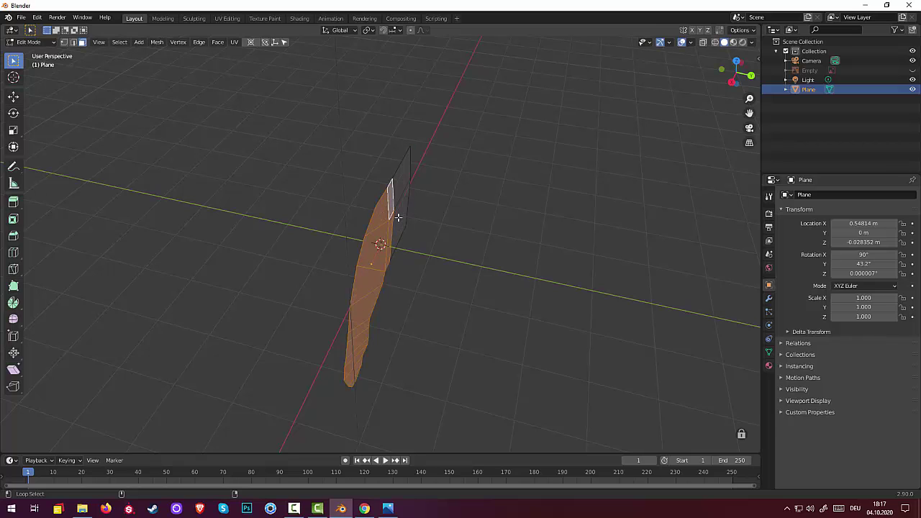
pyautogui.keyDown('alt'); pyautogui.keyDown('shift'); pyautogui.click(399, 223); pyautogui.keyUp('shift'); pyautogui.keyUp('alt')
# Add the upper-right faces and the thin strip face to the selection.
pyautogui.moveTo(442, 247); pyautogui.dragTo(429, 220, button='middle')
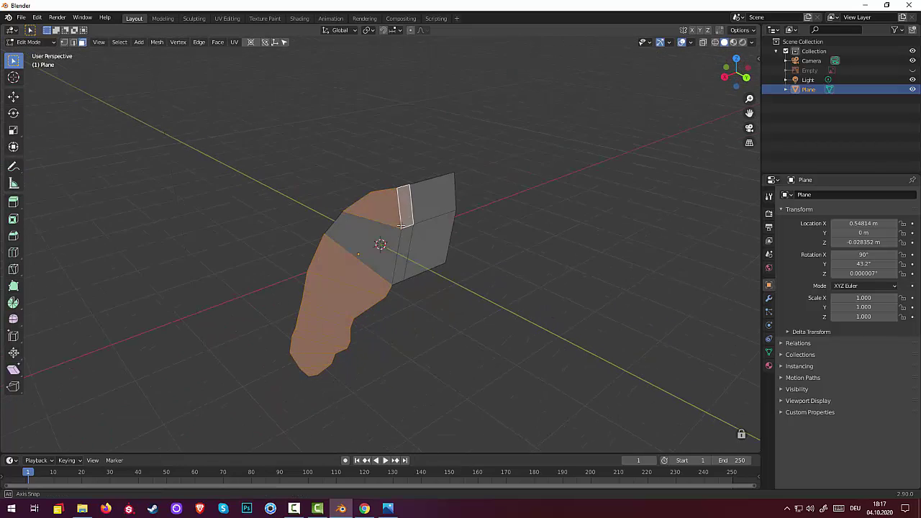
pyautogui.keyDown('shift'); pyautogui.click(429, 211); pyautogui.keyUp('shift')
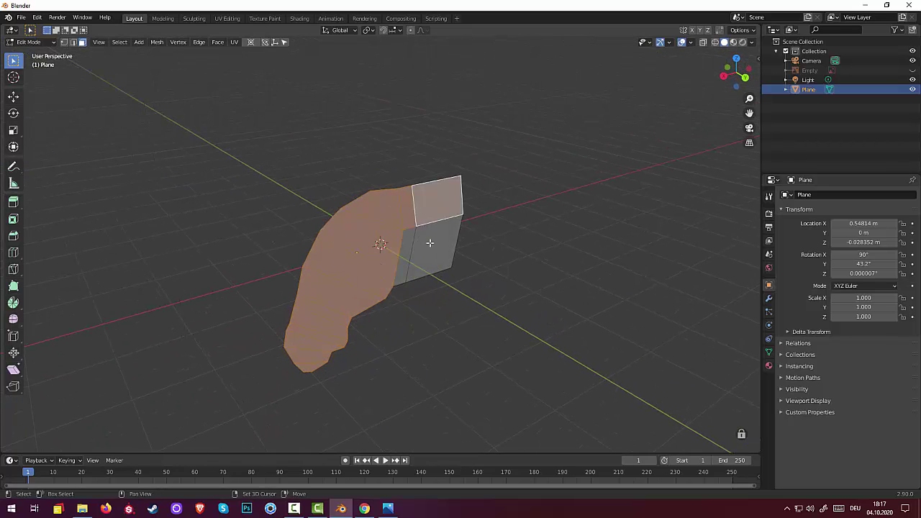
pyautogui.keyDown('shift'); pyautogui.click(426, 245); pyautogui.keyUp('shift')
pyautogui.keyDown('shift'); pyautogui.click(408, 249); pyautogui.keyUp('shift')
pyautogui.moveTo(409, 250)
pyautogui.mouseDown(button='middle')
pyautogui.moveTo(460, 307)
pyautogui.moveTo(516, 321)
pyautogui.moveTo(516, 305)
pyautogui.mouseUp(button='middle')
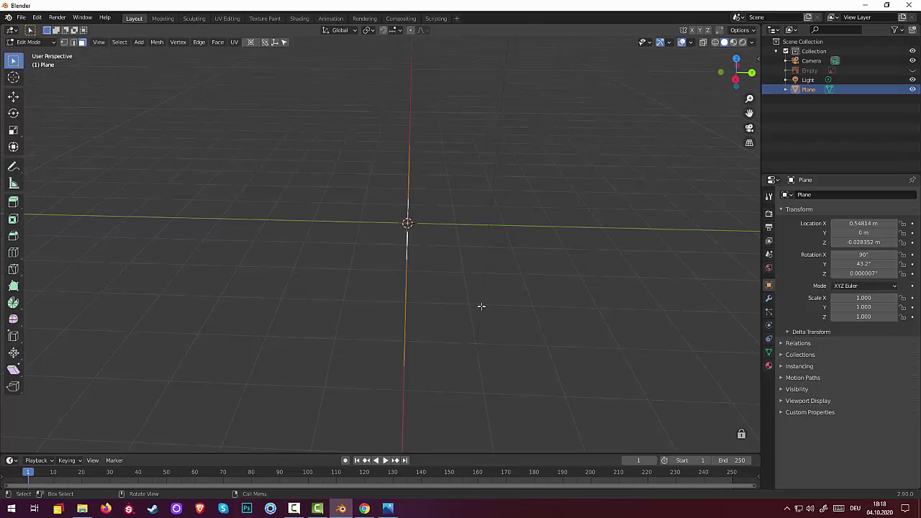
# Move the selected mesh along global Y, off the centre line.
pyautogui.press('g')
pyautogui.press('y')
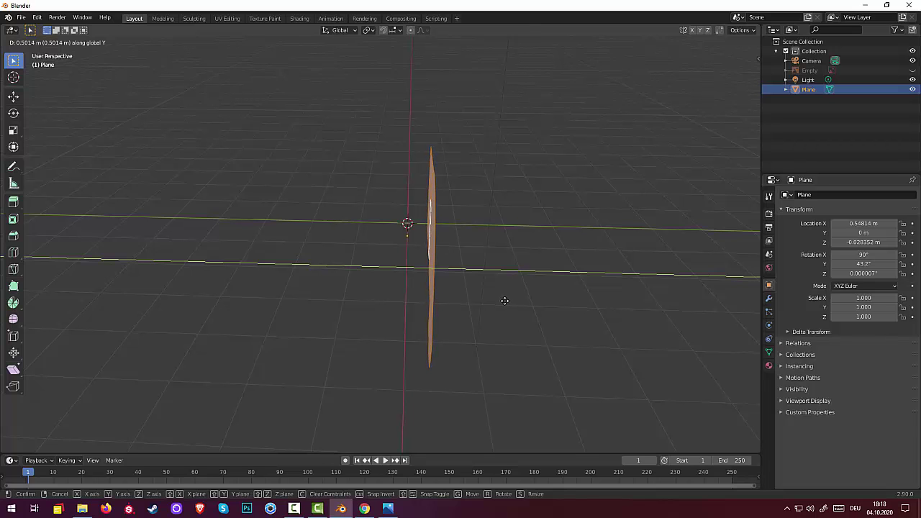
pyautogui.click(504, 301)
pyautogui.press('Tab')
pyautogui.moveTo(504, 308); pyautogui.dragTo(499, 321, button='middle')
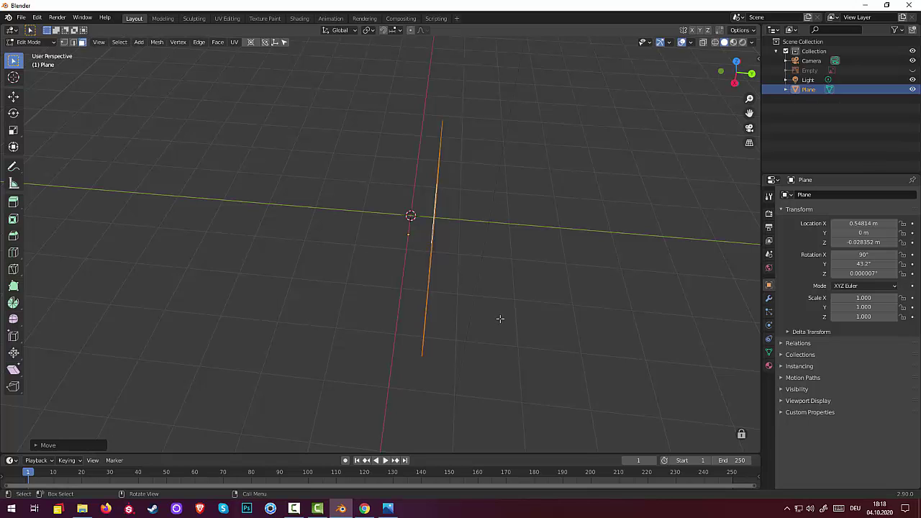
pyautogui.moveTo(502, 318); pyautogui.dragTo(500, 314, button='middle')
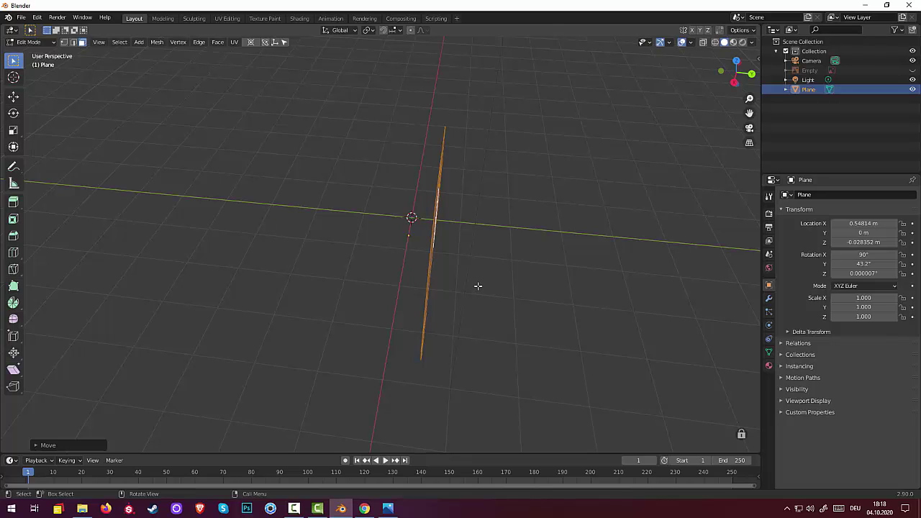
# Nudge the mesh a little further along global Y.
pyautogui.press('g')
pyautogui.press('y')
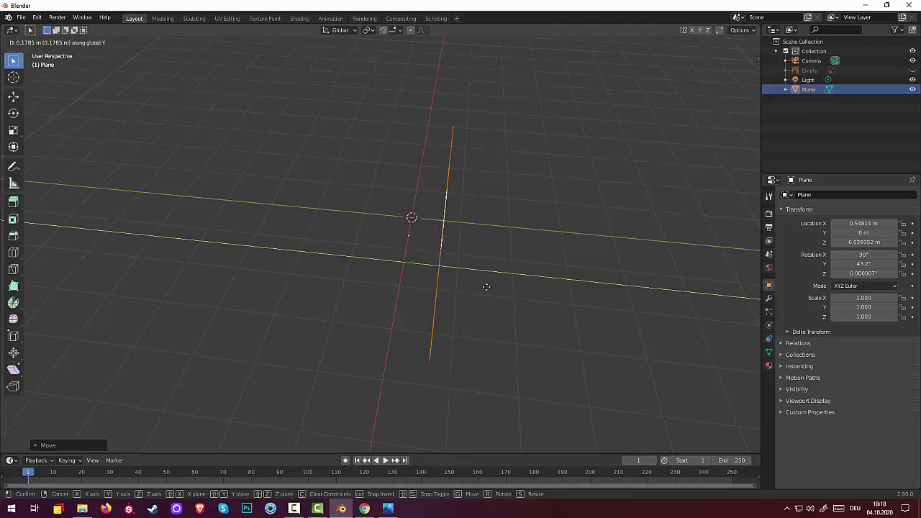
pyautogui.click(487, 286)
pyautogui.moveTo(485, 290)
pyautogui.mouseDown(button='middle')
pyautogui.moveTo(570, 279)
pyautogui.moveTo(497, 298)
pyautogui.mouseUp(button='middle')
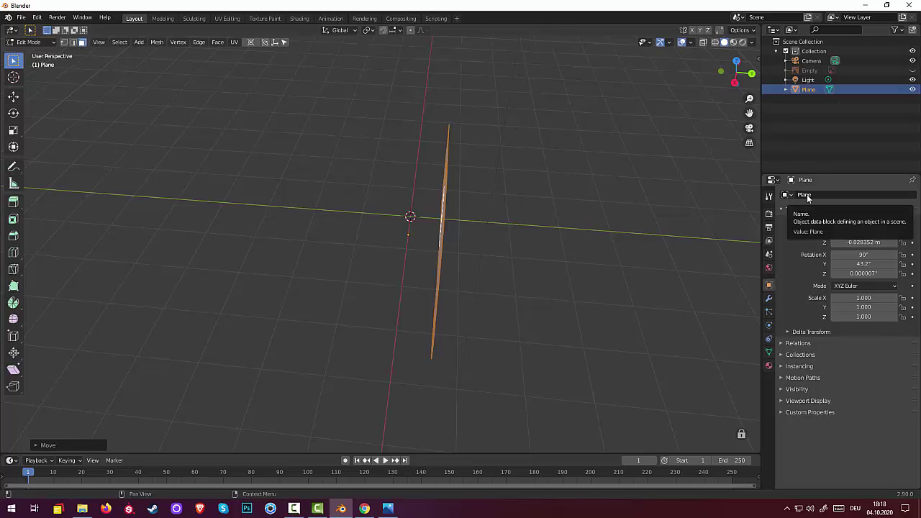
# Return to Object Mode and set the plane's origin to the 3D cursor at world centre.
pyautogui.click(770, 300)
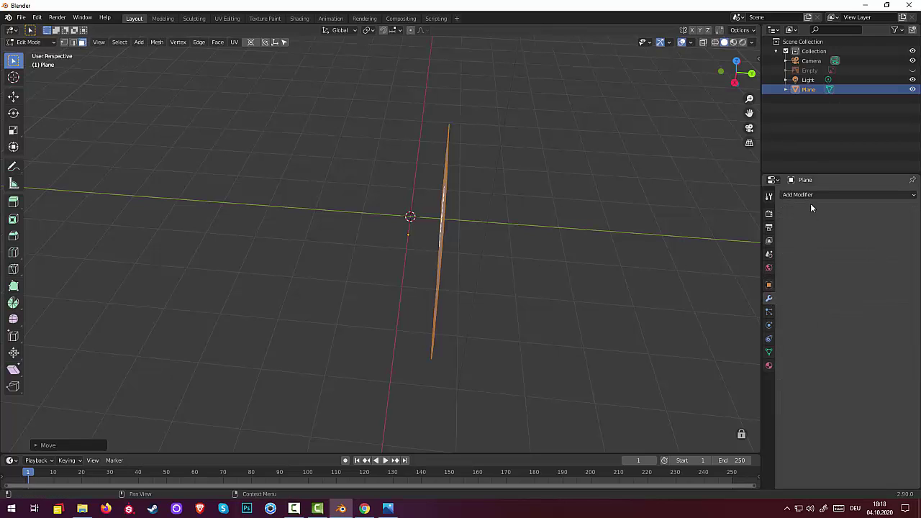
pyautogui.click(217, 42)
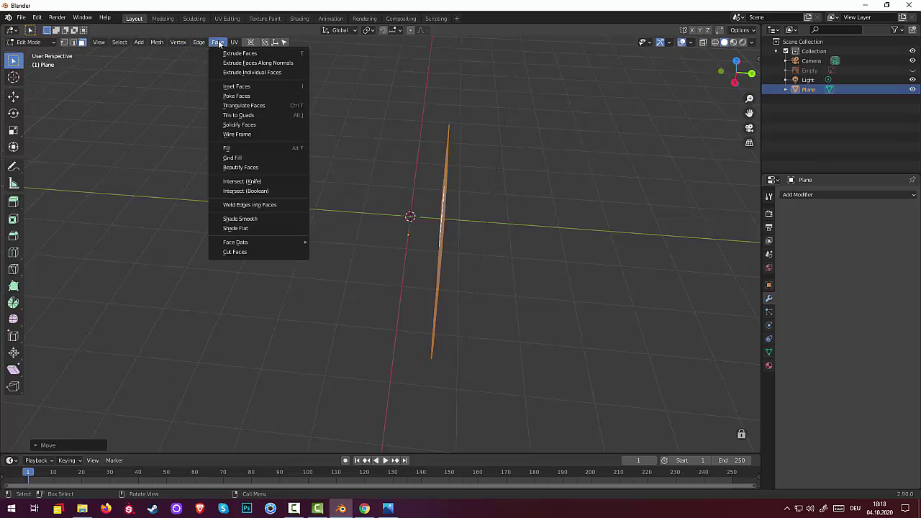
pyautogui.click(33, 42)
pyautogui.click(32, 53)
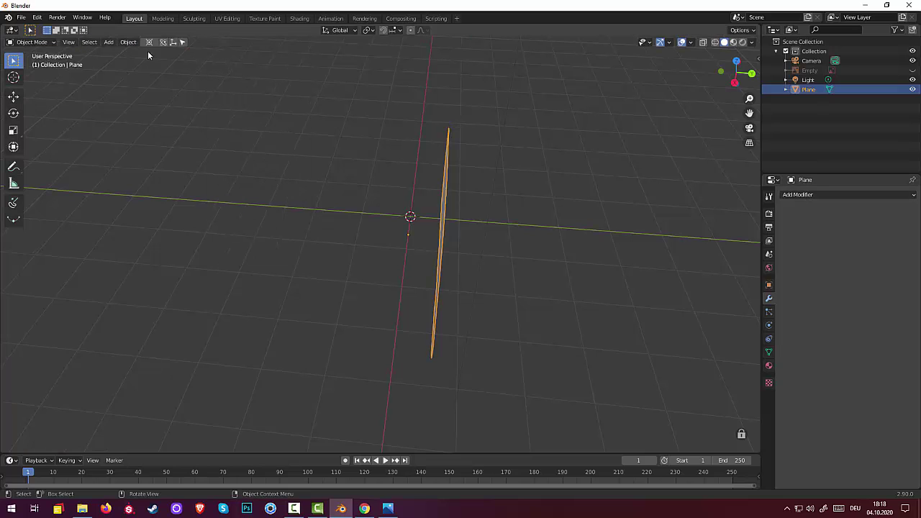
pyautogui.click(128, 41)
pyautogui.moveTo(139, 71)
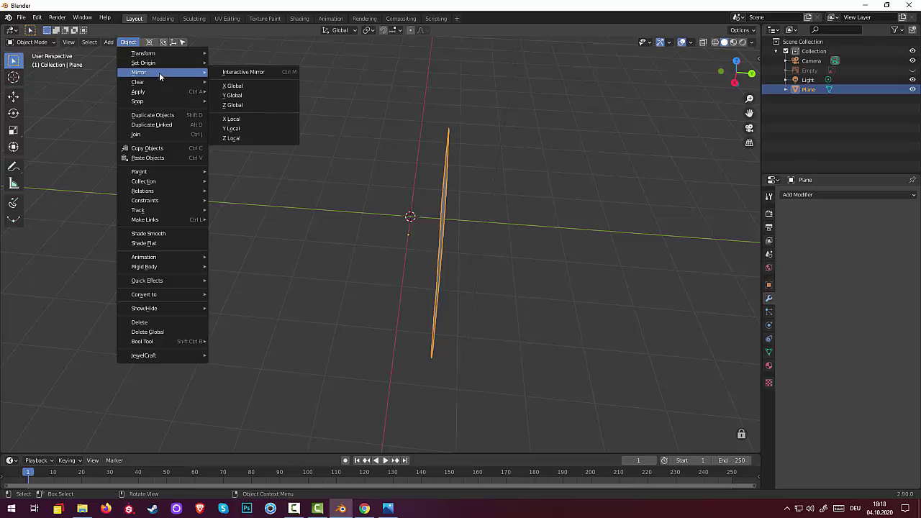
pyautogui.click(244, 82)
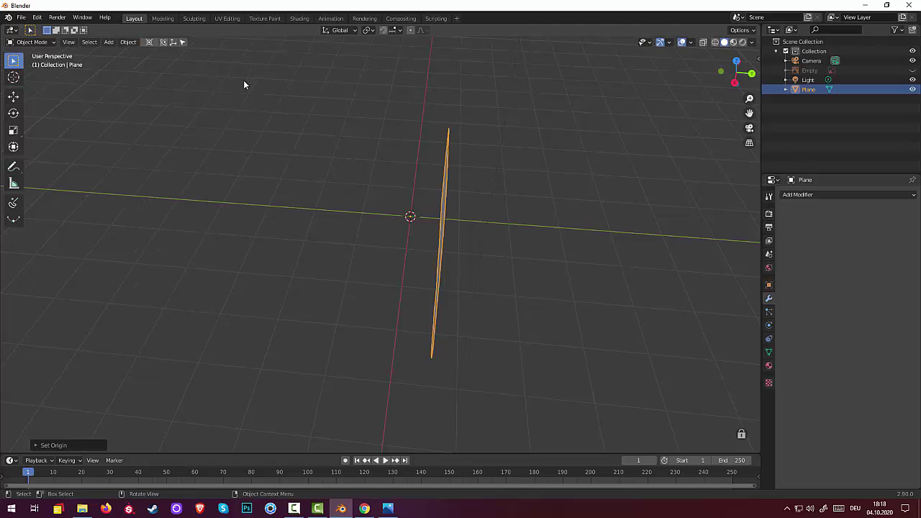
# Apply the plane's rotation and scale, then add a Mirror modifier.
pyautogui.click(759, 62)
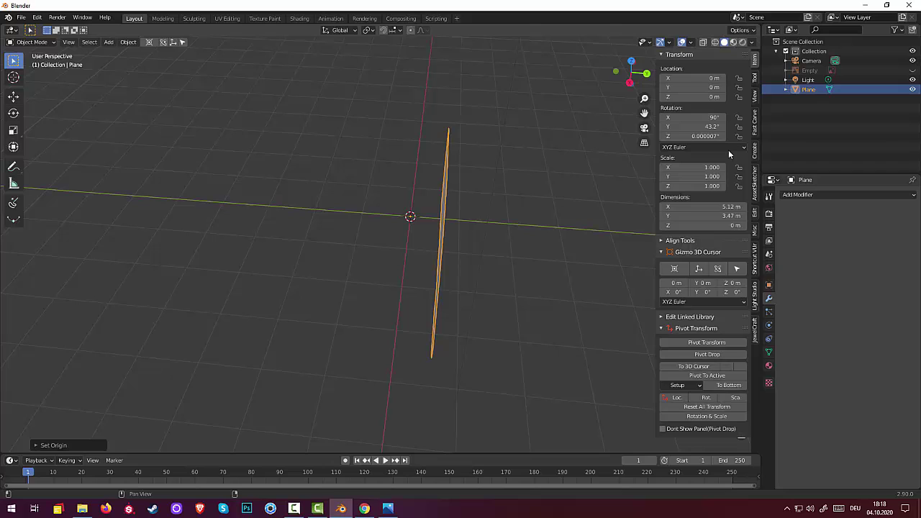
pyautogui.click(704, 415)
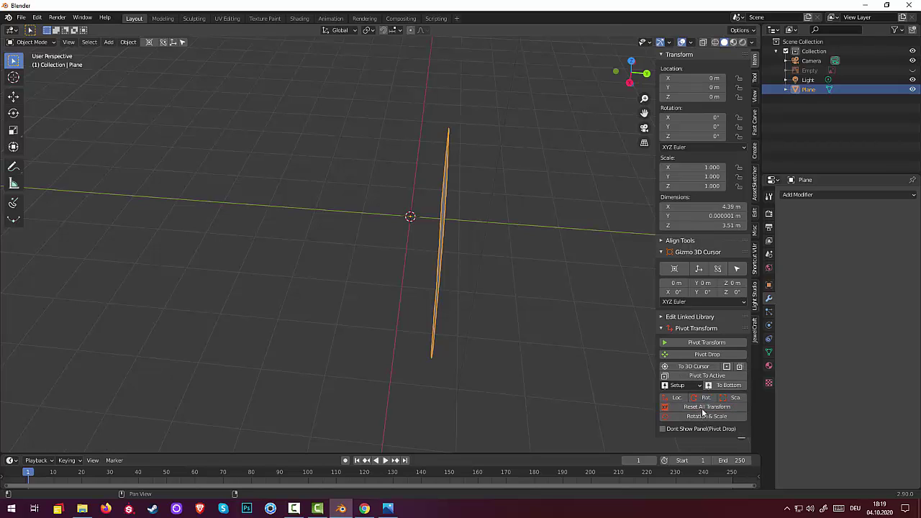
pyautogui.click(799, 197)
pyautogui.click(723, 290)
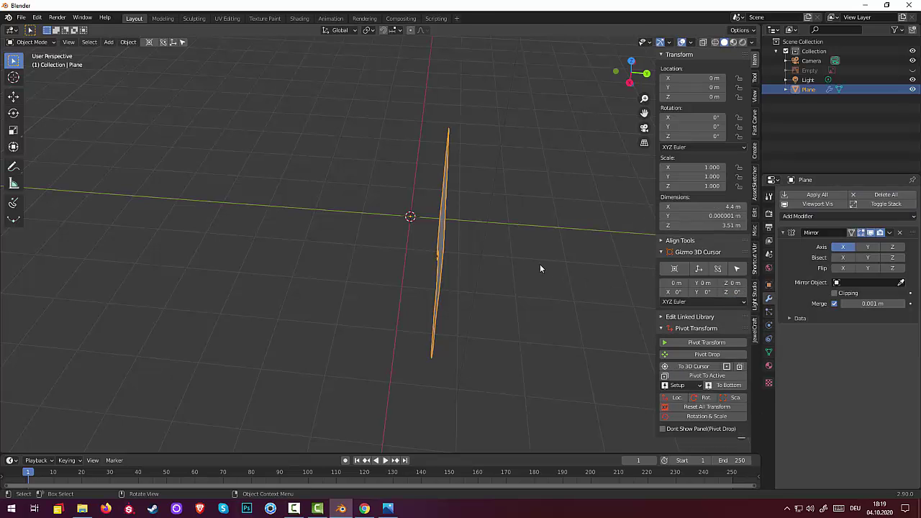
# Enable Y on the Mirror modifier, then undo back until the modifier is removed.
pyautogui.moveTo(540, 264)
pyautogui.mouseDown(button='middle')
pyautogui.moveTo(579, 247)
pyautogui.moveTo(531, 267)
pyautogui.moveTo(533, 286)
pyautogui.mouseUp(button='middle')
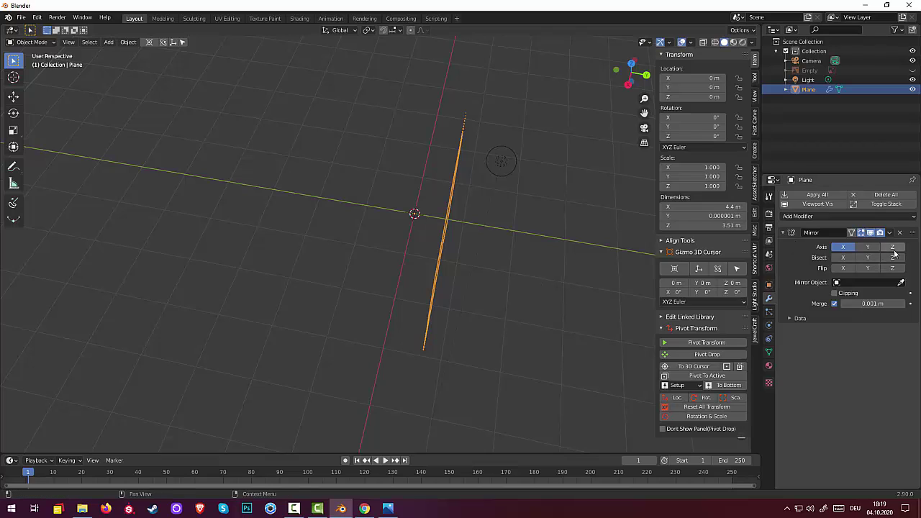
pyautogui.click(870, 247)
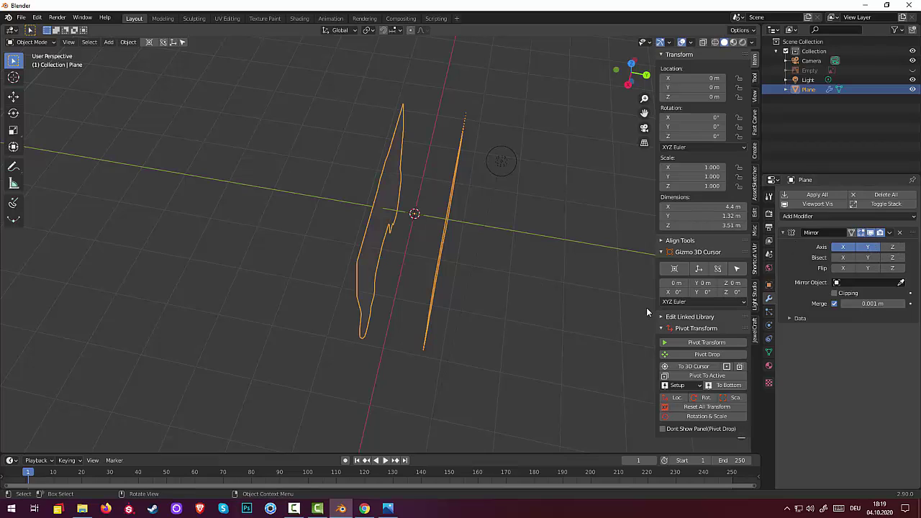
pyautogui.click(628, 310)
pyautogui.moveTo(627, 310)
pyautogui.mouseDown(button='middle')
pyautogui.moveTo(569, 295)
pyautogui.moveTo(573, 306)
pyautogui.moveTo(550, 308)
pyautogui.mouseUp(button='middle')
pyautogui.click(439, 257)
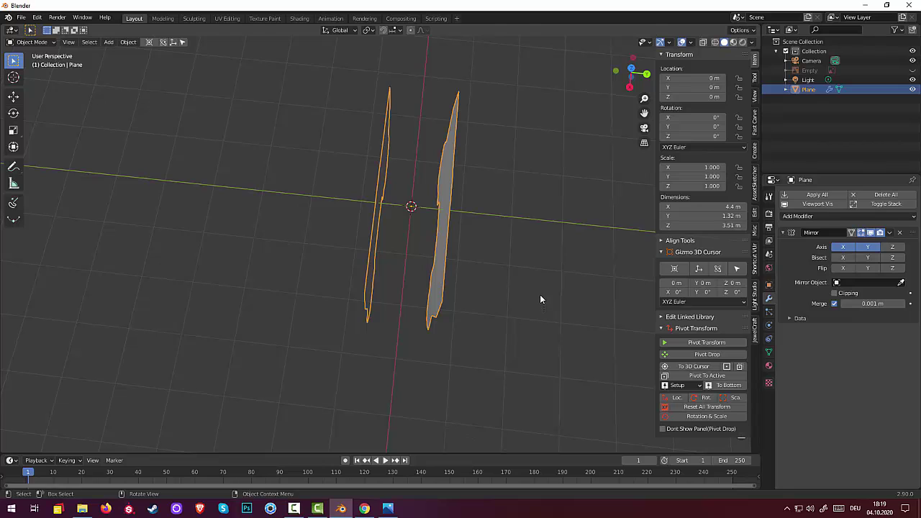
pyautogui.press('r')
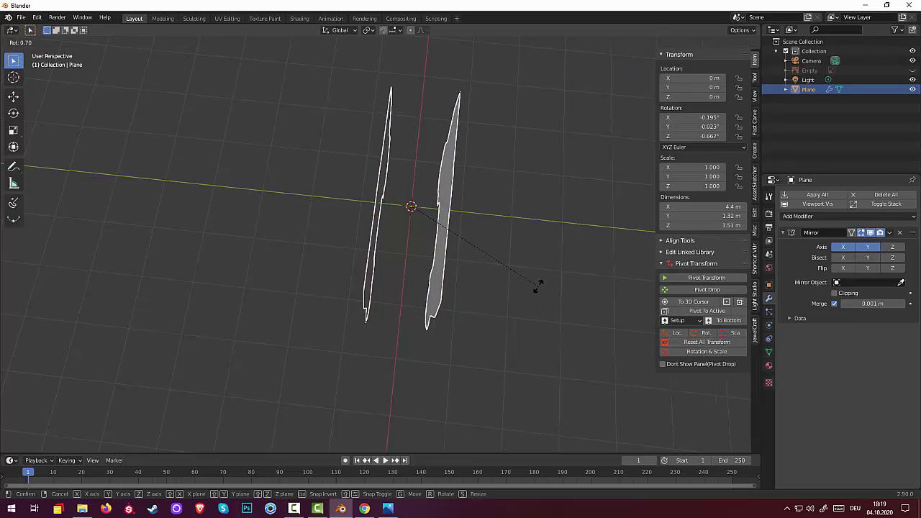
pyautogui.press('Escape')
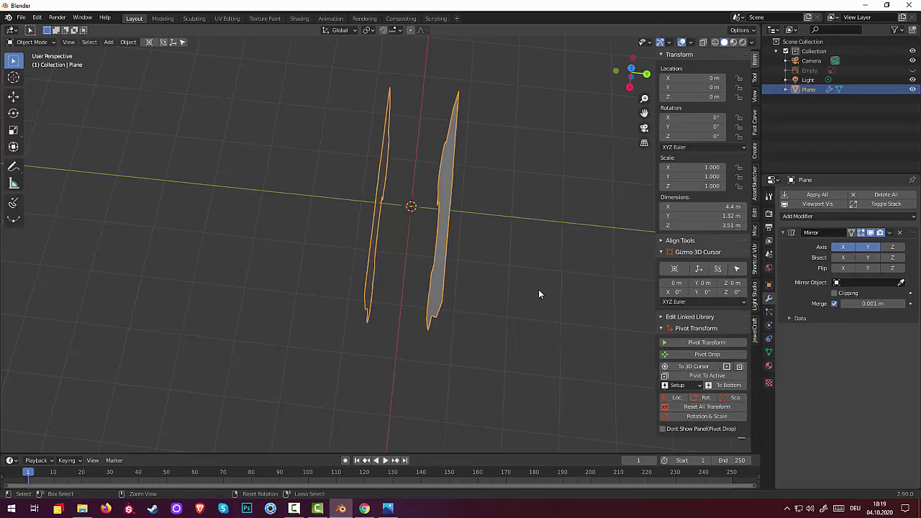
pyautogui.hotkey('ctrl', 'z')
pyautogui.hotkey('ctrl', 'z')
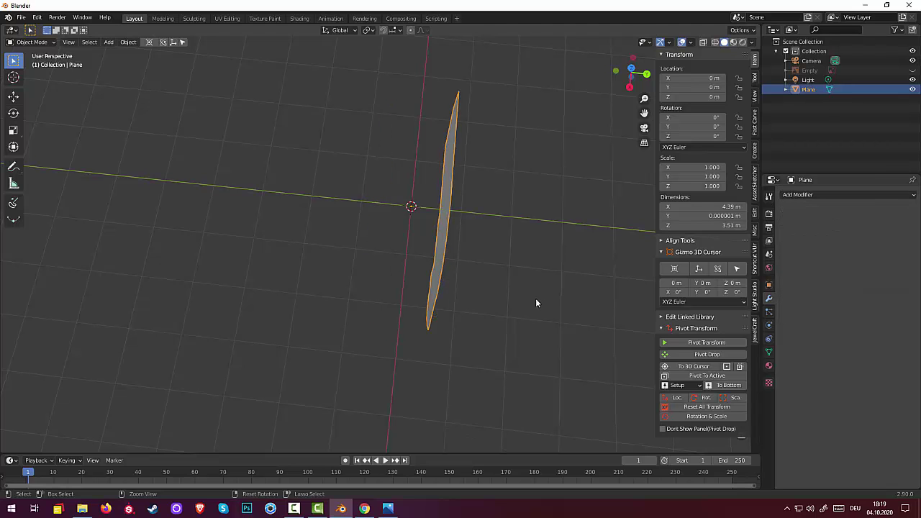
# Rotate the plane 90° about Z (R, Z, 90) and check it from Top view.
pyautogui.moveTo(535, 303)
pyautogui.mouseDown(button='middle')
pyautogui.moveTo(446, 223)
pyautogui.moveTo(444, 241)
pyautogui.mouseUp(button='middle')
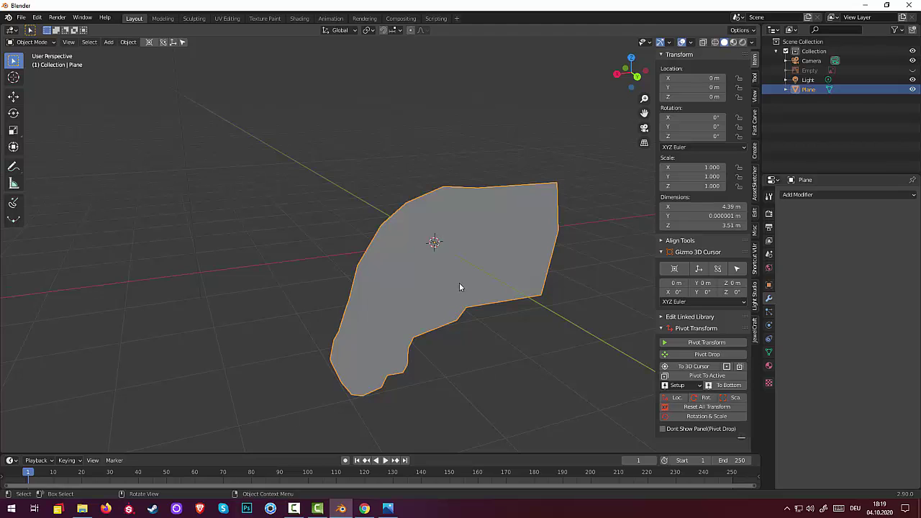
pyautogui.moveTo(459, 287); pyautogui.dragTo(464, 295, button='middle')
pyautogui.press('r')
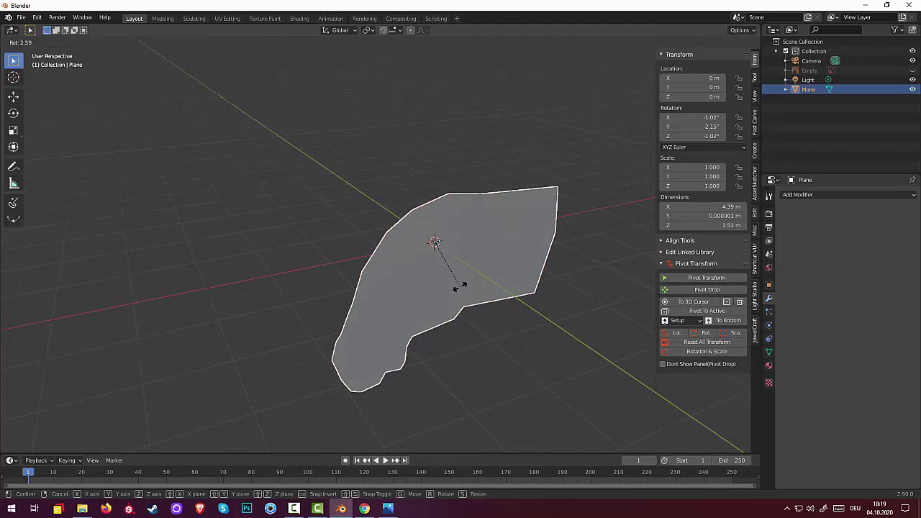
pyautogui.write('z')
pyautogui.write('9')
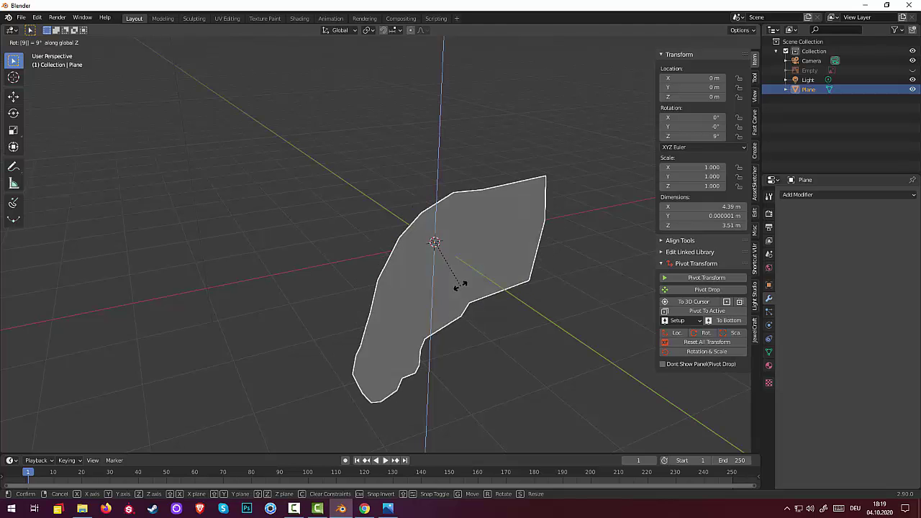
pyautogui.write('0')
pyautogui.press('Return')
pyautogui.moveTo(487, 290); pyautogui.dragTo(450, 268, button='middle')
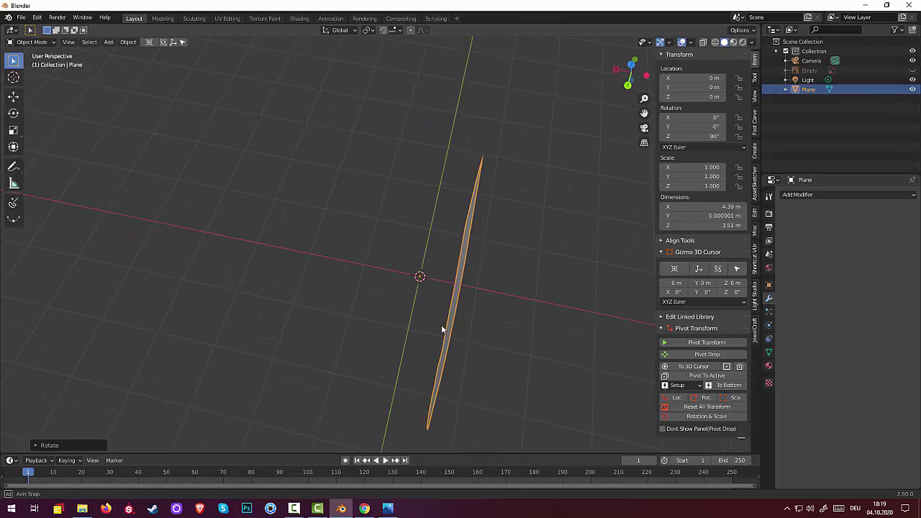
pyautogui.moveTo(450, 268)
pyautogui.mouseDown(button='middle')
pyautogui.moveTo(445, 319)
pyautogui.moveTo(420, 307)
pyautogui.mouseUp(button='middle')
pyautogui.press('KP_7')
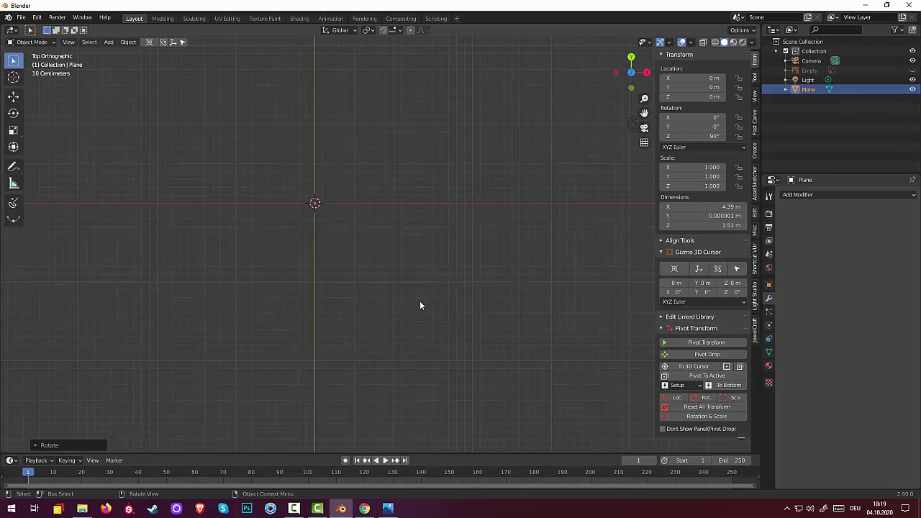
pyautogui.moveTo(420, 306)
pyautogui.mouseDown(button='middle')
pyautogui.moveTo(432, 316)
pyautogui.moveTo(609, 327)
pyautogui.moveTo(557, 336)
pyautogui.moveTo(566, 360)
pyautogui.moveTo(544, 358)
pyautogui.mouseUp(button='middle')
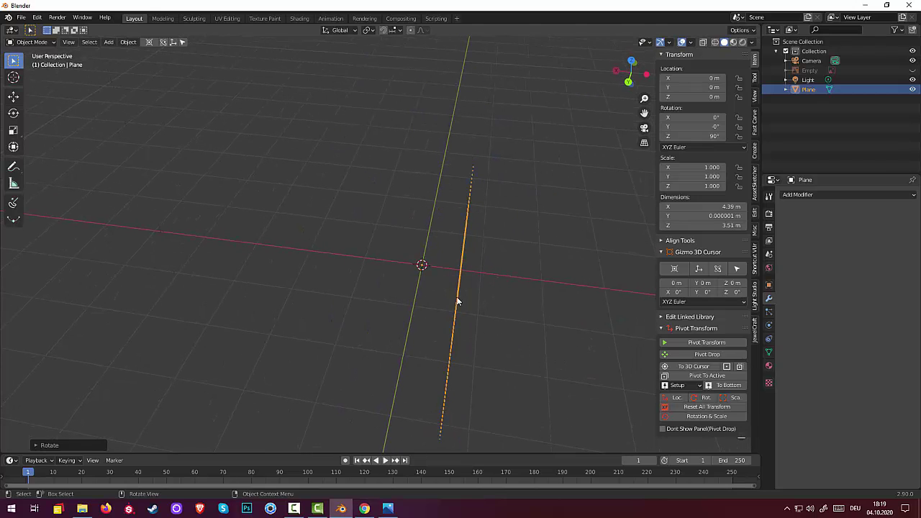
# Move the plane's origin to its geometry and fine-tune its Z rotation to about 87.5°.
pyautogui.click(130, 43)
pyautogui.moveTo(144, 63)
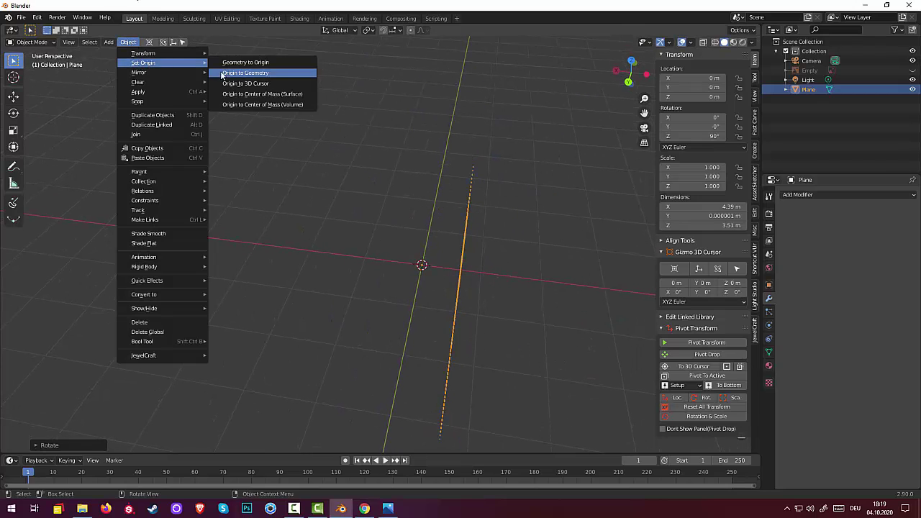
pyautogui.click(242, 75)
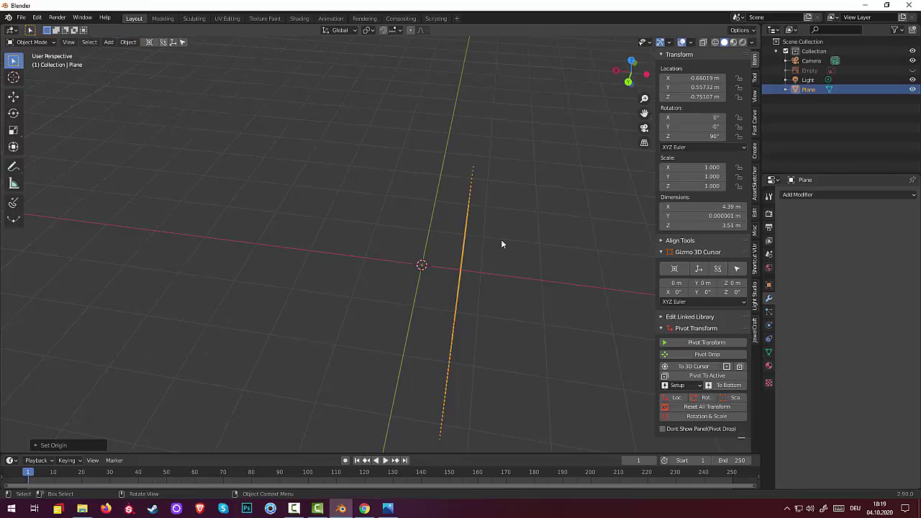
pyautogui.moveTo(501, 245); pyautogui.dragTo(504, 262, button='middle')
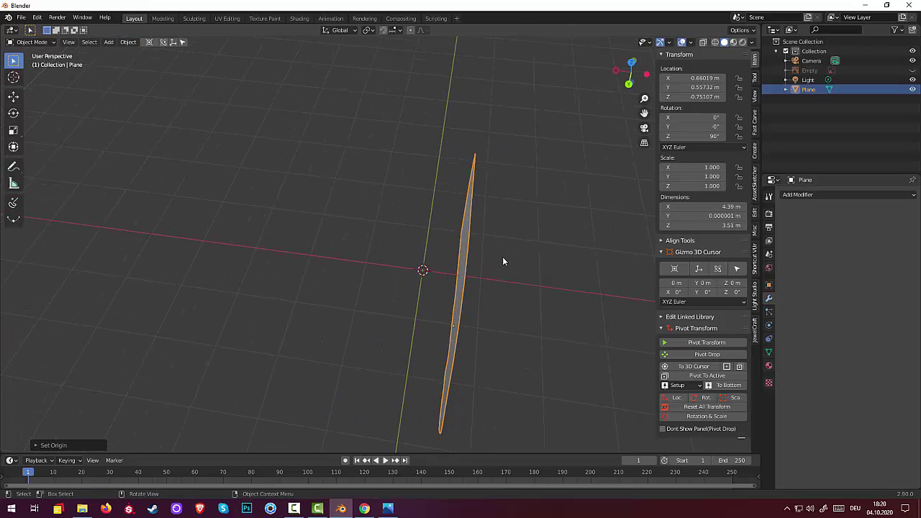
pyautogui.press('r')
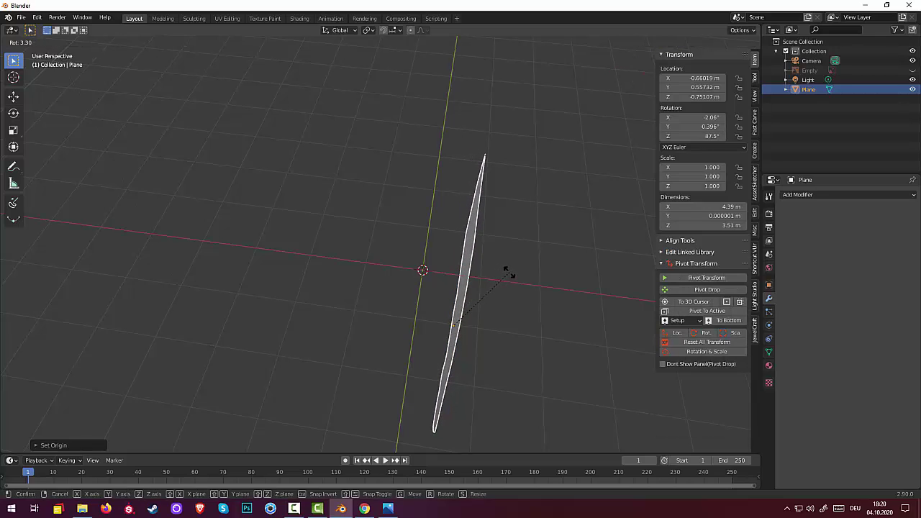
pyautogui.press('z')
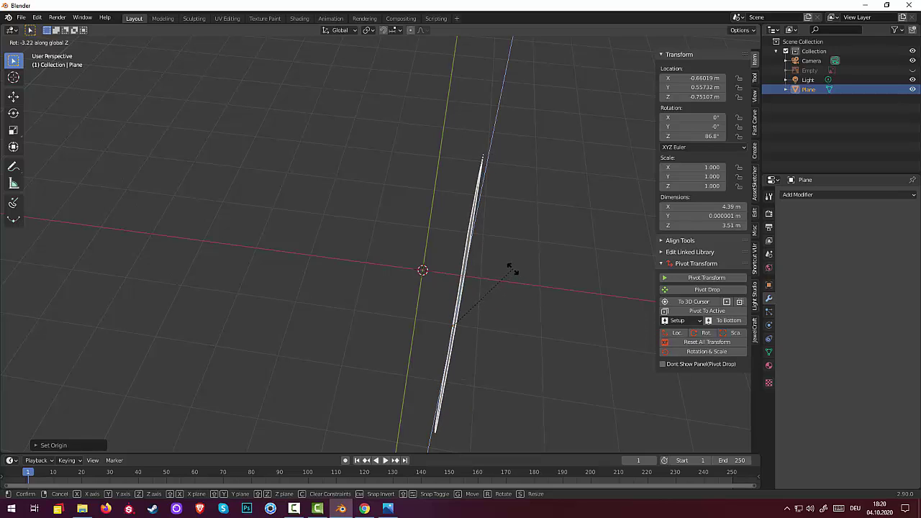
pyautogui.click(511, 269)
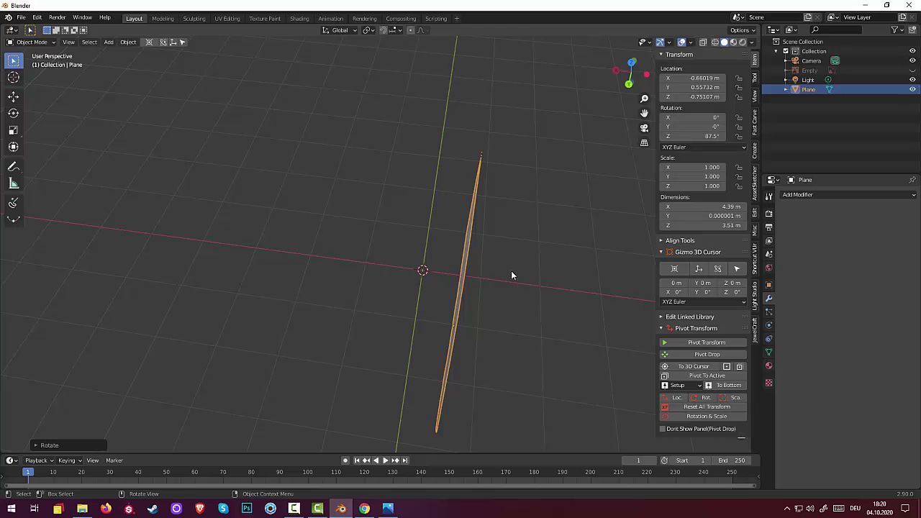
# Apply the plane's location and rotation so they read 0 m and 0°.
pyautogui.moveTo(511, 270)
pyautogui.mouseDown(button='middle')
pyautogui.moveTo(528, 232)
pyautogui.moveTo(561, 214)
pyautogui.mouseUp(button='middle')
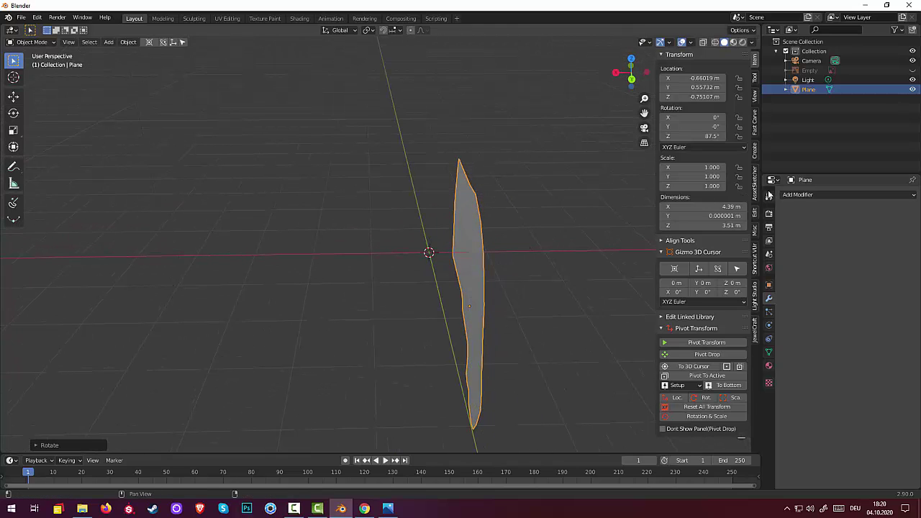
pyautogui.click(786, 196)
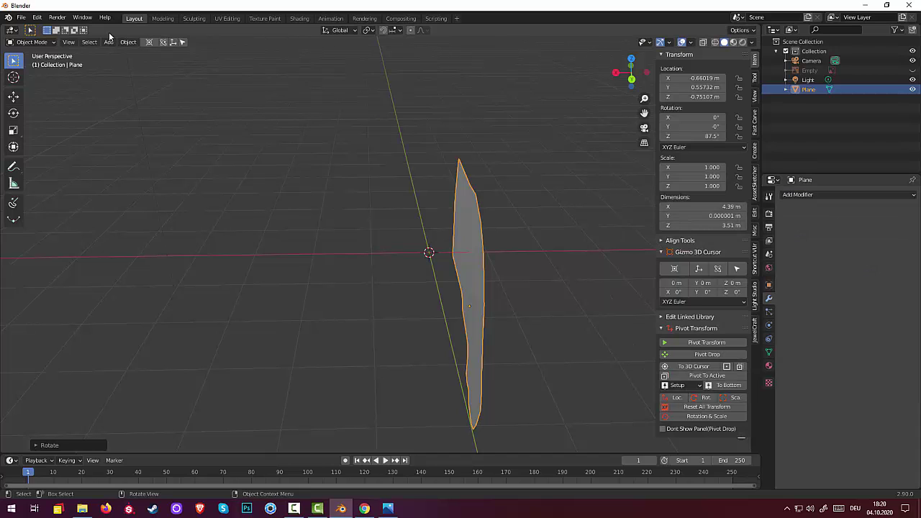
pyautogui.click(707, 407)
# Add a Mirror modifier on the X axis to the head plane.
pyautogui.click(801, 194)
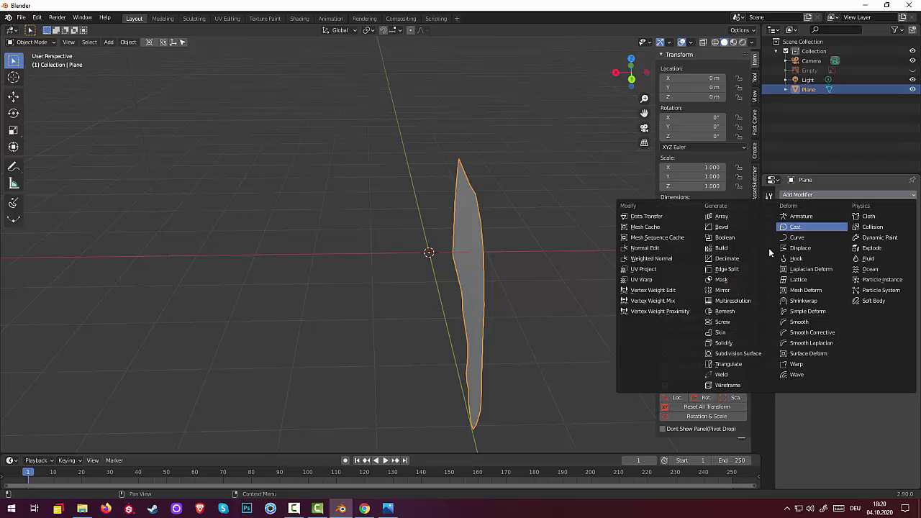
pyautogui.click(729, 290)
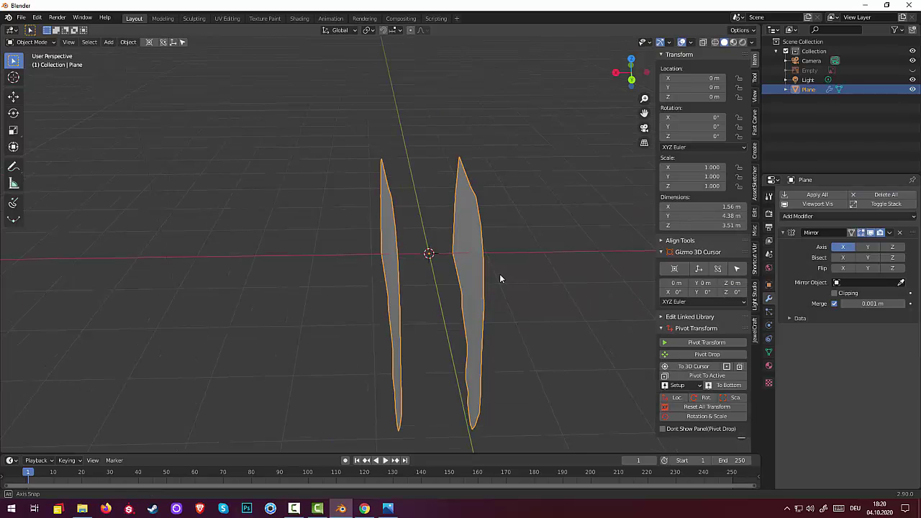
pyautogui.moveTo(499, 273)
pyautogui.mouseDown(button='middle')
pyautogui.moveTo(506, 312)
pyautogui.moveTo(499, 224)
pyautogui.moveTo(520, 232)
pyautogui.moveTo(507, 237)
pyautogui.moveTo(504, 269)
pyautogui.mouseUp(button='middle')
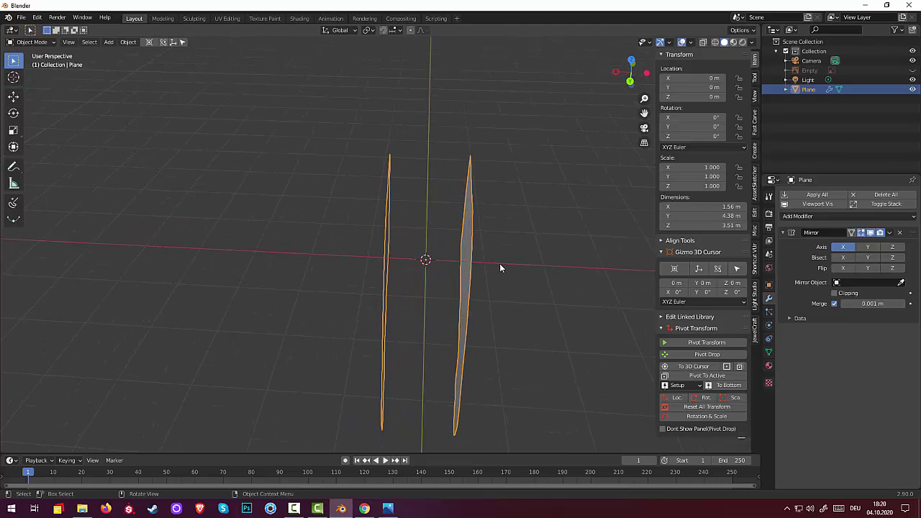
# Enter Edit Mode to check the mirrored halves, then return to Object Mode.
pyautogui.click(38, 44)
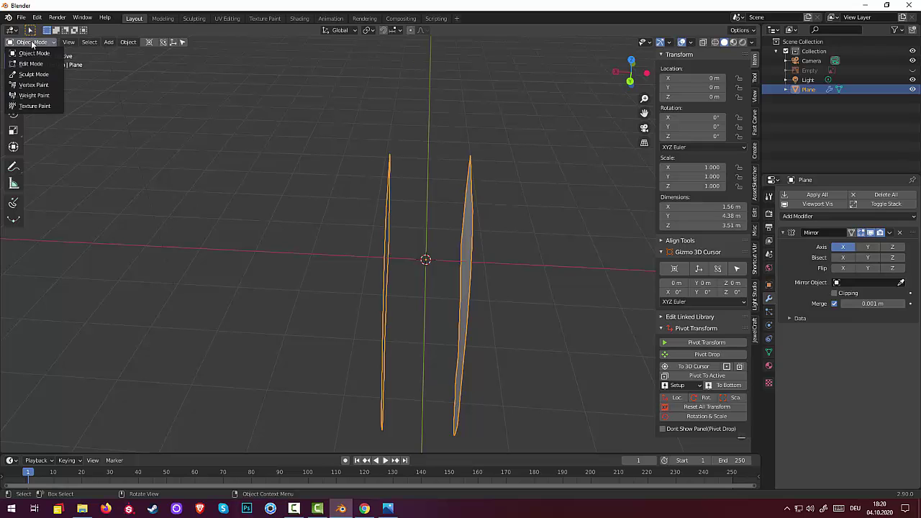
pyautogui.click(30, 62)
pyautogui.moveTo(425, 248)
pyautogui.mouseDown(button='middle')
pyautogui.moveTo(451, 260)
pyautogui.moveTo(443, 250)
pyautogui.moveTo(457, 297)
pyautogui.moveTo(459, 252)
pyautogui.mouseUp(button='middle')
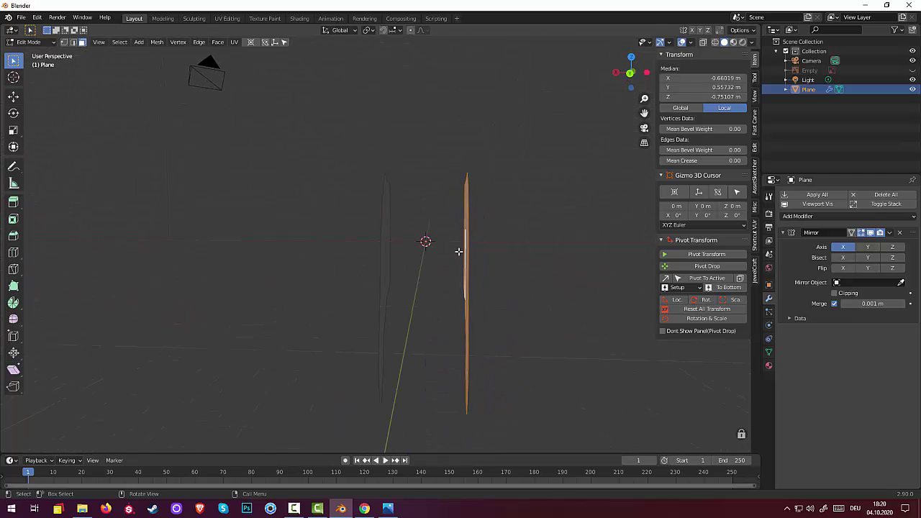
pyautogui.click(890, 237)
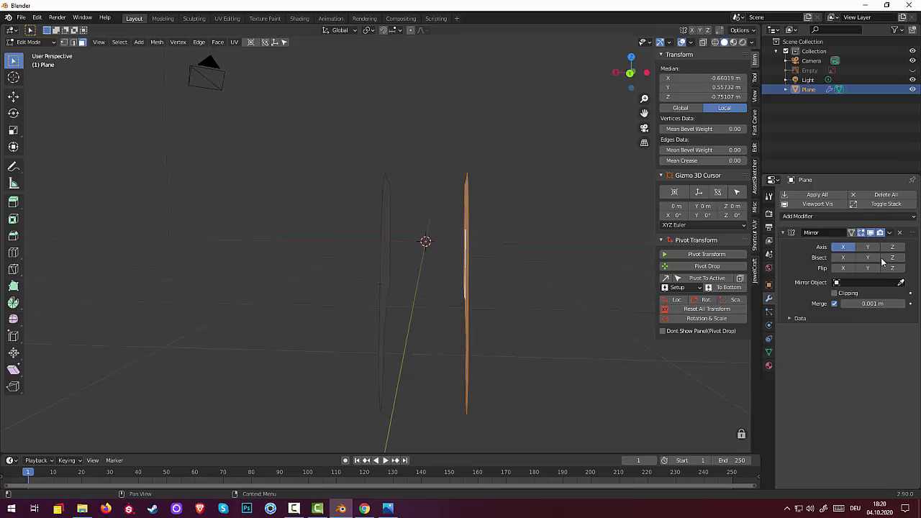
pyautogui.click(30, 42)
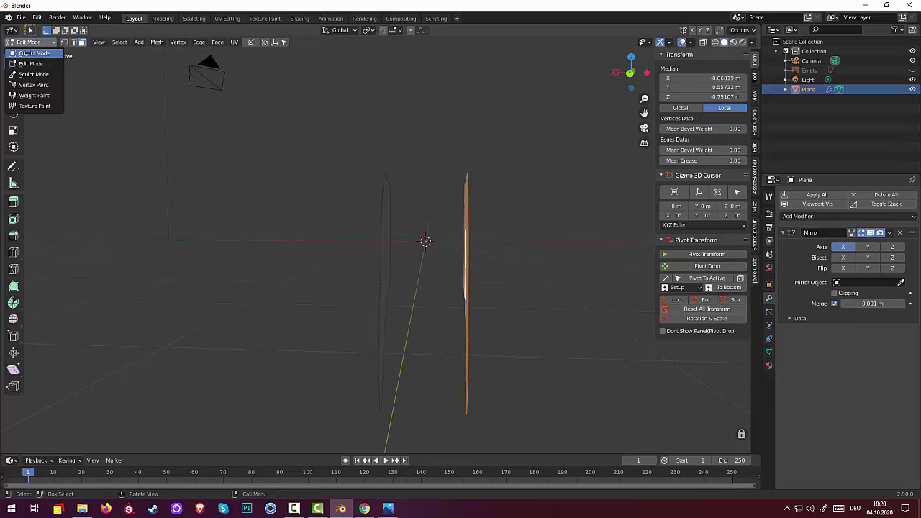
pyautogui.click(30, 53)
pyautogui.click(890, 233)
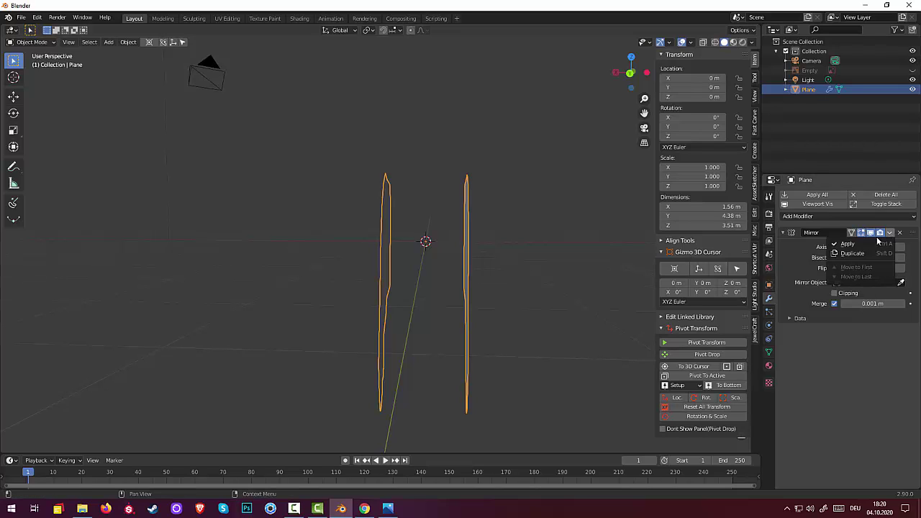
# Apply the Mirror modifier and enter Edit Mode on the mirrored mesh.
pyautogui.click(871, 244)
pyautogui.click(42, 42)
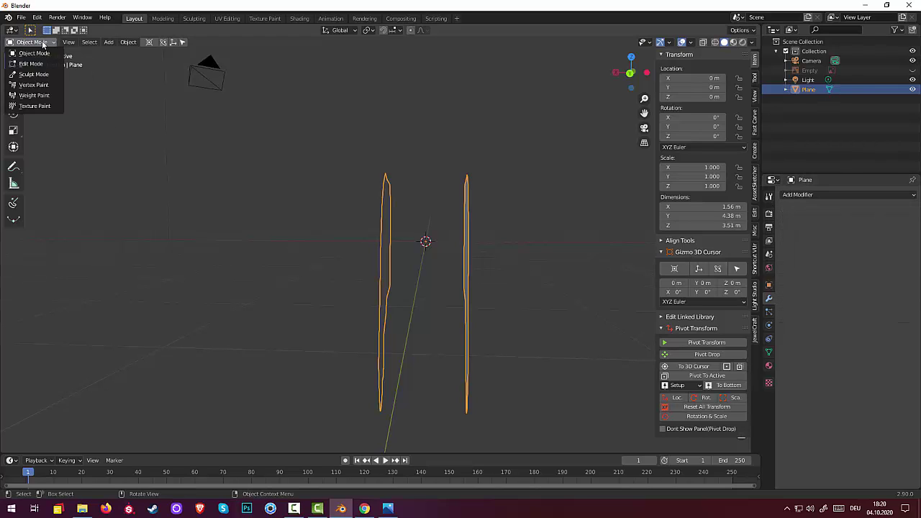
pyautogui.click(32, 63)
pyautogui.moveTo(303, 246)
pyautogui.mouseDown(button='middle')
pyautogui.moveTo(324, 266)
pyautogui.moveTo(324, 238)
pyautogui.mouseUp(button='middle')
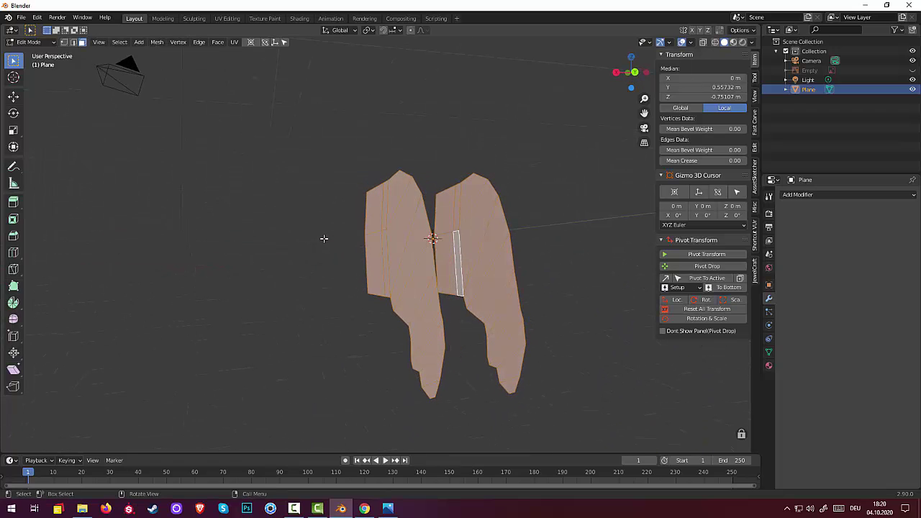
# Select the bottom tip faces of both the left and right halves.
pyautogui.click(444, 395)
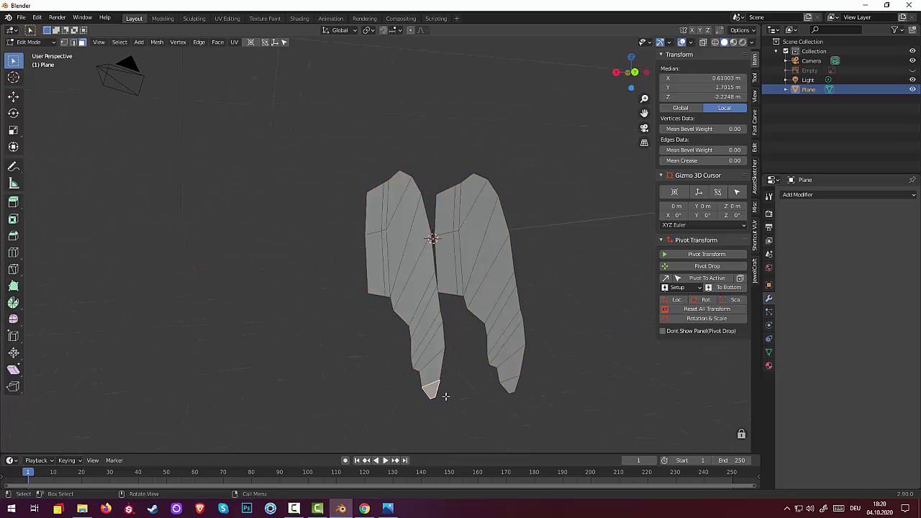
pyautogui.keyDown('shift'); pyautogui.click(513, 387); pyautogui.keyUp('shift')
pyautogui.keyDown('alt'); pyautogui.moveTo(513, 386); pyautogui.dragTo(557, 410, button='middle'); pyautogui.keyUp('alt')
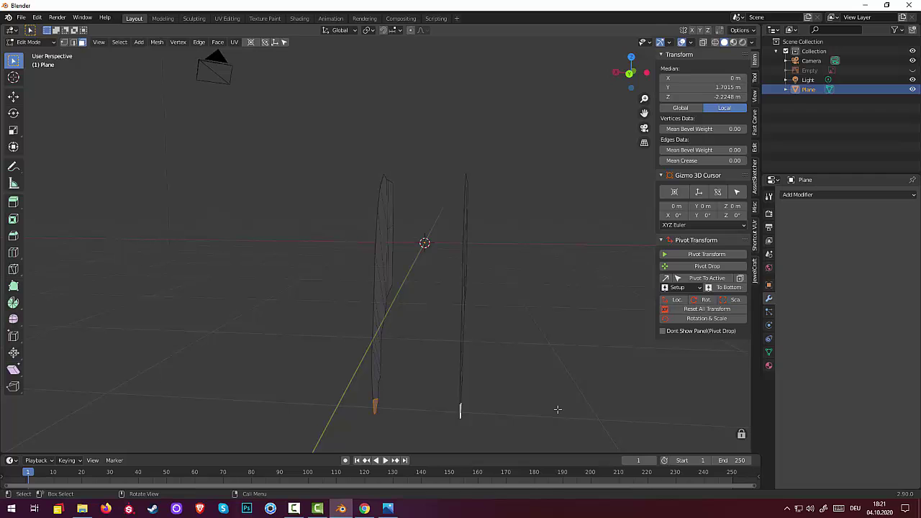
pyautogui.moveTo(558, 410)
pyautogui.keyDown('alt'); pyautogui.mouseDown(button='middle')
pyautogui.moveTo(572, 427)
pyautogui.moveTo(565, 411)
pyautogui.moveTo(535, 410)
pyautogui.mouseUp(button='middle'); pyautogui.keyUp('alt')
# Switch to edge select and fill a face between both halves' bottom edges.
pyautogui.click(500, 416)
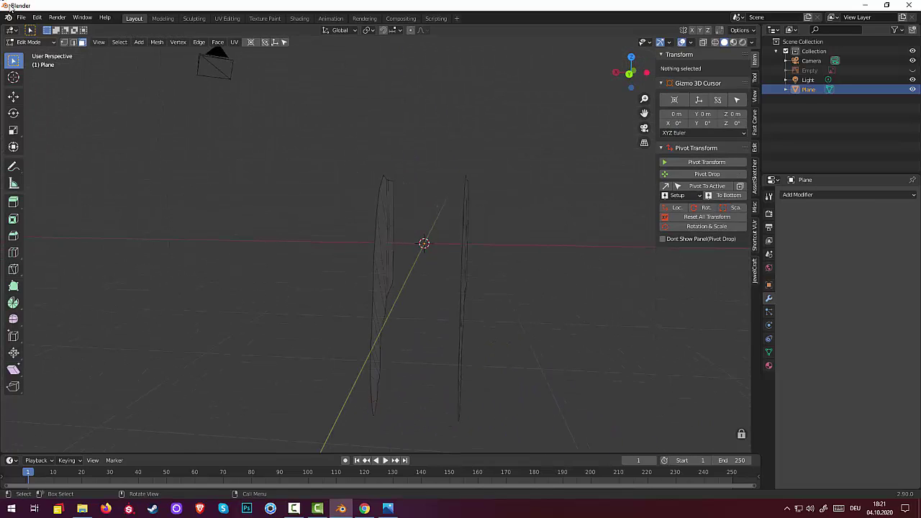
pyautogui.click(75, 43)
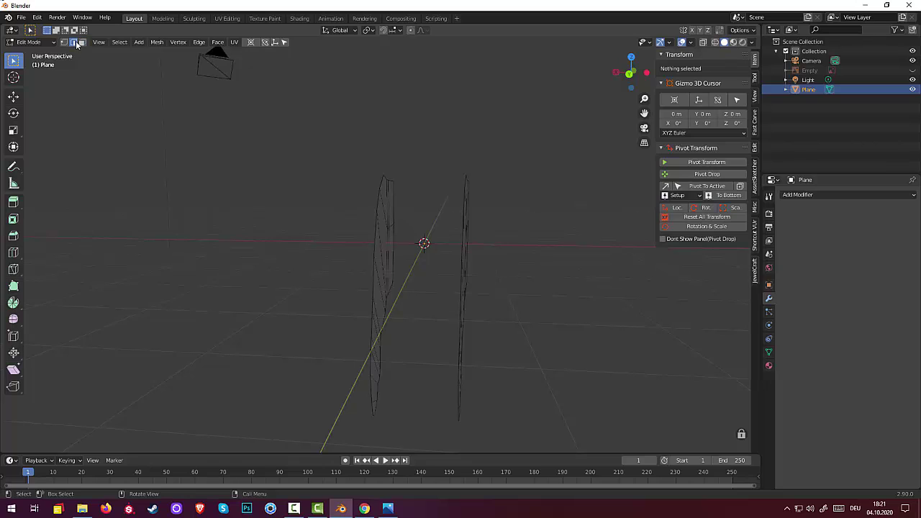
pyautogui.click(377, 411)
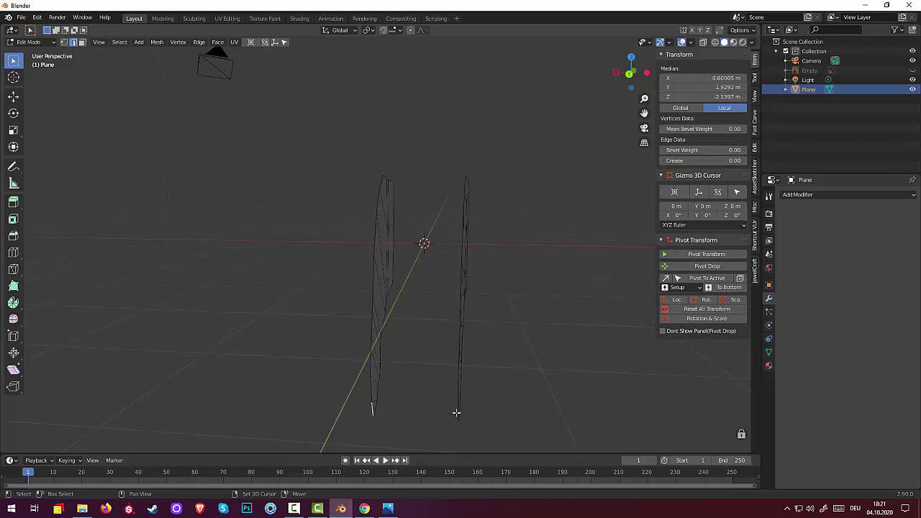
pyautogui.keyDown('shift'); pyautogui.click(457, 412); pyautogui.keyUp('shift')
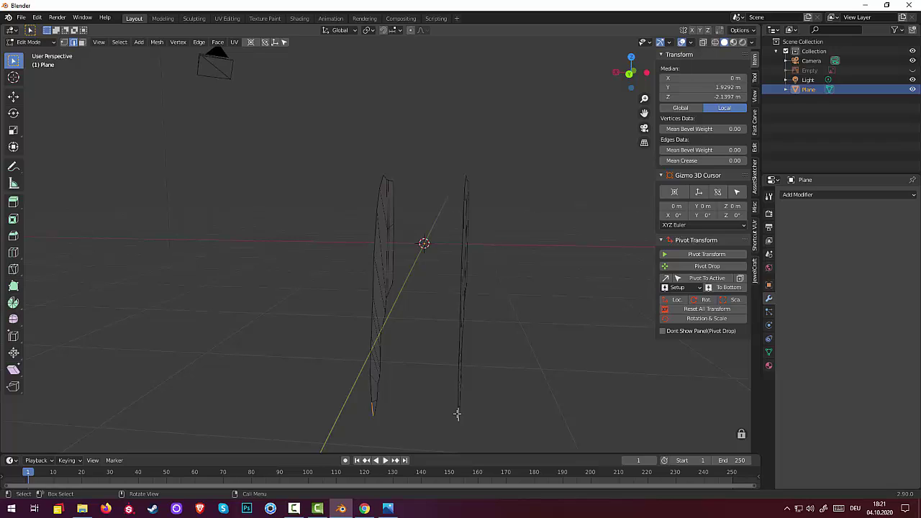
pyautogui.press('f')
# Bridge two more pairs of vertical edges up the blades with stacked faces.
pyautogui.click(374, 393)
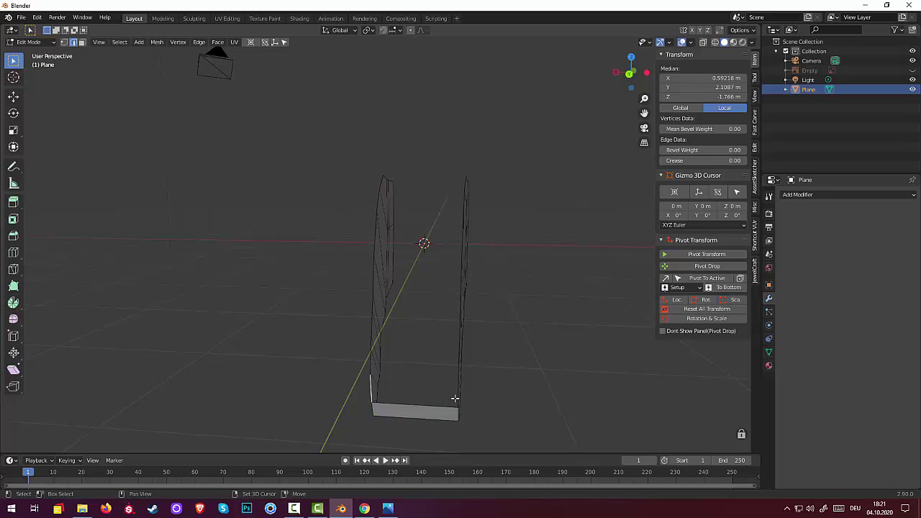
pyautogui.keyDown('shift'); pyautogui.click(457, 399); pyautogui.keyUp('shift')
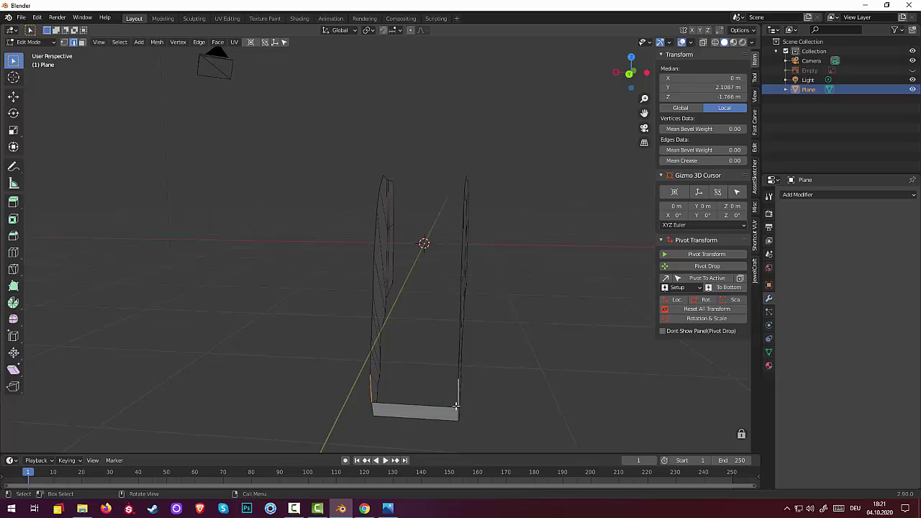
pyautogui.press('f')
pyautogui.click(371, 361)
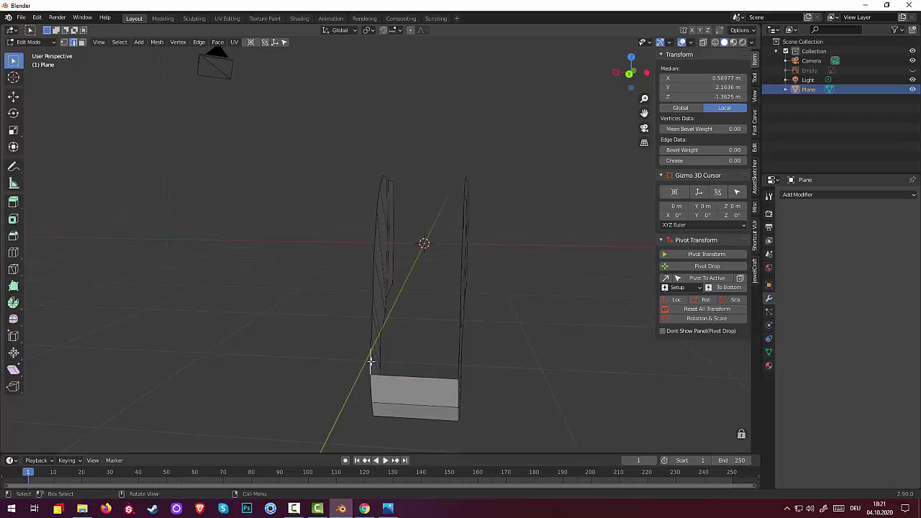
pyautogui.keyDown('shift'); pyautogui.click(457, 367); pyautogui.keyUp('shift')
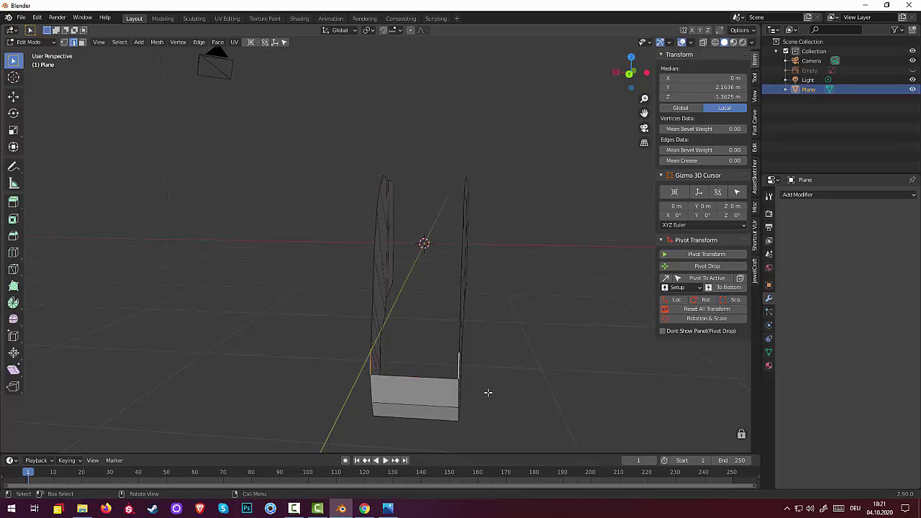
pyautogui.press('f')
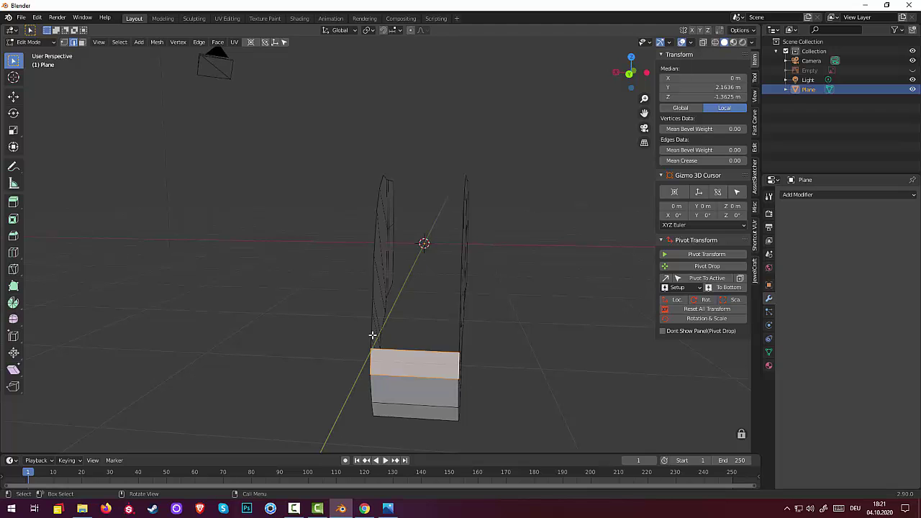
pyautogui.click(372, 336)
# Fill the mesh's open boundary loop, then undo the unwanted fill.
pyautogui.moveTo(378, 335); pyautogui.dragTo(448, 333, button='middle')
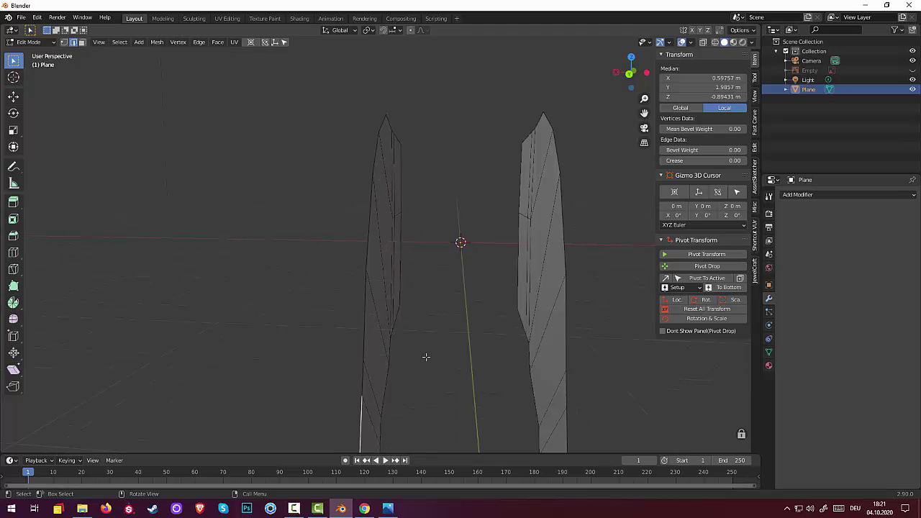
pyautogui.scroll(-2, 448, 333)
pyautogui.scroll(-2, 448, 338)
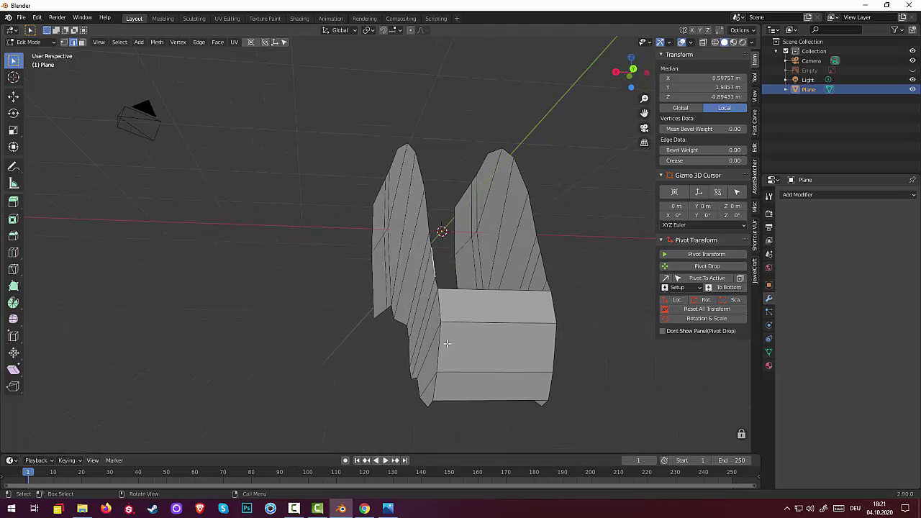
pyautogui.keyDown('shift'); pyautogui.click(438, 284); pyautogui.keyUp('shift')
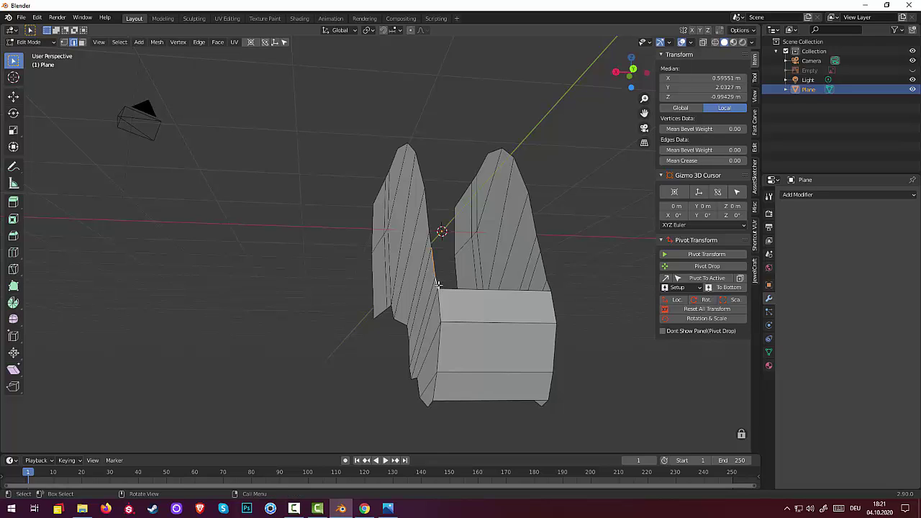
pyautogui.keyDown('alt'); pyautogui.click(438, 284); pyautogui.keyUp('alt')
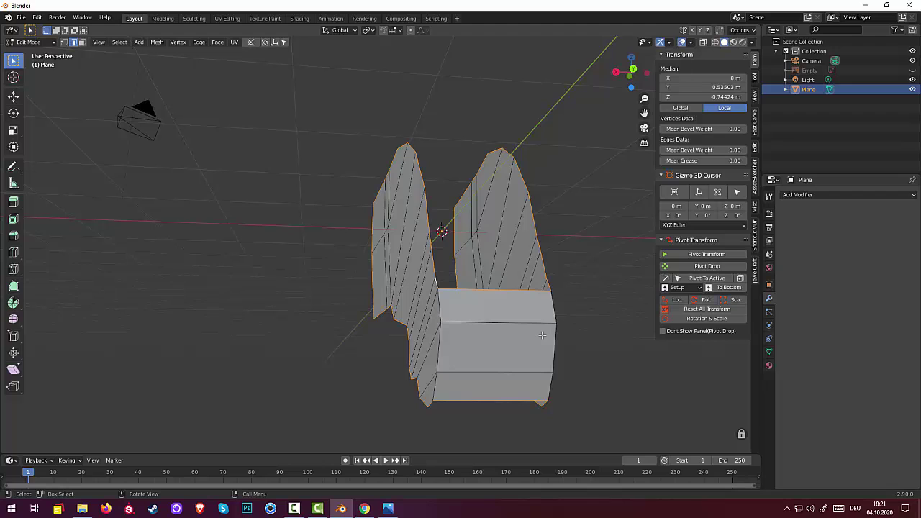
pyautogui.press('f')
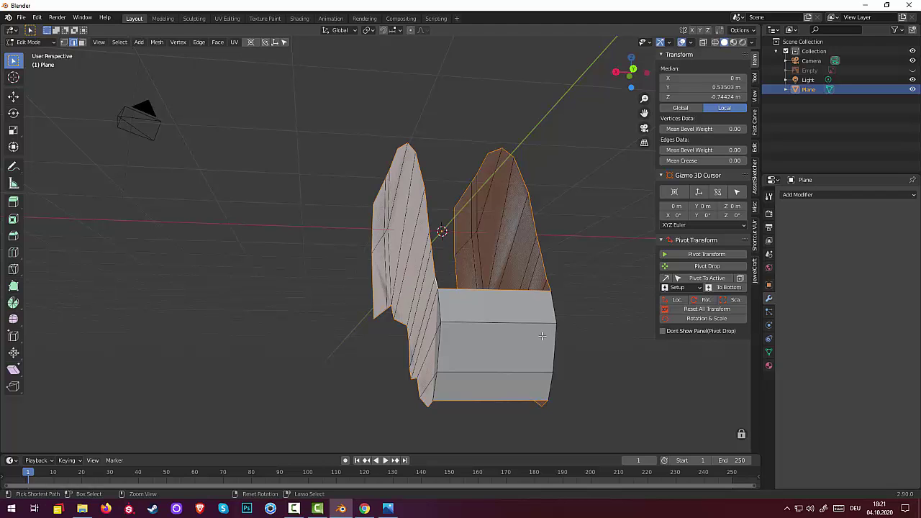
pyautogui.hotkey('ctrl', 'z')
pyautogui.hotkey('ctrl', 'z')
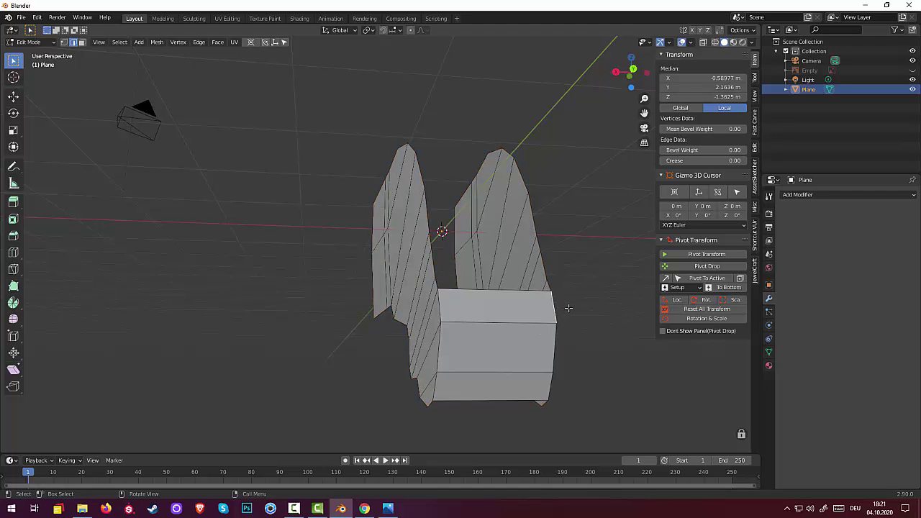
# Fill a face across the inner edges running down both flaps.
pyautogui.moveTo(563, 306)
pyautogui.mouseDown(button='middle')
pyautogui.moveTo(567, 328)
pyautogui.moveTo(455, 361)
pyautogui.mouseUp(button='middle')
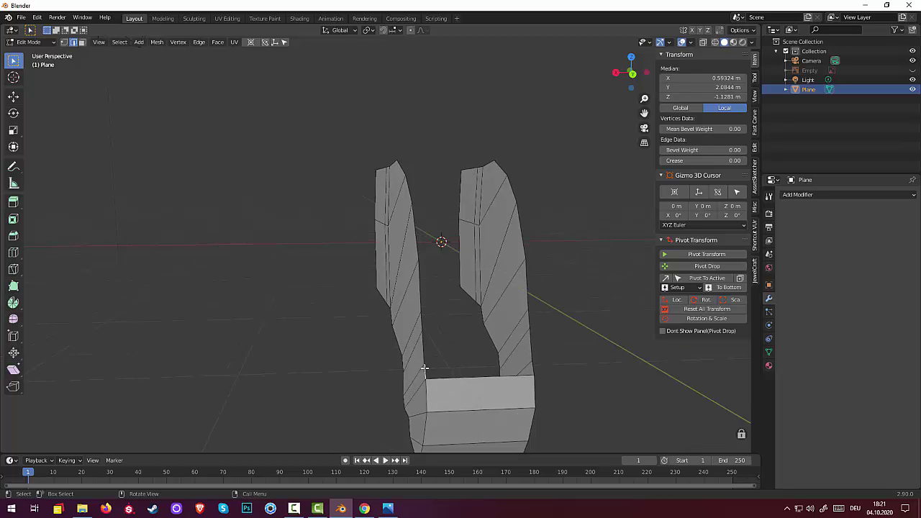
pyautogui.click(424, 350)
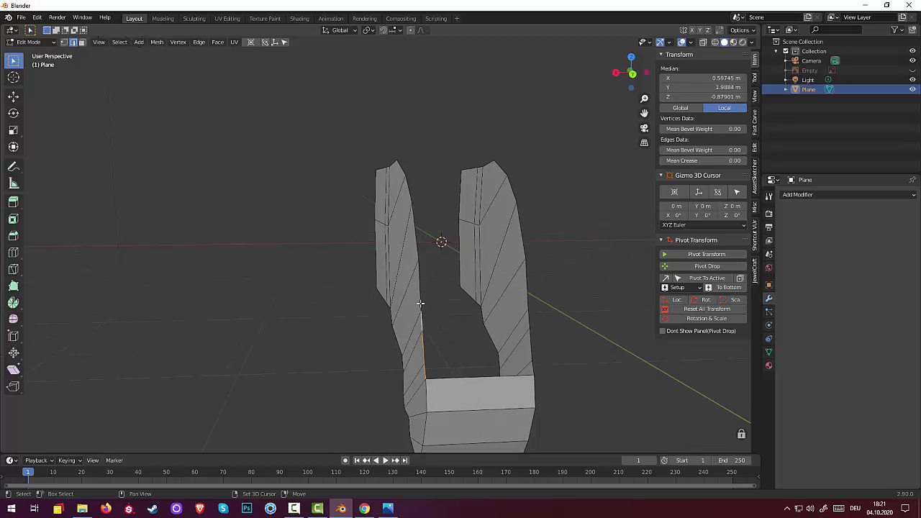
pyautogui.keyDown('shift'); pyautogui.click(421, 277); pyautogui.keyUp('shift')
pyautogui.keyDown('shift'); pyautogui.click(413, 224); pyautogui.keyUp('shift')
pyautogui.keyDown('shift'); pyautogui.click(407, 188); pyautogui.keyUp('shift')
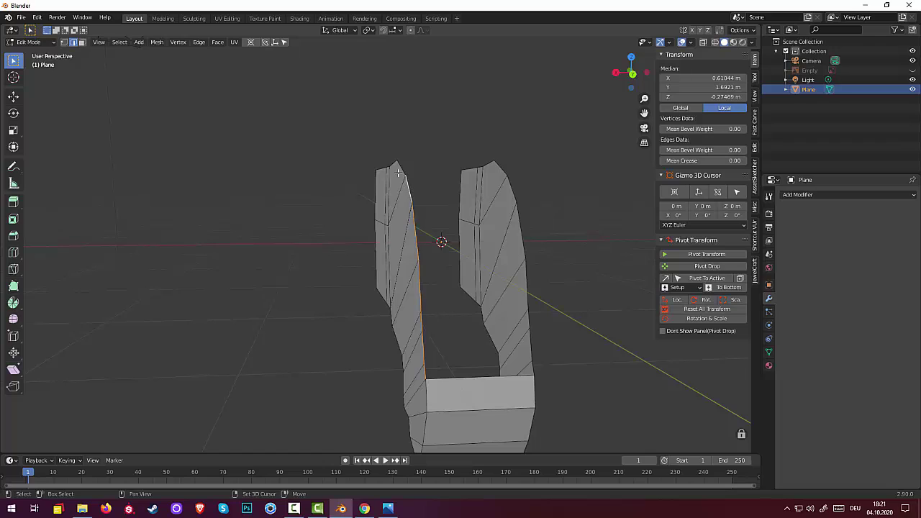
pyautogui.keyDown('shift'); pyautogui.click(400, 172); pyautogui.keyUp('shift')
pyautogui.keyDown('shift'); pyautogui.click(501, 171); pyautogui.keyUp('shift')
pyautogui.keyDown('shift'); pyautogui.click(514, 193); pyautogui.keyUp('shift')
pyautogui.keyDown('shift'); pyautogui.click(525, 248); pyautogui.keyUp('shift')
pyautogui.keyDown('shift'); pyautogui.click(524, 292); pyautogui.keyUp('shift')
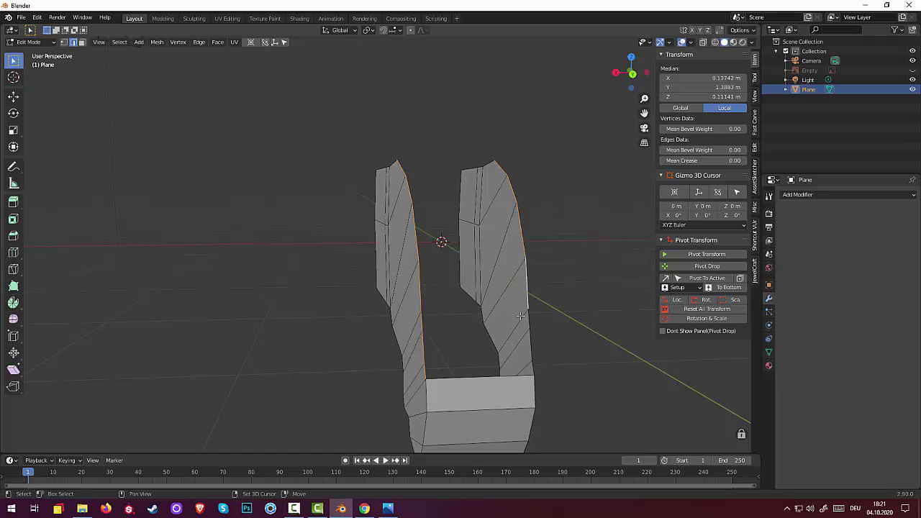
pyautogui.keyDown('shift'); pyautogui.click(531, 322); pyautogui.keyUp('shift')
pyautogui.keyDown('shift'); pyautogui.click(533, 347); pyautogui.keyUp('shift')
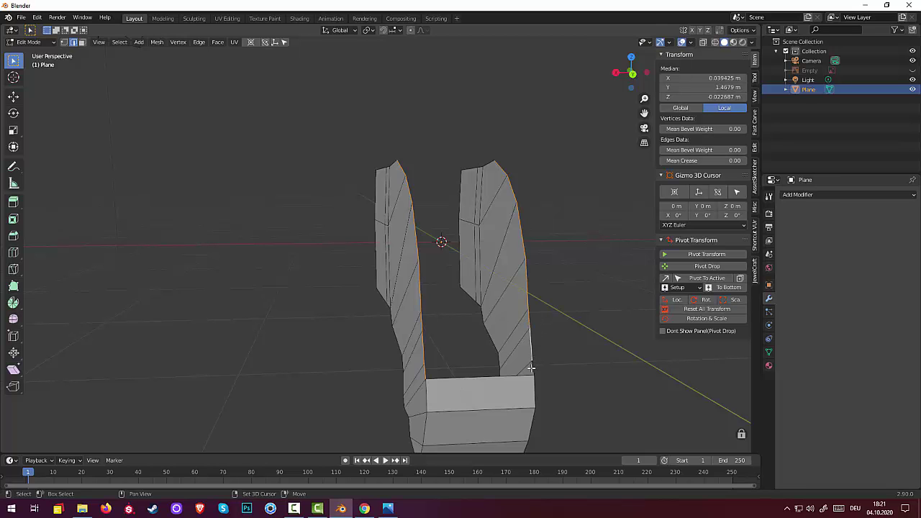
pyautogui.keyDown('shift'); pyautogui.click(533, 370); pyautogui.keyUp('shift')
pyautogui.press('f')
# Select the edges surrounding the remaining gap at the top.
pyautogui.moveTo(564, 374)
pyautogui.mouseDown(button='middle')
pyautogui.moveTo(551, 329)
pyautogui.moveTo(662, 350)
pyautogui.moveTo(704, 346)
pyautogui.mouseUp(button='middle')
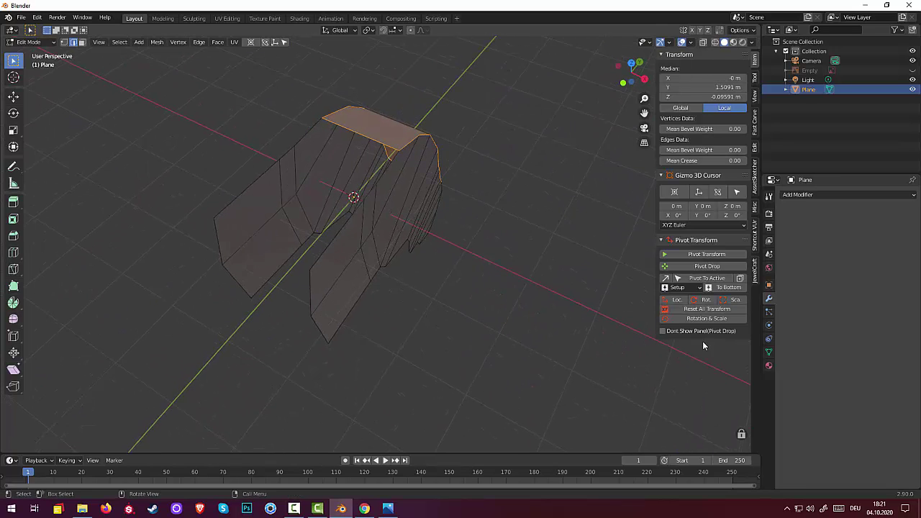
pyautogui.click(382, 175)
pyautogui.keyDown('shift'); pyautogui.click(299, 140); pyautogui.keyUp('shift')
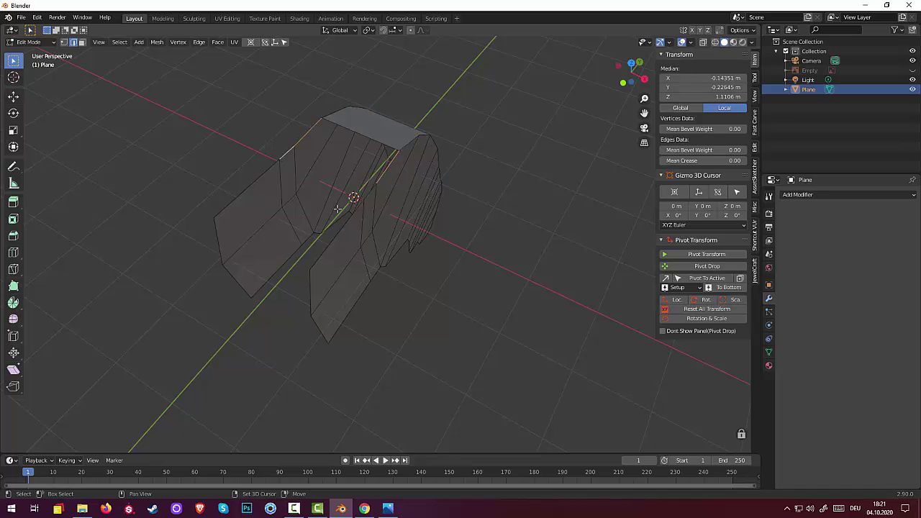
pyautogui.keyDown('shift'); pyautogui.click(336, 239); pyautogui.keyUp('shift')
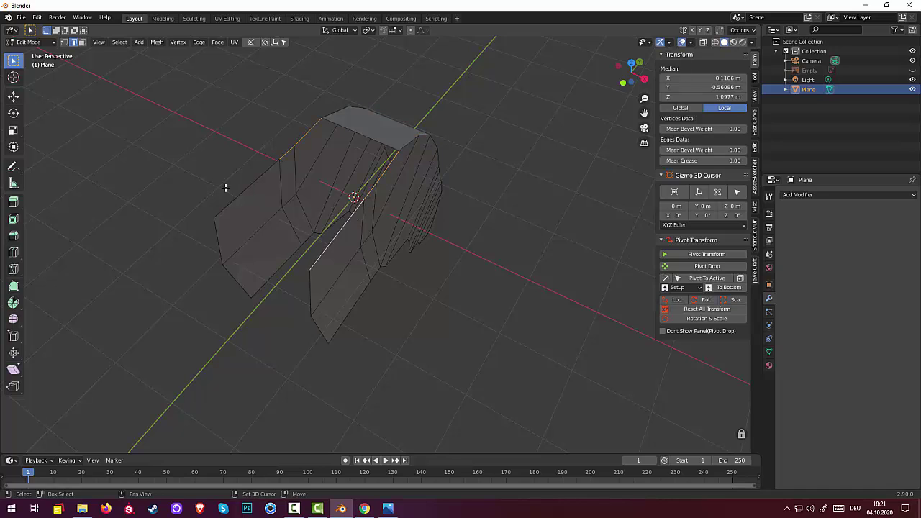
pyautogui.keyDown('shift'); pyautogui.click(240, 202); pyautogui.keyUp('shift')
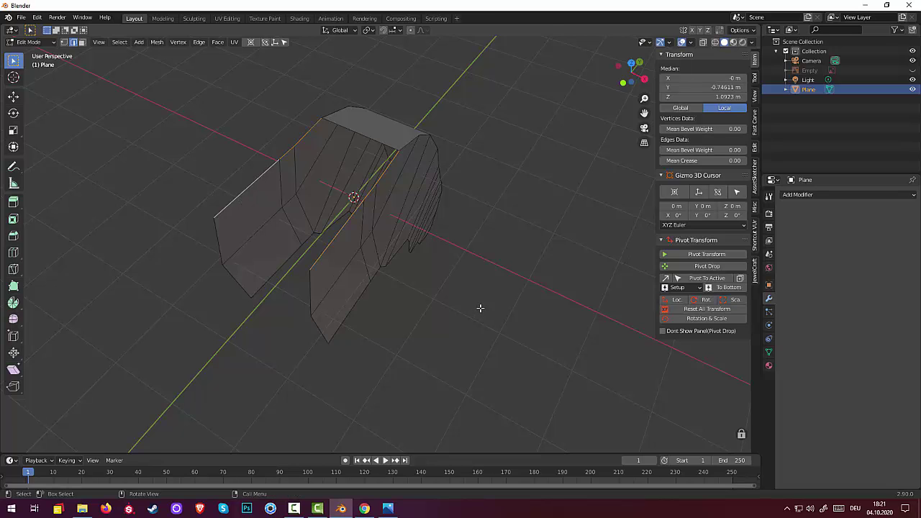
# Fill the top gap and bridge the first two underside edge pairs with faces.
pyautogui.press('f')
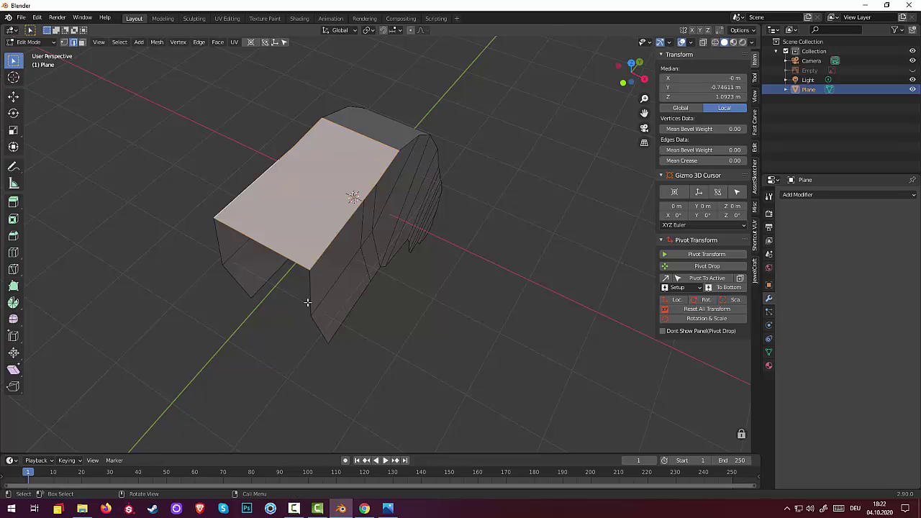
pyautogui.moveTo(251, 275); pyautogui.dragTo(369, 310, button='middle')
pyautogui.moveTo(335, 238)
pyautogui.mouseDown(button='middle')
pyautogui.moveTo(348, 185)
pyautogui.moveTo(315, 238)
pyautogui.mouseUp(button='middle')
pyautogui.click(319, 245)
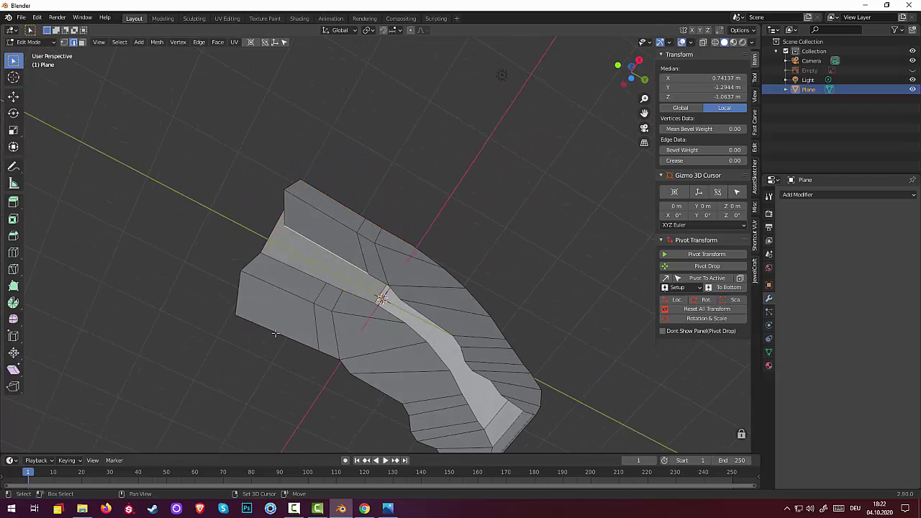
pyautogui.keyDown('shift'); pyautogui.click(275, 333); pyautogui.keyUp('shift')
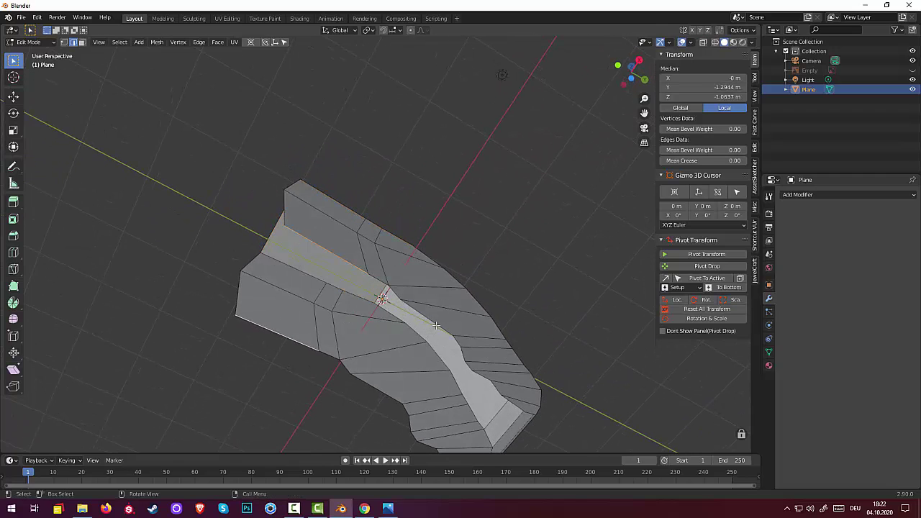
pyautogui.press('f')
pyautogui.click(375, 278)
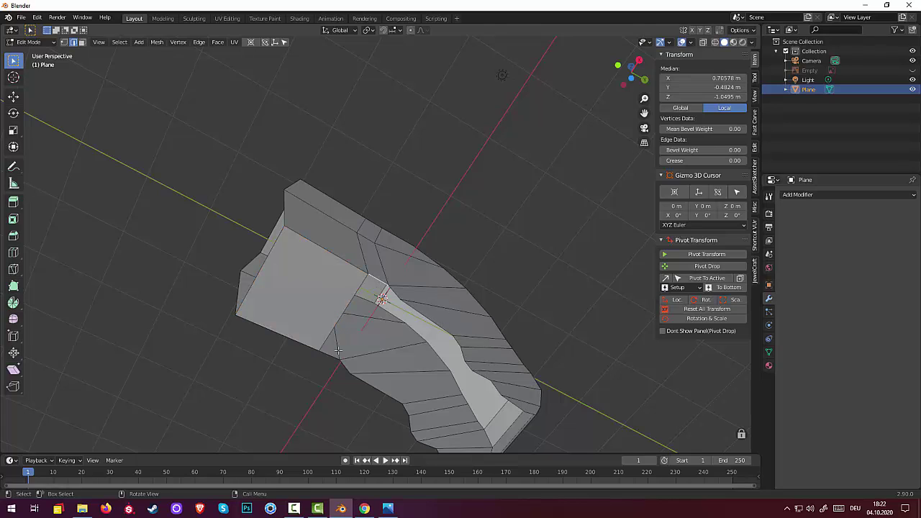
pyautogui.keyDown('shift'); pyautogui.click(333, 355); pyautogui.keyUp('shift')
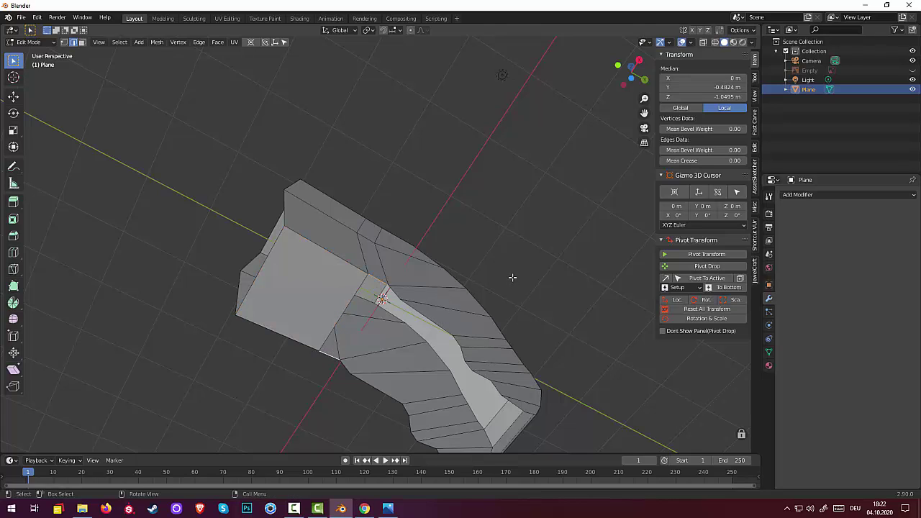
pyautogui.press('f')
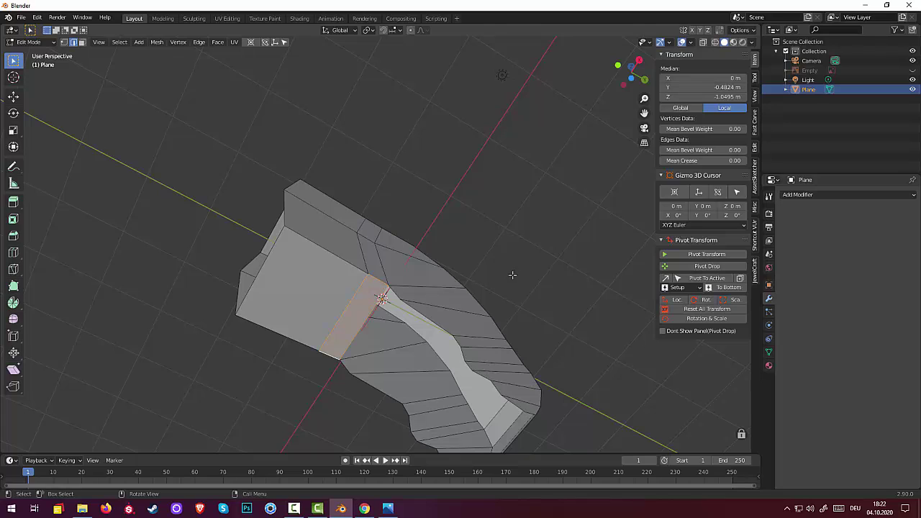
# Bridge the remaining underside gaps near the chin with more faces.
pyautogui.click(394, 301)
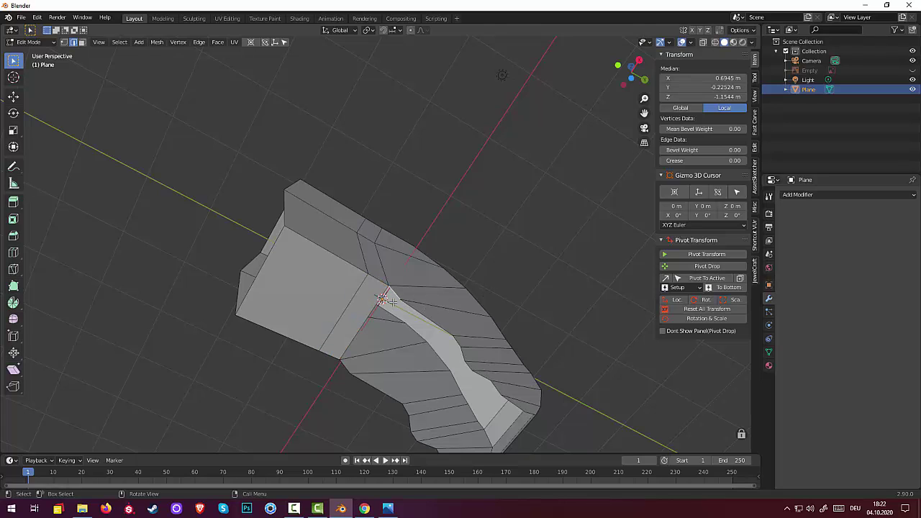
pyautogui.keyDown('shift'); pyautogui.click(346, 373); pyautogui.keyUp('shift')
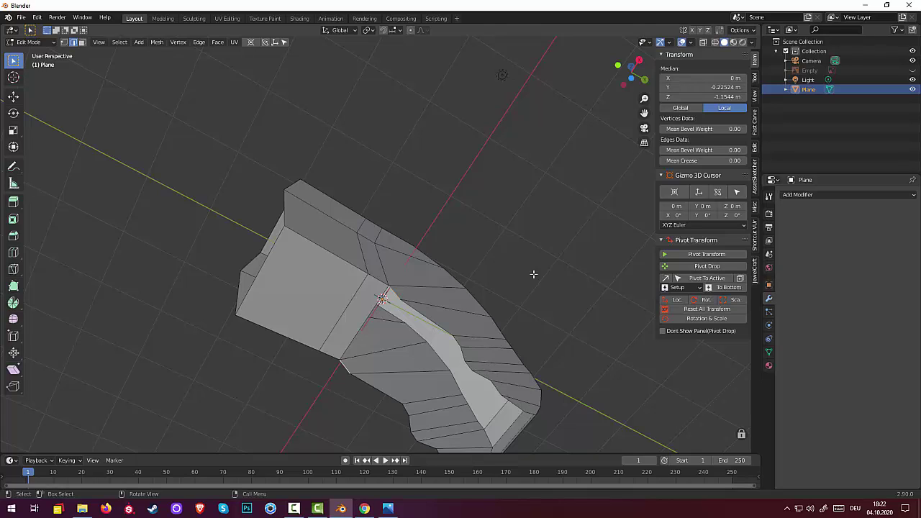
pyautogui.click(423, 313)
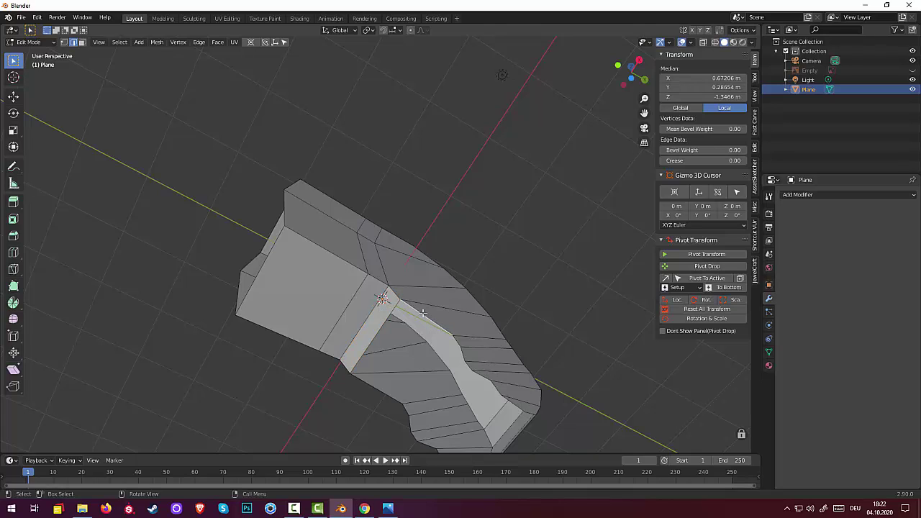
pyautogui.keyDown('shift'); pyautogui.click(382, 390); pyautogui.keyUp('shift')
pyautogui.press('f')
pyautogui.moveTo(552, 315)
pyautogui.mouseDown(button='middle')
pyautogui.moveTo(591, 379)
pyautogui.moveTo(558, 386)
pyautogui.mouseUp(button='middle')
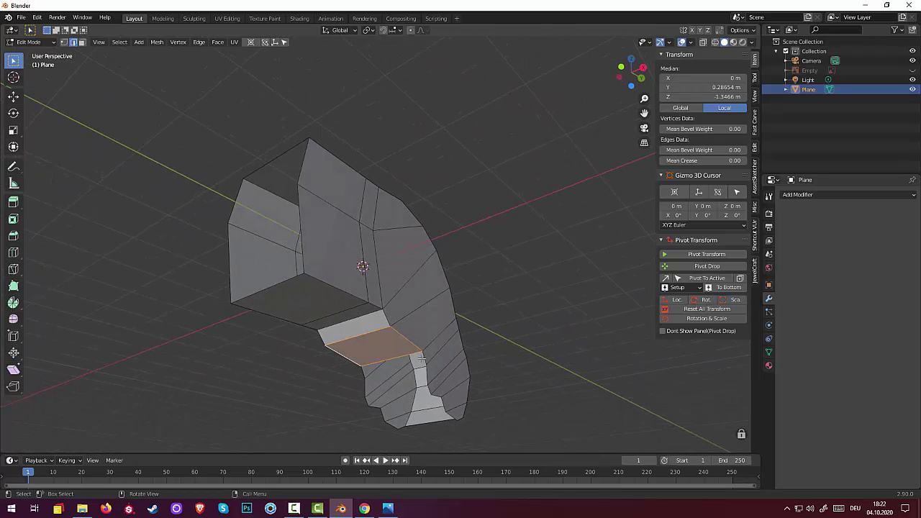
pyautogui.click(365, 375)
pyautogui.keyDown('shift'); pyautogui.click(364, 373); pyautogui.keyUp('shift')
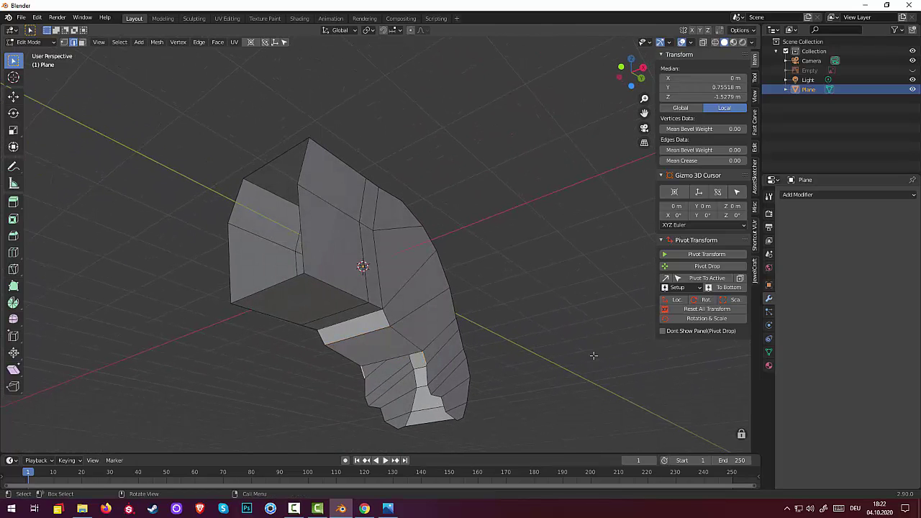
pyautogui.press('f')
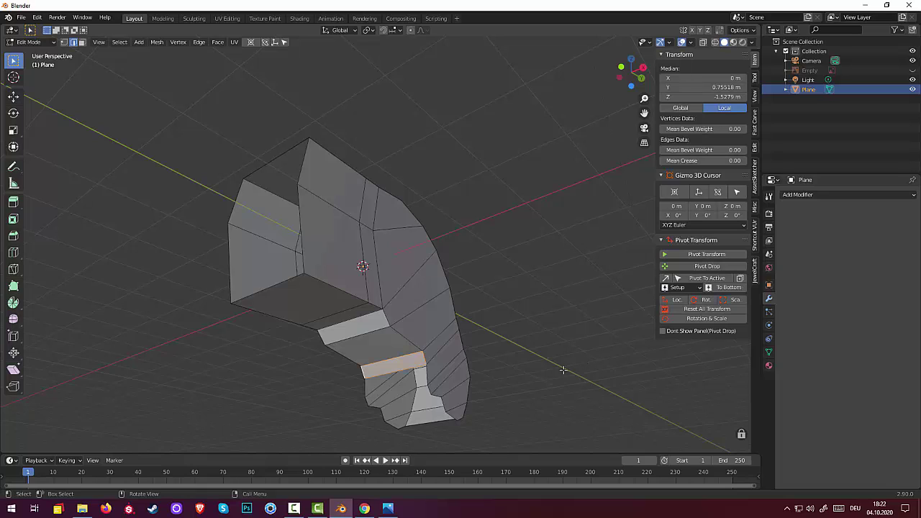
pyautogui.click(370, 385)
pyautogui.press('f')
# Bevel the lower edge loop into a wider band and push the bottom loop inward.
pyautogui.click(369, 405)
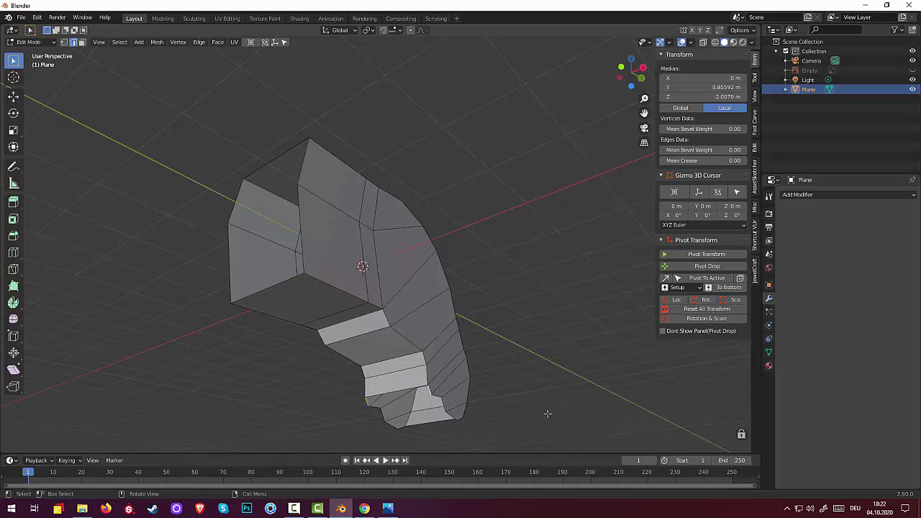
pyautogui.press('g')
pyautogui.press('Escape')
pyautogui.keyDown('alt'); pyautogui.click(455, 425); pyautogui.keyUp('alt')
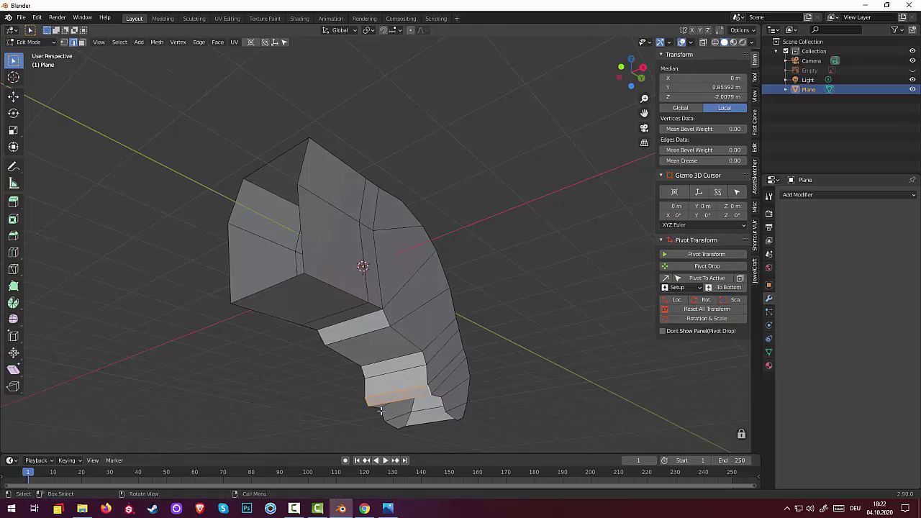
pyautogui.hotkey('ctrl', 'b')
pyautogui.click(436, 397)
pyautogui.keyDown('alt'); pyautogui.click(424, 412); pyautogui.keyUp('alt')
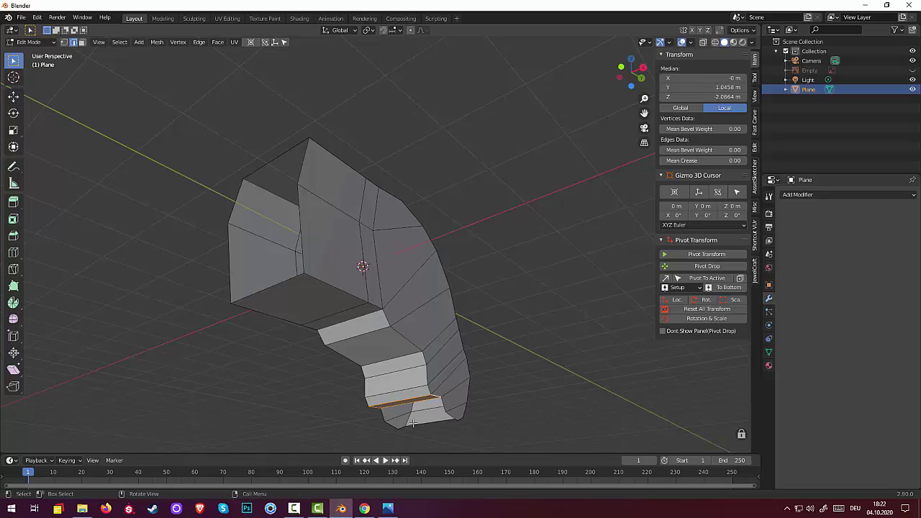
pyautogui.press('e')
pyautogui.click(439, 428)
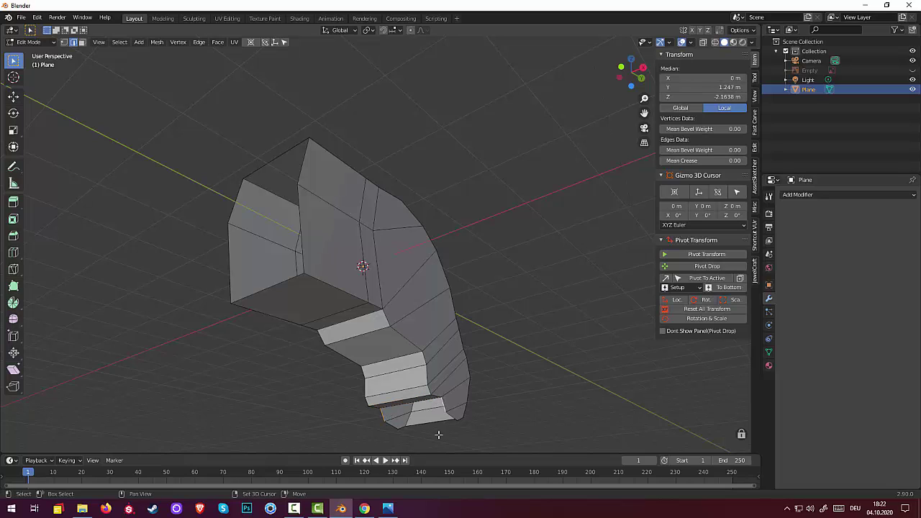
pyautogui.press('ctrl+KP_Add')
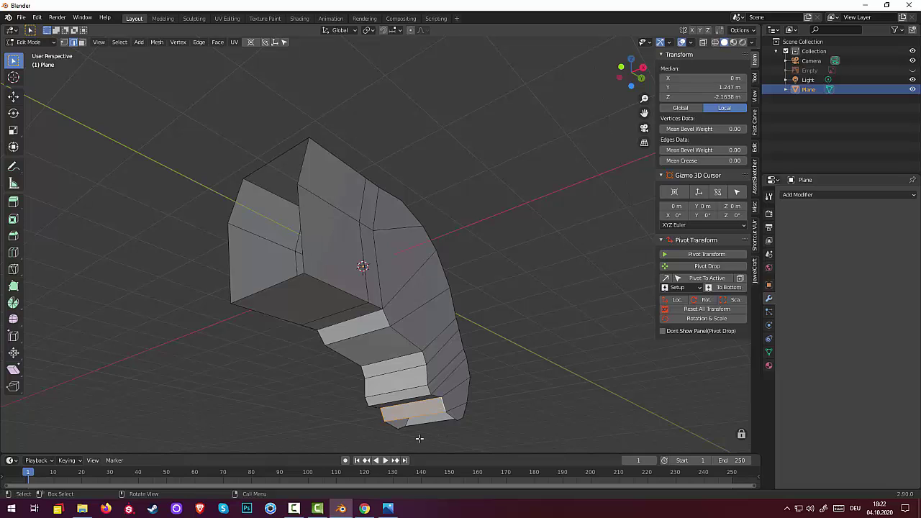
pyautogui.click(395, 426)
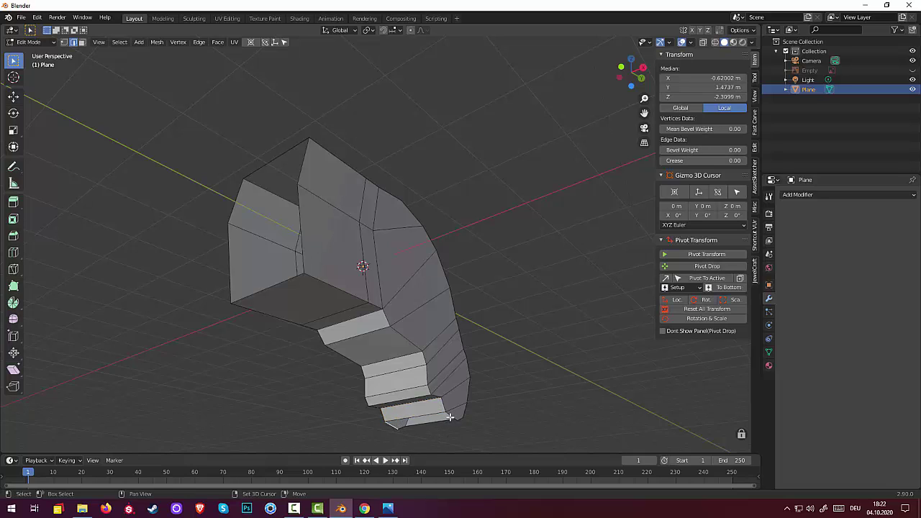
pyautogui.keyDown('shift'); pyautogui.click(450, 417); pyautogui.keyUp('shift')
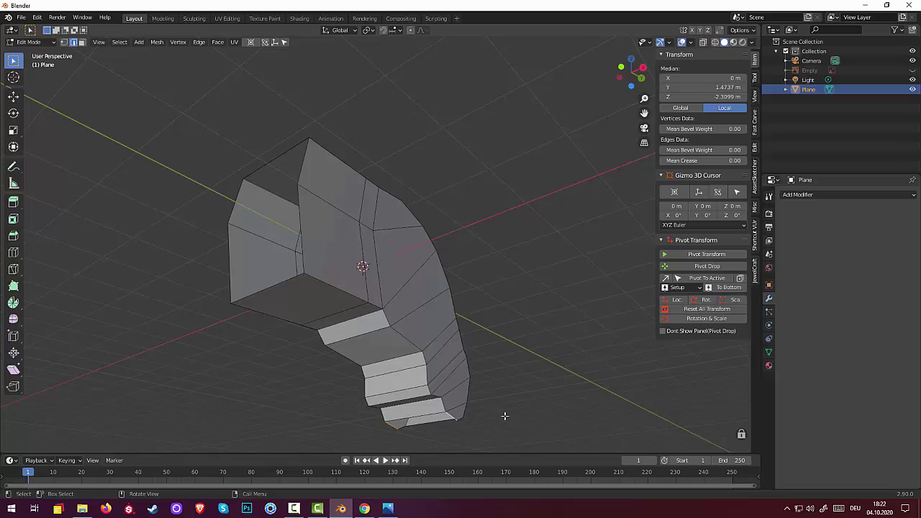
pyautogui.moveTo(504, 414); pyautogui.dragTo(436, 354, button='middle')
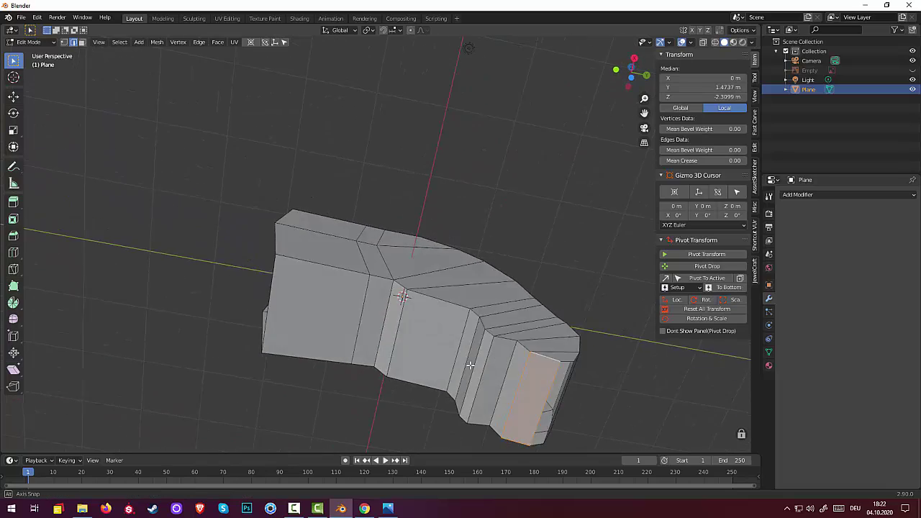
pyautogui.moveTo(557, 320); pyautogui.dragTo(451, 288, button='middle')
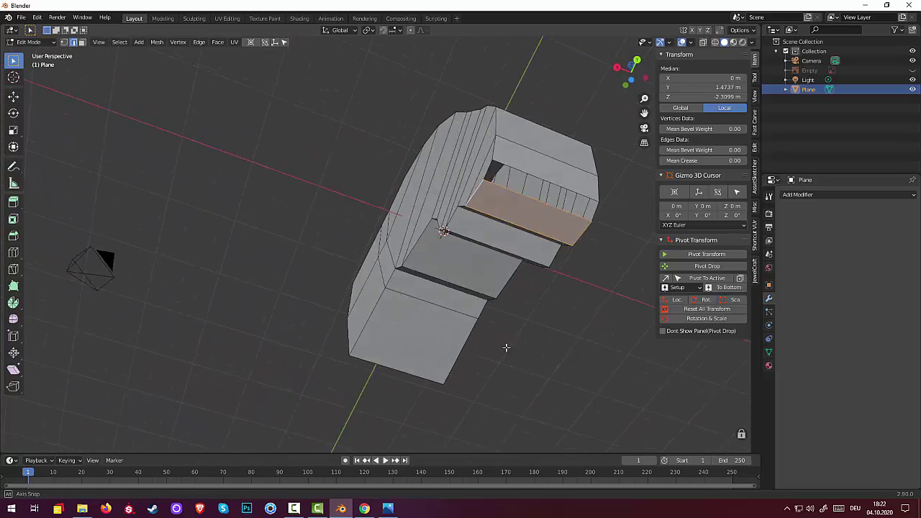
pyautogui.click(442, 239)
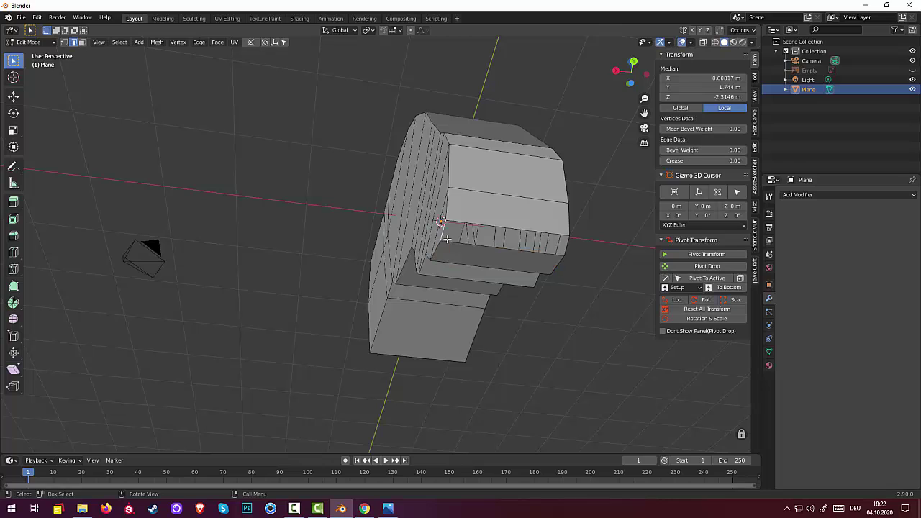
pyautogui.keyDown('shift'); pyautogui.click(565, 249); pyautogui.keyUp('shift')
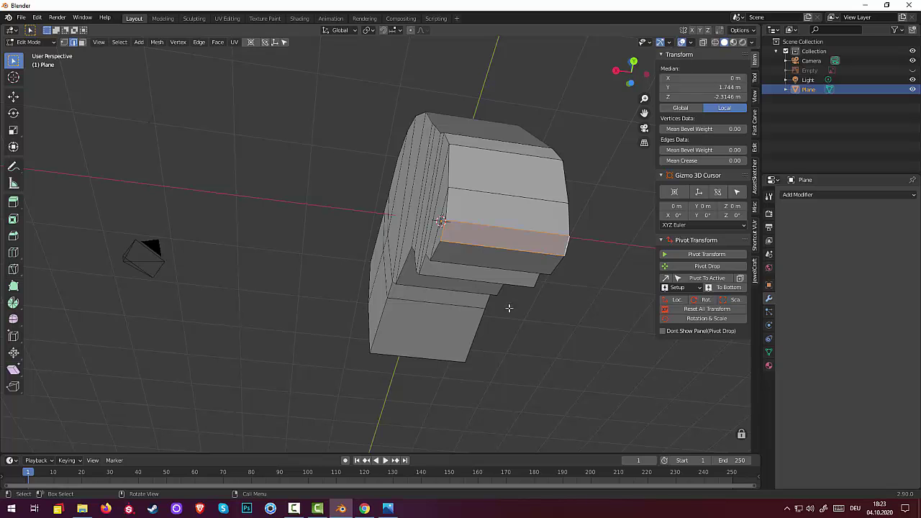
pyautogui.click(517, 330)
pyautogui.moveTo(516, 329)
pyautogui.mouseDown(button='middle')
pyautogui.moveTo(516, 401)
pyautogui.moveTo(472, 381)
pyautogui.moveTo(440, 381)
pyautogui.mouseUp(button='middle')
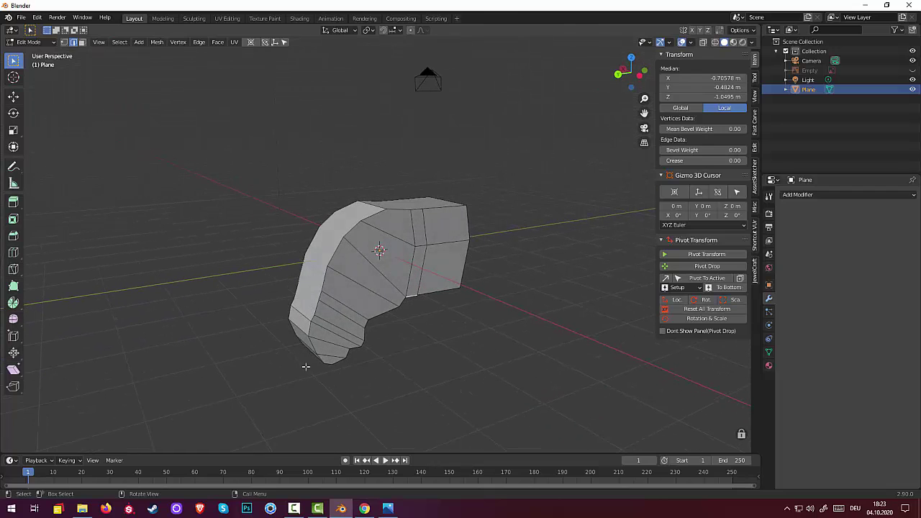
pyautogui.click(331, 357)
# Switch to face select and pick a vertical loop of faces at the bottom.
pyautogui.click(81, 43)
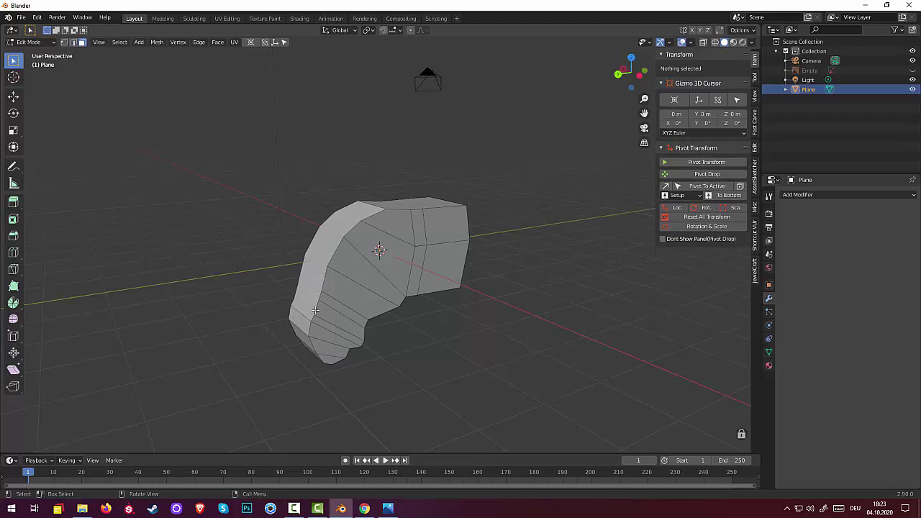
pyautogui.click(324, 359)
pyautogui.keyDown('shift'); pyautogui.click(329, 351); pyautogui.keyUp('shift')
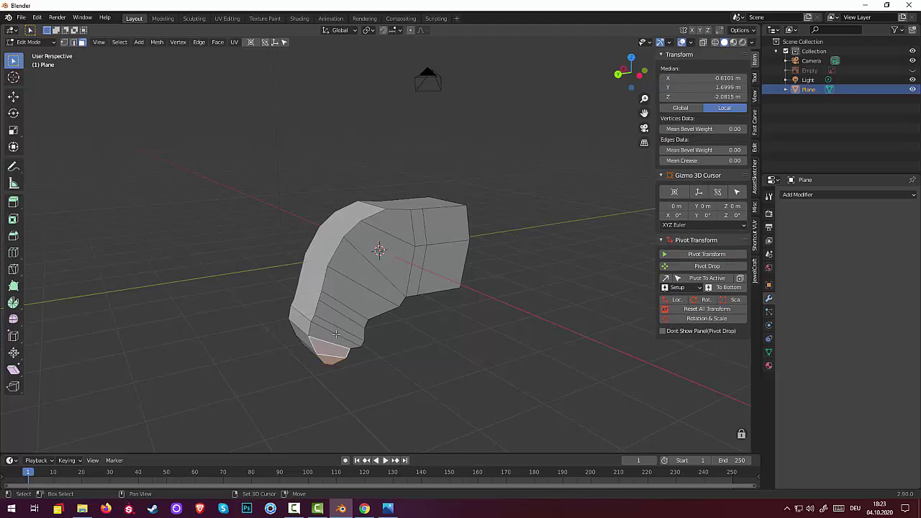
pyautogui.keyDown('shift'); pyautogui.click(332, 334); pyautogui.keyUp('shift')
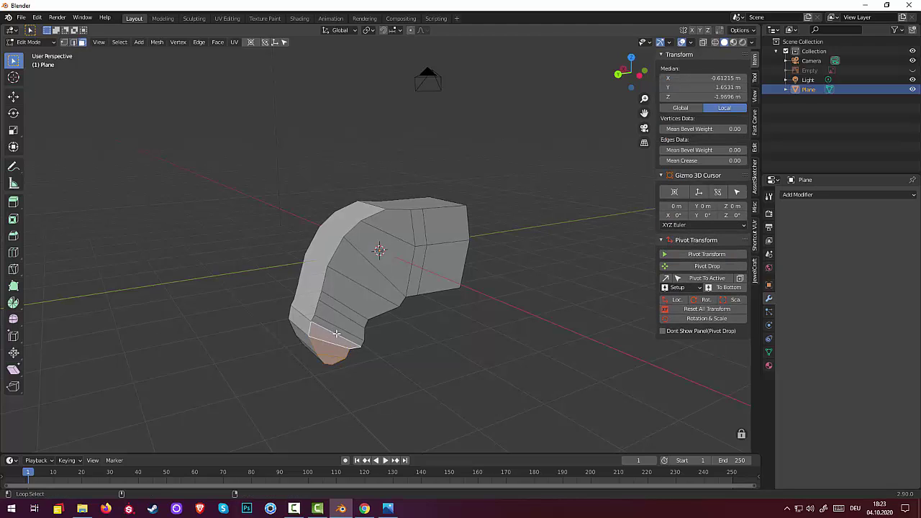
pyautogui.keyDown('alt'); pyautogui.click(336, 334); pyautogui.keyUp('alt')
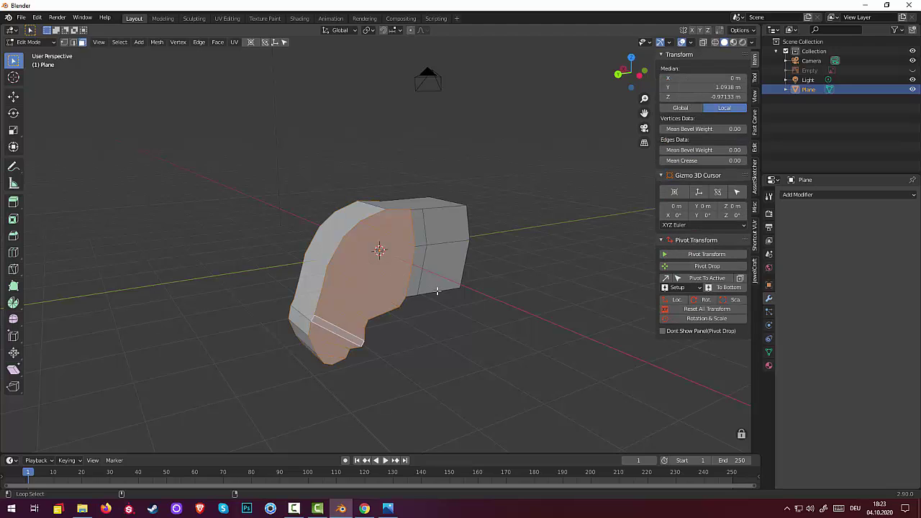
pyautogui.moveTo(437, 291); pyautogui.dragTo(550, 406, button='middle')
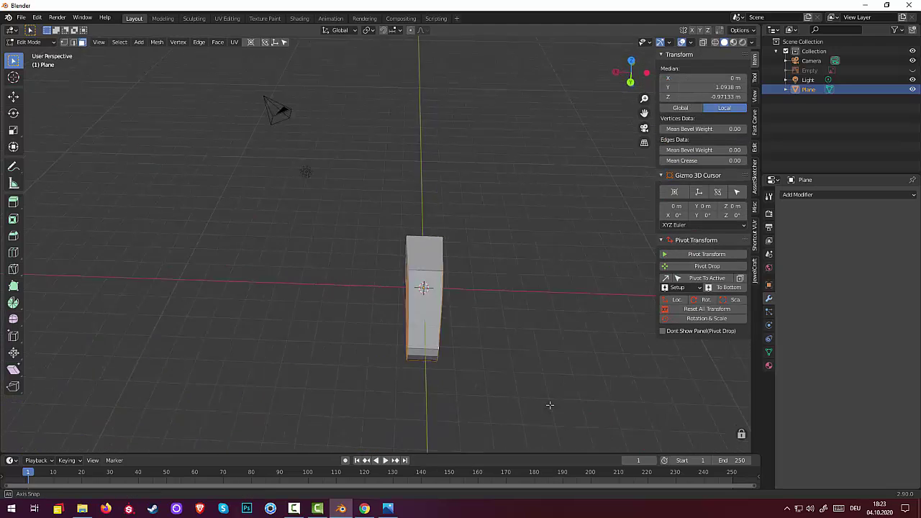
pyautogui.moveTo(550, 405); pyautogui.dragTo(543, 386, button='middle')
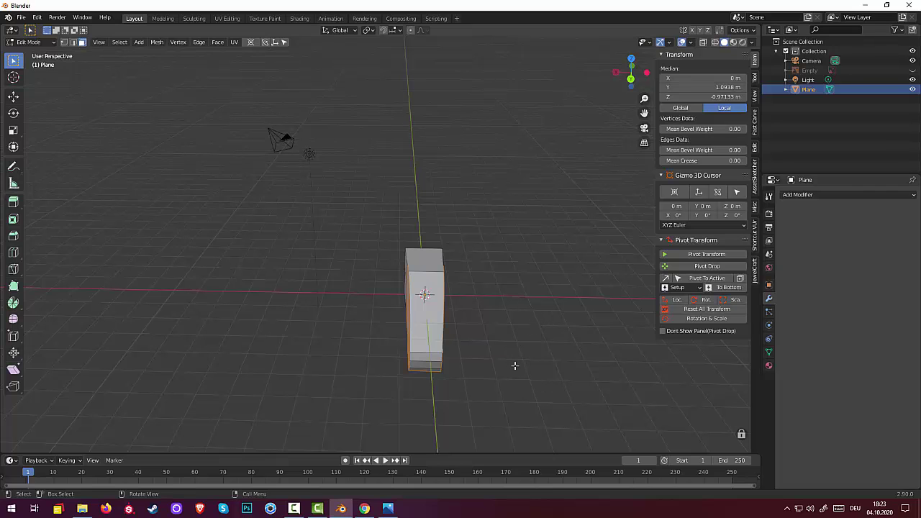
# Reselect the column of faces running down one side of the head.
pyautogui.click(516, 367)
pyautogui.moveTo(515, 368)
pyautogui.mouseDown(button='middle')
pyautogui.moveTo(561, 369)
pyautogui.moveTo(425, 332)
pyautogui.mouseUp(button='middle')
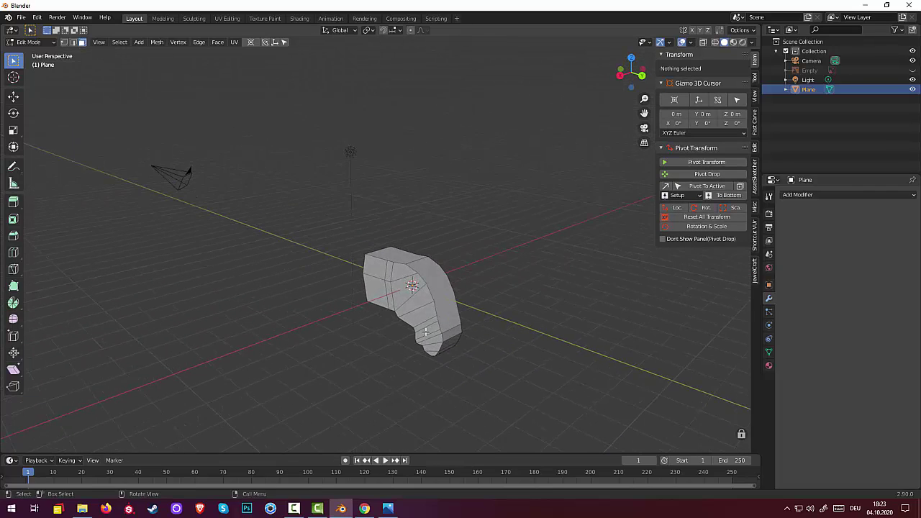
pyautogui.click(406, 275)
pyautogui.keyDown('shift'); pyautogui.click(416, 297); pyautogui.keyUp('shift')
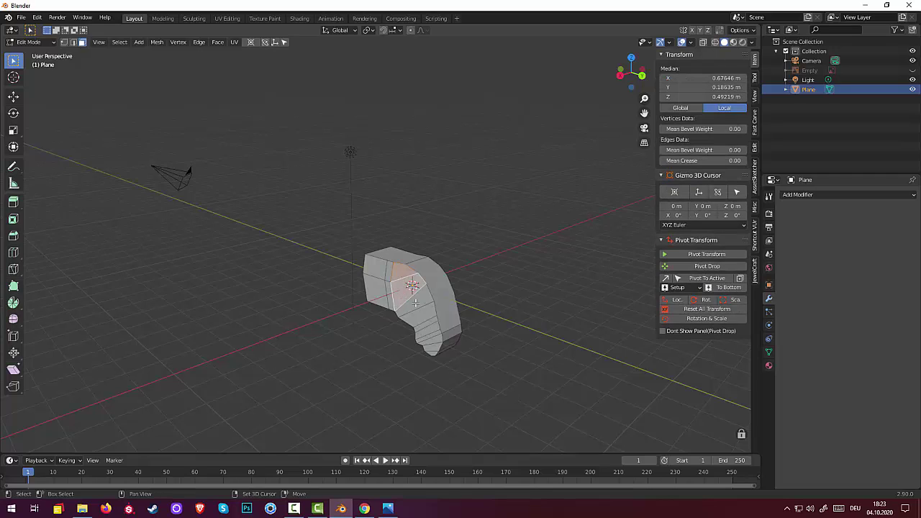
pyautogui.keyDown('shift'); pyautogui.click(421, 314); pyautogui.keyUp('shift')
pyautogui.keyDown('shift'); pyautogui.click(423, 320); pyautogui.keyUp('shift')
pyautogui.keyDown('shift'); pyautogui.click(425, 326); pyautogui.keyUp('shift')
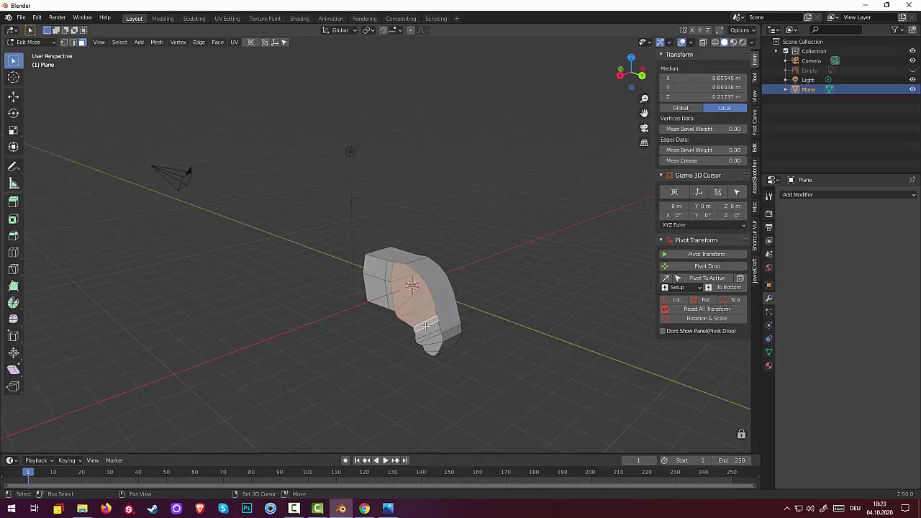
pyautogui.keyDown('shift'); pyautogui.click(430, 333); pyautogui.keyUp('shift')
pyautogui.keyDown('shift'); pyautogui.click(432, 340); pyautogui.keyUp('shift')
pyautogui.keyDown('shift'); pyautogui.click(434, 349); pyautogui.keyUp('shift')
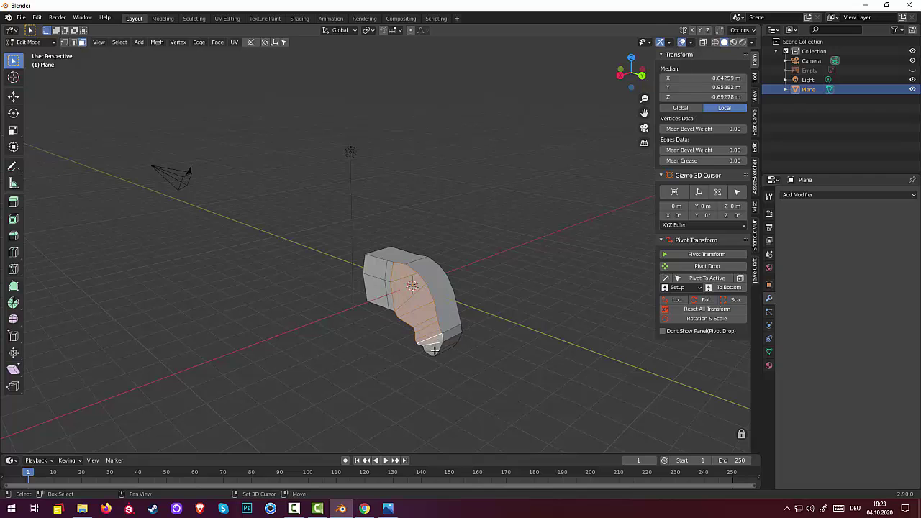
pyautogui.keyDown('shift'); pyautogui.click(434, 353); pyautogui.keyUp('shift')
pyautogui.keyDown('shift'); pyautogui.click(432, 355); pyautogui.keyUp('shift')
# View the mesh from the side, then in Front Orthographic view.
pyautogui.moveTo(516, 388)
pyautogui.mouseDown(button='middle')
pyautogui.moveTo(446, 407)
pyautogui.moveTo(447, 389)
pyautogui.mouseUp(button='middle')
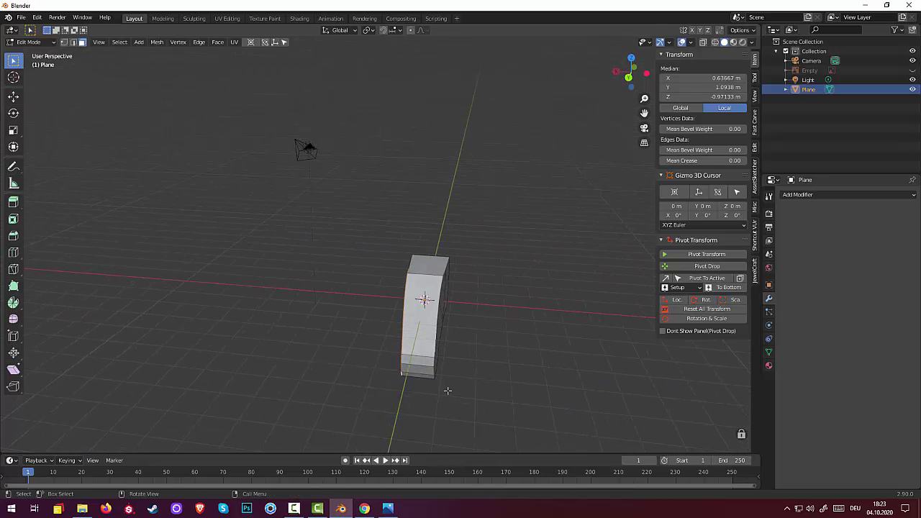
pyautogui.press('KP_3')
pyautogui.press('KP_1')
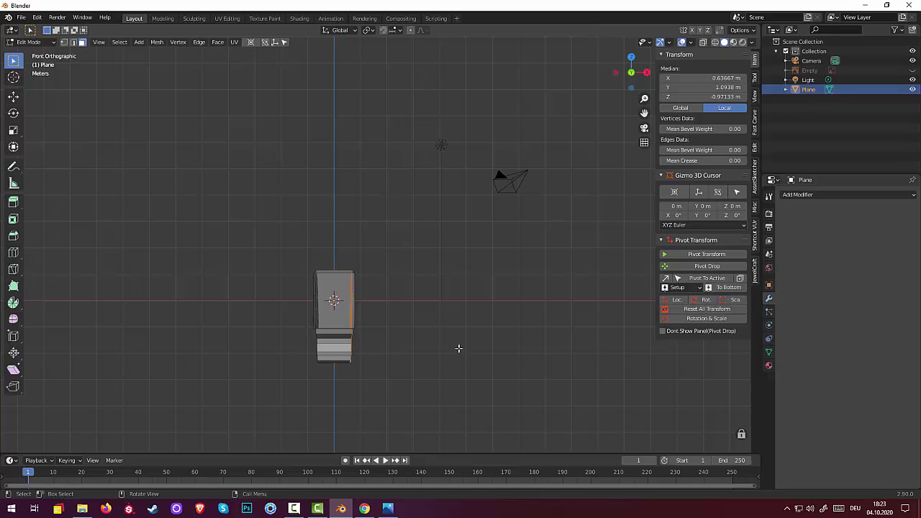
# Tilt the upper's outer edge about 7.67° around the global Y axis.
pyautogui.press('r')
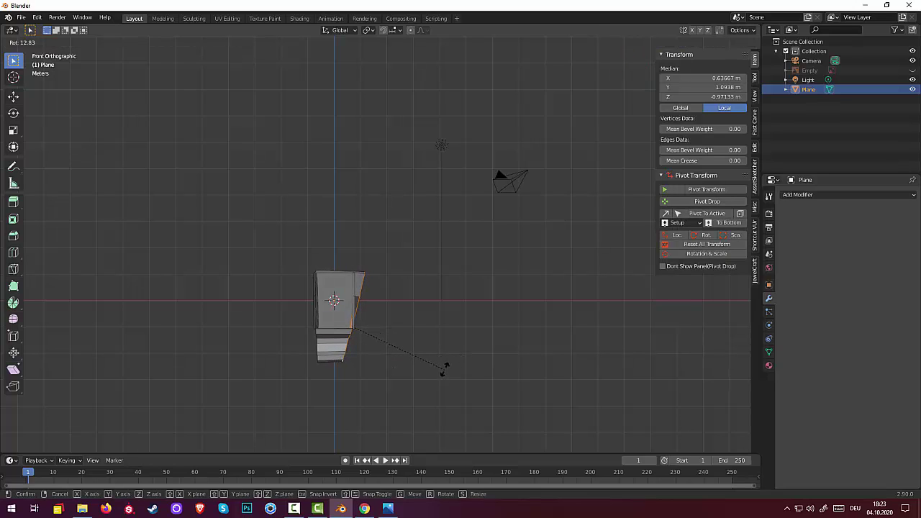
pyautogui.rightClick(452, 365)
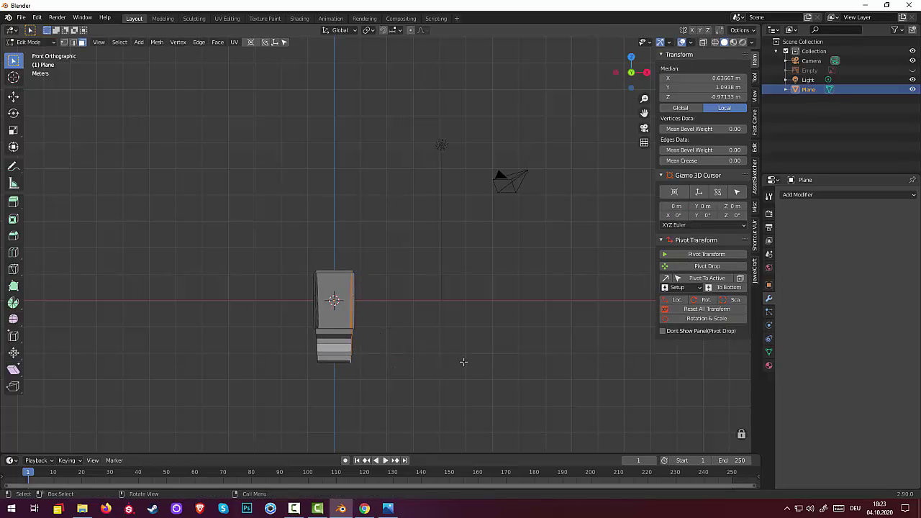
pyautogui.moveTo(464, 362)
pyautogui.mouseDown(button='middle')
pyautogui.moveTo(382, 386)
pyautogui.moveTo(251, 381)
pyautogui.moveTo(413, 384)
pyautogui.mouseUp(button='middle')
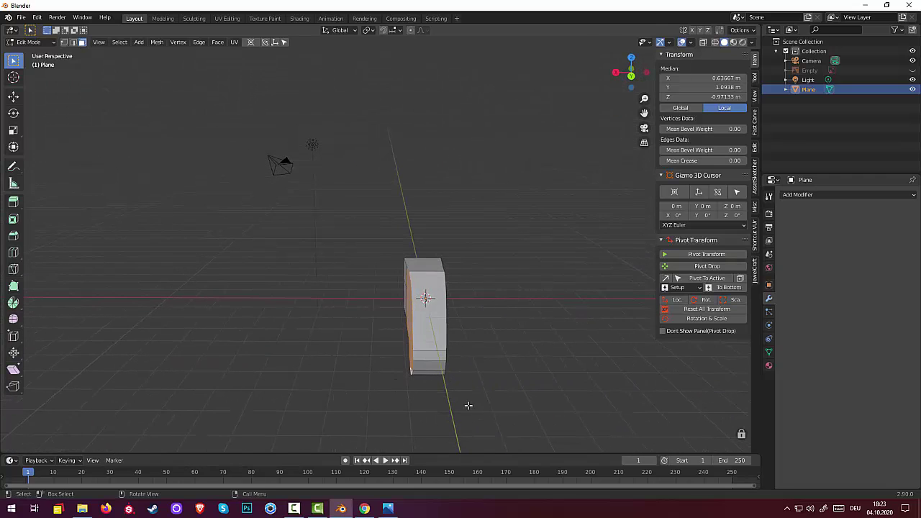
pyautogui.press('r')
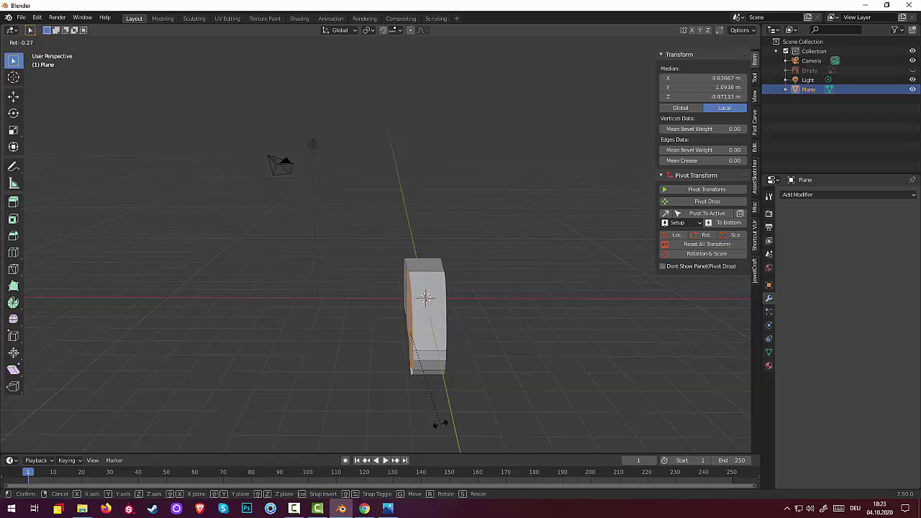
pyautogui.press('y')
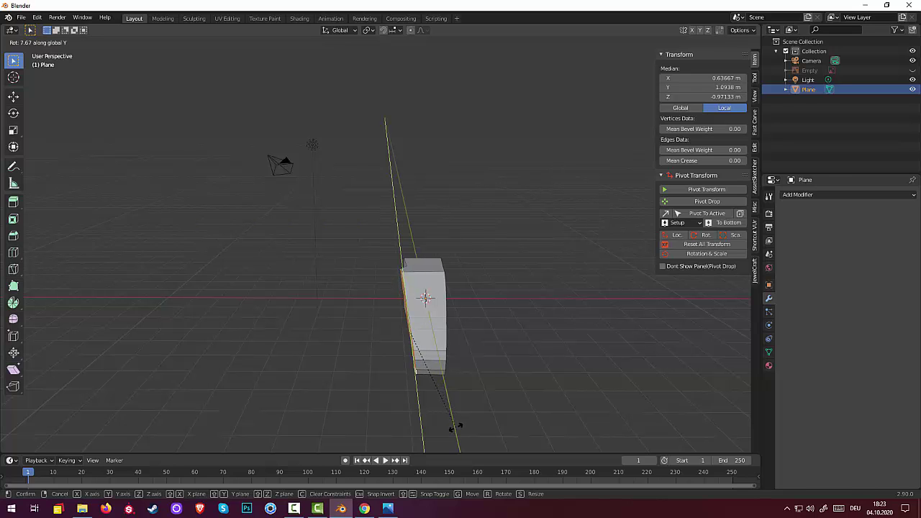
pyautogui.click(459, 425)
pyautogui.moveTo(491, 423)
pyautogui.mouseDown(button='middle')
pyautogui.moveTo(498, 413)
pyautogui.moveTo(468, 391)
pyautogui.mouseUp(button='middle')
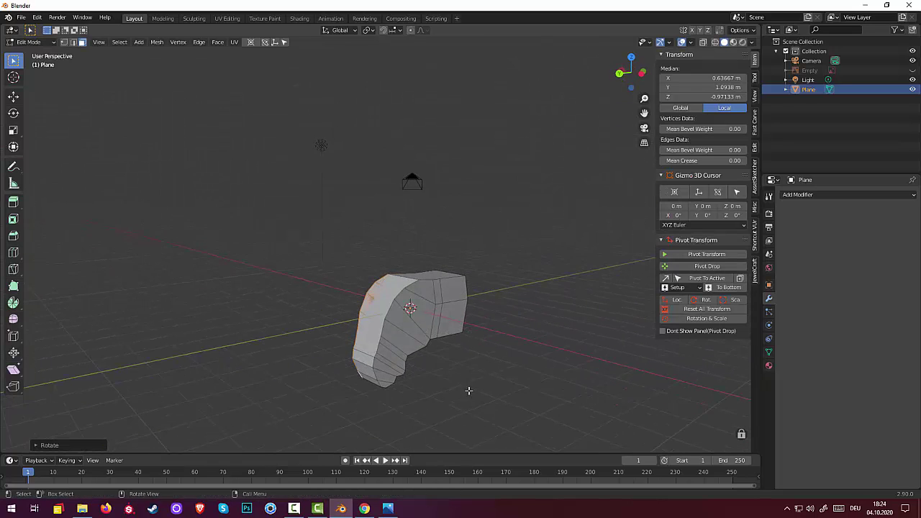
# Try selecting a vertex and its connected part, then clear the selection.
pyautogui.click(385, 383)
pyautogui.moveTo(422, 351)
pyautogui.mouseDown(button='middle')
pyautogui.moveTo(491, 376)
pyautogui.moveTo(555, 338)
pyautogui.moveTo(621, 324)
pyautogui.moveTo(625, 369)
pyautogui.moveTo(530, 366)
pyautogui.moveTo(508, 321)
pyautogui.moveTo(460, 370)
pyautogui.moveTo(468, 295)
pyautogui.moveTo(508, 329)
pyautogui.mouseUp(button='middle')
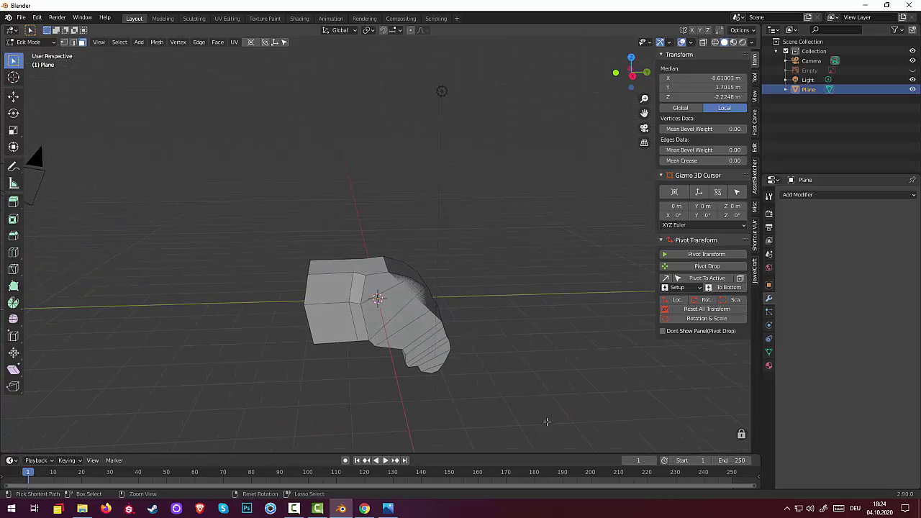
pyautogui.hotkey('ctrl', 'l')
pyautogui.click(494, 417)
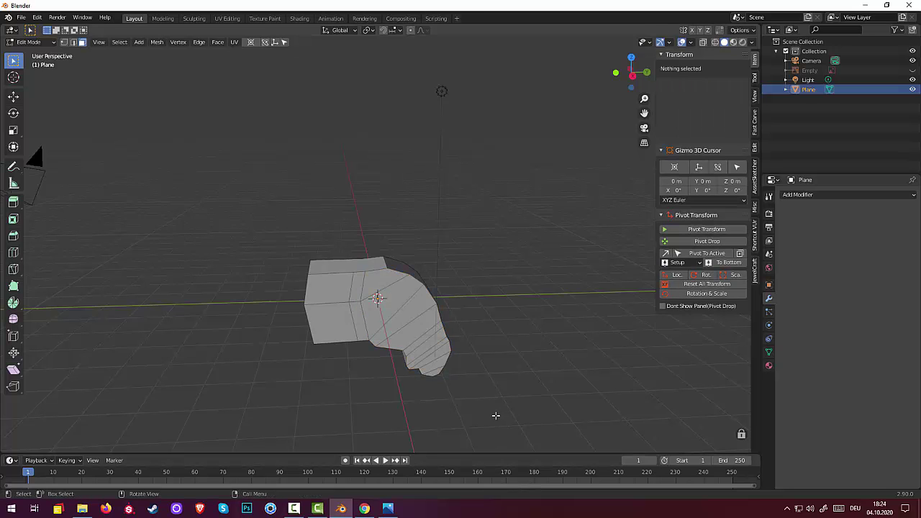
pyautogui.moveTo(494, 417)
pyautogui.mouseDown(button='middle')
pyautogui.moveTo(422, 382)
pyautogui.moveTo(441, 408)
pyautogui.moveTo(444, 400)
pyautogui.mouseUp(button='middle')
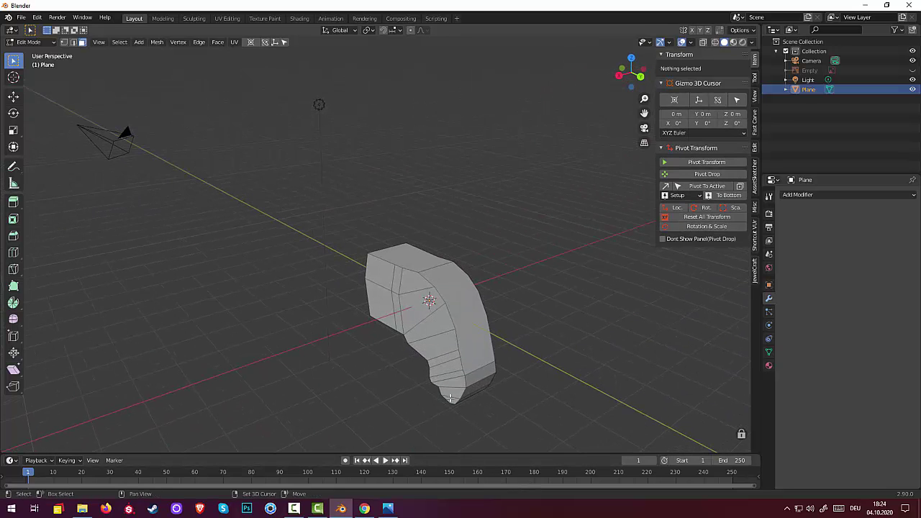
# Select eight faces, from the bottom end face up the side to the top.
pyautogui.click(449, 398)
pyautogui.keyDown('shift'); pyautogui.click(449, 372); pyautogui.keyUp('shift')
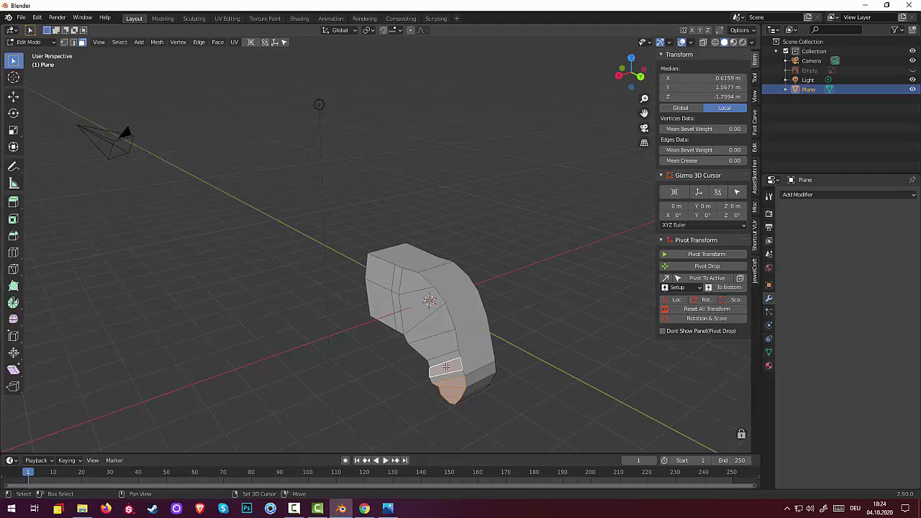
pyautogui.keyDown('shift'); pyautogui.click(445, 366); pyautogui.keyUp('shift')
pyautogui.keyDown('shift'); pyautogui.click(442, 355); pyautogui.keyUp('shift')
pyautogui.keyDown('shift'); pyautogui.click(434, 336); pyautogui.keyUp('shift')
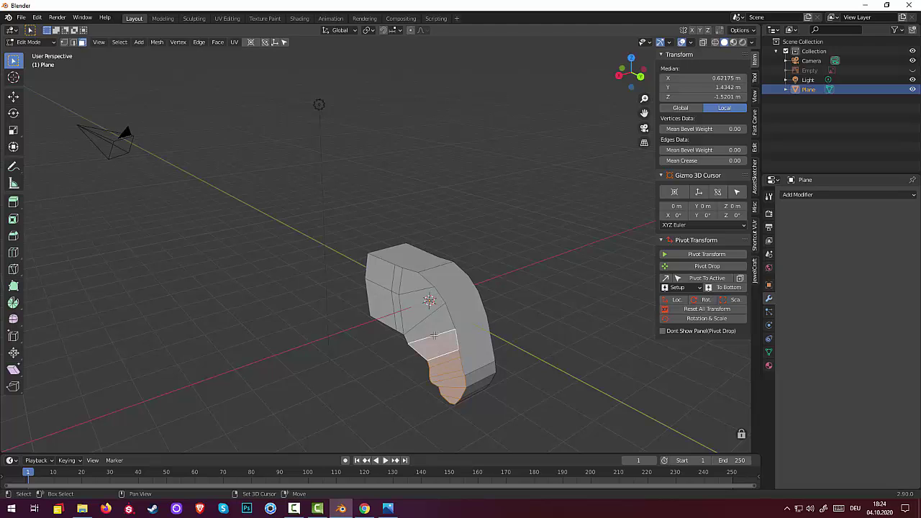
pyautogui.keyDown('shift'); pyautogui.click(426, 320); pyautogui.keyUp('shift')
pyautogui.keyDown('shift'); pyautogui.click(407, 304); pyautogui.keyUp('shift')
pyautogui.keyDown('shift'); pyautogui.click(412, 288); pyautogui.keyUp('shift')
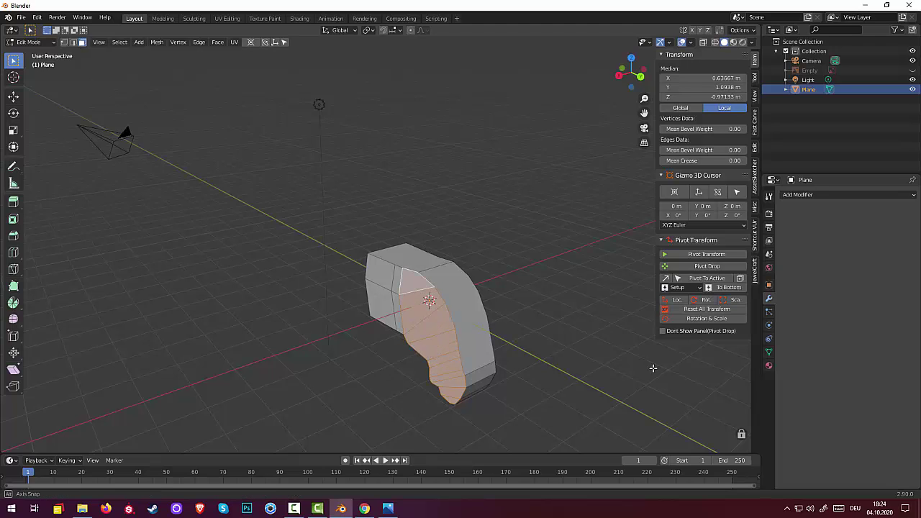
pyautogui.moveTo(413, 287); pyautogui.dragTo(602, 362, button='middle')
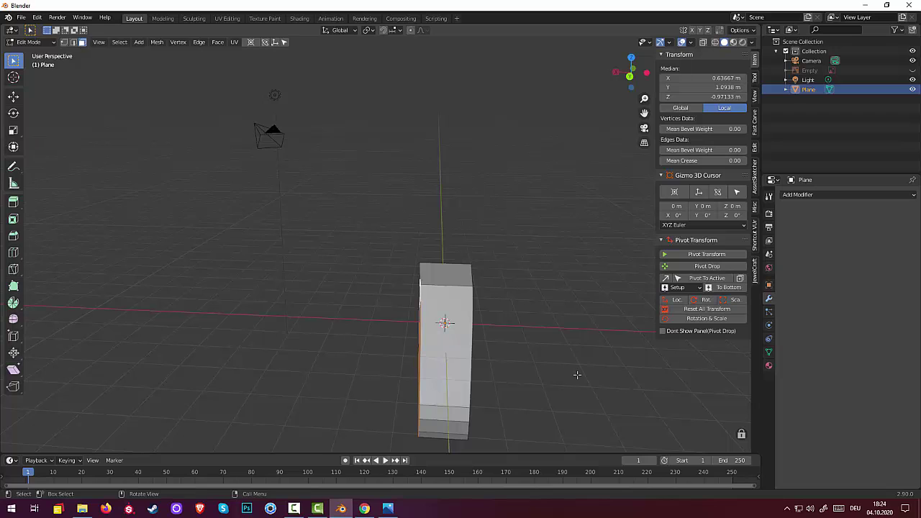
# Move the side faces outward along X, to a median X of 1.1008 m.
pyautogui.press('g')
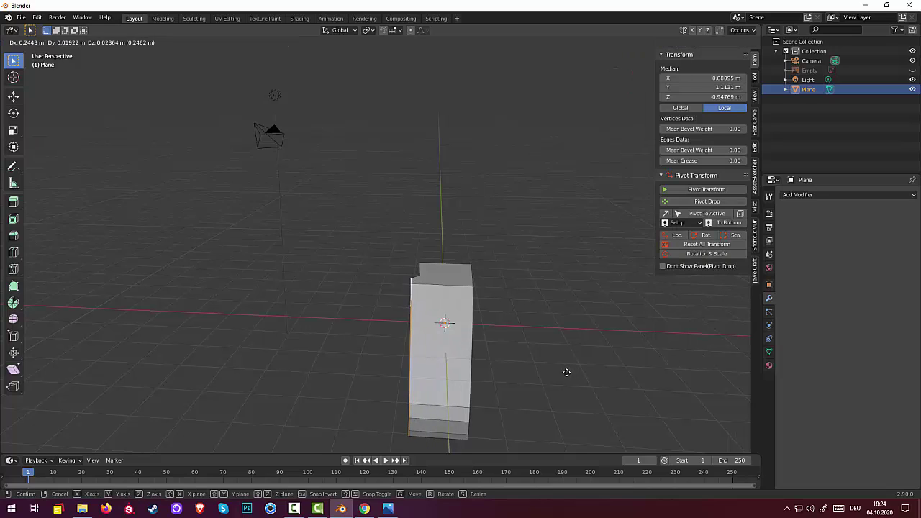
pyautogui.click(561, 373)
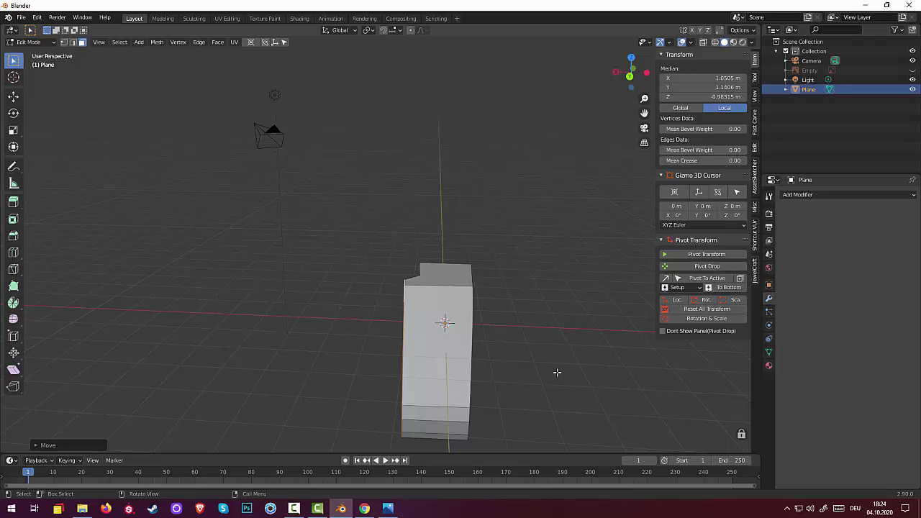
pyautogui.press('x')
pyautogui.press('Escape')
pyautogui.hotkey('ctrl', 'z')
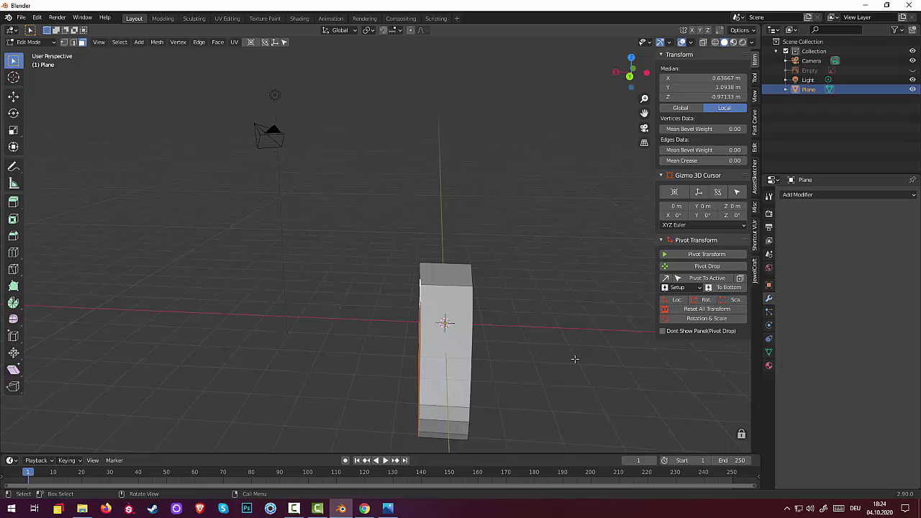
pyautogui.press('g')
pyautogui.press('x')
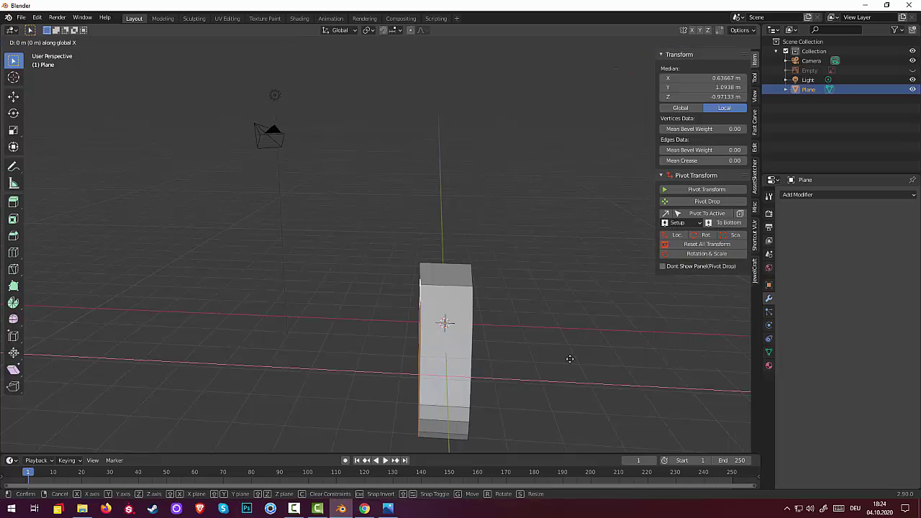
pyautogui.click(556, 360)
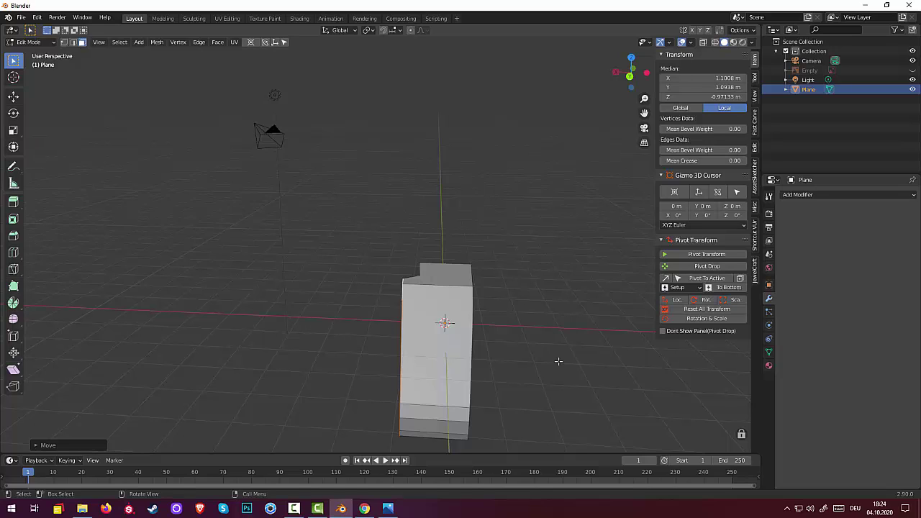
# Rotate the side faces about 8° around the global Y axis.
pyautogui.press('r')
pyautogui.press('y')
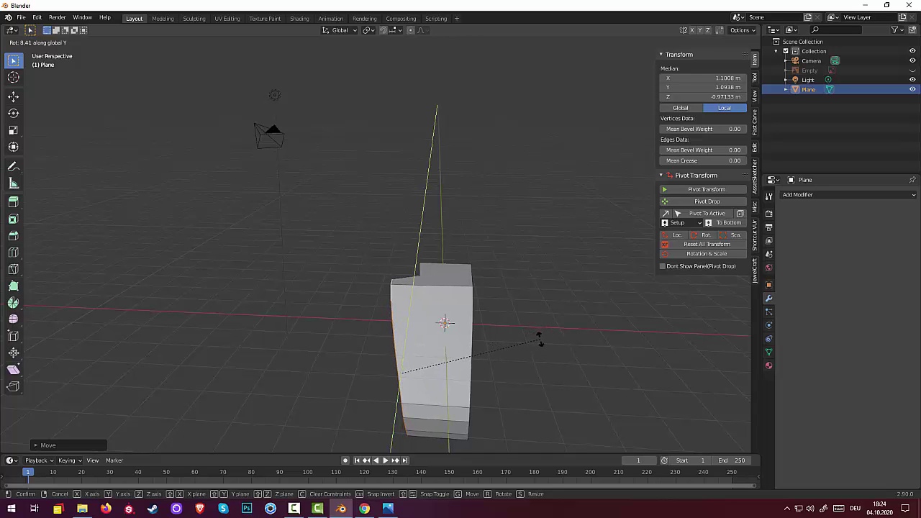
pyautogui.click(539, 338)
pyautogui.moveTo(607, 331)
pyautogui.mouseDown(button='middle')
pyautogui.moveTo(466, 337)
pyautogui.moveTo(481, 388)
pyautogui.mouseUp(button='middle')
pyautogui.scroll(2, 432, 370)
# Turn on X-ray wireframe shading and select faces along the boot's side.
pyautogui.scroll(2, 434, 330)
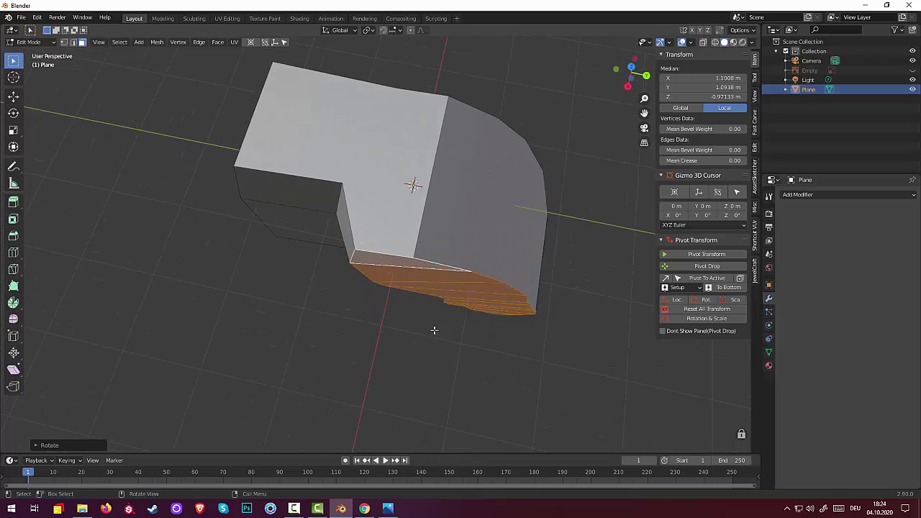
pyautogui.moveTo(434, 331)
pyautogui.mouseDown(button='middle')
pyautogui.moveTo(434, 241)
pyautogui.moveTo(457, 267)
pyautogui.moveTo(454, 299)
pyautogui.moveTo(475, 276)
pyautogui.moveTo(472, 265)
pyautogui.mouseUp(button='middle')
pyautogui.click(487, 370)
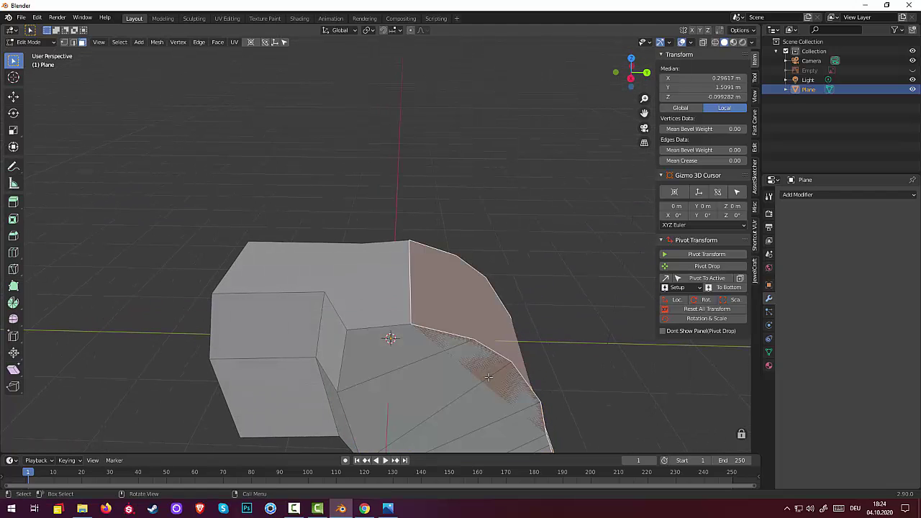
pyautogui.click(715, 41)
pyautogui.moveTo(581, 290)
pyautogui.mouseDown(button='middle')
pyautogui.moveTo(574, 275)
pyautogui.moveTo(566, 438)
pyautogui.moveTo(544, 427)
pyautogui.moveTo(398, 425)
pyautogui.moveTo(527, 424)
pyautogui.mouseUp(button='middle')
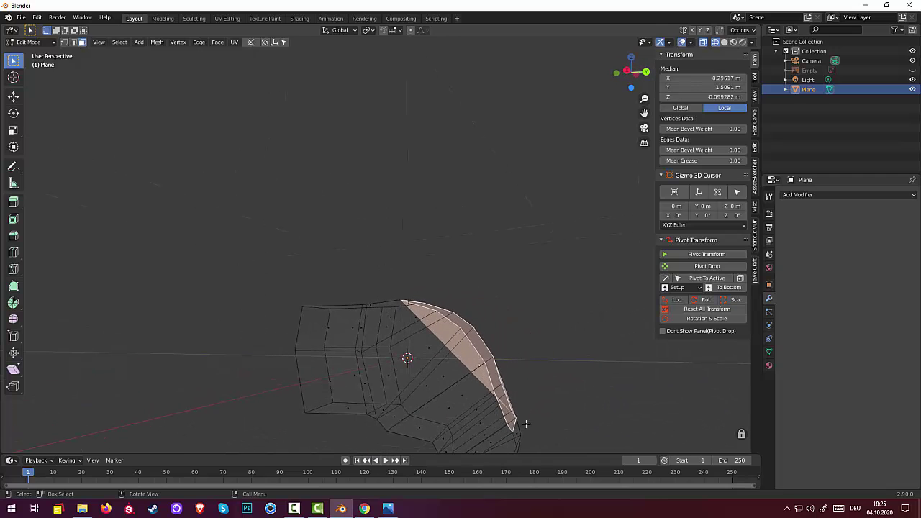
pyautogui.click(446, 335)
pyautogui.keyDown('alt'); pyautogui.click(479, 367); pyautogui.keyUp('alt')
pyautogui.moveTo(509, 380); pyautogui.dragTo(479, 401, button='middle')
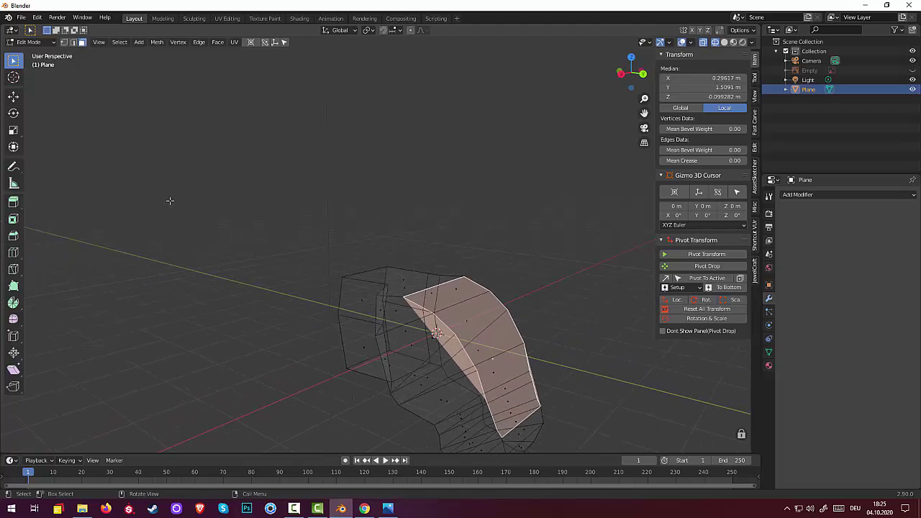
# Switch to vertex select mode and pick individual vertices on the mesh.
pyautogui.click(66, 41)
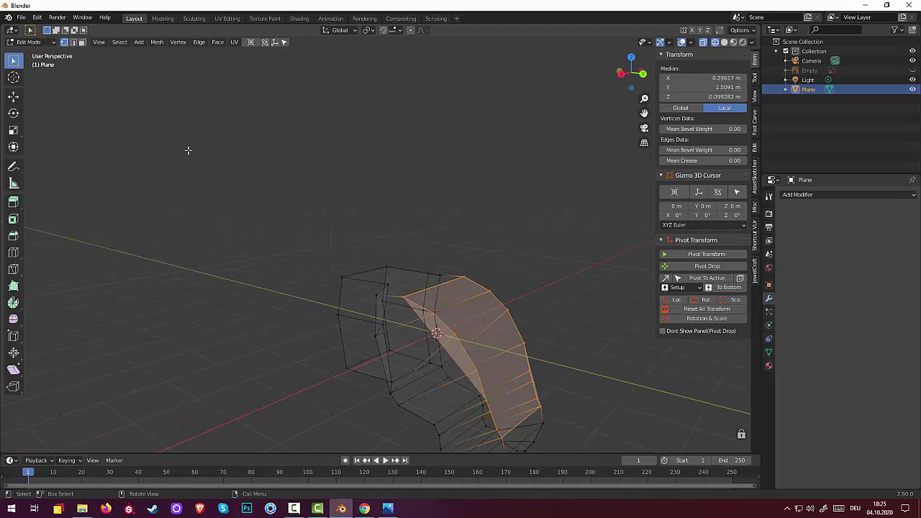
pyautogui.click(454, 355)
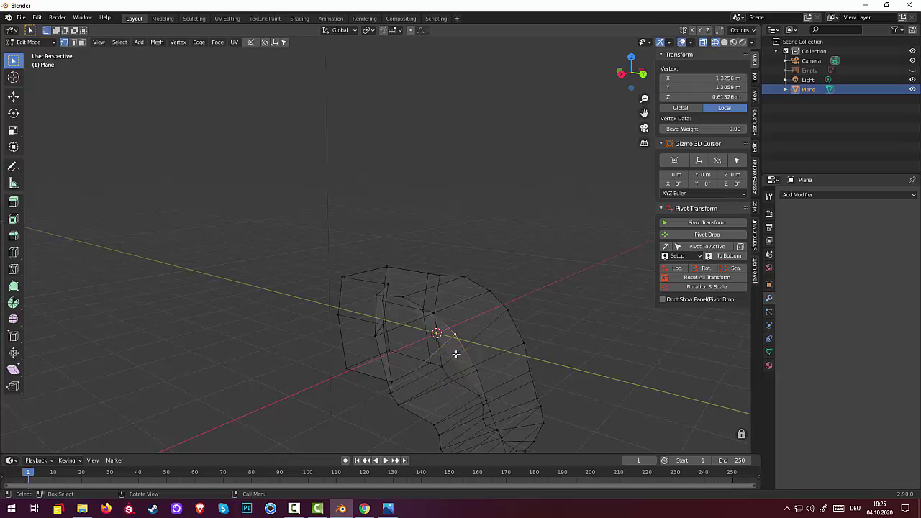
pyautogui.click(403, 309)
pyautogui.moveTo(520, 386)
pyautogui.mouseDown(button='middle')
pyautogui.moveTo(528, 395)
pyautogui.moveTo(499, 412)
pyautogui.moveTo(501, 389)
pyautogui.moveTo(551, 386)
pyautogui.moveTo(475, 408)
pyautogui.mouseUp(button='middle')
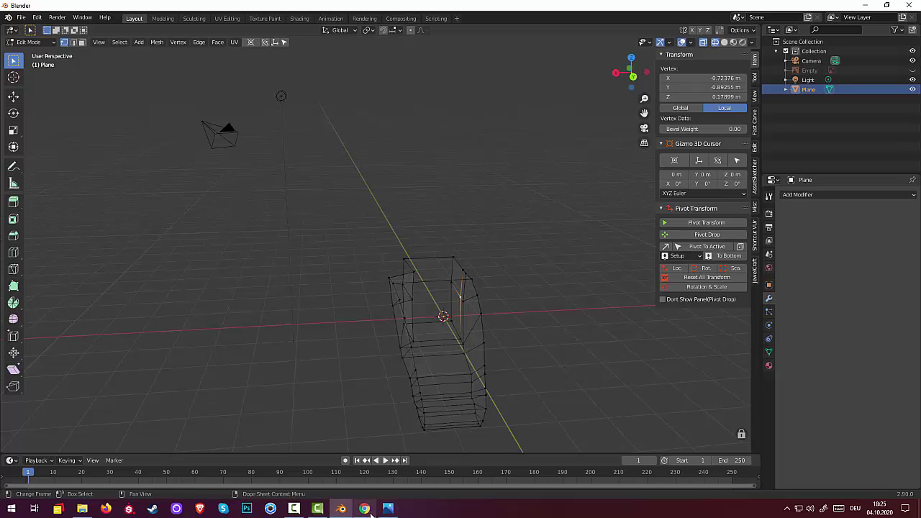
pyautogui.click(343, 511)
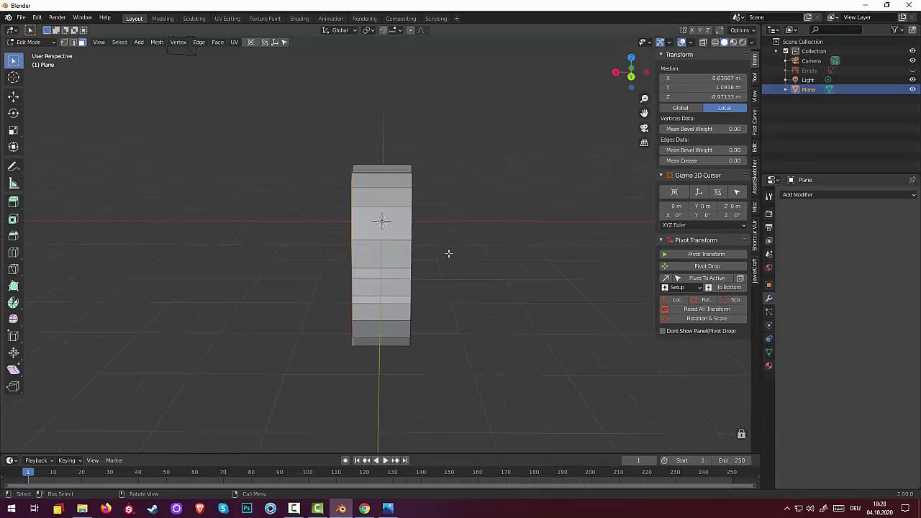
# Select ten side faces, from the upper face down to the toe.
pyautogui.moveTo(469, 251)
pyautogui.mouseDown(button='middle')
pyautogui.moveTo(477, 253)
pyautogui.moveTo(457, 263)
pyautogui.moveTo(418, 243)
pyautogui.moveTo(403, 247)
pyautogui.mouseUp(button='middle')
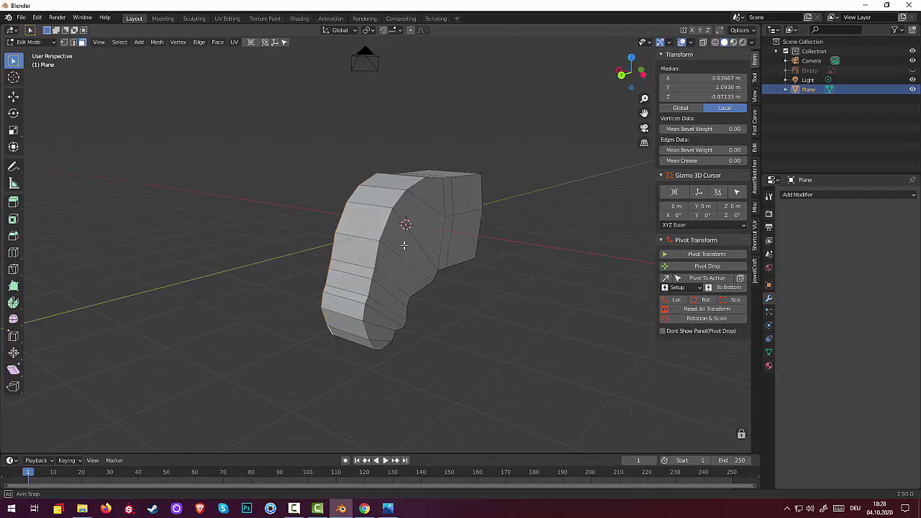
pyautogui.click(427, 195)
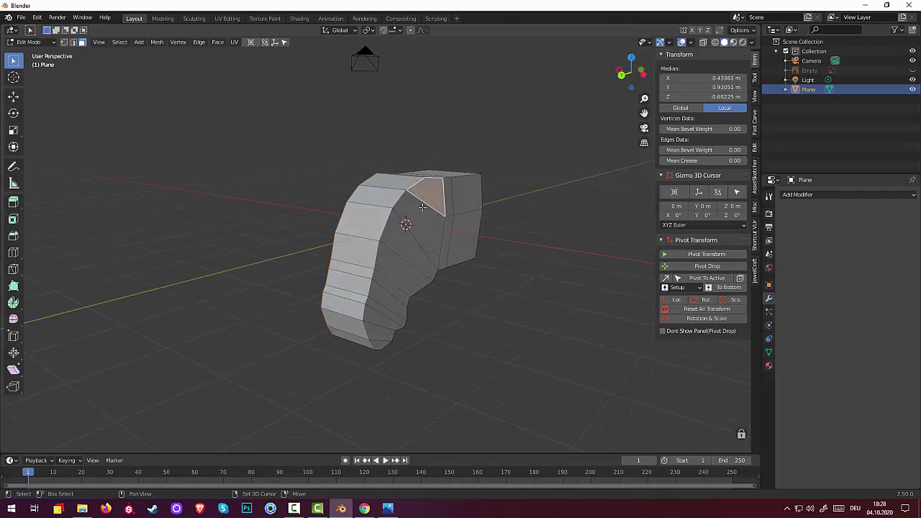
pyautogui.keyDown('shift'); pyautogui.click(411, 229); pyautogui.keyUp('shift')
pyautogui.keyDown('shift'); pyautogui.click(400, 260); pyautogui.keyUp('shift')
pyautogui.keyDown('shift'); pyautogui.click(393, 280); pyautogui.keyUp('shift')
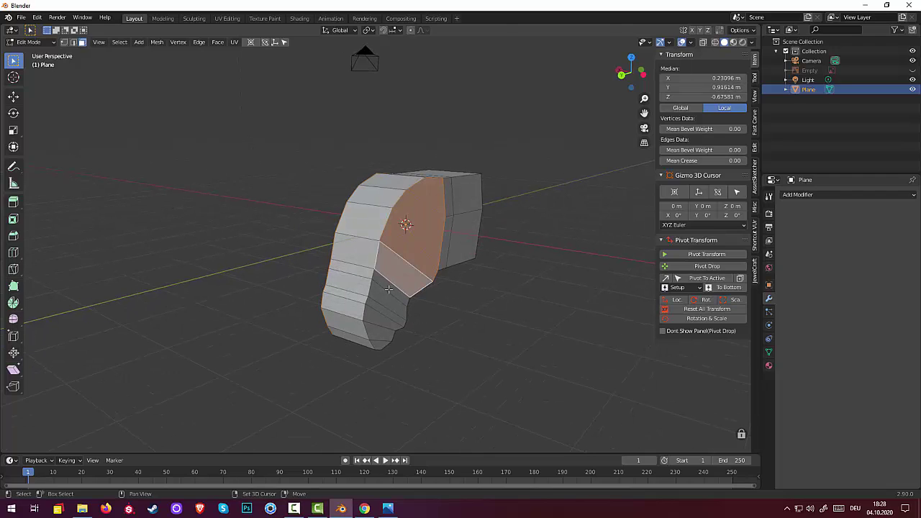
pyautogui.keyDown('shift'); pyautogui.click(389, 297); pyautogui.keyUp('shift')
pyautogui.keyDown('shift'); pyautogui.click(384, 311); pyautogui.keyUp('shift')
pyautogui.keyDown('shift'); pyautogui.click(383, 314); pyautogui.keyUp('shift')
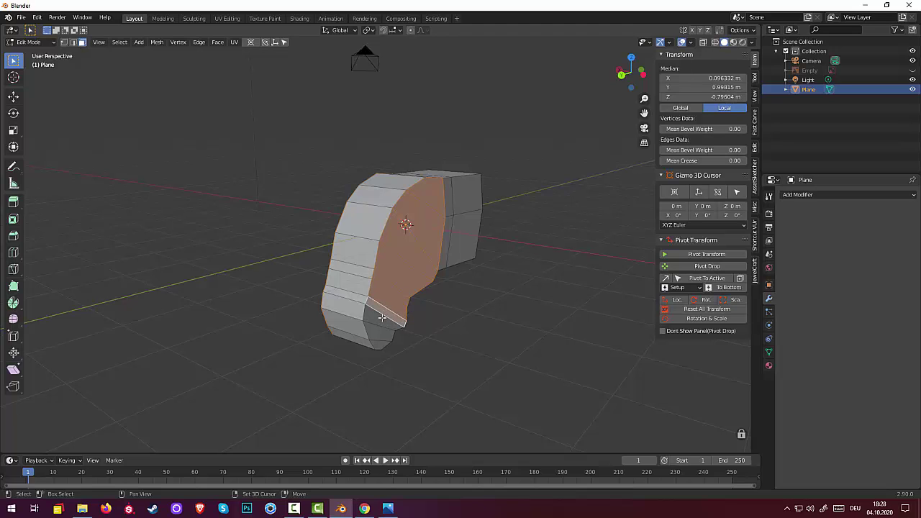
pyautogui.keyDown('shift'); pyautogui.click(381, 321); pyautogui.keyUp('shift')
pyautogui.keyDown('shift'); pyautogui.click(380, 331); pyautogui.keyUp('shift')
pyautogui.keyDown('shift'); pyautogui.click(378, 345); pyautogui.keyUp('shift')
pyautogui.moveTo(378, 344); pyautogui.dragTo(492, 311, button='middle')
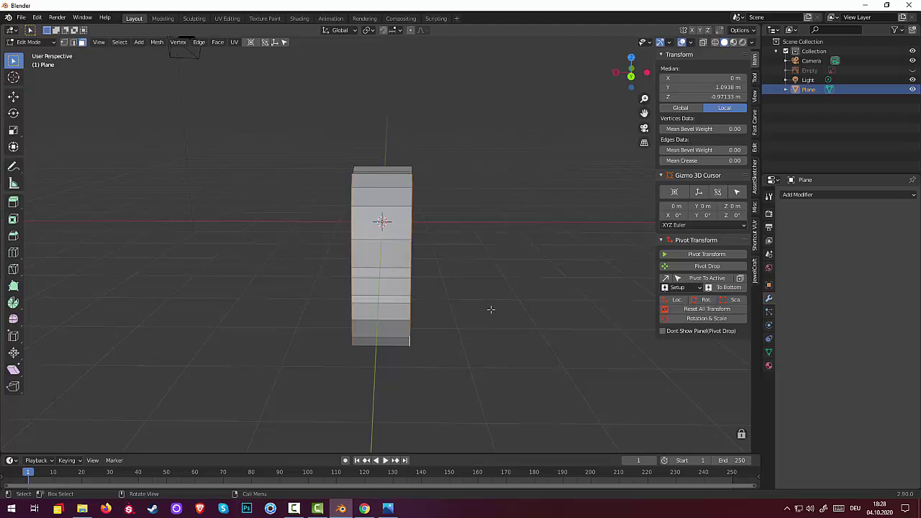
# Scale the selected side faces wider along X.
pyautogui.press('s')
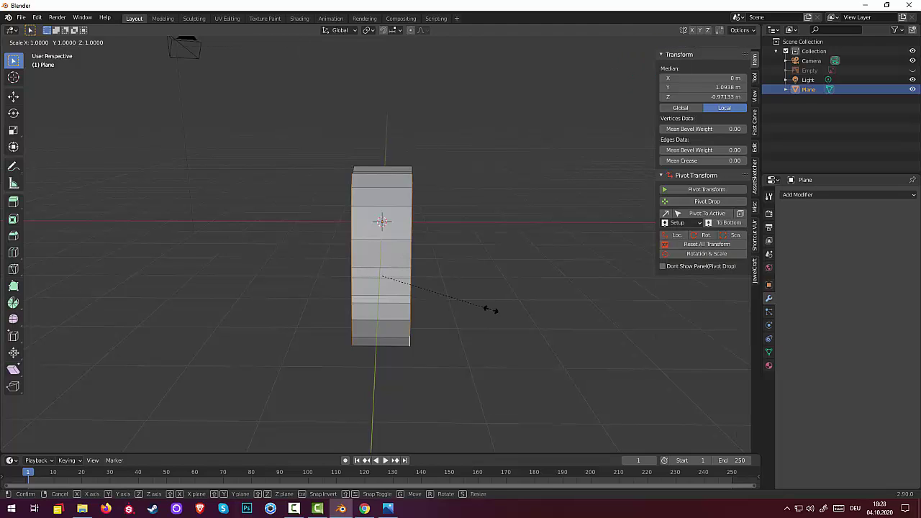
pyautogui.press('x')
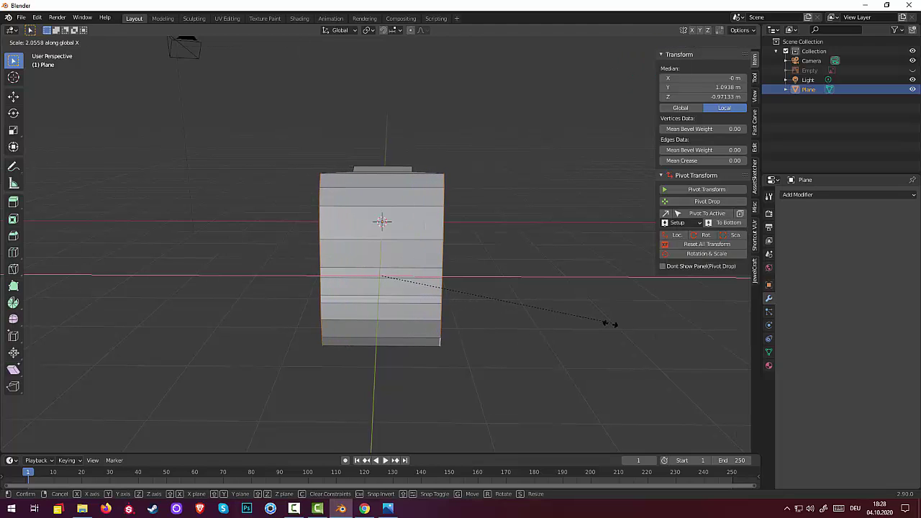
pyautogui.click(568, 320)
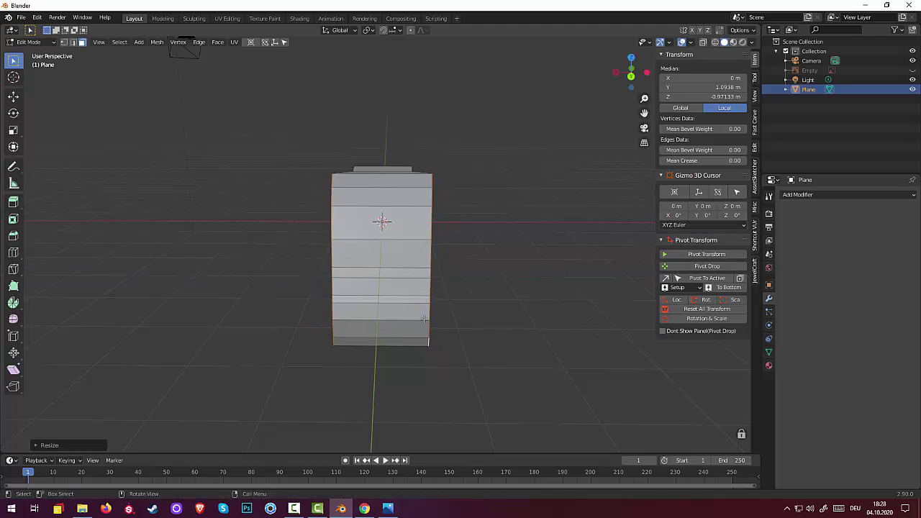
# Select the opposite side's faces, from the toe face up to the top face.
pyautogui.moveTo(452, 293); pyautogui.dragTo(410, 294, button='middle')
pyautogui.click(402, 345)
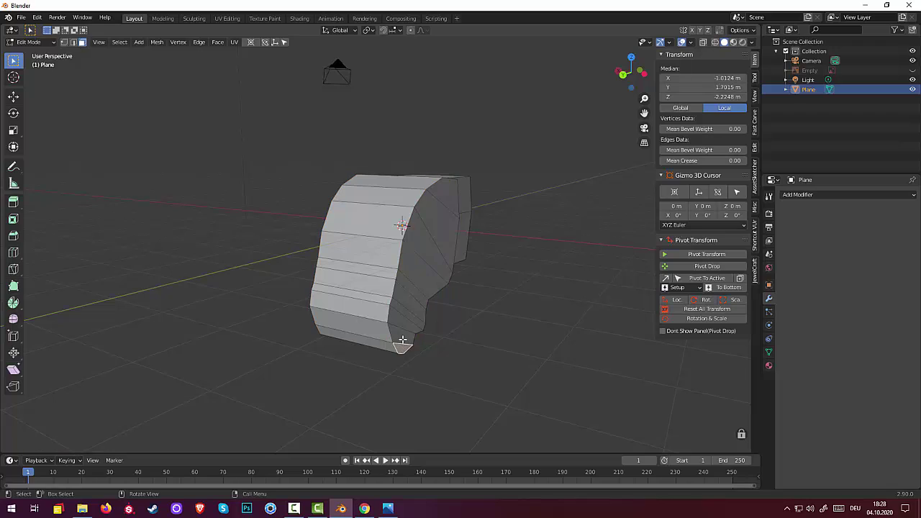
pyautogui.keyDown('shift'); pyautogui.click(407, 322); pyautogui.keyUp('shift')
pyautogui.keyDown('shift'); pyautogui.click(409, 317); pyautogui.keyUp('shift')
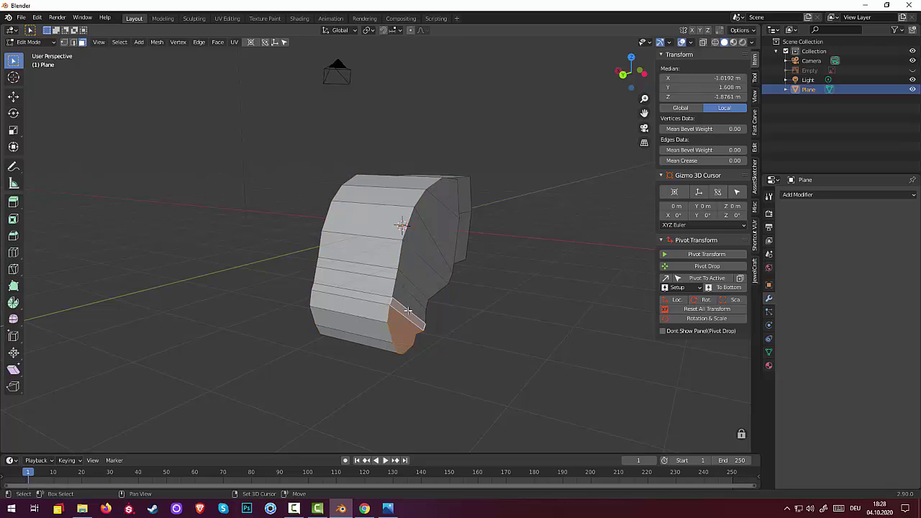
pyautogui.keyDown('shift'); pyautogui.click(410, 301); pyautogui.keyUp('shift')
pyautogui.keyDown('shift'); pyautogui.click(417, 283); pyautogui.keyUp('shift')
pyautogui.keyDown('shift'); pyautogui.click(432, 257); pyautogui.keyUp('shift')
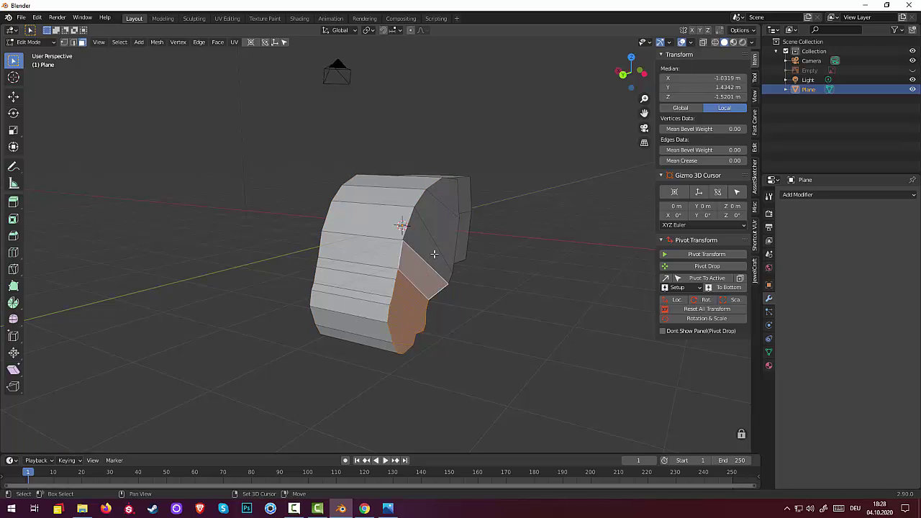
pyautogui.keyDown('shift'); pyautogui.click(438, 245); pyautogui.keyUp('shift')
pyautogui.keyDown('shift'); pyautogui.click(448, 203); pyautogui.keyUp('shift')
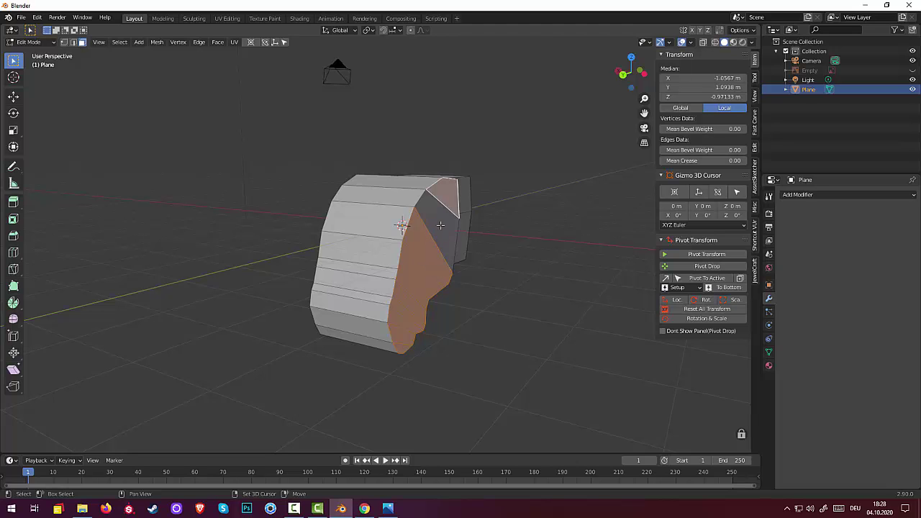
pyautogui.moveTo(517, 256)
pyautogui.mouseDown(button='middle')
pyautogui.moveTo(569, 267)
pyautogui.moveTo(553, 263)
pyautogui.mouseUp(button='middle')
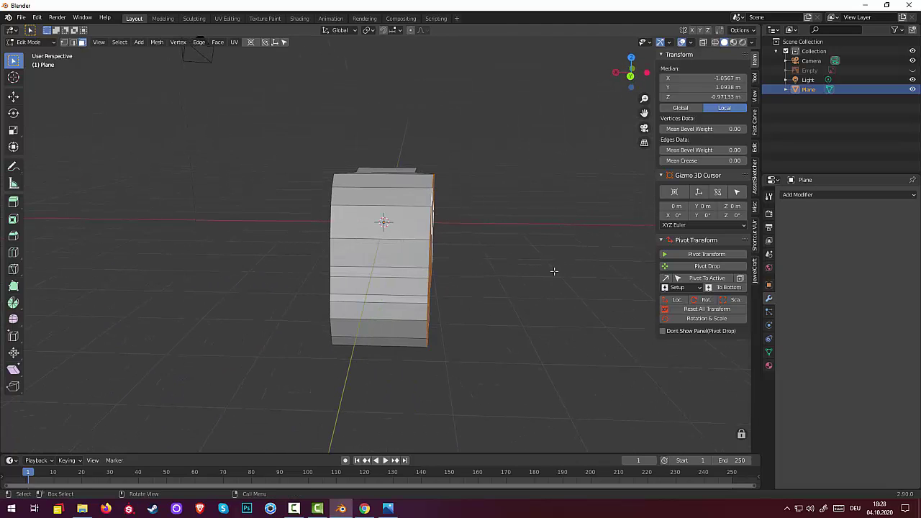
# In back orthographic view, rotate that side about 12° inward.
pyautogui.press('KP_3')
pyautogui.press('KP_1')
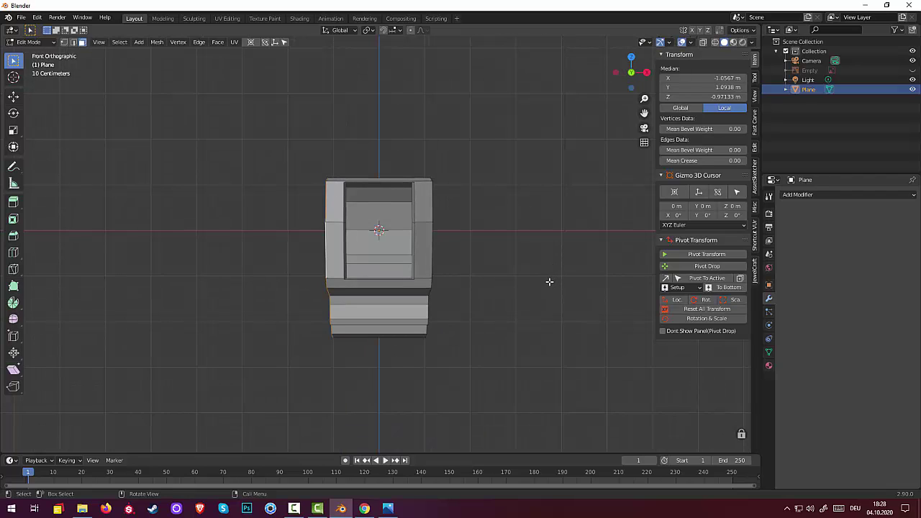
pyautogui.press('ctrl+KP_1')
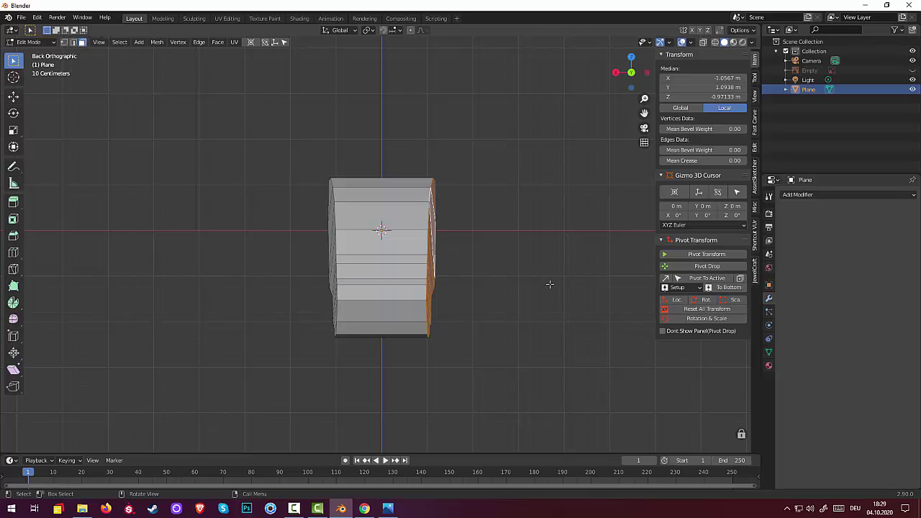
pyautogui.press('r')
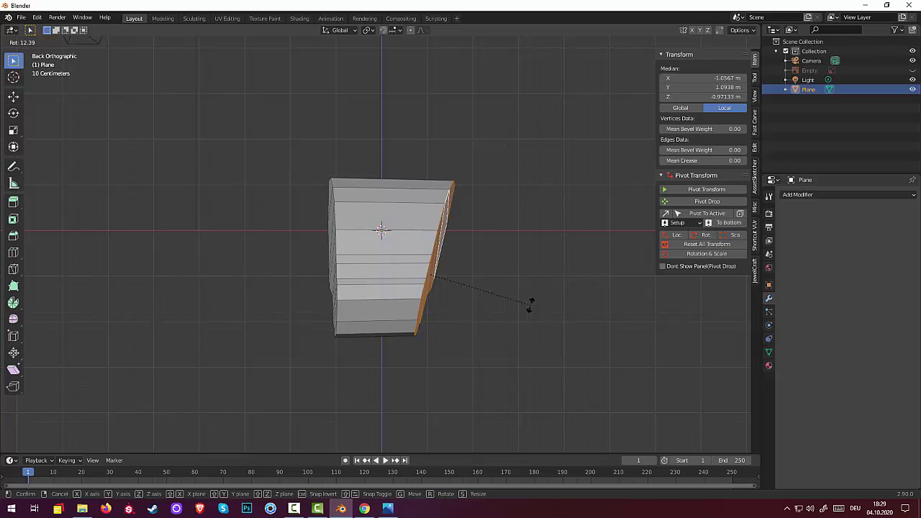
pyautogui.click(531, 305)
pyautogui.moveTo(491, 316)
pyautogui.mouseDown(button='middle')
pyautogui.moveTo(610, 312)
pyautogui.moveTo(420, 247)
pyautogui.mouseUp(button='middle')
# Select the other side's faces, from the upper-left down to the tip face.
pyautogui.click(327, 196)
pyautogui.keyDown('shift'); pyautogui.click(336, 237); pyautogui.keyUp('shift')
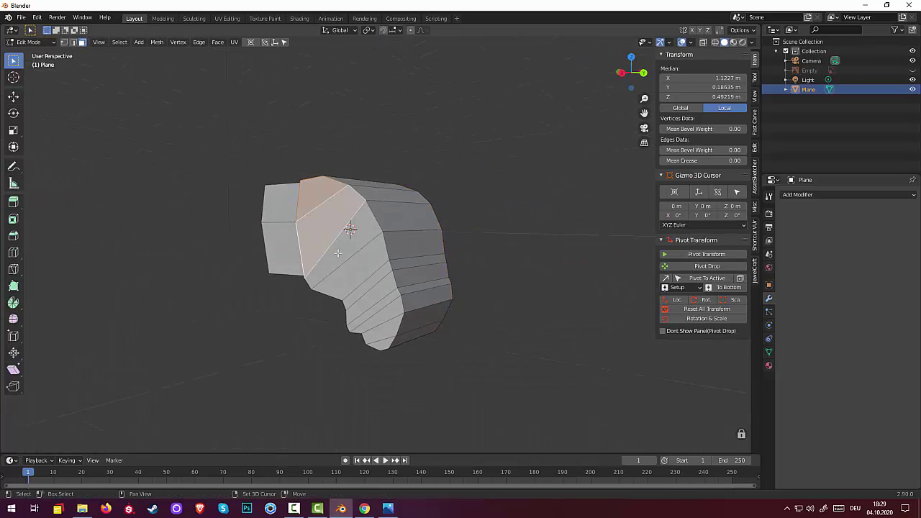
pyautogui.keyDown('shift'); pyautogui.click(353, 262); pyautogui.keyUp('shift')
pyautogui.keyDown('shift'); pyautogui.click(366, 276); pyautogui.keyUp('shift')
pyautogui.keyDown('shift'); pyautogui.click(374, 285); pyautogui.keyUp('shift')
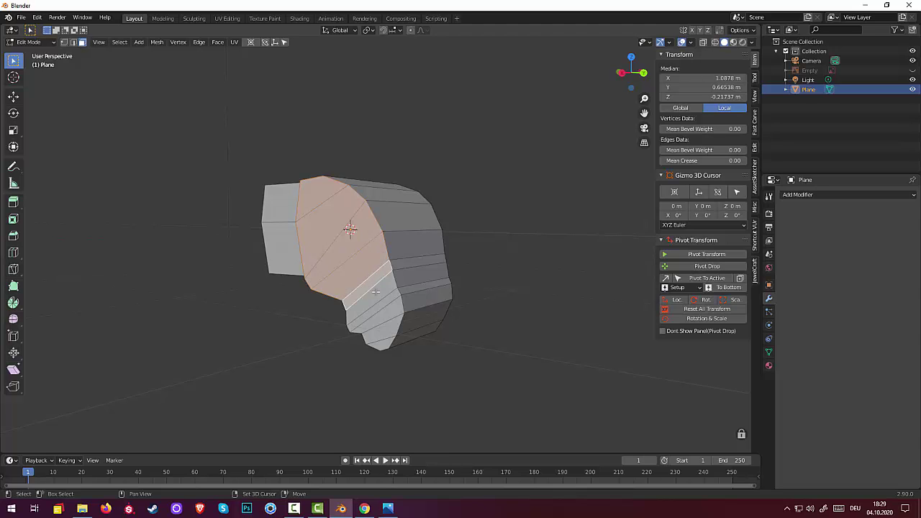
pyautogui.keyDown('shift'); pyautogui.click(377, 301); pyautogui.keyUp('shift')
pyautogui.keyDown('shift'); pyautogui.click(378, 312); pyautogui.keyUp('shift')
pyautogui.keyDown('shift'); pyautogui.click(379, 323); pyautogui.keyUp('shift')
pyautogui.keyDown('shift'); pyautogui.click(380, 333); pyautogui.keyUp('shift')
pyautogui.keyDown('shift'); pyautogui.click(383, 344); pyautogui.keyUp('shift')
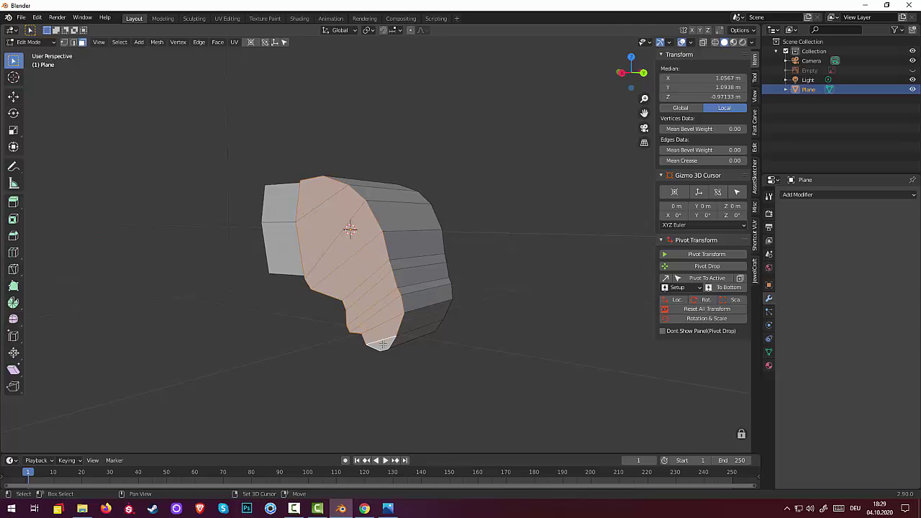
pyautogui.moveTo(383, 344)
pyautogui.mouseDown(button='middle')
pyautogui.moveTo(488, 335)
pyautogui.moveTo(421, 324)
pyautogui.moveTo(438, 330)
pyautogui.mouseUp(button='middle')
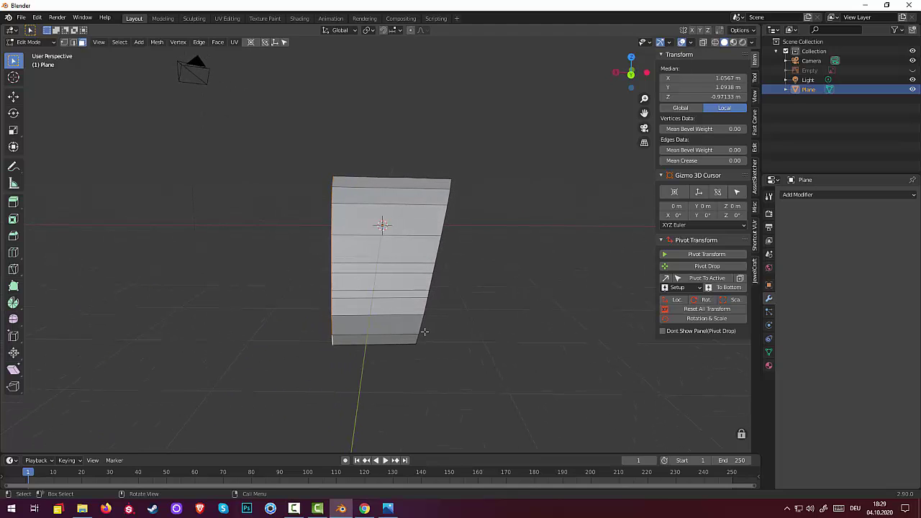
# In back orthographic view, rotate the opposite side column about -12.42° inward.
pyautogui.press('KP_1')
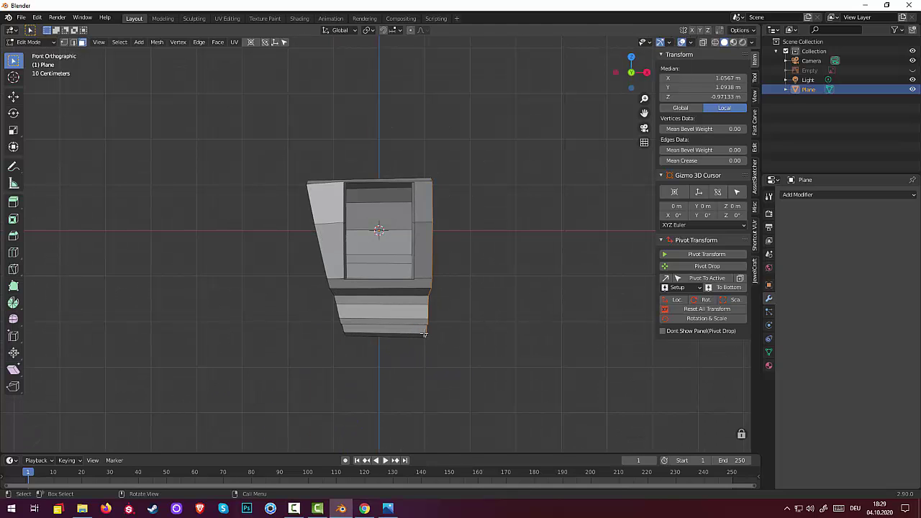
pyautogui.press('ctrl+KP_1')
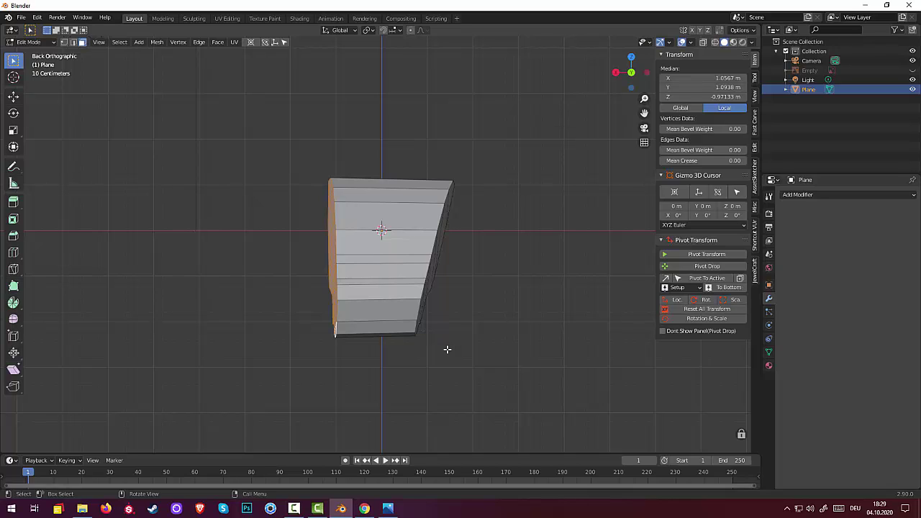
pyautogui.press('r')
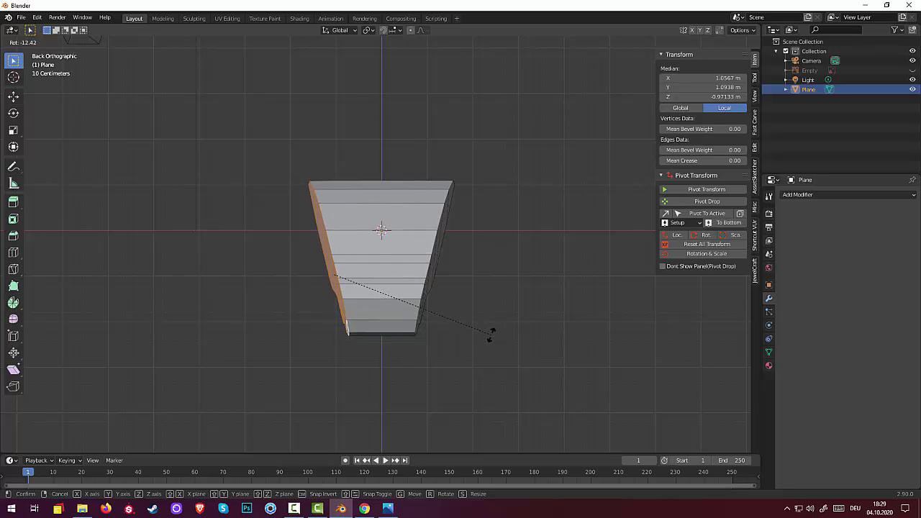
pyautogui.click(488, 337)
pyautogui.moveTo(488, 337)
pyautogui.mouseDown(button='middle')
pyautogui.moveTo(376, 340)
pyautogui.moveTo(403, 329)
pyautogui.moveTo(483, 333)
pyautogui.moveTo(489, 372)
pyautogui.moveTo(481, 372)
pyautogui.moveTo(528, 376)
pyautogui.moveTo(609, 352)
pyautogui.moveTo(596, 381)
pyautogui.moveTo(552, 399)
pyautogui.moveTo(444, 382)
pyautogui.mouseUp(button='middle')
pyautogui.scroll(2, 479, 374)
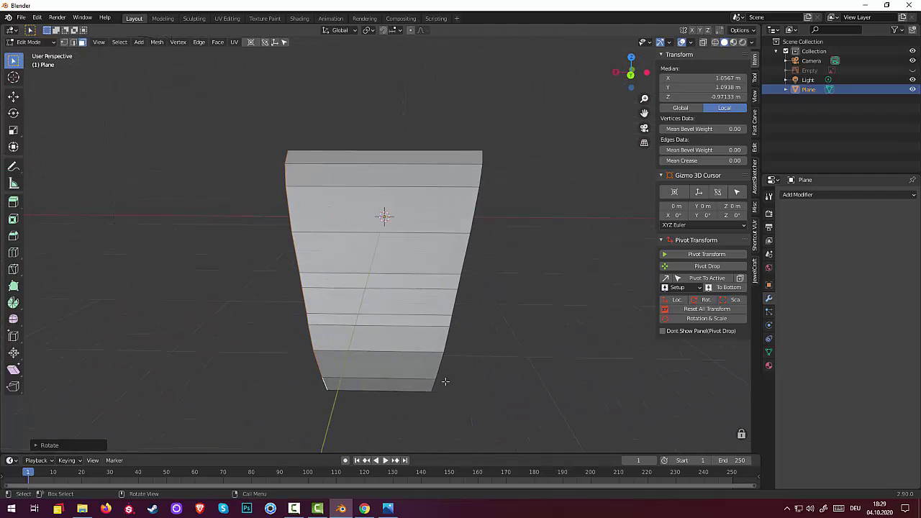
# Add two vertical edge loops down the boot with a loop cut.
pyautogui.click(388, 379)
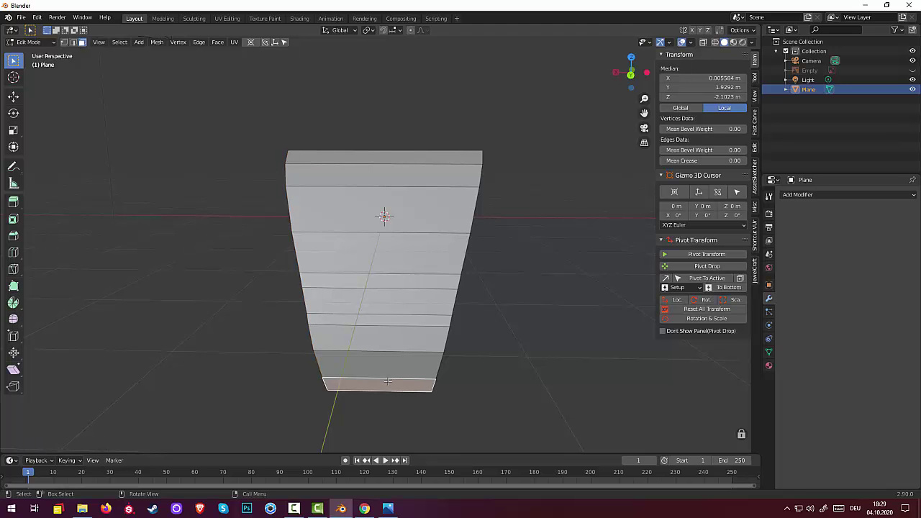
pyautogui.scroll(-3, 398, 367)
pyautogui.moveTo(398, 312)
pyautogui.mouseDown(button='middle')
pyautogui.moveTo(396, 343)
pyautogui.moveTo(401, 336)
pyautogui.mouseUp(button='middle')
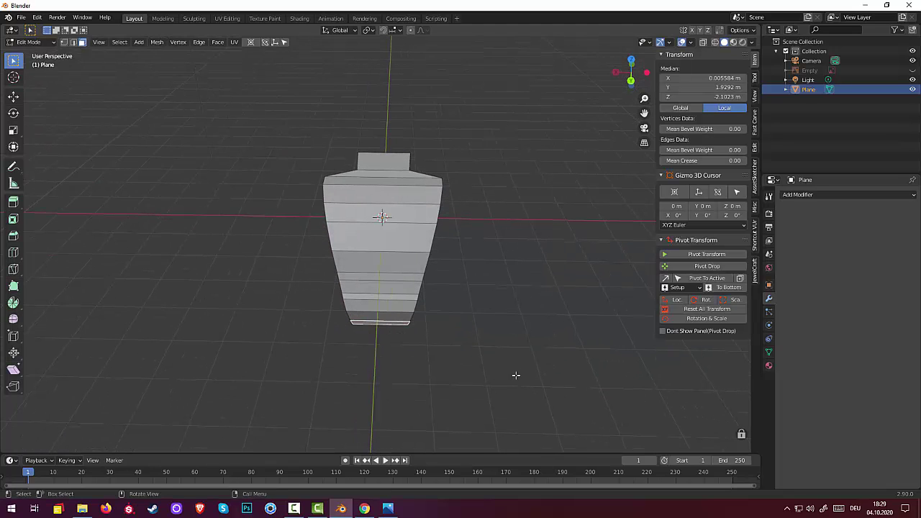
pyautogui.press('ctrl')
pyautogui.hotkey('ctrl', 'r')
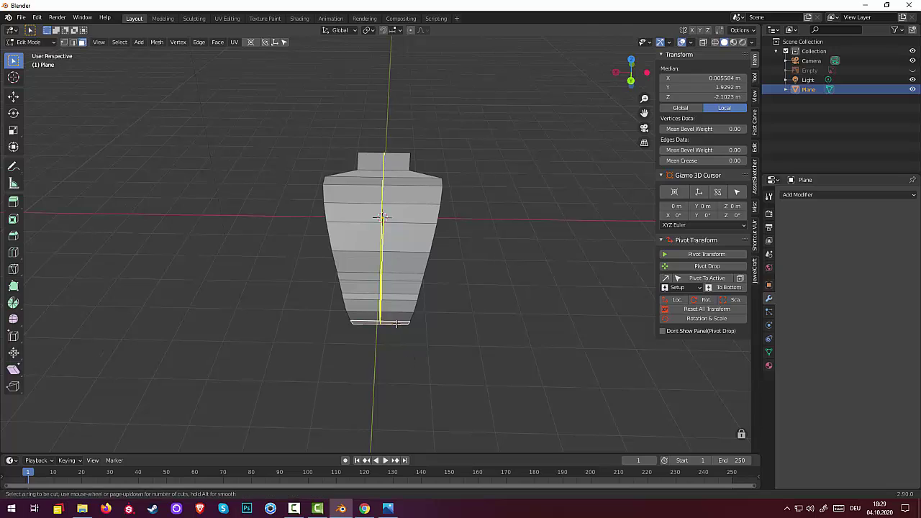
pyautogui.scroll(1, 381, 217)
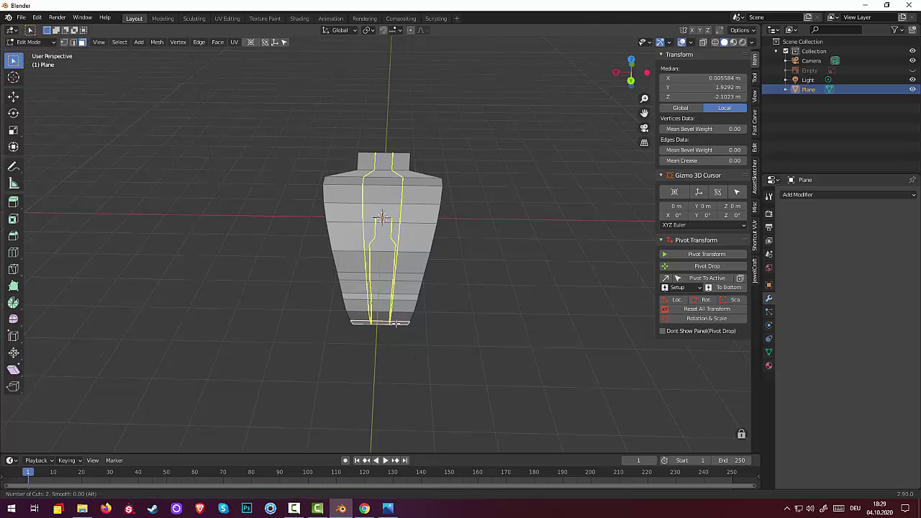
pyautogui.click(395, 324)
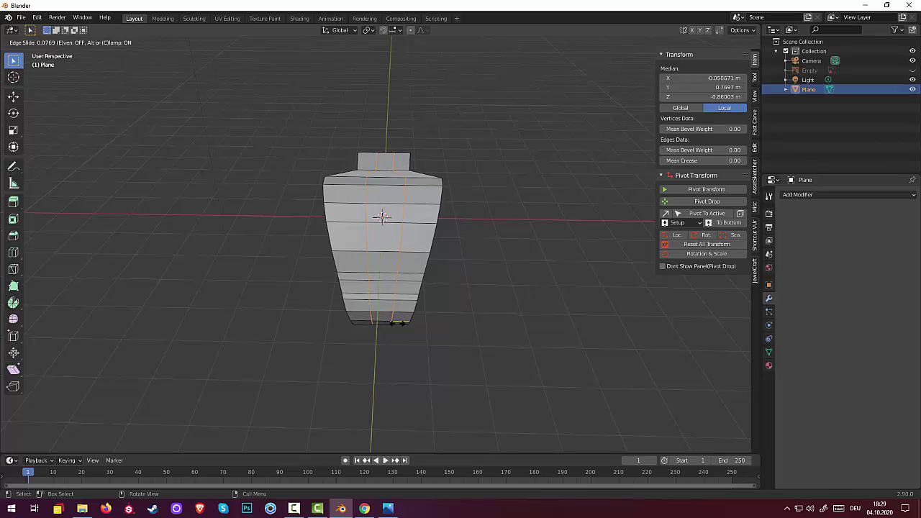
pyautogui.rightClick(395, 321)
# Scale the two new edge loops outward along X toward the sides.
pyautogui.press('s')
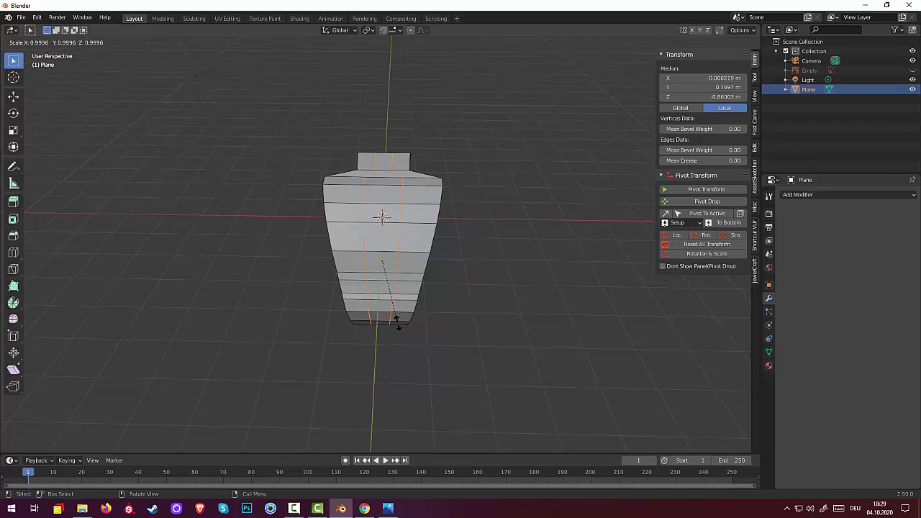
pyautogui.press('x')
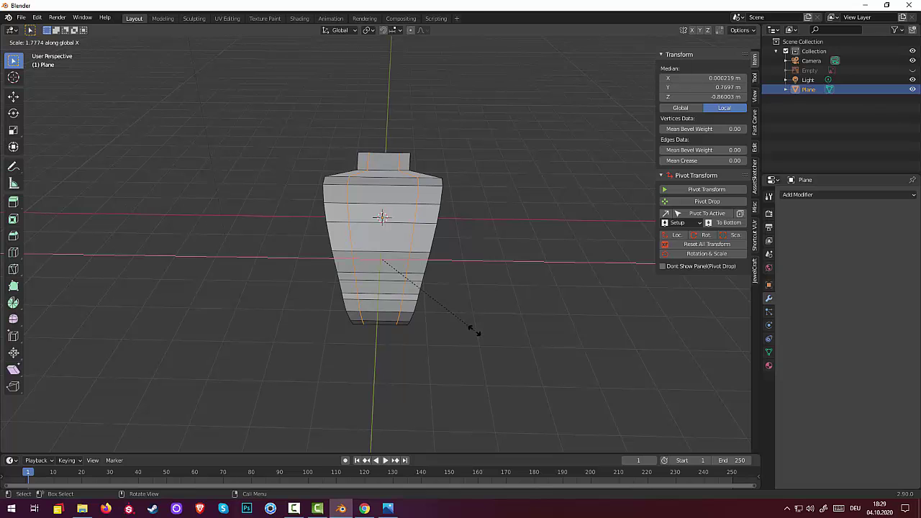
pyautogui.rightClick(478, 329)
pyautogui.moveTo(477, 329)
pyautogui.mouseDown(button='middle')
pyautogui.moveTo(588, 329)
pyautogui.moveTo(578, 333)
pyautogui.mouseUp(button='middle')
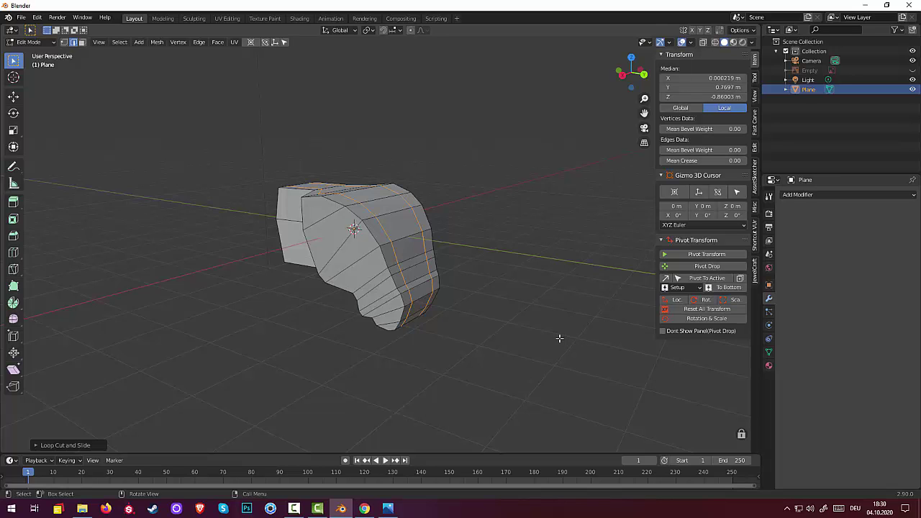
pyautogui.moveTo(559, 337)
pyautogui.mouseDown(button='middle')
pyautogui.moveTo(456, 337)
pyautogui.moveTo(487, 346)
pyautogui.moveTo(487, 326)
pyautogui.moveTo(479, 372)
pyautogui.moveTo(500, 370)
pyautogui.moveTo(483, 335)
pyautogui.moveTo(442, 336)
pyautogui.moveTo(448, 350)
pyautogui.moveTo(490, 362)
pyautogui.moveTo(486, 321)
pyautogui.moveTo(472, 333)
pyautogui.mouseUp(button='middle')
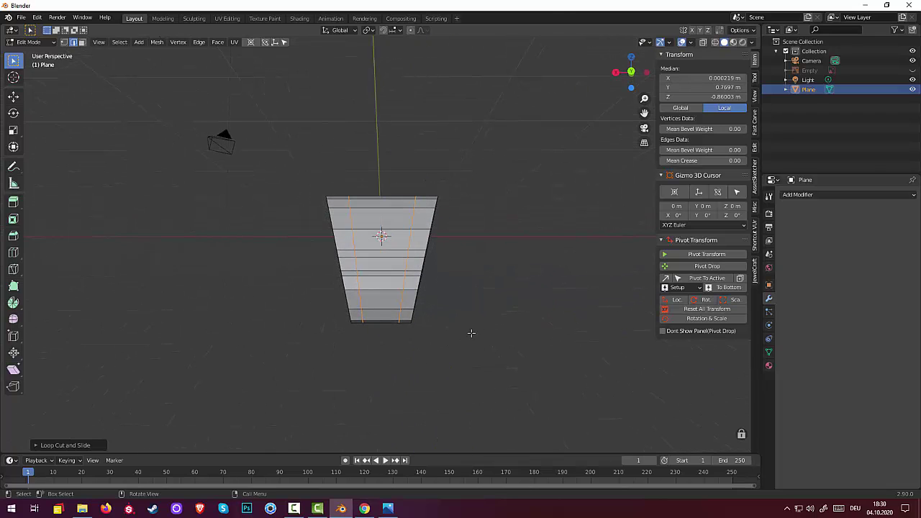
# Add a vertical loop cut at the centre of the boot and deselect it.
pyautogui.click(384, 198)
pyautogui.press('ctrl')
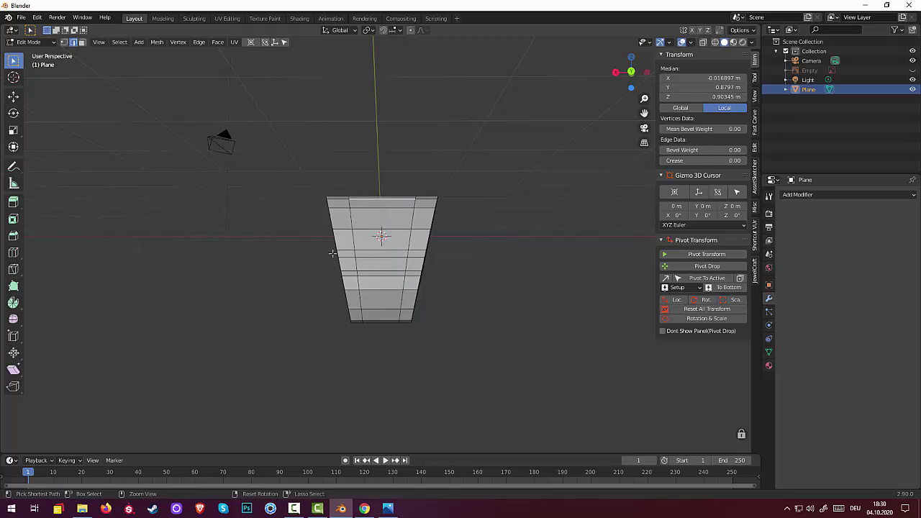
pyautogui.hotkey('ctrl', 'r')
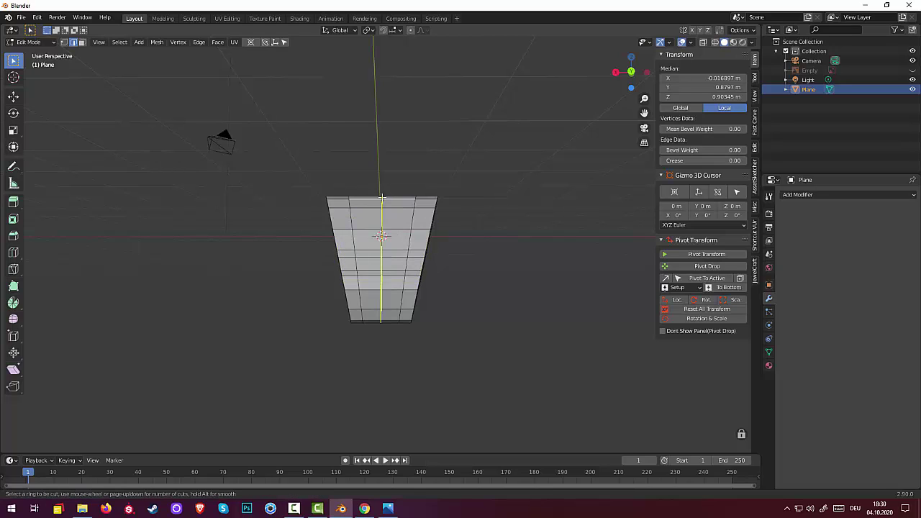
pyautogui.click(382, 196)
pyautogui.rightClick(382, 196)
pyautogui.click(576, 338)
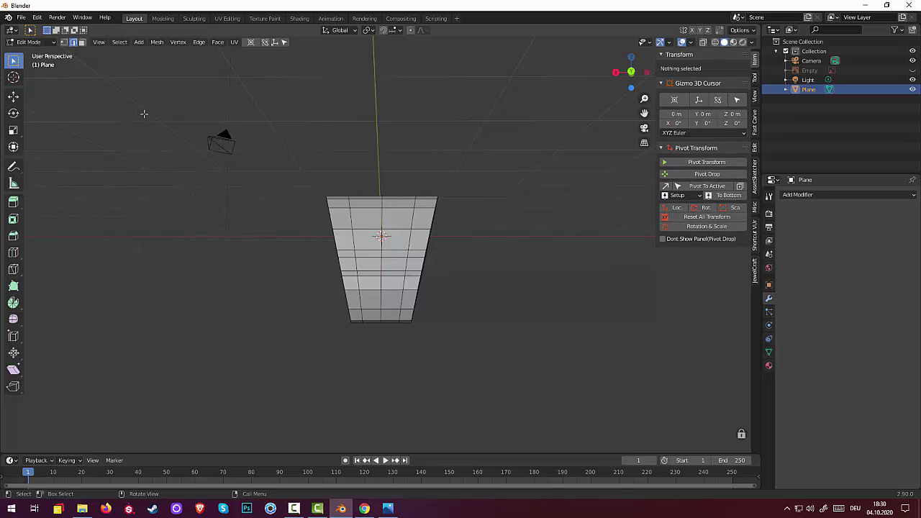
# Switch to vertex select mode and view the mesh from the front.
pyautogui.click(64, 41)
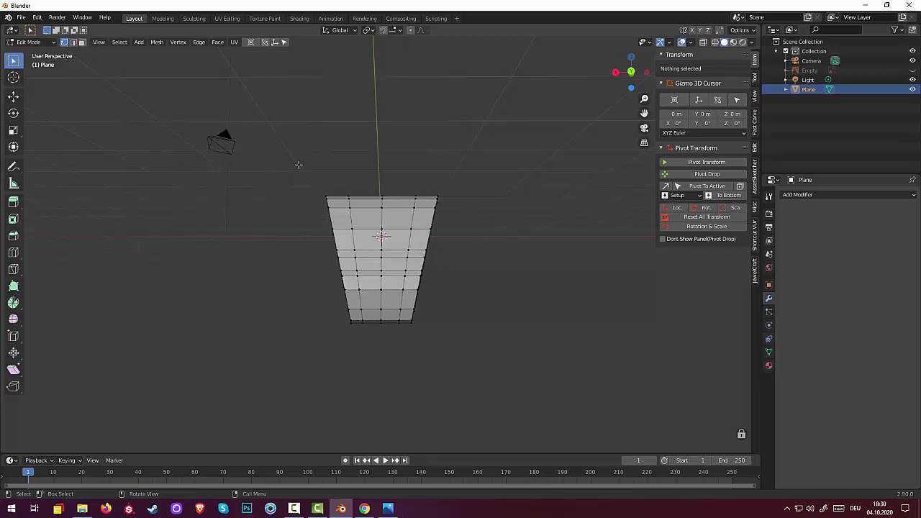
pyautogui.press('KP_3')
pyautogui.press('ctrl+KP_3')
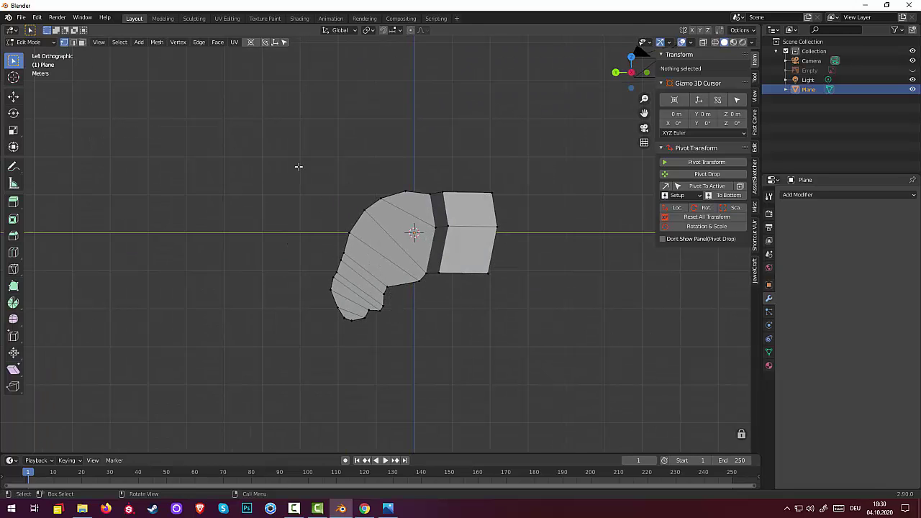
pyautogui.press('KP_1')
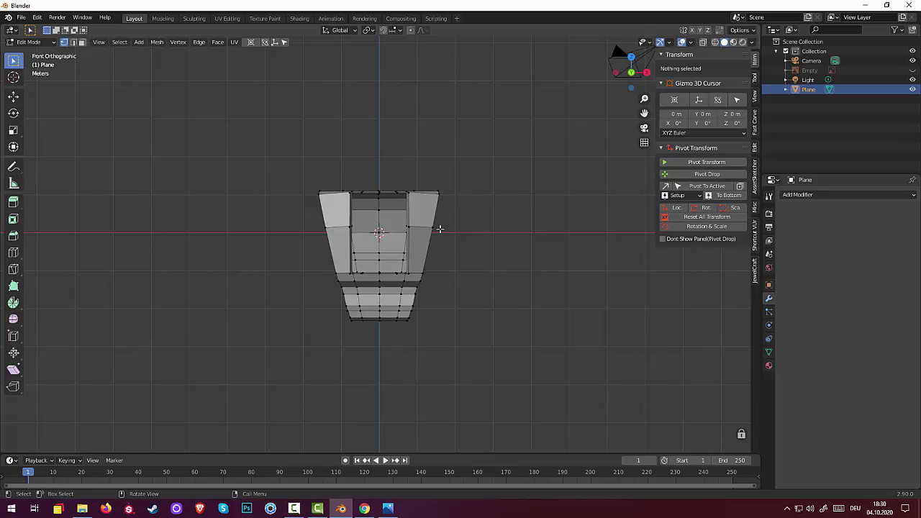
# Box-select the right-half vertices in wireframe and delete them.
pyautogui.moveTo(385, 168); pyautogui.dragTo(547, 402)
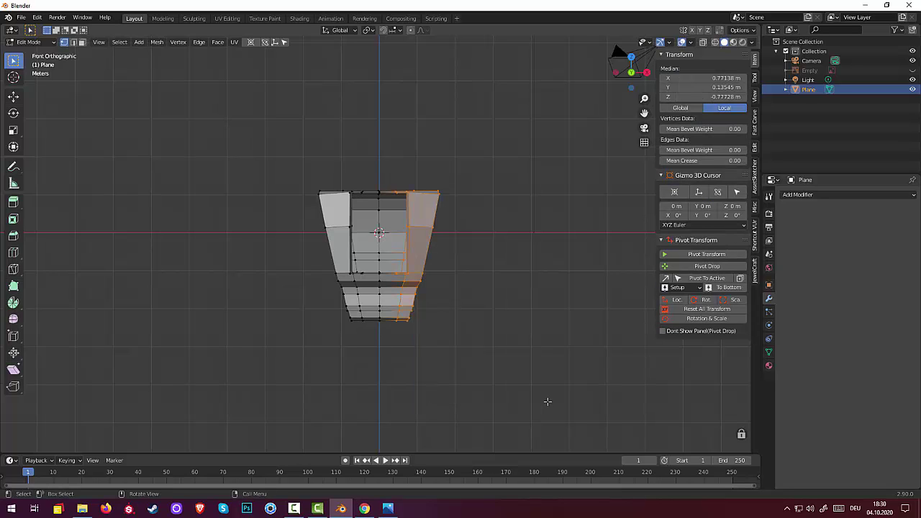
pyautogui.click(715, 41)
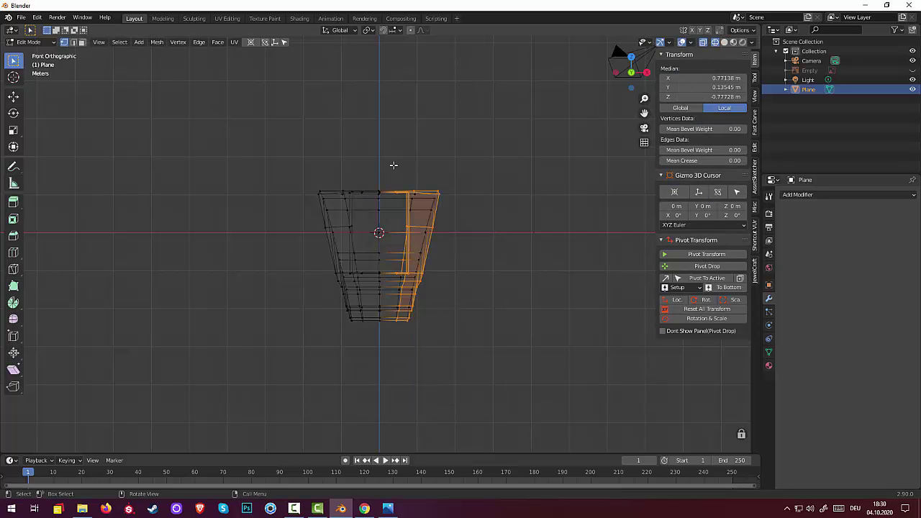
pyautogui.moveTo(397, 181)
pyautogui.mouseDown()
pyautogui.moveTo(533, 397)
pyautogui.moveTo(613, 422)
pyautogui.mouseUp()
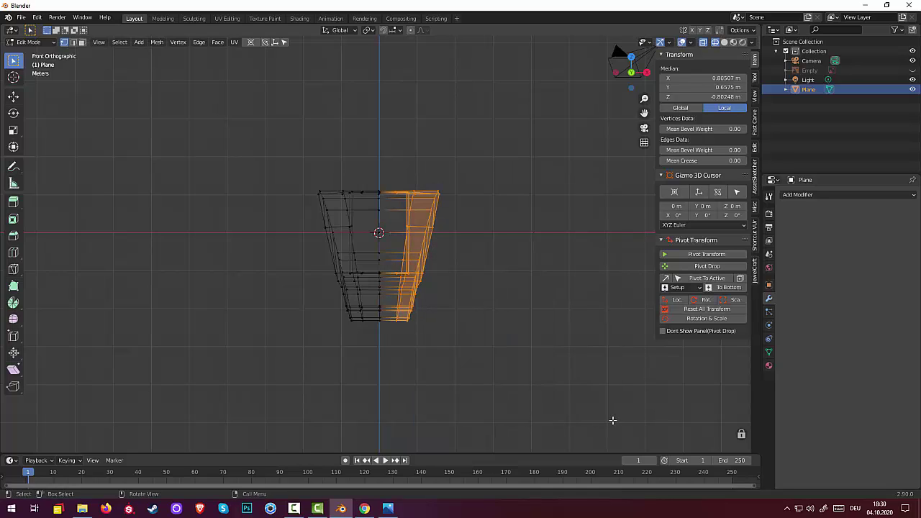
pyautogui.press('x')
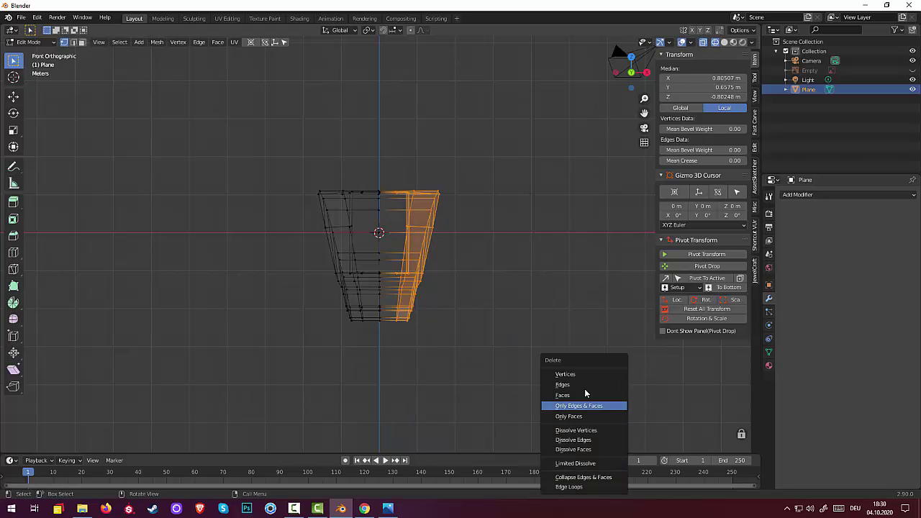
pyautogui.click(581, 373)
pyautogui.moveTo(545, 338); pyautogui.dragTo(333, 345, button='middle')
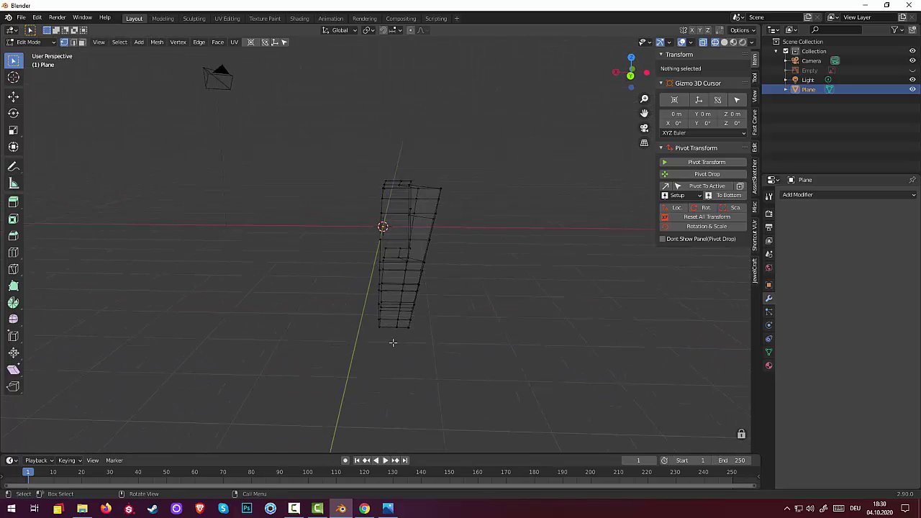
pyautogui.moveTo(392, 343); pyautogui.dragTo(396, 391, button='middle')
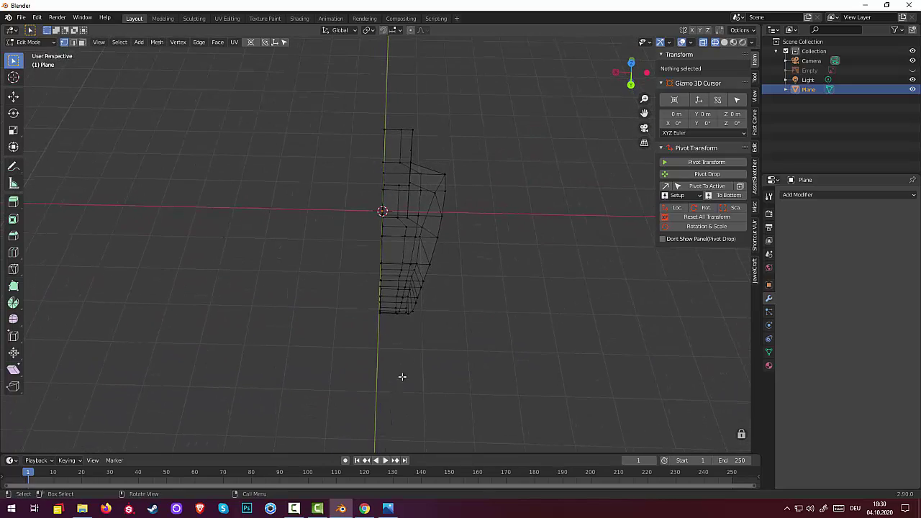
# Return to solid shading and switch back to Object Mode.
pyautogui.click(724, 42)
pyautogui.moveTo(471, 216)
pyautogui.mouseDown(button='middle')
pyautogui.moveTo(456, 165)
pyautogui.moveTo(468, 154)
pyautogui.mouseUp(button='middle')
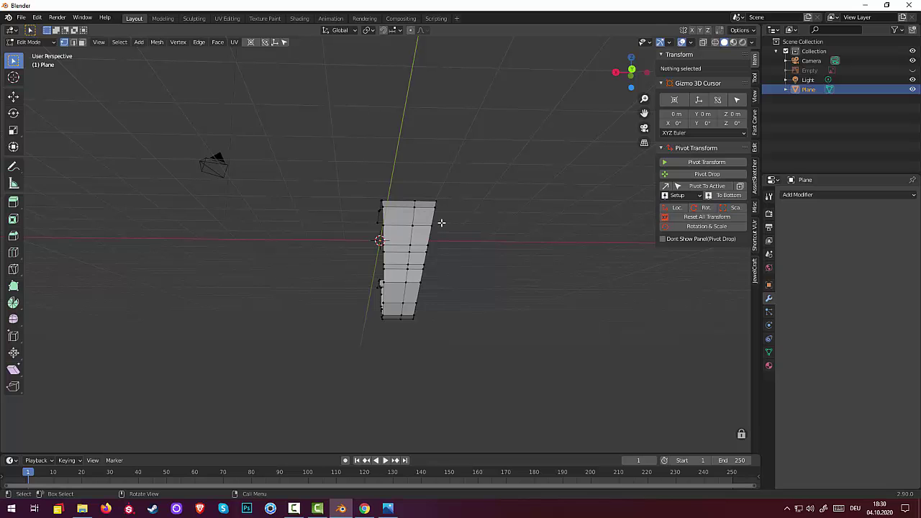
pyautogui.moveTo(454, 231)
pyautogui.mouseDown(button='middle')
pyautogui.moveTo(371, 258)
pyautogui.moveTo(297, 211)
pyautogui.moveTo(460, 267)
pyautogui.moveTo(447, 257)
pyautogui.moveTo(454, 245)
pyautogui.mouseUp(button='middle')
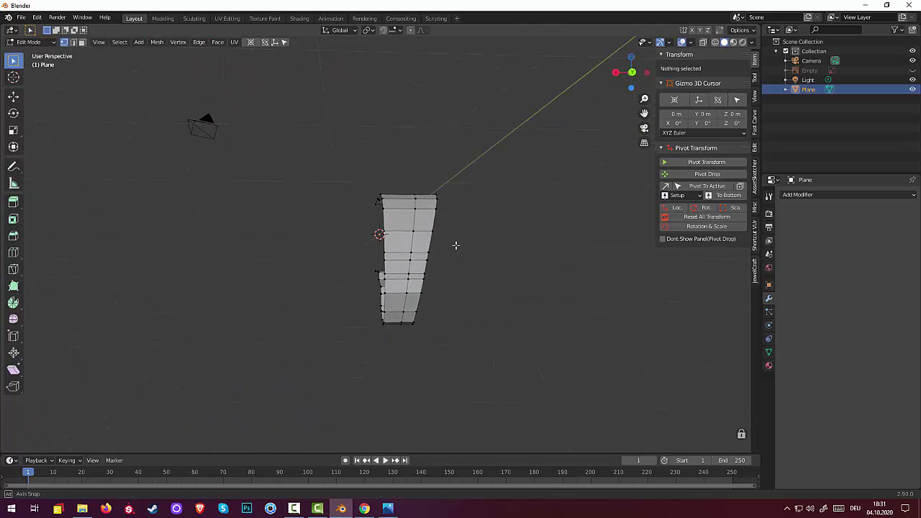
pyautogui.click(45, 43)
pyautogui.click(29, 49)
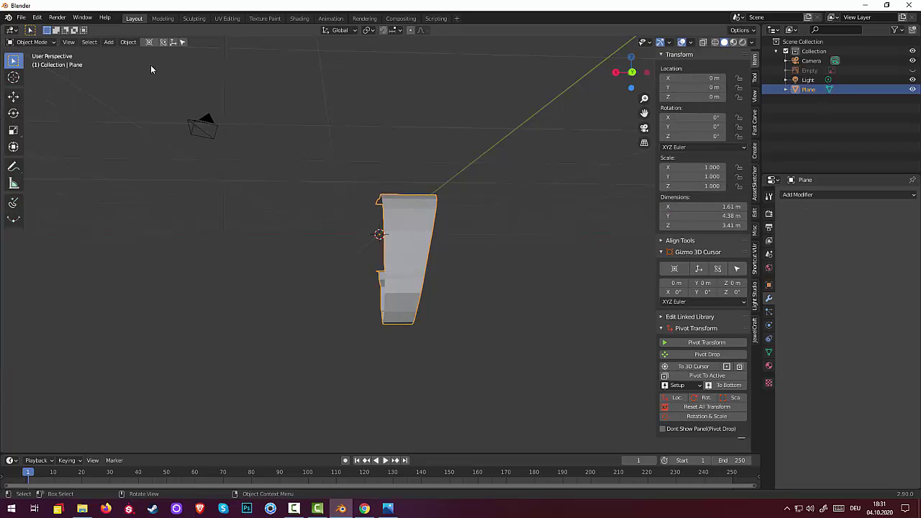
# Set the half boot's origin to its geometry and add a Mirror modifier.
pyautogui.click(127, 42)
pyautogui.moveTo(144, 63)
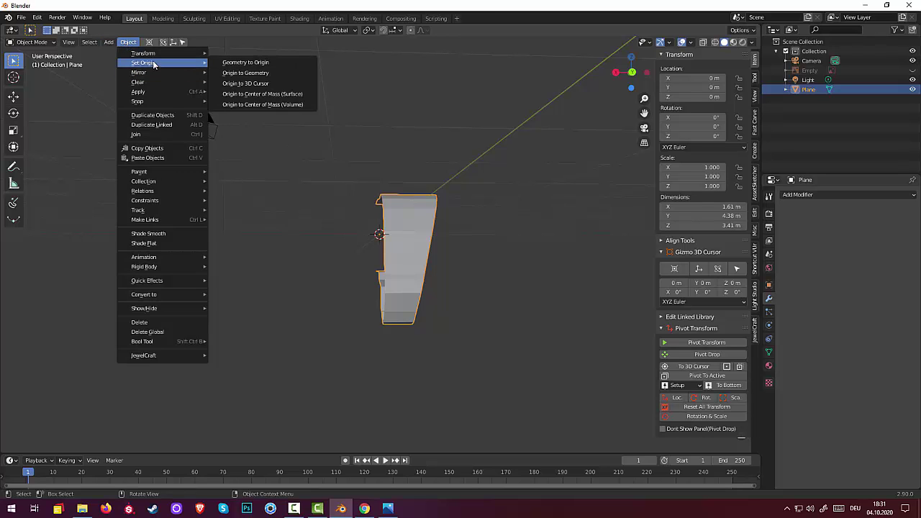
pyautogui.click(244, 83)
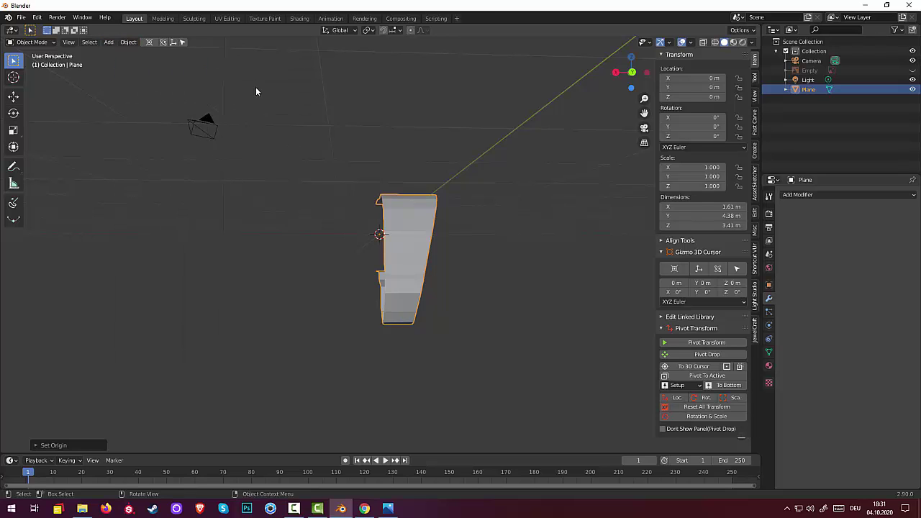
pyautogui.click(792, 195)
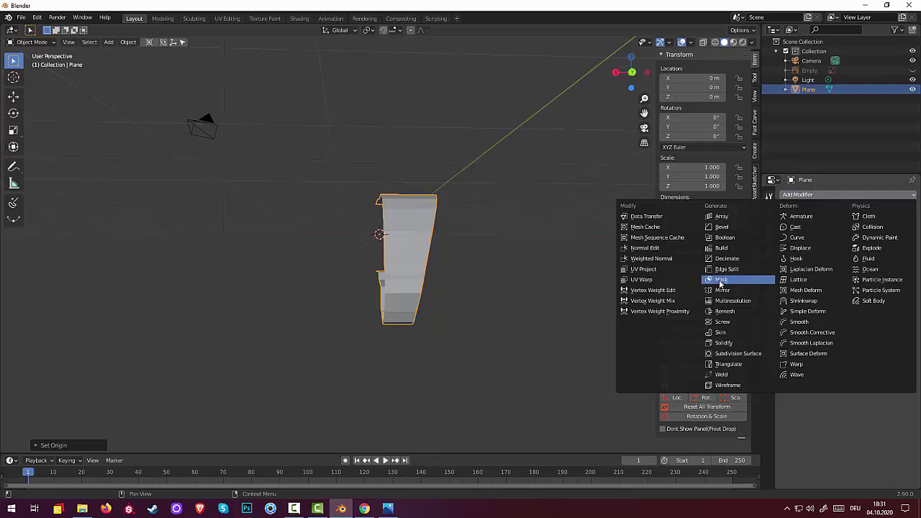
pyautogui.click(724, 291)
# Raise the Mirror merge distance to 0.043 m to close the centre seam, then deselect to inspect it.
pyautogui.moveTo(643, 280)
pyautogui.mouseDown(button='middle')
pyautogui.moveTo(537, 277)
pyautogui.moveTo(533, 292)
pyautogui.moveTo(376, 254)
pyautogui.moveTo(400, 269)
pyautogui.moveTo(387, 257)
pyautogui.moveTo(394, 260)
pyautogui.mouseUp(button='middle')
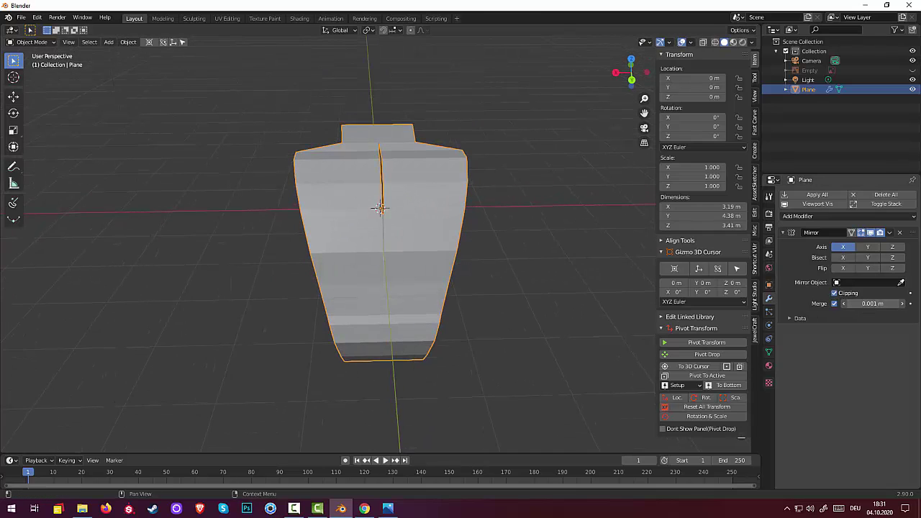
pyautogui.moveTo(873, 303)
pyautogui.mouseDown()
pyautogui.moveTo(884, 303)
pyautogui.moveTo(860, 303)
pyautogui.mouseUp()
pyautogui.click(518, 281)
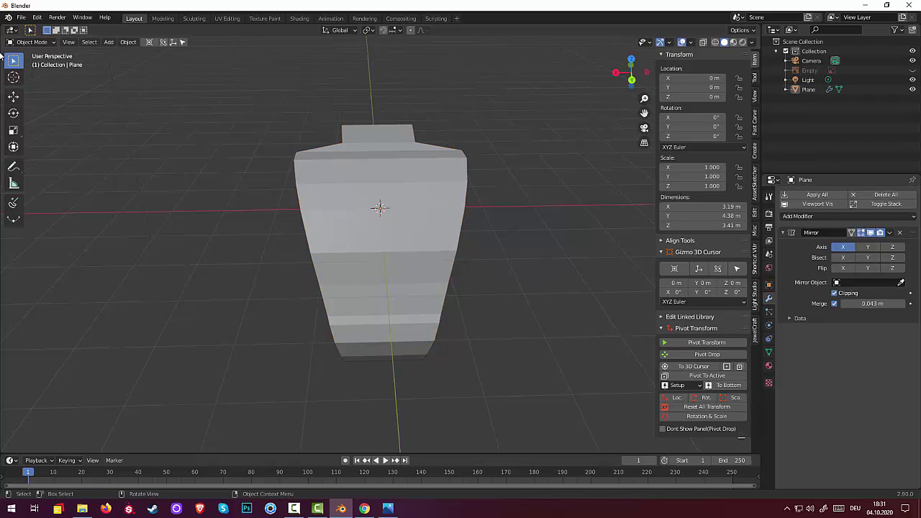
pyautogui.click(32, 42)
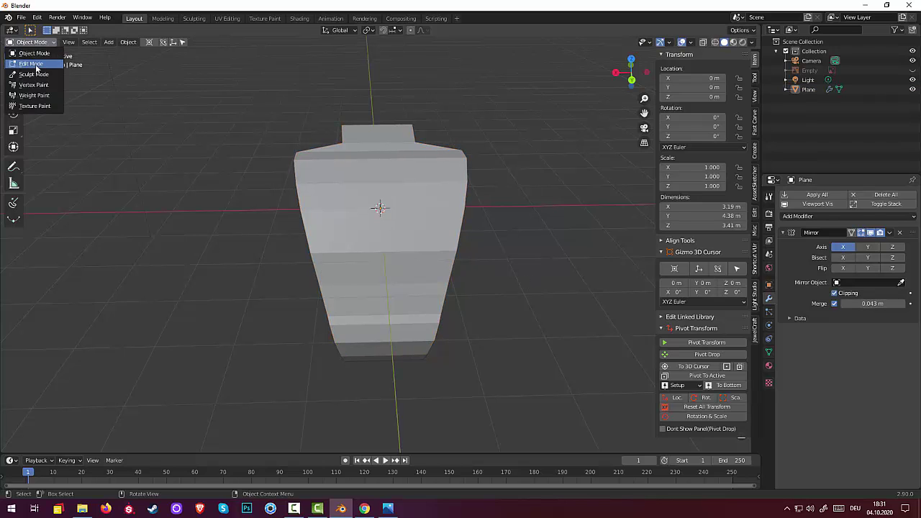
# In Edit Mode, select two vertices of the outer side edge loop and move them.
pyautogui.click(35, 66)
pyautogui.moveTo(495, 240)
pyautogui.mouseDown(button='middle')
pyautogui.moveTo(483, 212)
pyautogui.moveTo(482, 247)
pyautogui.moveTo(369, 203)
pyautogui.mouseUp(button='middle')
pyautogui.moveTo(347, 221)
pyautogui.mouseDown(button='middle')
pyautogui.moveTo(421, 231)
pyautogui.moveTo(458, 210)
pyautogui.mouseUp(button='middle')
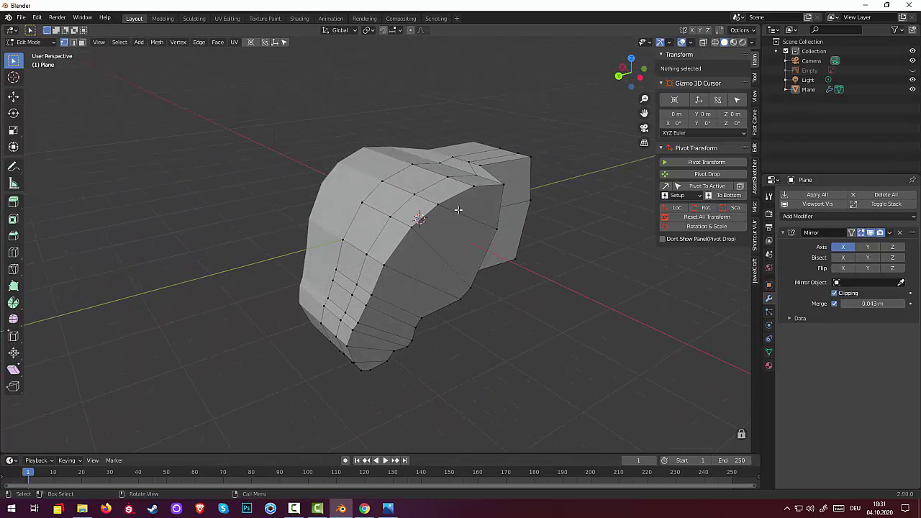
pyautogui.click(474, 187)
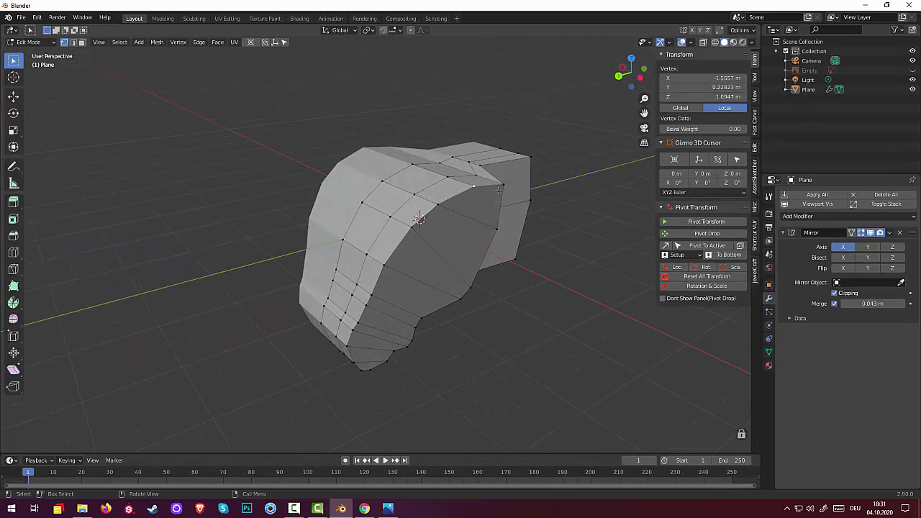
pyautogui.keyDown('shift'); pyautogui.click(434, 206); pyautogui.keyUp('shift')
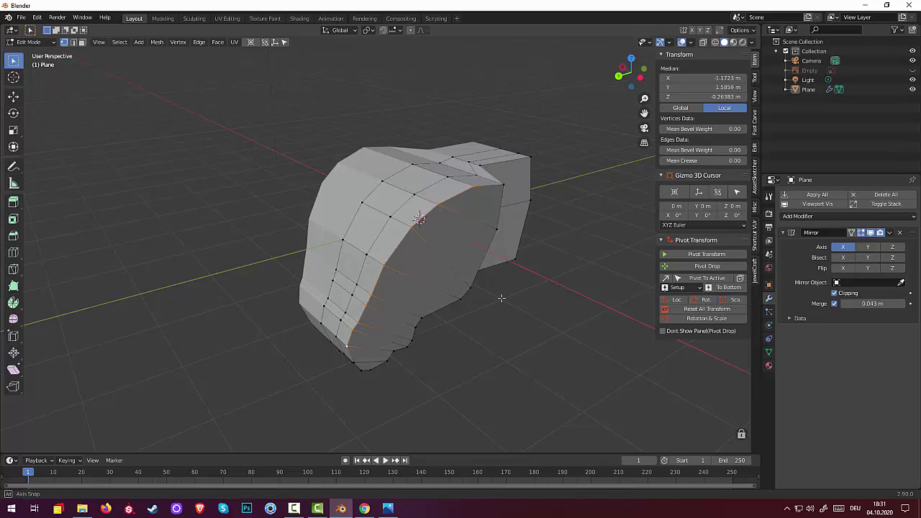
pyautogui.moveTo(501, 298)
pyautogui.mouseDown(button='middle')
pyautogui.moveTo(550, 252)
pyautogui.moveTo(534, 282)
pyautogui.mouseUp(button='middle')
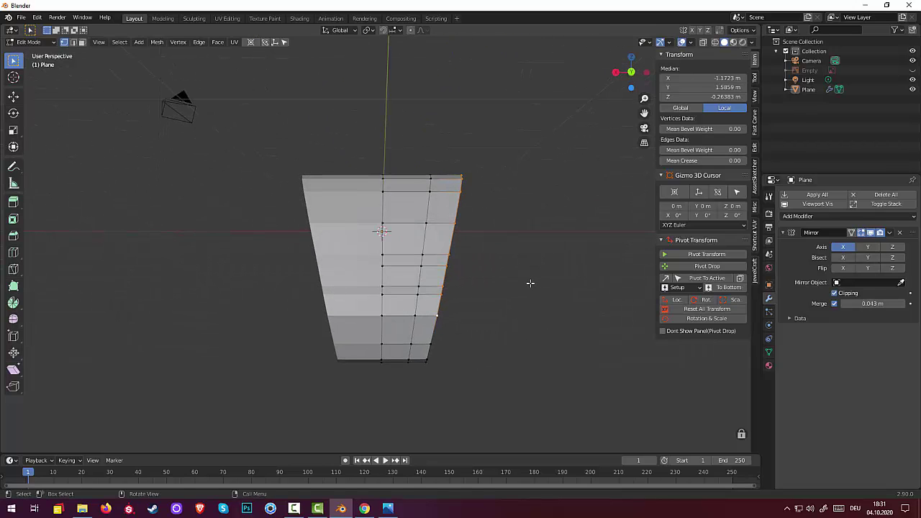
pyautogui.press('g')
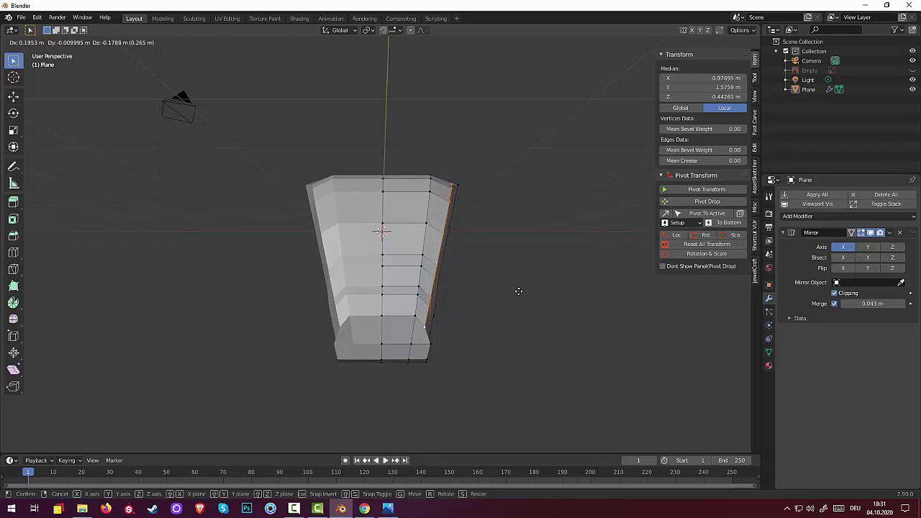
pyautogui.click(518, 291)
# Scale the selected side loop down to about 0.648, then select the top-right vertex alone.
pyautogui.moveTo(537, 304)
pyautogui.mouseDown(button='middle')
pyautogui.moveTo(497, 324)
pyautogui.moveTo(470, 321)
pyautogui.moveTo(430, 335)
pyautogui.moveTo(530, 272)
pyautogui.moveTo(517, 264)
pyautogui.moveTo(450, 302)
pyautogui.mouseUp(button='middle')
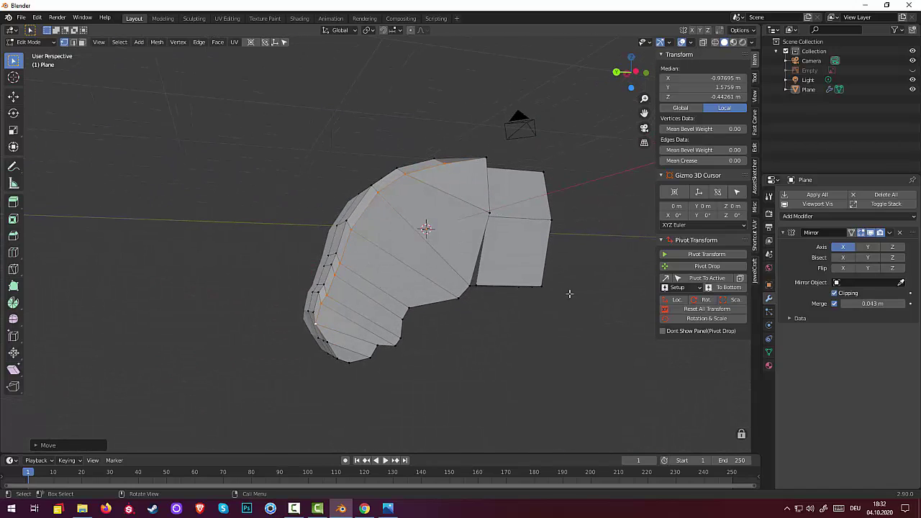
pyautogui.press('s')
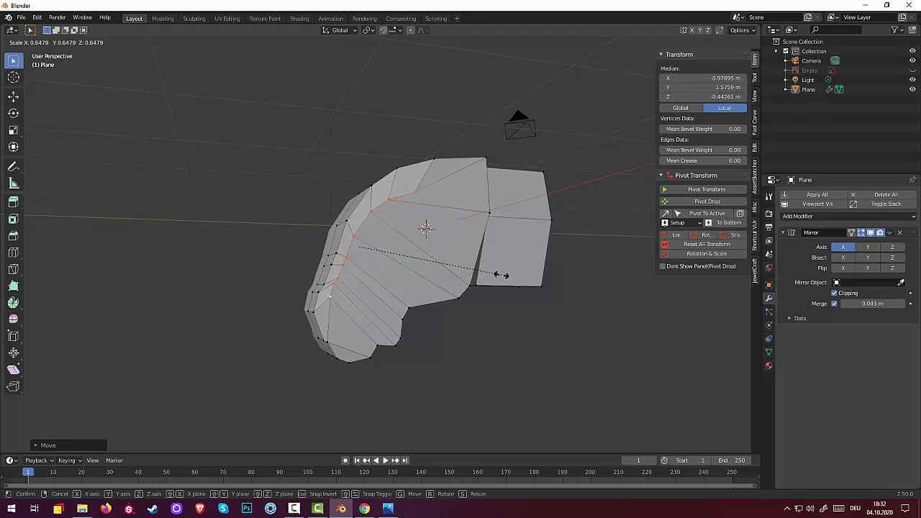
pyautogui.click(501, 275)
pyautogui.moveTo(526, 297)
pyautogui.mouseDown(button='middle')
pyautogui.moveTo(506, 283)
pyautogui.moveTo(447, 303)
pyautogui.moveTo(601, 299)
pyautogui.moveTo(616, 336)
pyautogui.mouseUp(button='middle')
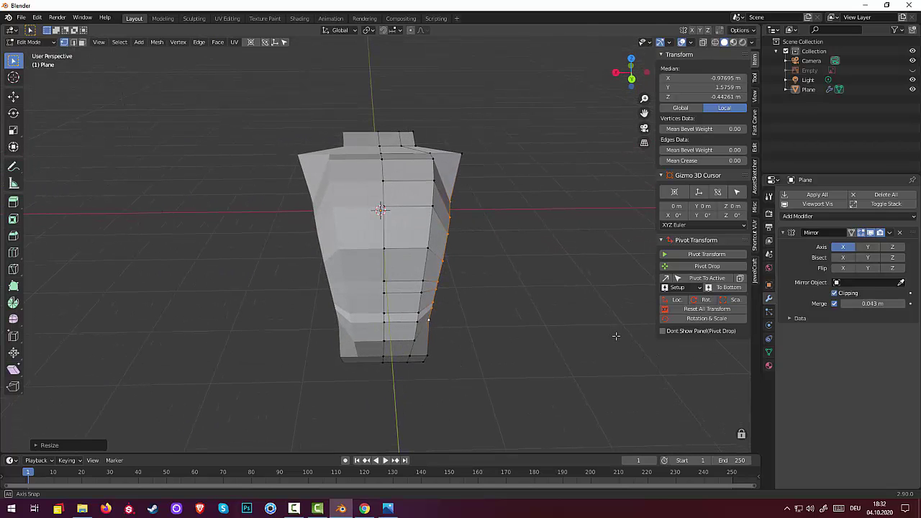
pyautogui.moveTo(561, 327)
pyautogui.mouseDown(button='middle')
pyautogui.moveTo(611, 303)
pyautogui.moveTo(658, 303)
pyautogui.moveTo(675, 335)
pyautogui.moveTo(555, 334)
pyautogui.moveTo(511, 250)
pyautogui.mouseUp(button='middle')
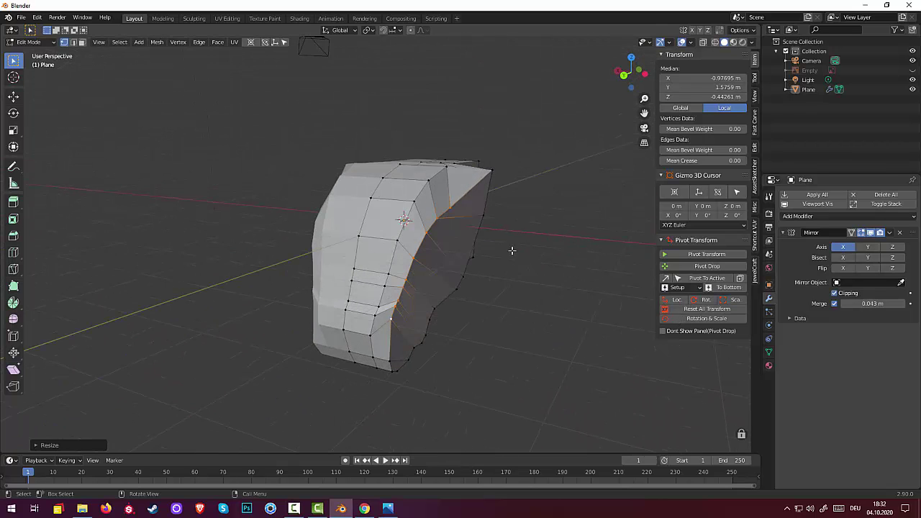
pyautogui.click(493, 172)
pyautogui.moveTo(518, 206)
pyautogui.mouseDown(button='middle')
pyautogui.moveTo(462, 205)
pyautogui.moveTo(507, 218)
pyautogui.mouseUp(button='middle')
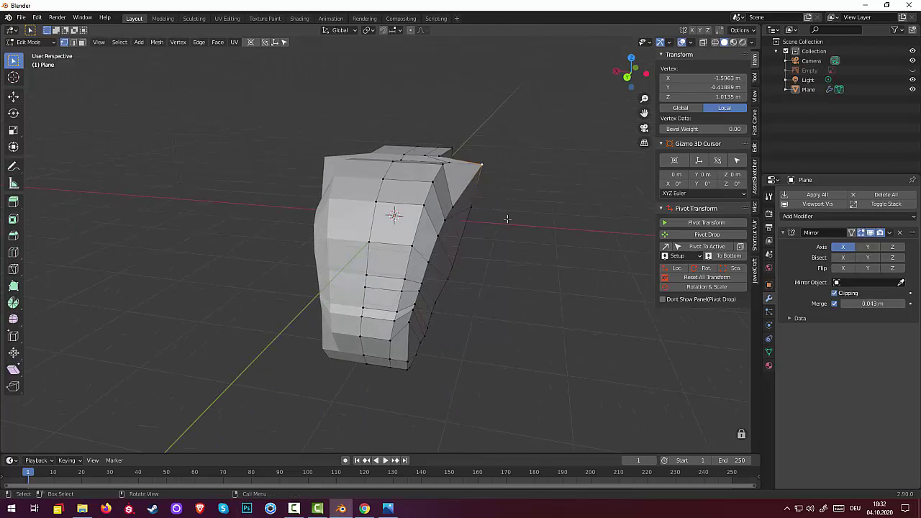
# Move the top-right vertex, then nudge a vertex on the boot's lower edge twice.
pyautogui.press('g')
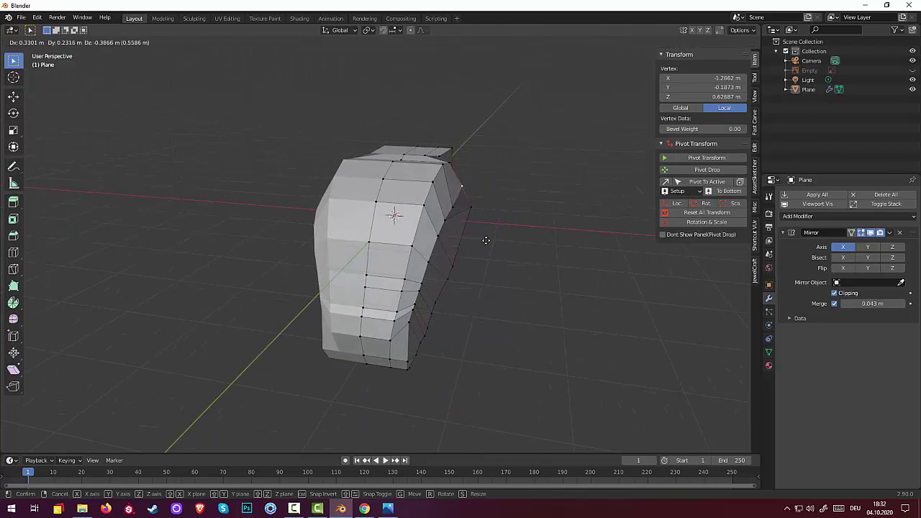
pyautogui.click(487, 240)
pyautogui.moveTo(486, 240)
pyautogui.mouseDown(button='middle')
pyautogui.moveTo(406, 209)
pyautogui.moveTo(405, 217)
pyautogui.mouseUp(button='middle')
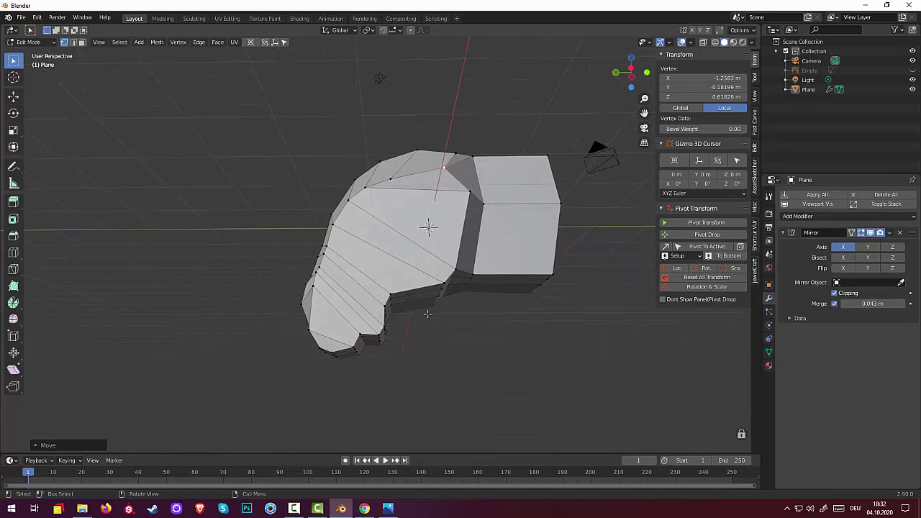
pyautogui.click(442, 284)
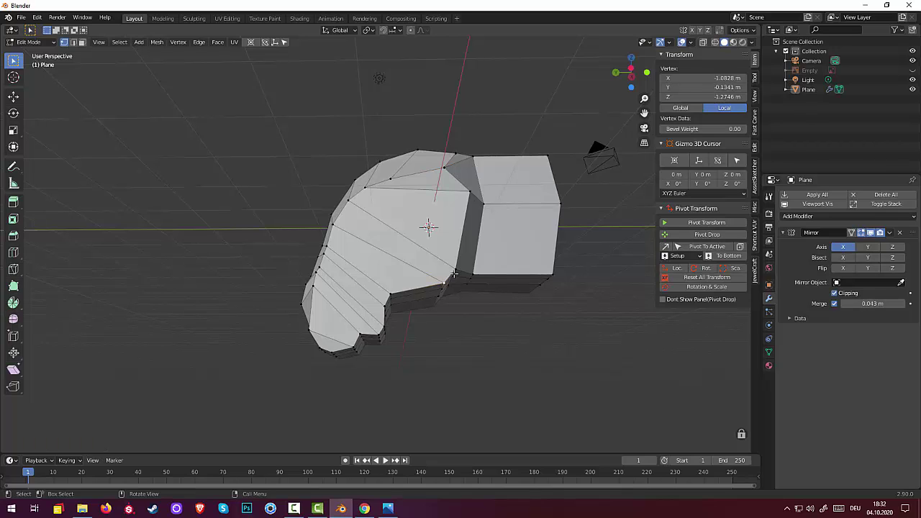
pyautogui.press('g')
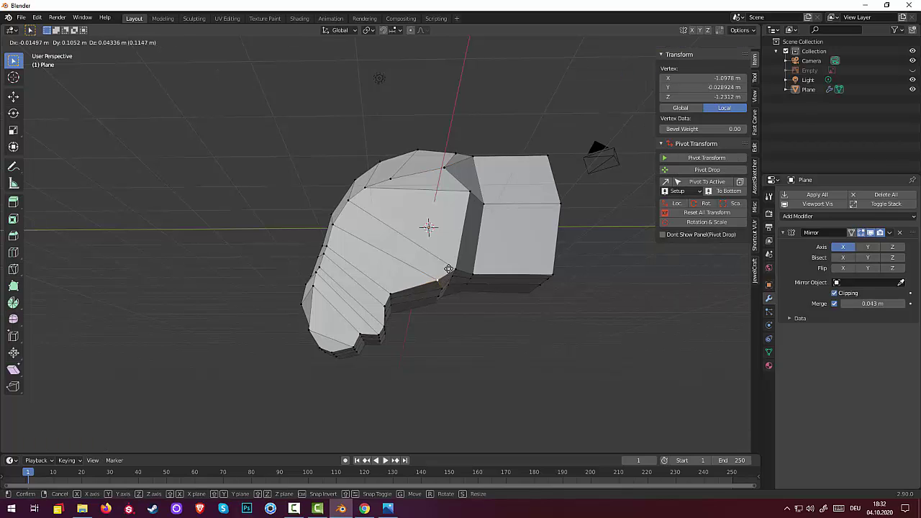
pyautogui.click(441, 263)
pyautogui.press('g')
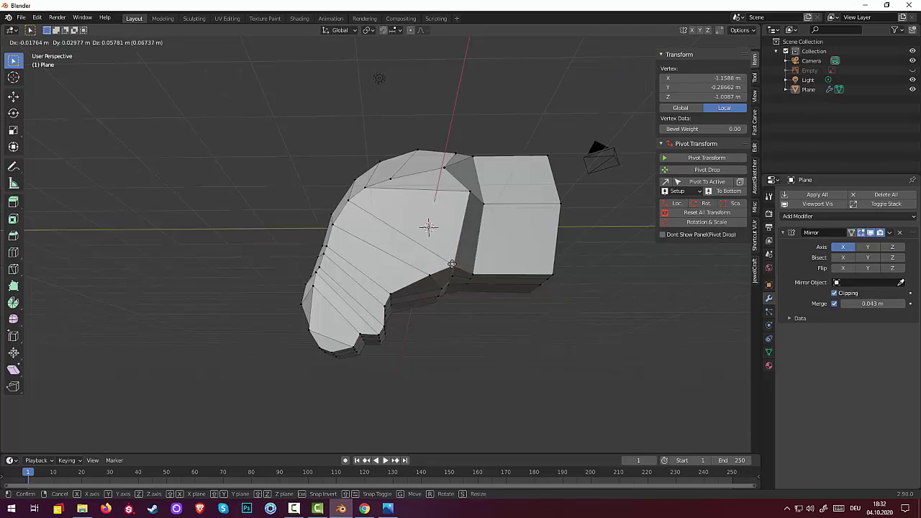
pyautogui.click(447, 259)
pyautogui.moveTo(448, 259)
pyautogui.mouseDown(button='middle')
pyautogui.moveTo(402, 254)
pyautogui.moveTo(359, 278)
pyautogui.mouseUp(button='middle')
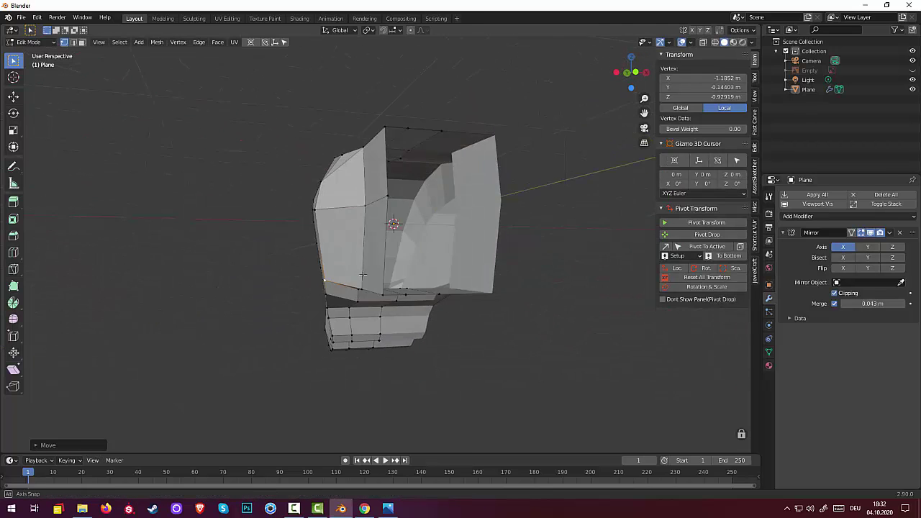
# Reposition a vertex on the boot's left edge and one near the sole.
pyautogui.click(314, 240)
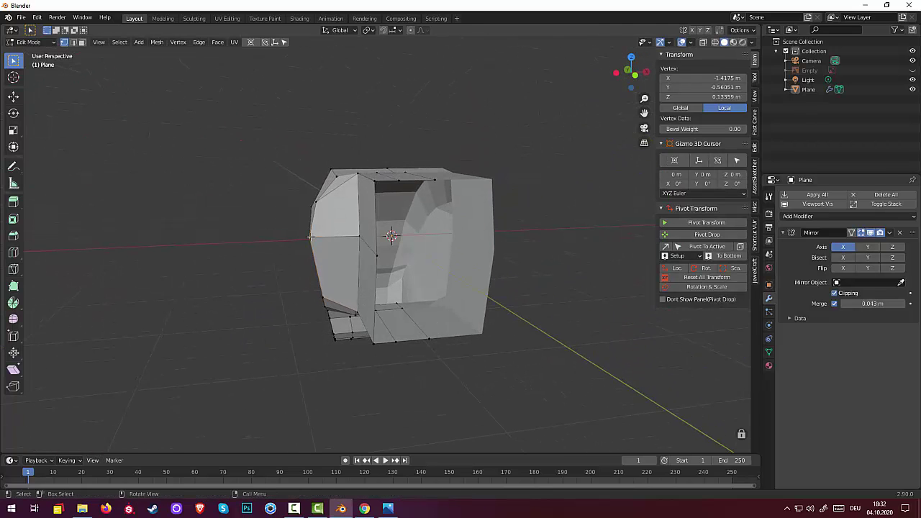
pyautogui.press('g')
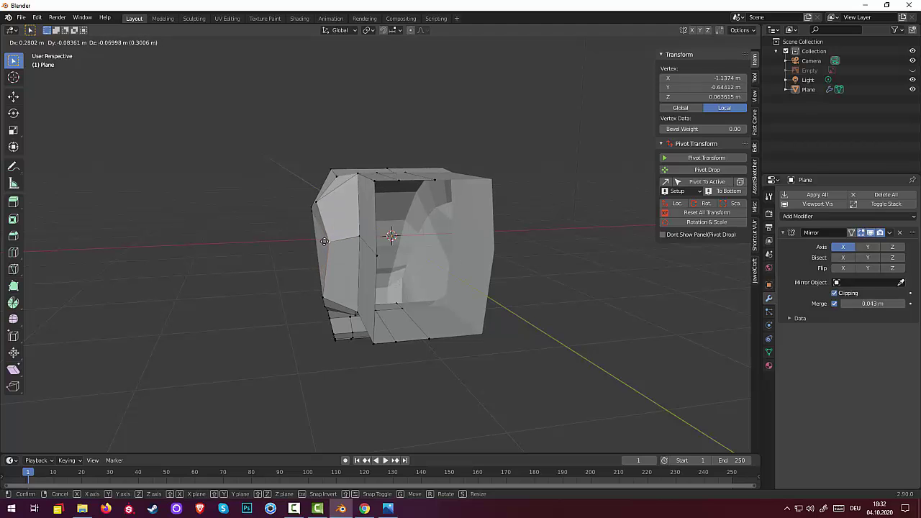
pyautogui.click(316, 242)
pyautogui.moveTo(339, 264); pyautogui.dragTo(404, 255, button='middle')
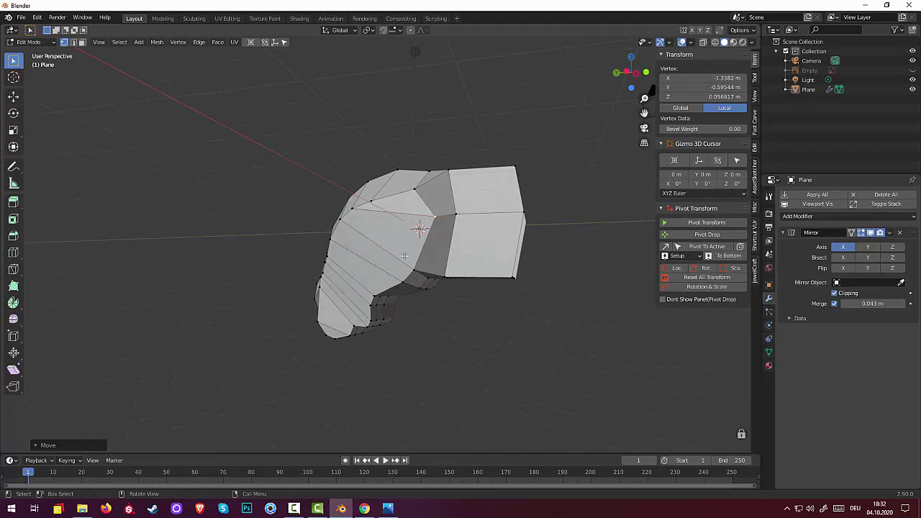
pyautogui.click(399, 280)
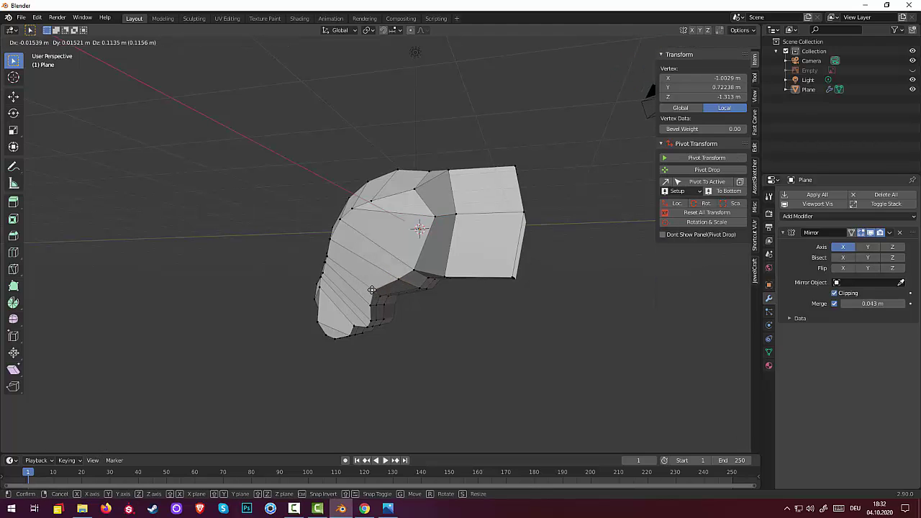
pyautogui.click(374, 295)
pyautogui.moveTo(378, 315); pyautogui.dragTo(387, 311, button='middle')
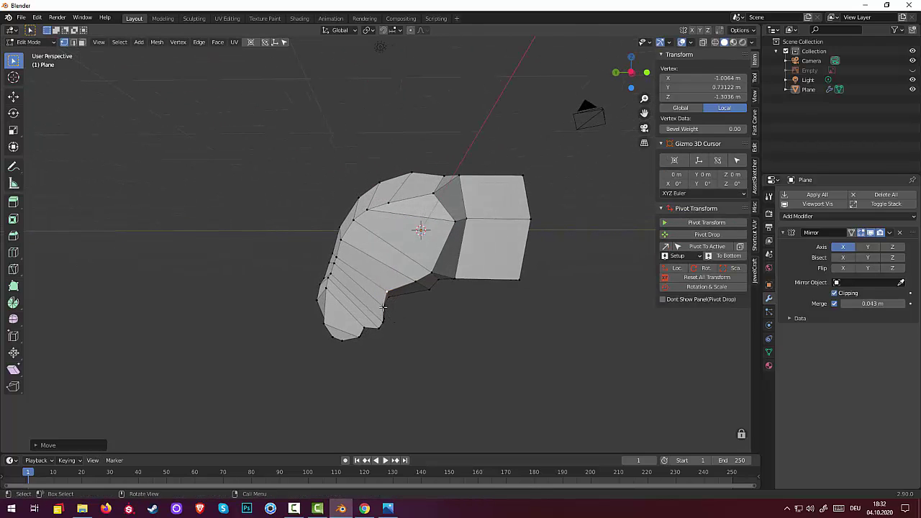
# Nudge vertices at the heel's inner edge, along the sole and at the toe's bottom.
pyautogui.click(383, 307)
pyautogui.press('g')
pyautogui.click(377, 306)
pyautogui.click(380, 324)
pyautogui.press('g')
pyautogui.click(377, 318)
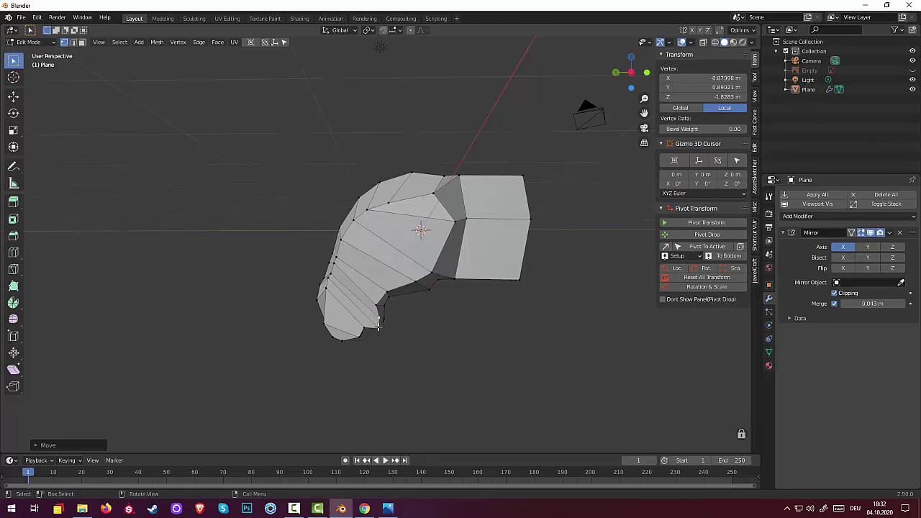
pyautogui.click(378, 326)
pyautogui.press('g')
pyautogui.click(382, 331)
pyautogui.press('g')
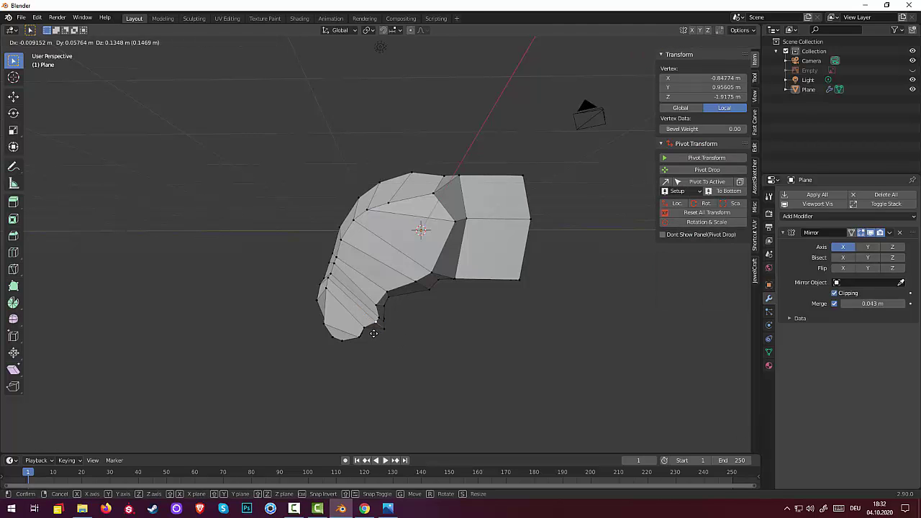
pyautogui.click(371, 335)
pyautogui.moveTo(371, 335); pyautogui.dragTo(449, 334, button='middle')
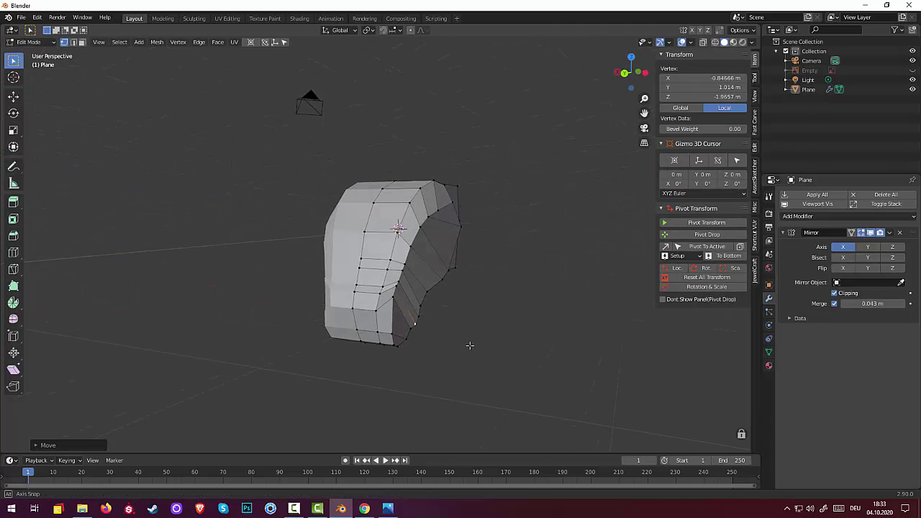
# Undo and redo the toe vertex move, settling a vertex near X -0.83, Y 1.93, Z -1.17 m.
pyautogui.hotkey('ctrl', 'z')
pyautogui.press('g')
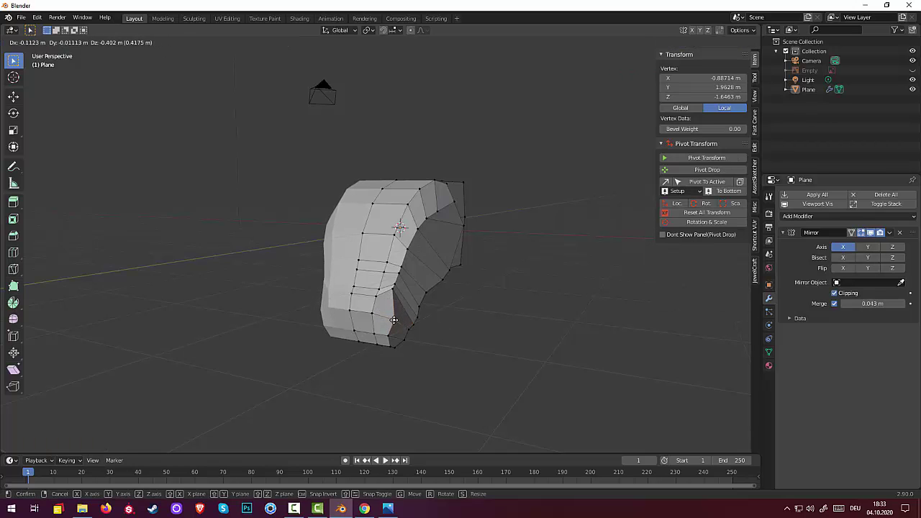
pyautogui.click(394, 320)
pyautogui.moveTo(406, 353); pyautogui.dragTo(438, 345, button='middle')
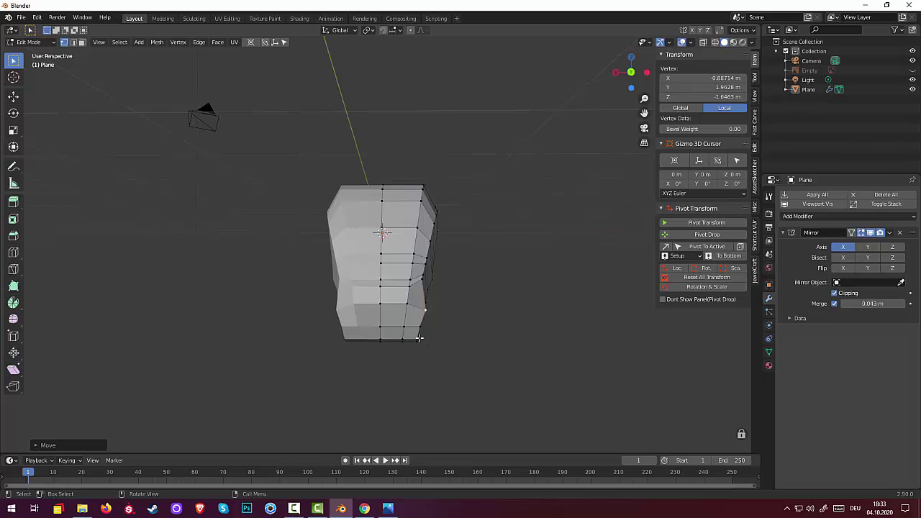
pyautogui.press('g')
pyautogui.click(420, 345)
pyautogui.press('g')
pyautogui.click(416, 338)
pyautogui.moveTo(437, 341)
pyautogui.mouseDown(button='middle')
pyautogui.moveTo(339, 308)
pyautogui.moveTo(395, 352)
pyautogui.moveTo(408, 312)
pyautogui.mouseUp(button='middle')
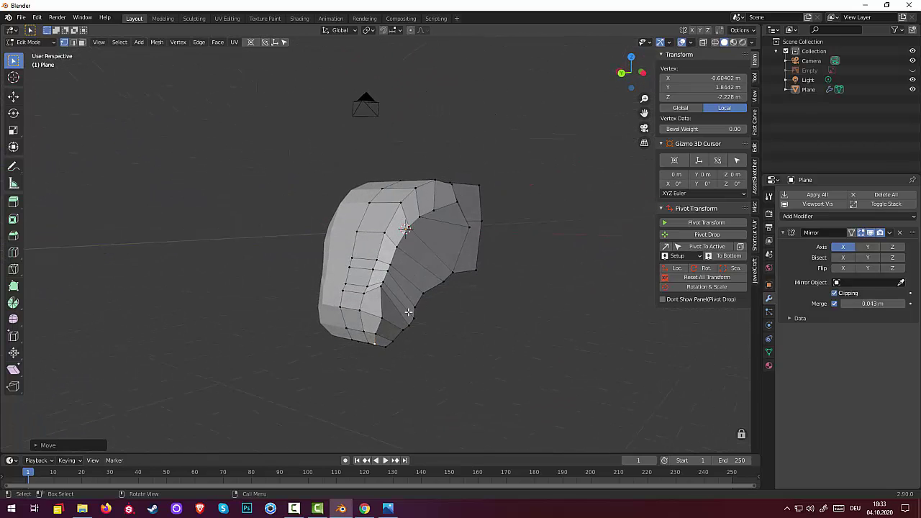
pyautogui.press('g')
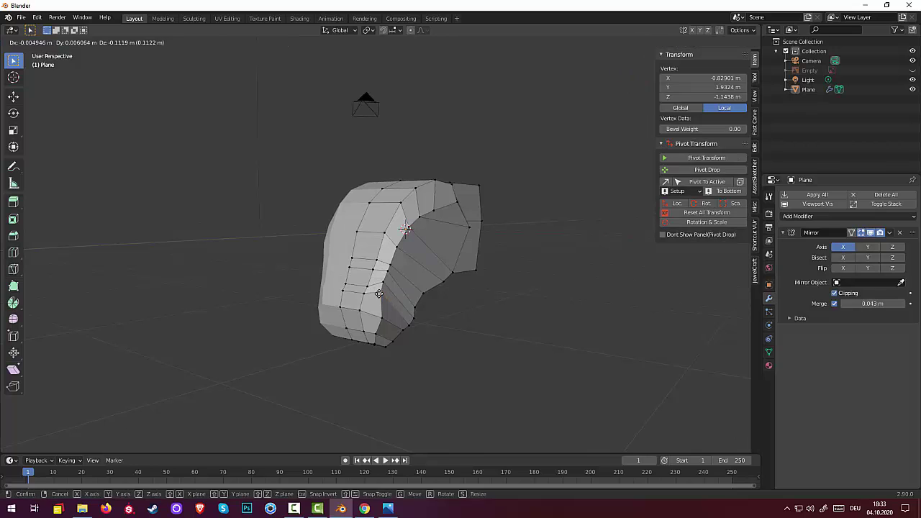
pyautogui.click(379, 295)
pyautogui.moveTo(484, 339)
pyautogui.mouseDown(button='middle')
pyautogui.moveTo(530, 334)
pyautogui.moveTo(534, 353)
pyautogui.moveTo(425, 318)
pyautogui.moveTo(374, 324)
pyautogui.moveTo(312, 312)
pyautogui.moveTo(360, 316)
pyautogui.moveTo(393, 303)
pyautogui.moveTo(328, 305)
pyautogui.moveTo(460, 336)
pyautogui.moveTo(496, 321)
pyautogui.moveTo(516, 331)
pyautogui.moveTo(489, 263)
pyautogui.moveTo(494, 288)
pyautogui.moveTo(493, 267)
pyautogui.moveTo(342, 260)
pyautogui.mouseUp(button='middle')
# Move two vertices on the boot's opening rim to a median near X -0.46, Y 1.68, Z -2.34 m, then select another vertex.
pyautogui.click(395, 257)
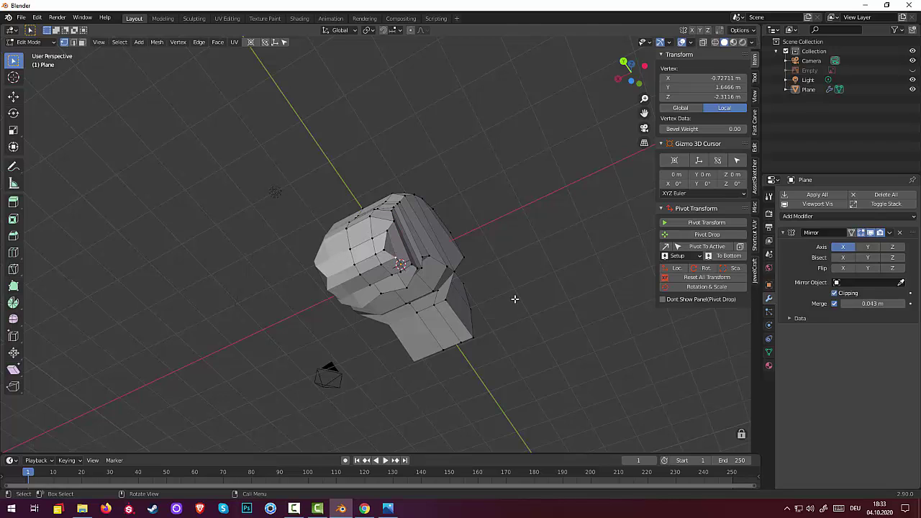
pyautogui.keyDown('shift'); pyautogui.click(379, 266); pyautogui.keyUp('shift')
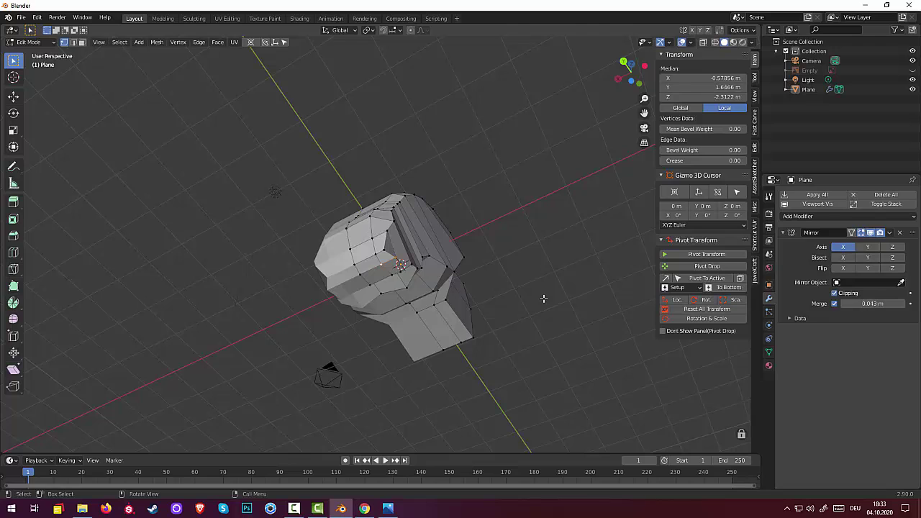
pyautogui.press('g')
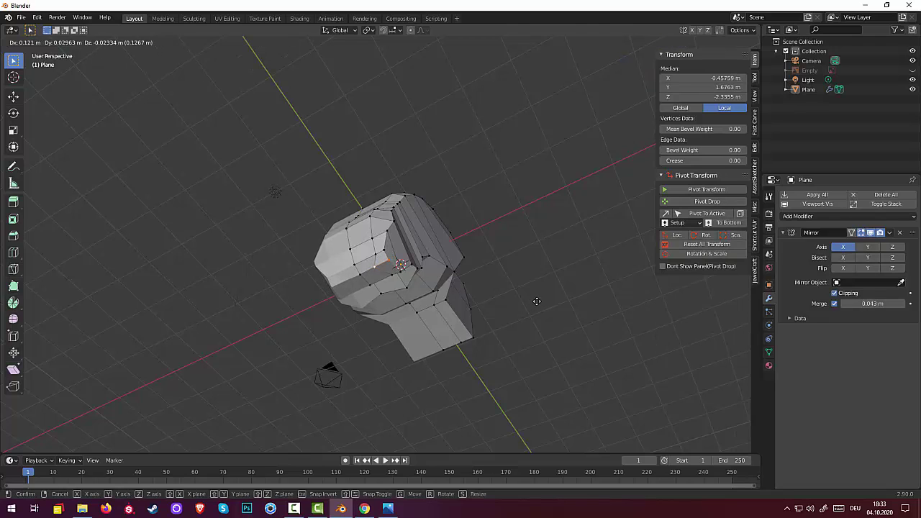
pyautogui.click(537, 301)
pyautogui.moveTo(537, 302)
pyautogui.mouseDown(button='middle')
pyautogui.moveTo(535, 370)
pyautogui.moveTo(577, 385)
pyautogui.moveTo(529, 362)
pyautogui.moveTo(481, 355)
pyautogui.moveTo(440, 232)
pyautogui.mouseUp(button='middle')
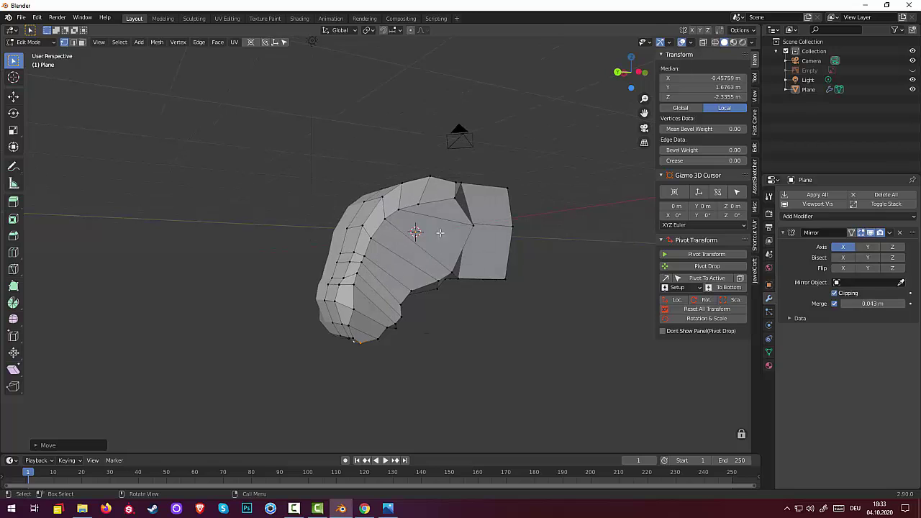
pyautogui.click(444, 209)
pyautogui.moveTo(360, 309)
pyautogui.mouseDown(button='middle')
pyautogui.moveTo(350, 253)
pyautogui.moveTo(310, 247)
pyautogui.moveTo(338, 260)
pyautogui.moveTo(450, 267)
pyautogui.moveTo(448, 309)
pyautogui.mouseUp(button='middle')
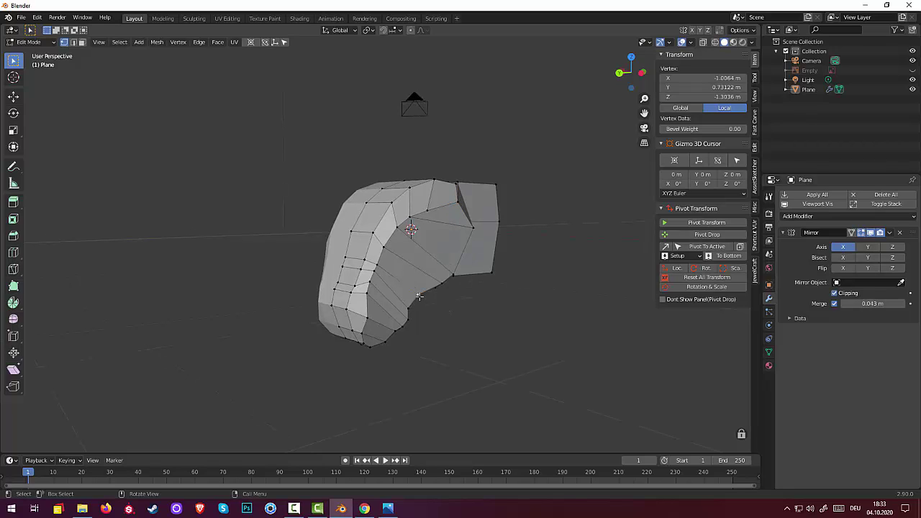
# Move the selected vertex and another nearby one, then undo the last change.
pyautogui.press('g')
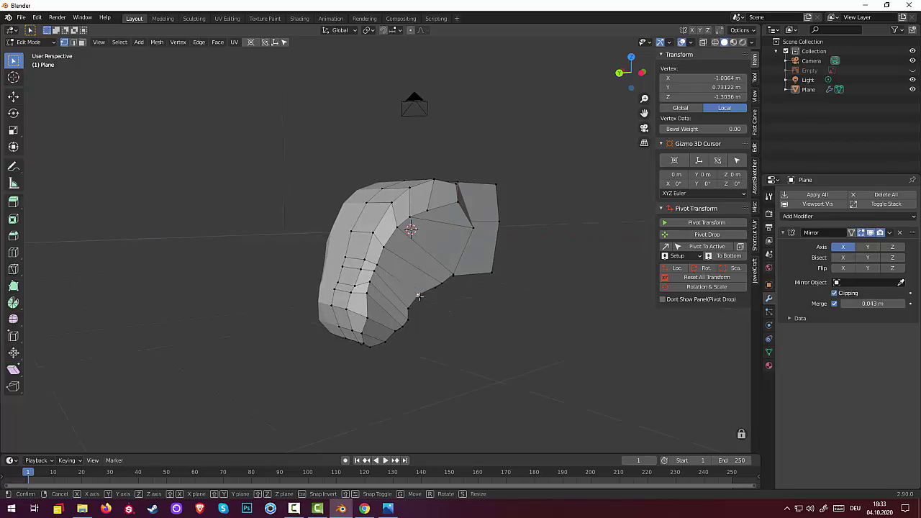
pyautogui.click(414, 291)
pyautogui.moveTo(414, 291)
pyautogui.mouseDown(button='middle')
pyautogui.moveTo(260, 265)
pyautogui.moveTo(177, 276)
pyautogui.moveTo(160, 296)
pyautogui.moveTo(249, 313)
pyautogui.moveTo(315, 281)
pyautogui.moveTo(471, 308)
pyautogui.moveTo(394, 297)
pyautogui.mouseUp(button='middle')
pyautogui.click(386, 299)
pyautogui.press('g')
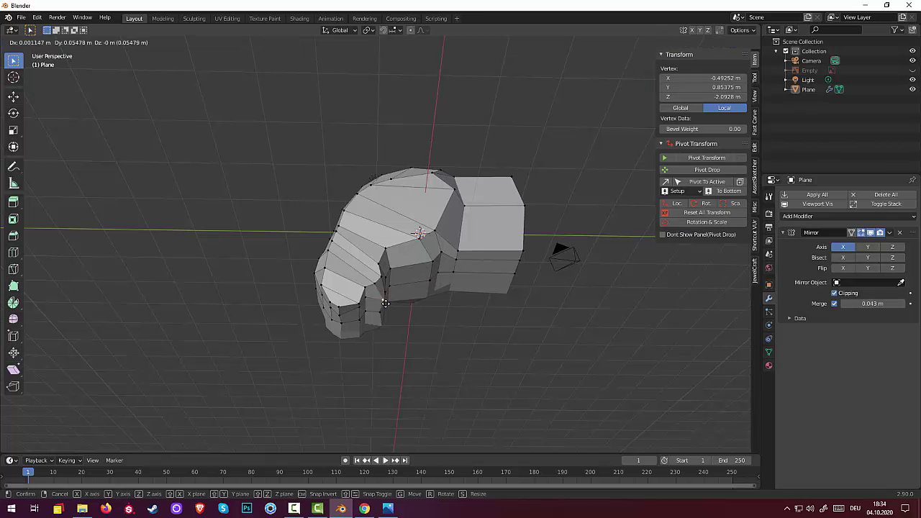
pyautogui.click(381, 304)
pyautogui.moveTo(444, 352)
pyautogui.mouseDown(button='middle')
pyautogui.moveTo(475, 391)
pyautogui.moveTo(475, 413)
pyautogui.moveTo(453, 410)
pyautogui.moveTo(486, 410)
pyautogui.moveTo(475, 411)
pyautogui.moveTo(482, 441)
pyautogui.moveTo(518, 417)
pyautogui.moveTo(598, 58)
pyautogui.moveTo(615, 40)
pyautogui.moveTo(682, 42)
pyautogui.moveTo(475, 425)
pyautogui.moveTo(494, 426)
pyautogui.moveTo(461, 423)
pyautogui.mouseUp(button='middle')
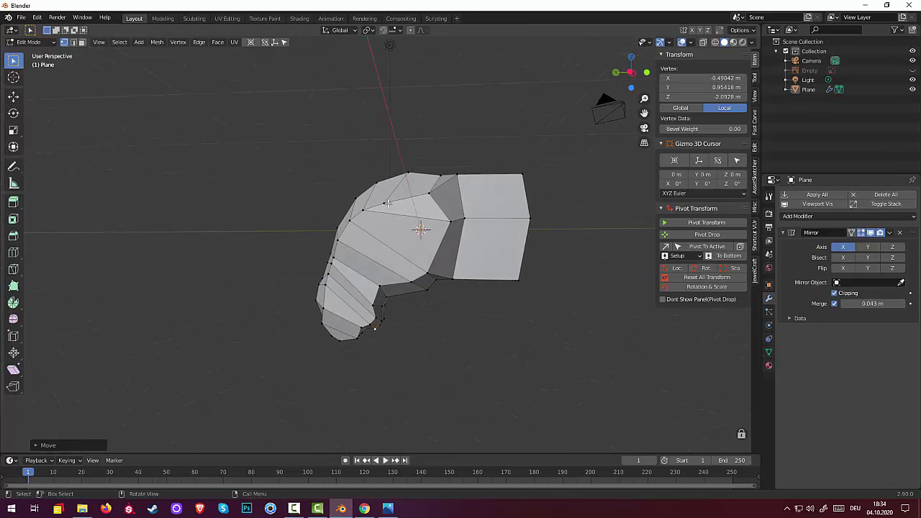
pyautogui.hotkey('ctrl', 'z')
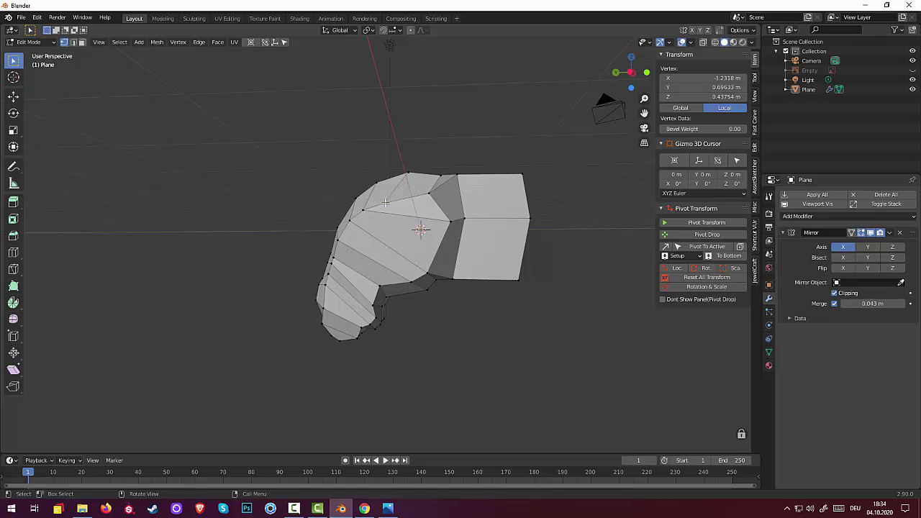
# Pull two vertices on the boot's top outward to round it.
pyautogui.press('g')
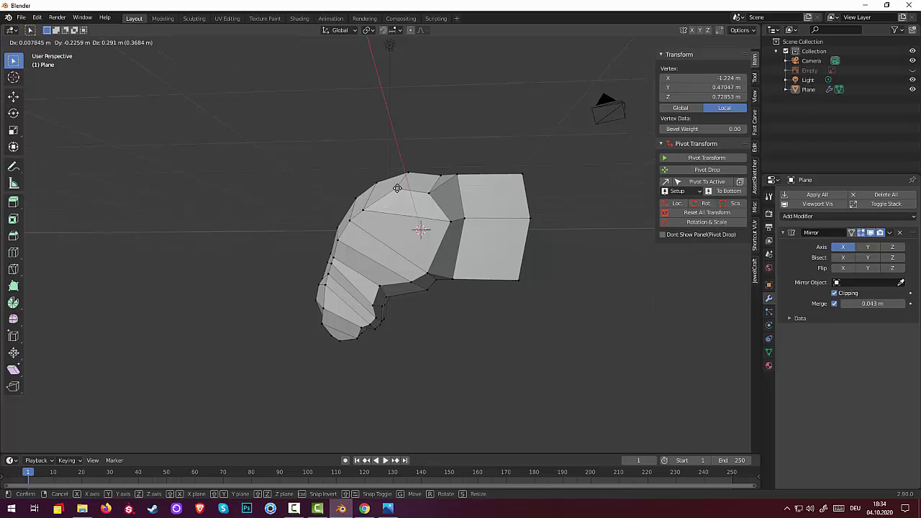
pyautogui.click(397, 188)
pyautogui.moveTo(410, 217)
pyautogui.mouseDown(button='middle')
pyautogui.moveTo(339, 259)
pyautogui.moveTo(385, 237)
pyautogui.mouseUp(button='middle')
pyautogui.click(401, 223)
pyautogui.press('g')
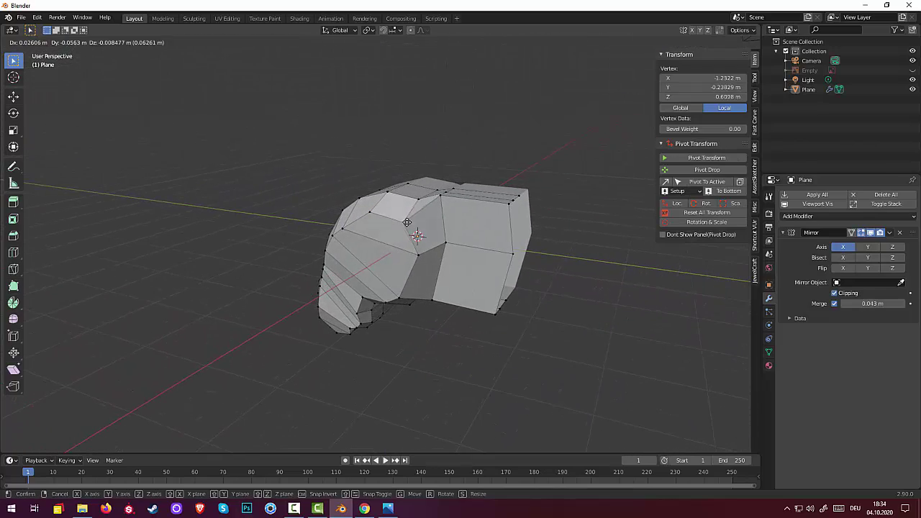
pyautogui.click(418, 223)
pyautogui.moveTo(509, 269)
pyautogui.mouseDown(button='middle')
pyautogui.moveTo(572, 264)
pyautogui.moveTo(552, 243)
pyautogui.moveTo(424, 218)
pyautogui.mouseUp(button='middle')
# Move a middle vertex to about X -1.30, Y -0.67, Z -0.11 m, deselect all, and briefly view the reference photo.
pyautogui.click(426, 217)
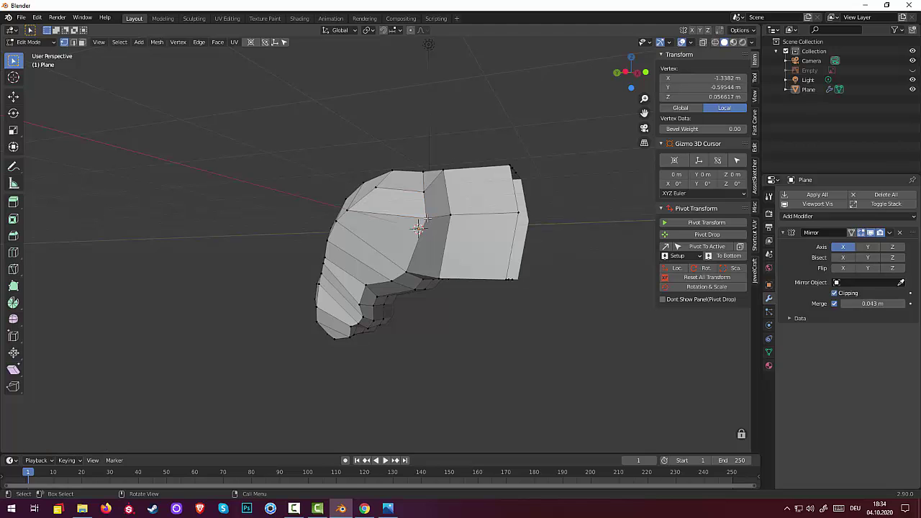
pyautogui.press('g')
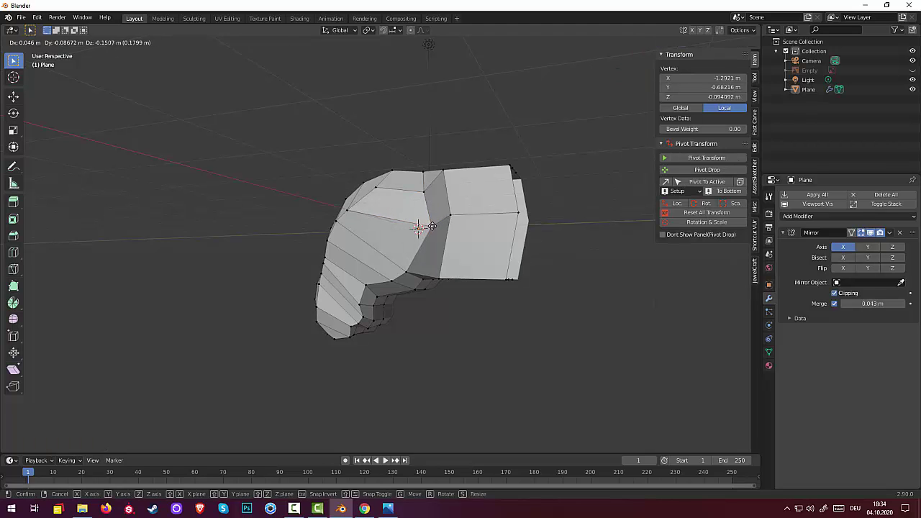
pyautogui.click(432, 226)
pyautogui.moveTo(432, 226)
pyautogui.mouseDown(button='middle')
pyautogui.moveTo(502, 265)
pyautogui.moveTo(486, 253)
pyautogui.moveTo(590, 273)
pyautogui.moveTo(461, 264)
pyautogui.mouseUp(button='middle')
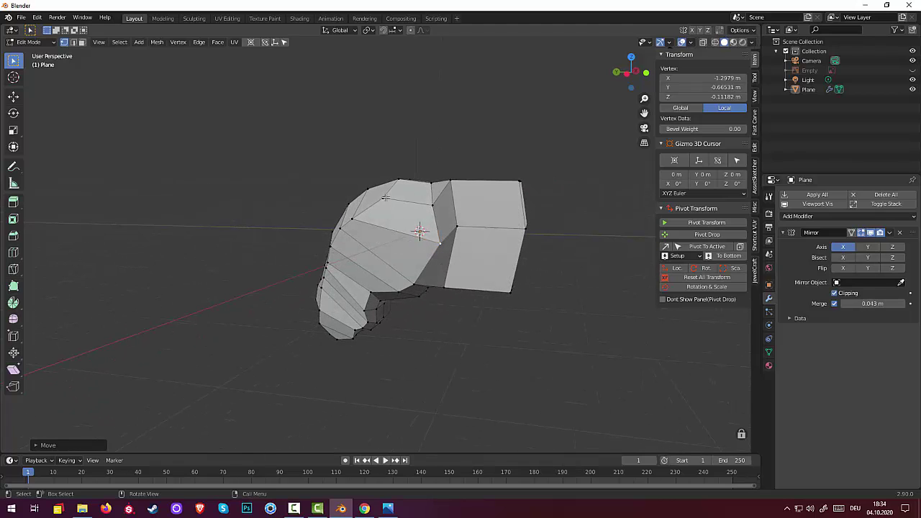
pyautogui.click(409, 217)
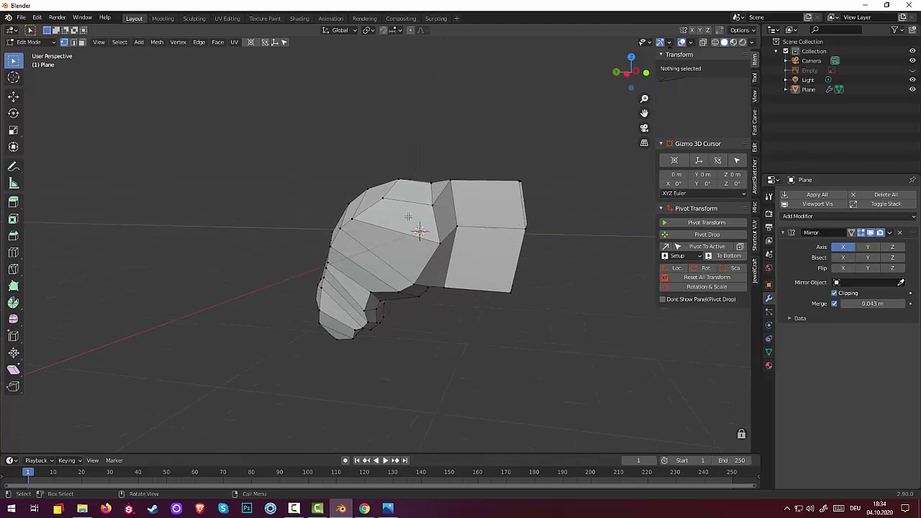
pyautogui.moveTo(402, 218); pyautogui.dragTo(459, 233, button='middle')
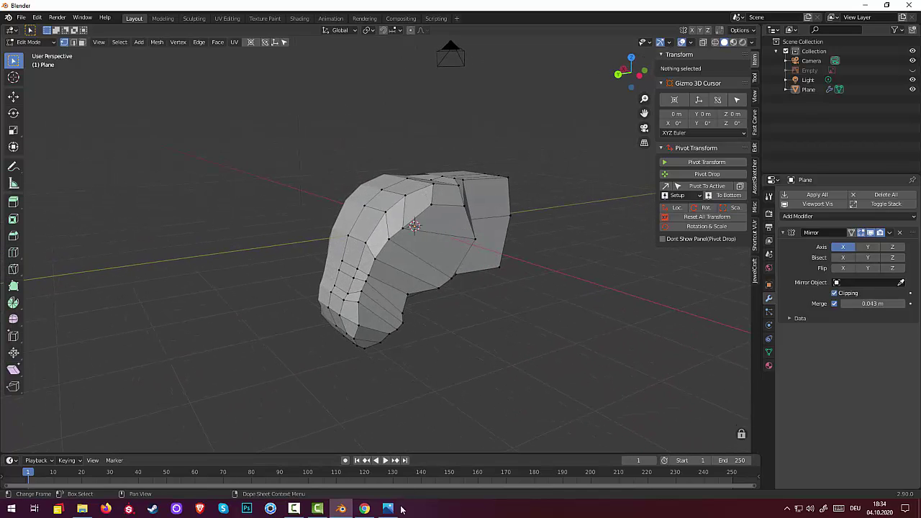
pyautogui.click(390, 509)
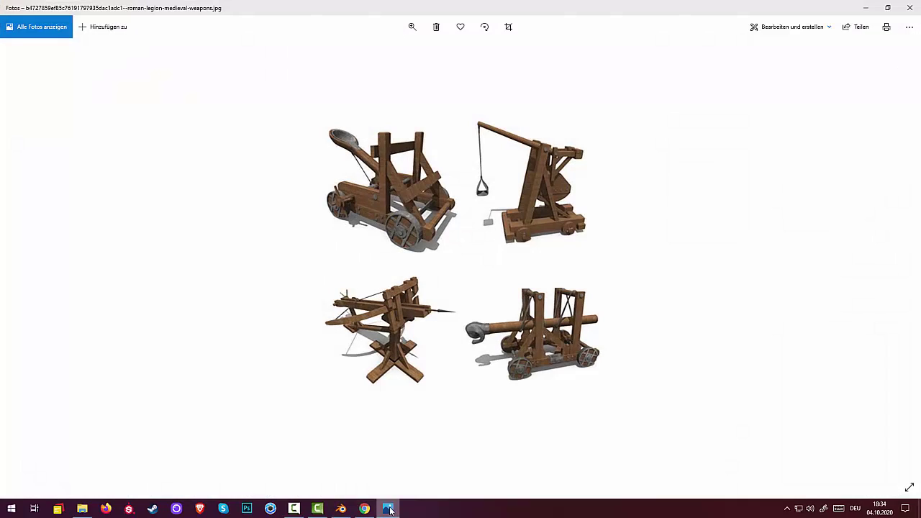
pyautogui.click(389, 510)
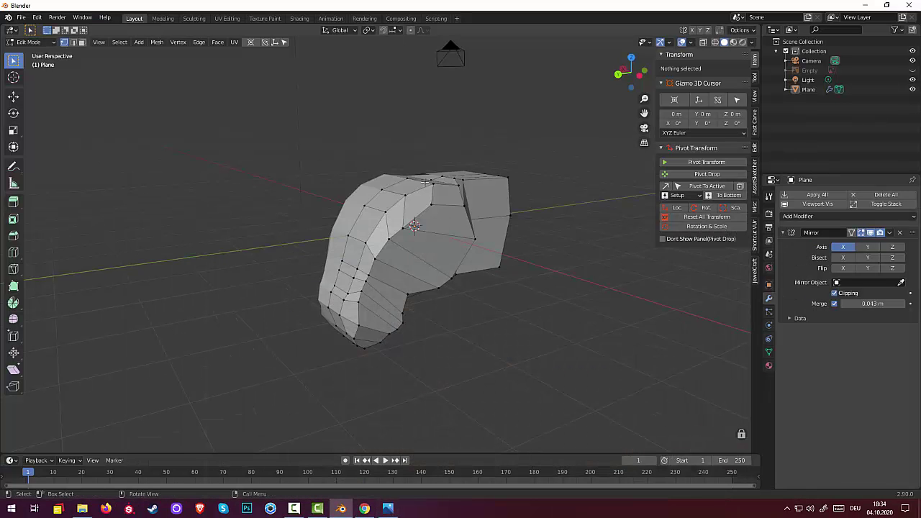
# Tuck in a vertex on the boot's upper edge and select the top centre-line vertex.
pyautogui.moveTo(461, 201)
pyautogui.mouseDown(button='middle')
pyautogui.moveTo(497, 200)
pyautogui.moveTo(488, 193)
pyautogui.mouseUp(button='middle')
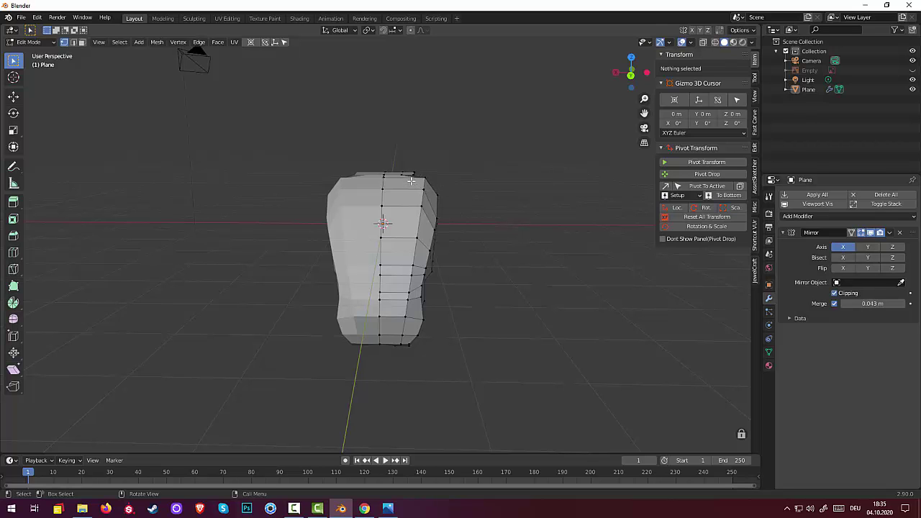
pyautogui.moveTo(411, 180); pyautogui.dragTo(356, 213, button='middle')
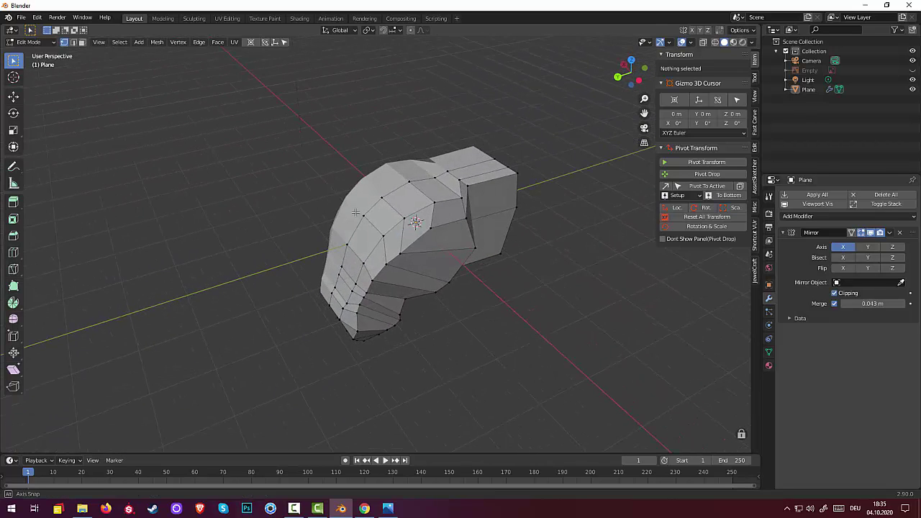
pyautogui.click(405, 220)
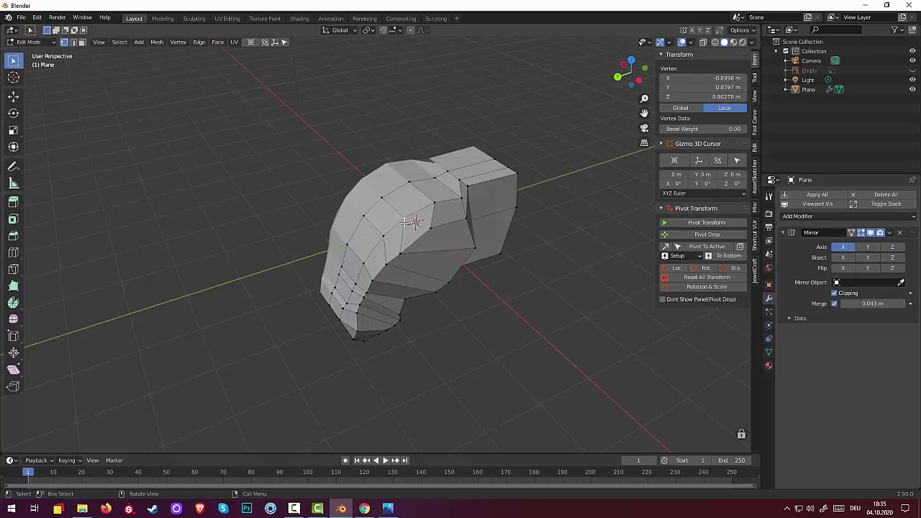
pyautogui.press('g')
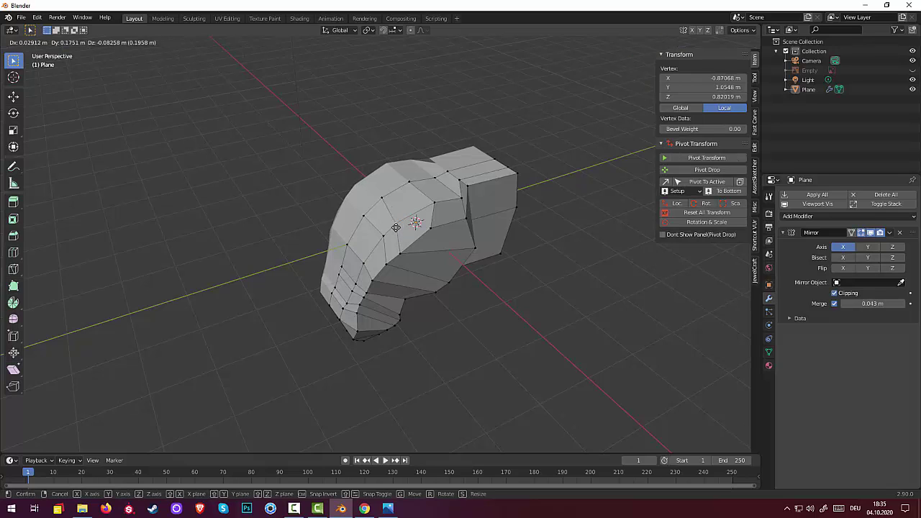
pyautogui.click(396, 228)
pyautogui.click(384, 198)
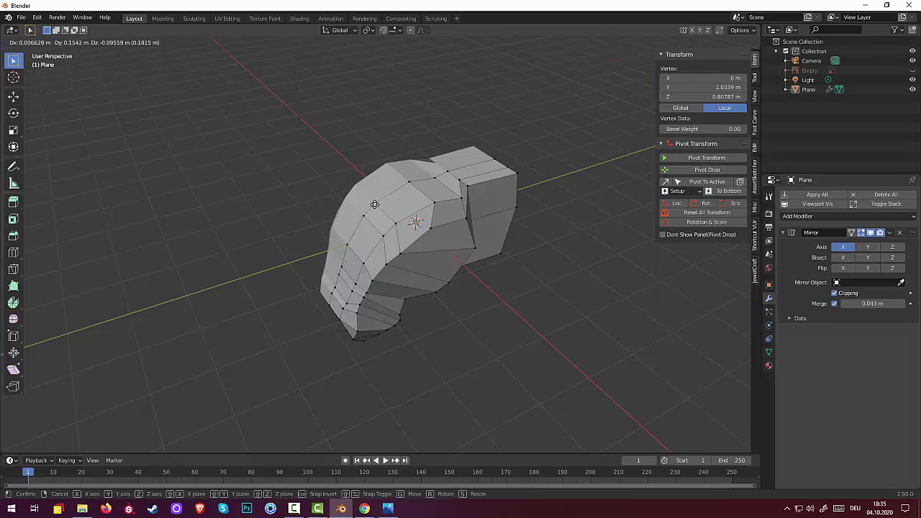
pyautogui.moveTo(432, 216)
pyautogui.mouseDown(button='middle')
pyautogui.moveTo(466, 222)
pyautogui.moveTo(493, 197)
pyautogui.mouseUp(button='middle')
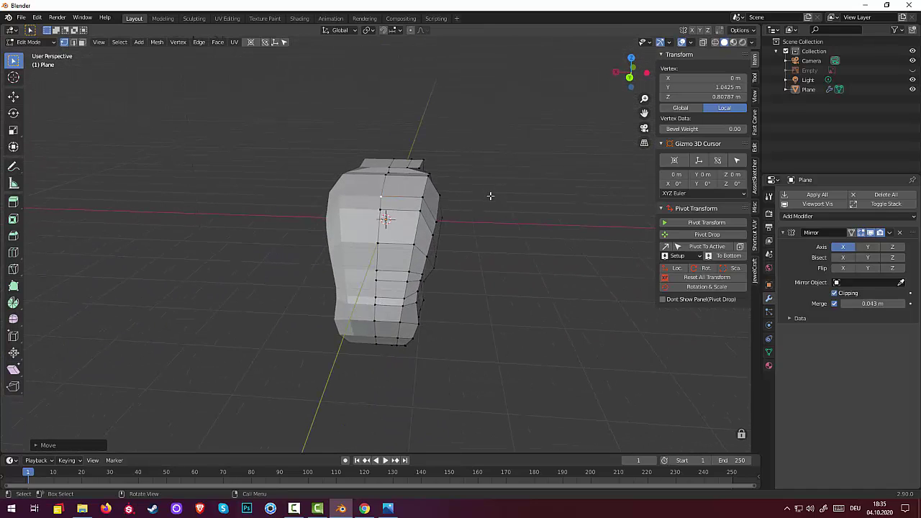
pyautogui.moveTo(490, 196)
pyautogui.mouseDown(button='middle')
pyautogui.moveTo(423, 185)
pyautogui.moveTo(302, 245)
pyautogui.moveTo(315, 246)
pyautogui.mouseUp(button='middle')
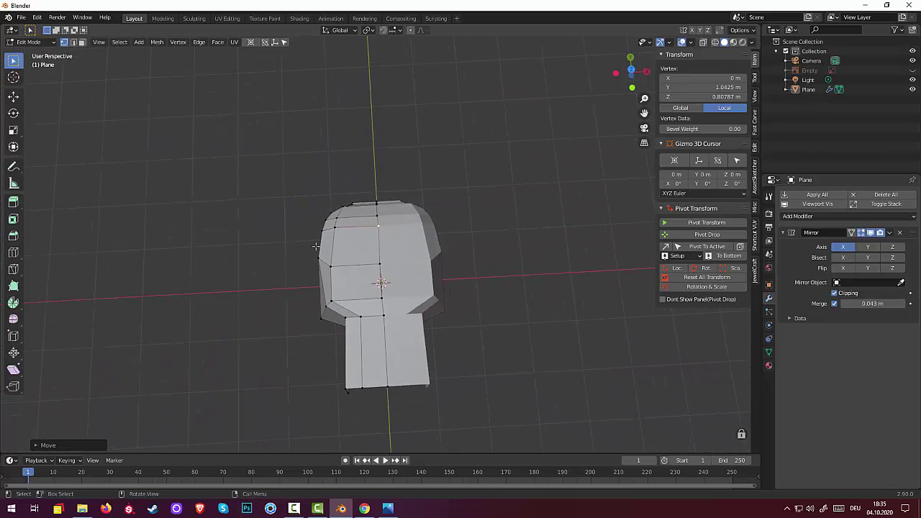
# Move the top-left edge vertex and the top-right corner inward, then bring up the ram head reference in Chrome.
pyautogui.moveTo(331, 228); pyautogui.dragTo(343, 229)
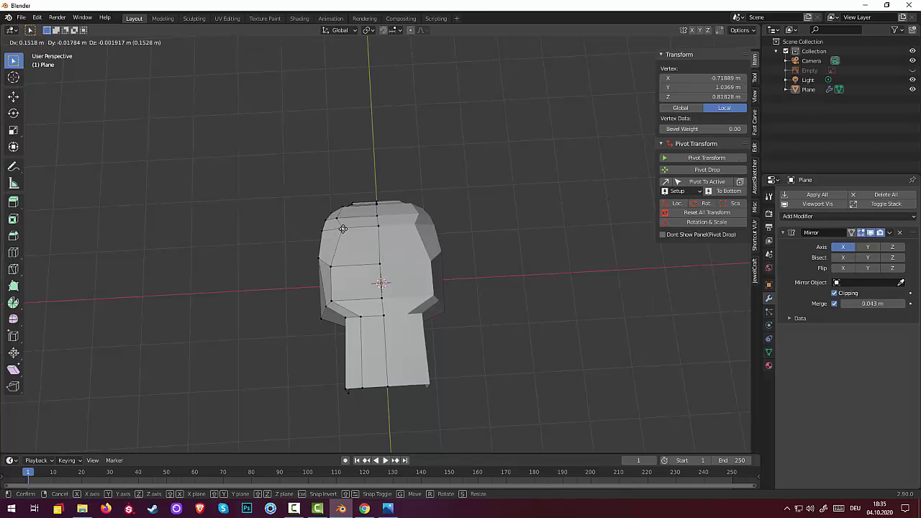
pyautogui.press('g')
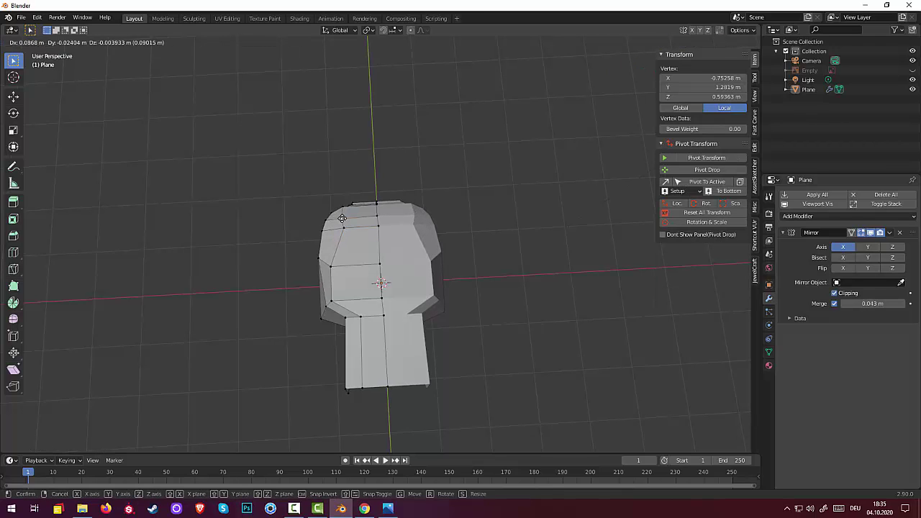
pyautogui.click(344, 218)
pyautogui.moveTo(432, 224)
pyautogui.mouseDown(button='middle')
pyautogui.moveTo(539, 220)
pyautogui.moveTo(576, 185)
pyautogui.moveTo(602, 180)
pyautogui.moveTo(612, 193)
pyautogui.moveTo(601, 196)
pyautogui.mouseUp(button='middle')
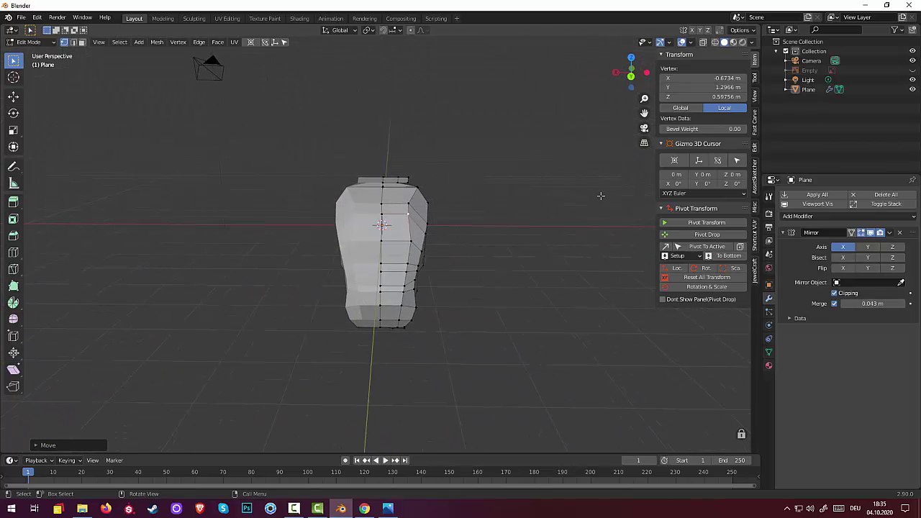
pyautogui.click(419, 187)
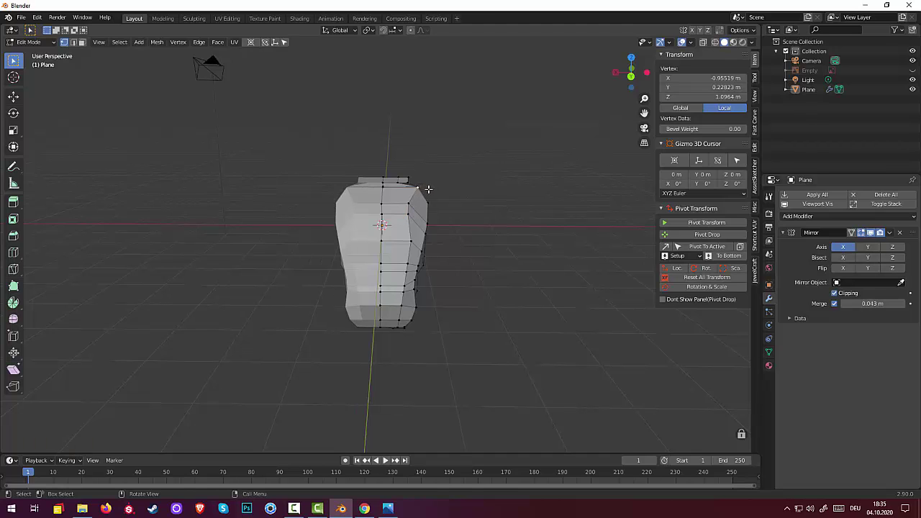
pyautogui.press('g')
pyautogui.click(409, 201)
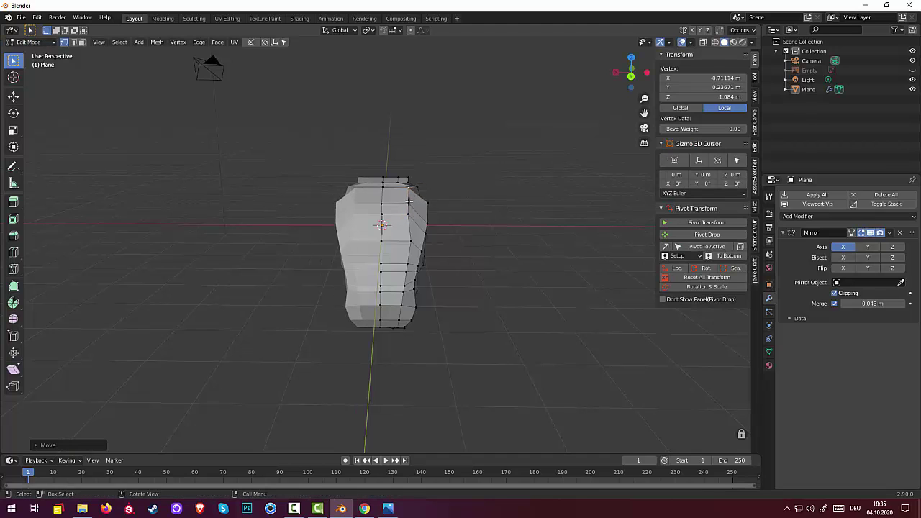
pyautogui.click(364, 509)
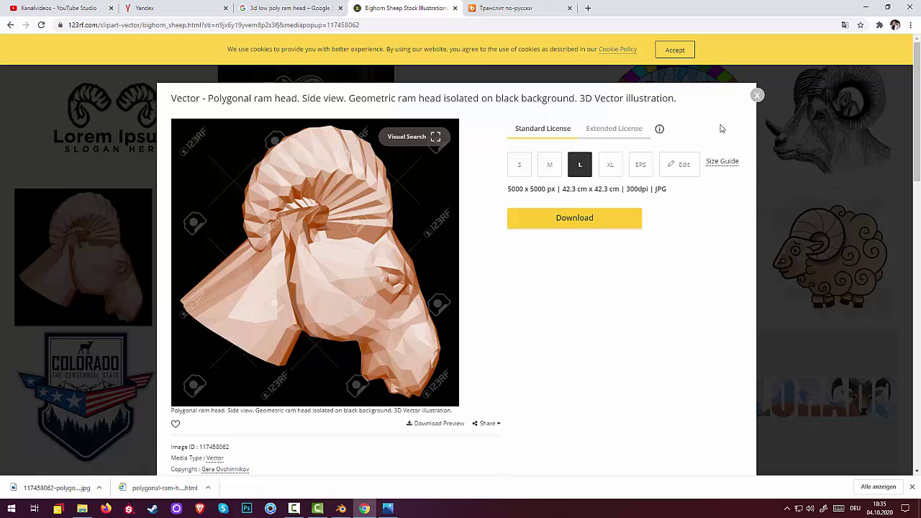
# Close the polygonal ram head preview and open the rams head logo image in a new tab.
pyautogui.click(755, 95)
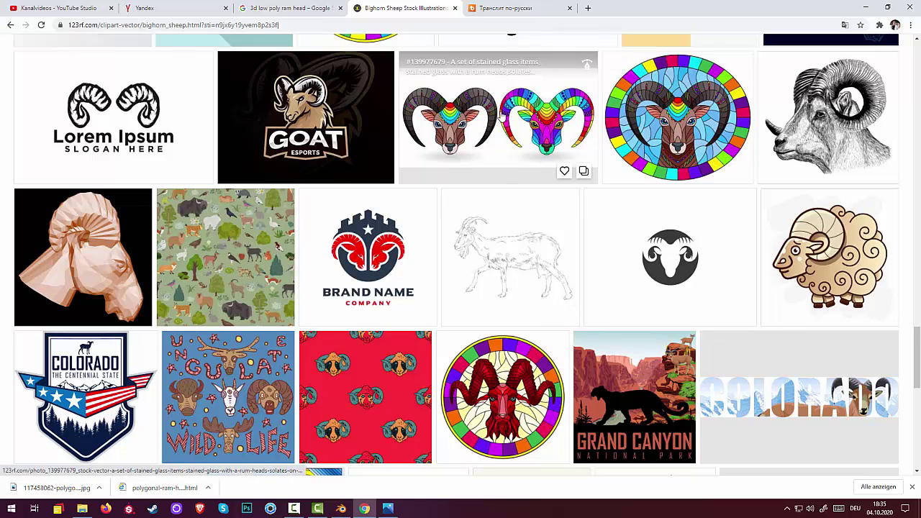
pyautogui.middleClick(617, 251)
pyautogui.scroll(-15, 618, 251)
pyautogui.scroll(10, 598, 223)
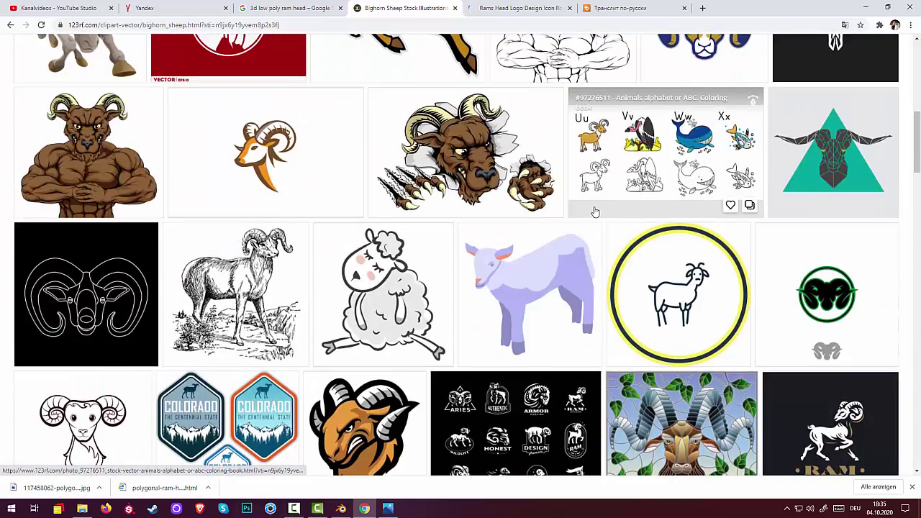
pyautogui.scroll(10, 592, 217)
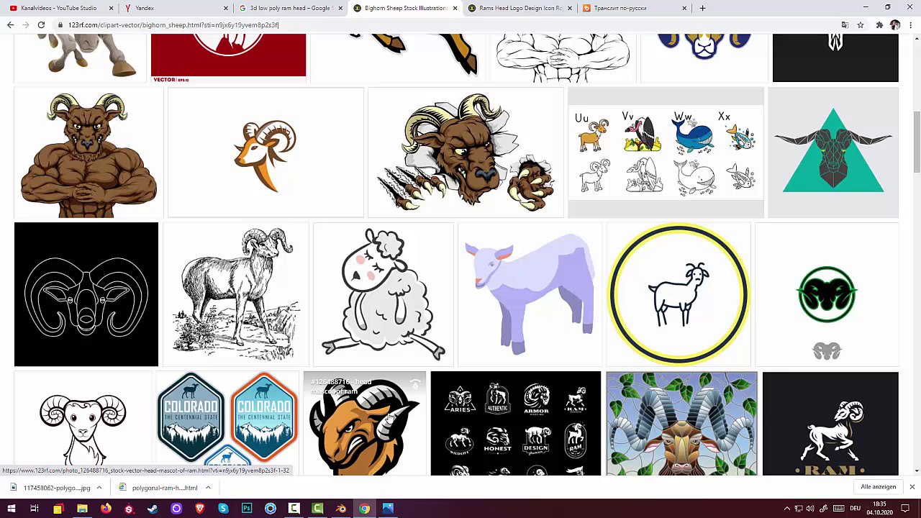
# Back in Blender, move the selected vertex and a second one on the mesh.
pyautogui.click(362, 511)
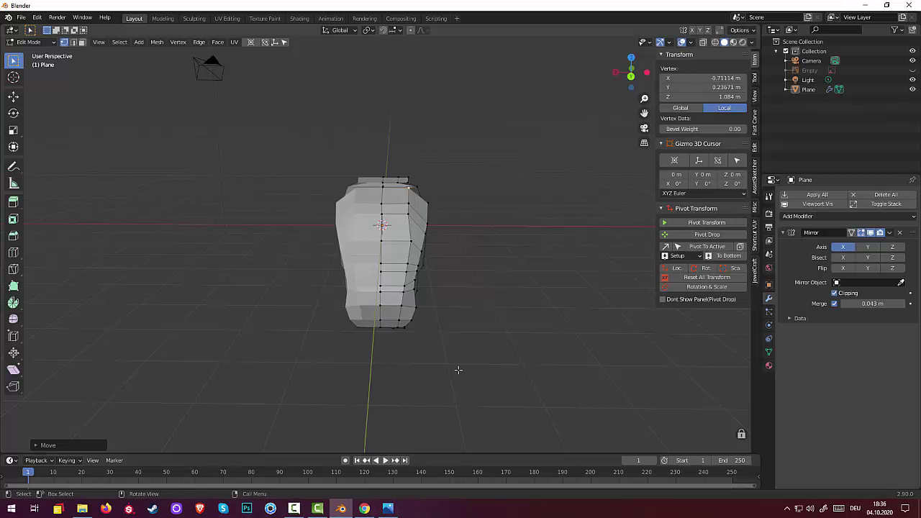
pyautogui.moveTo(309, 374)
pyautogui.mouseDown(button='middle')
pyautogui.moveTo(365, 372)
pyautogui.moveTo(350, 386)
pyautogui.moveTo(371, 355)
pyautogui.mouseUp(button='middle')
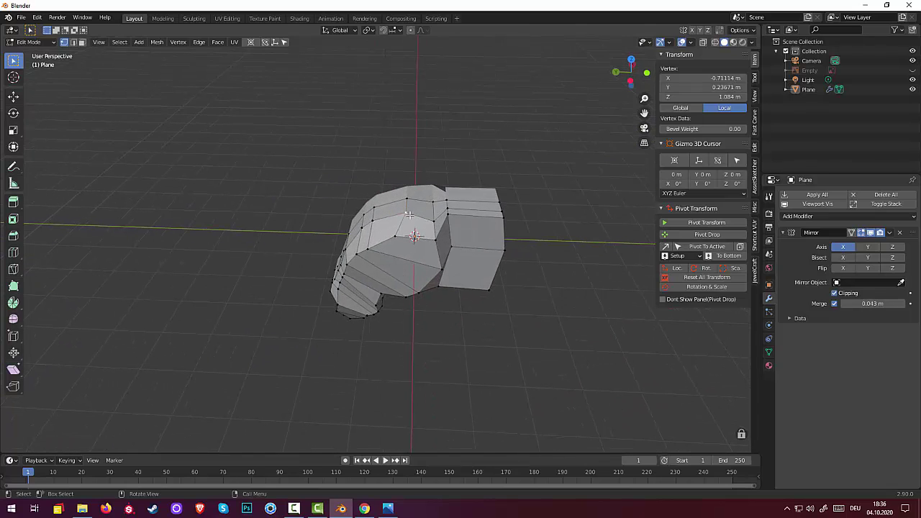
pyautogui.press('g')
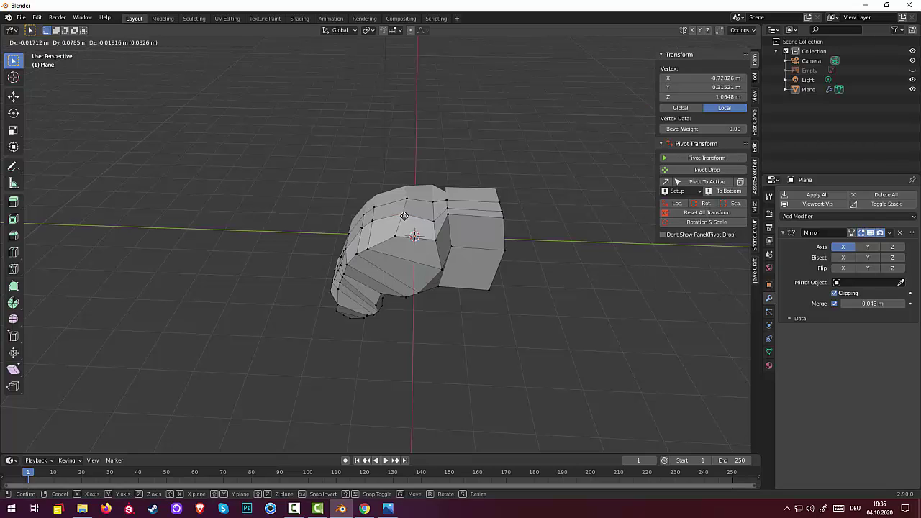
pyautogui.click(423, 220)
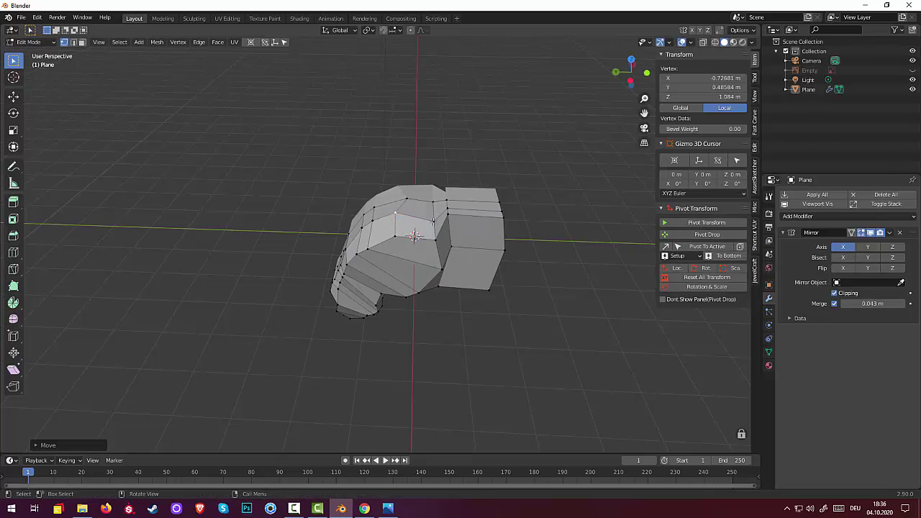
pyautogui.click(434, 220)
pyautogui.moveTo(434, 221); pyautogui.dragTo(576, 222, button='middle')
pyautogui.press('g')
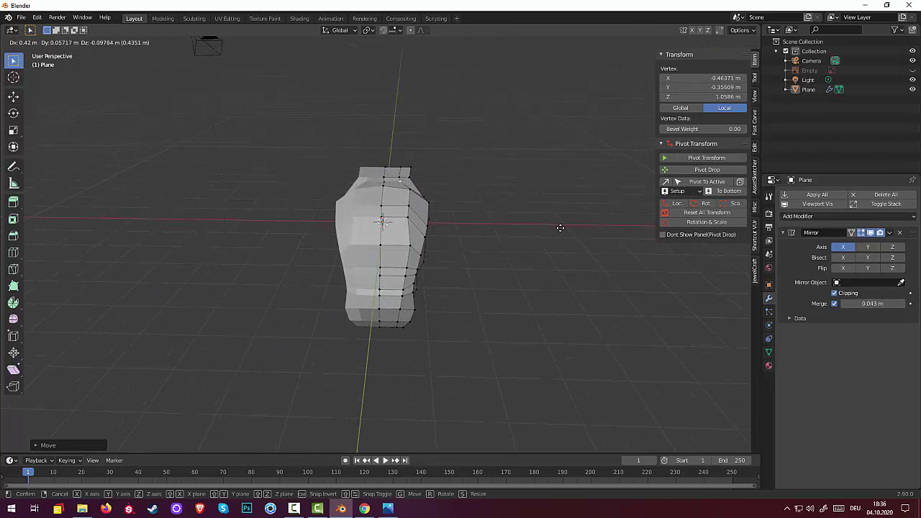
pyautogui.click(561, 228)
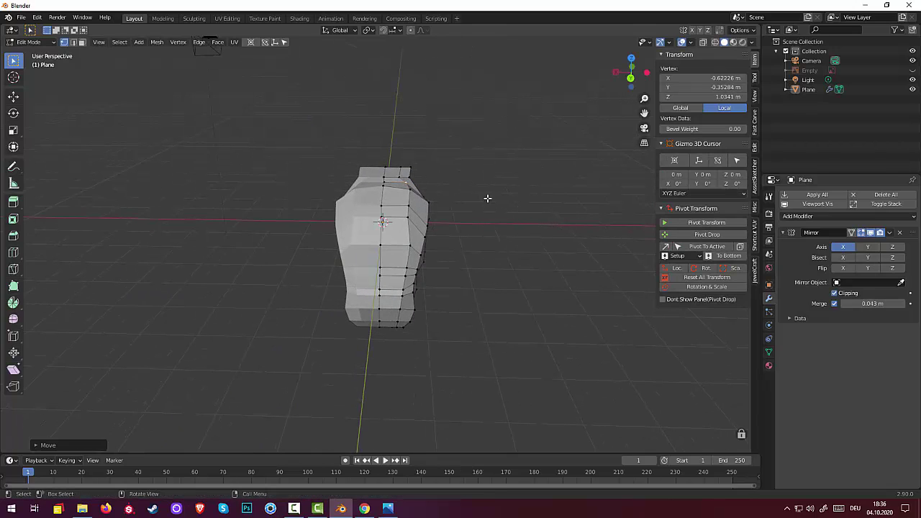
# Nudge two vertices along the boot's top edge.
pyautogui.click(402, 190)
pyautogui.press('g')
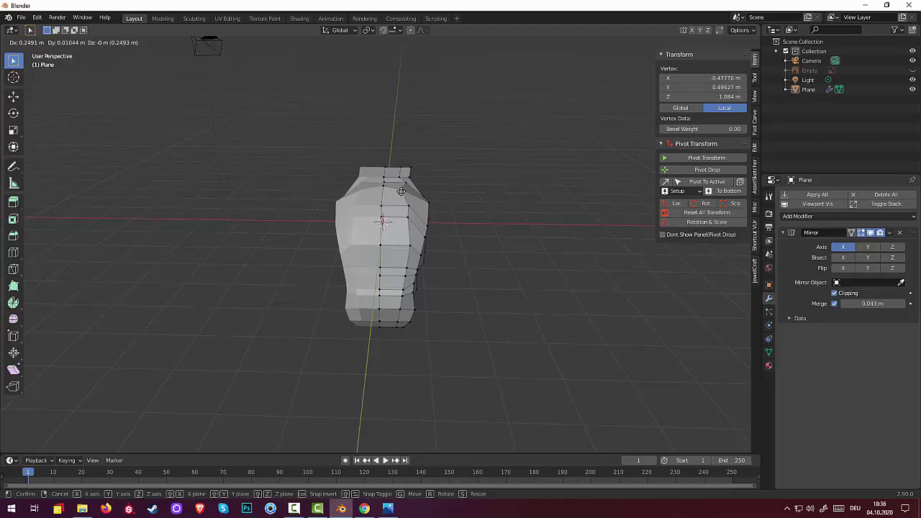
pyautogui.click(407, 183)
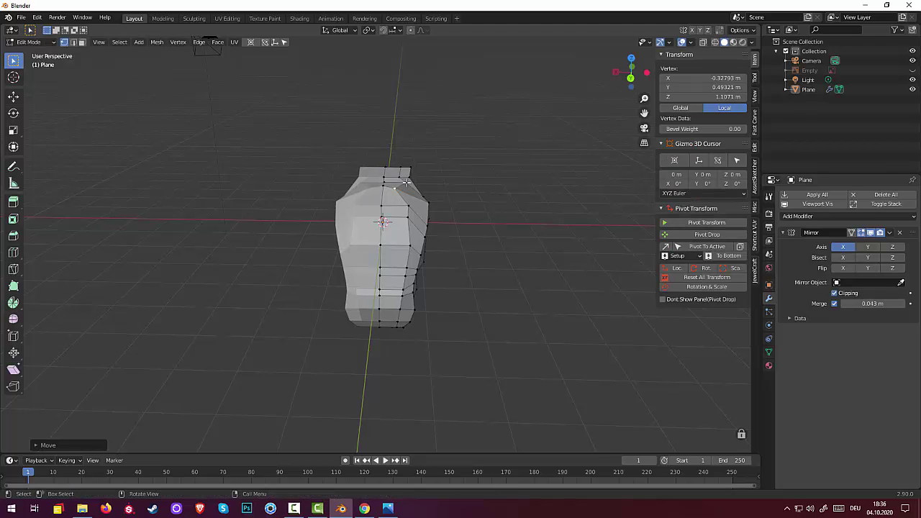
pyautogui.click(407, 183)
pyautogui.press('g')
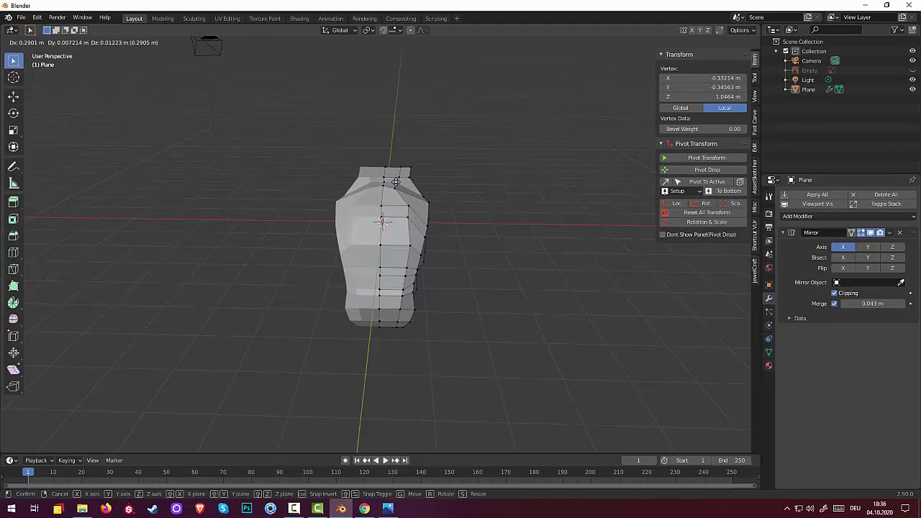
pyautogui.click(396, 182)
pyautogui.moveTo(395, 182); pyautogui.dragTo(365, 242, button='middle')
# Adjust a vertex on the upper surface and another on the boot's side.
pyautogui.click(398, 219)
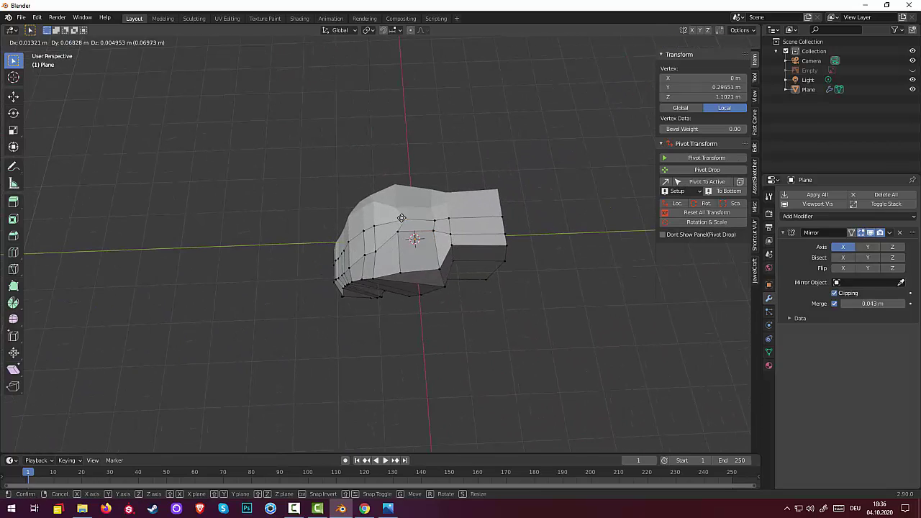
pyautogui.press('g')
pyautogui.click(394, 220)
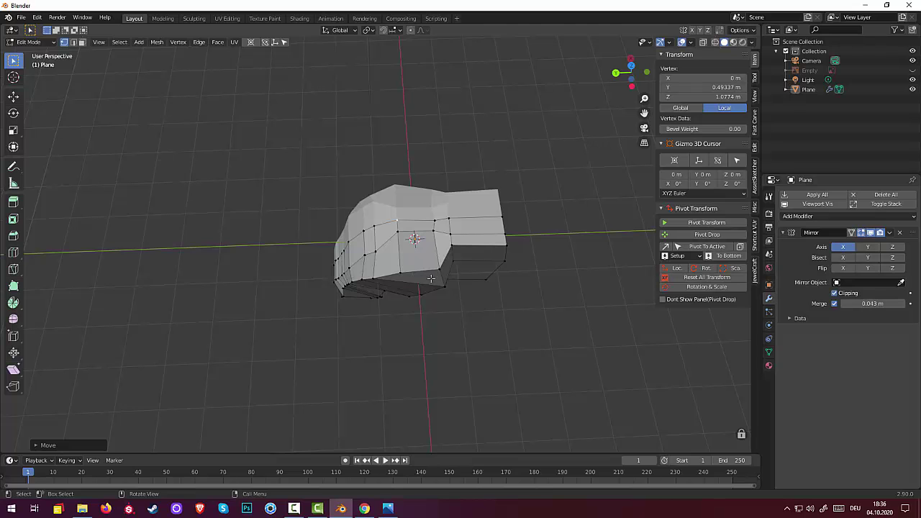
pyautogui.click(397, 232)
pyautogui.press('g')
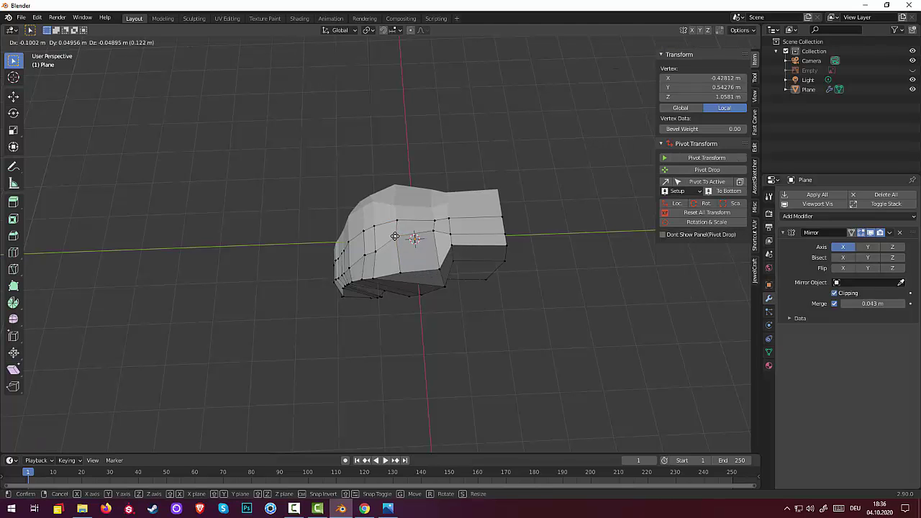
pyautogui.click(398, 234)
pyautogui.moveTo(453, 275)
pyautogui.mouseDown(button='middle')
pyautogui.moveTo(534, 237)
pyautogui.moveTo(480, 193)
pyautogui.mouseUp(button='middle')
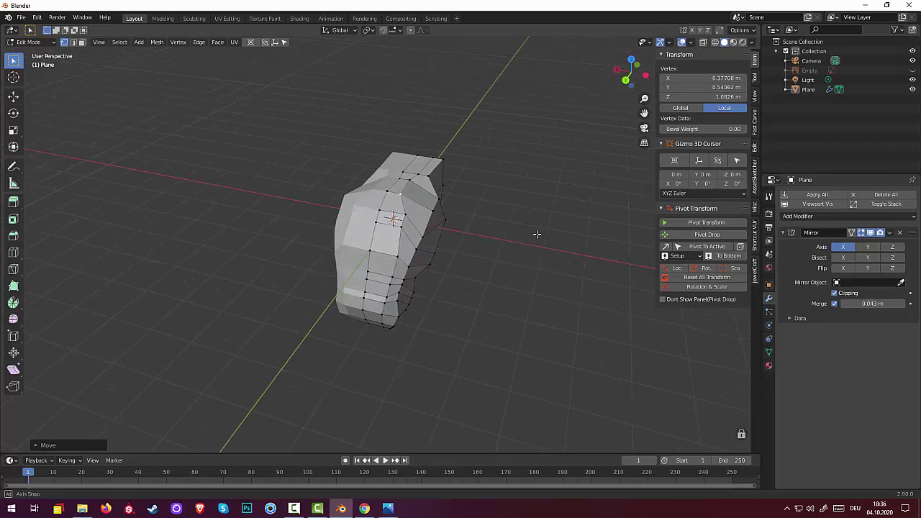
# Reposition a vertex on the boot's side, then nudge it slightly to refine the contour.
pyautogui.moveTo(516, 223); pyautogui.dragTo(435, 229, button='middle')
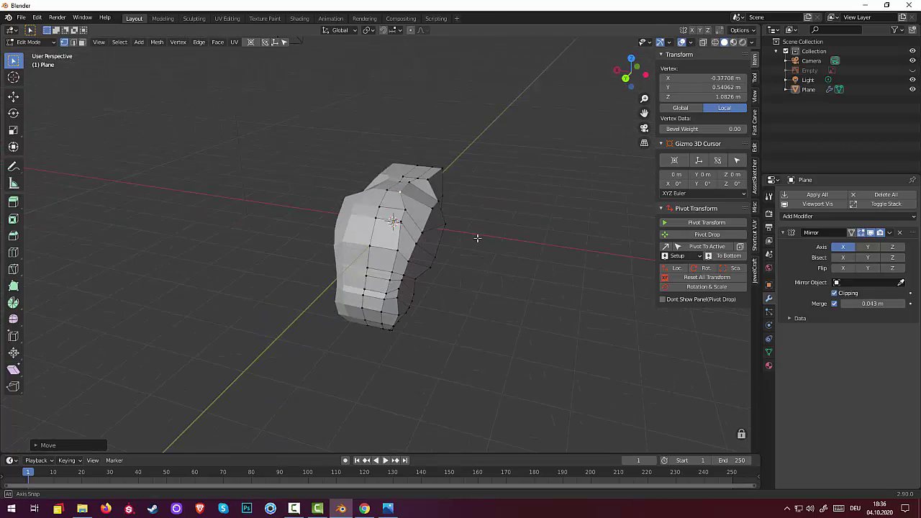
pyautogui.click(420, 219)
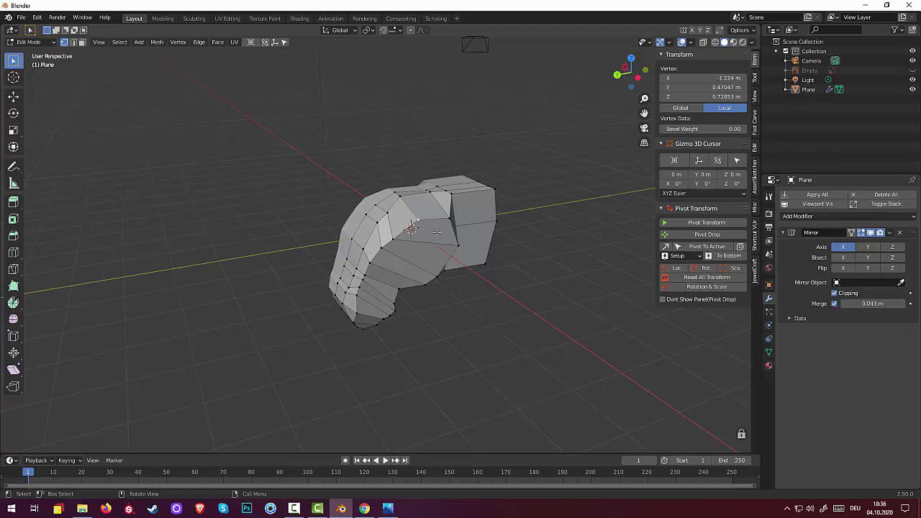
pyautogui.moveTo(470, 253); pyautogui.dragTo(504, 256, button='middle')
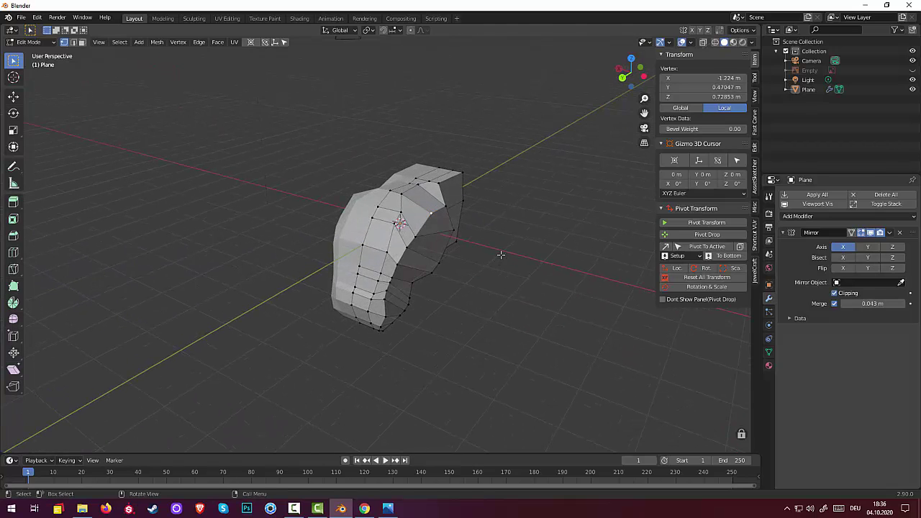
pyautogui.press('g')
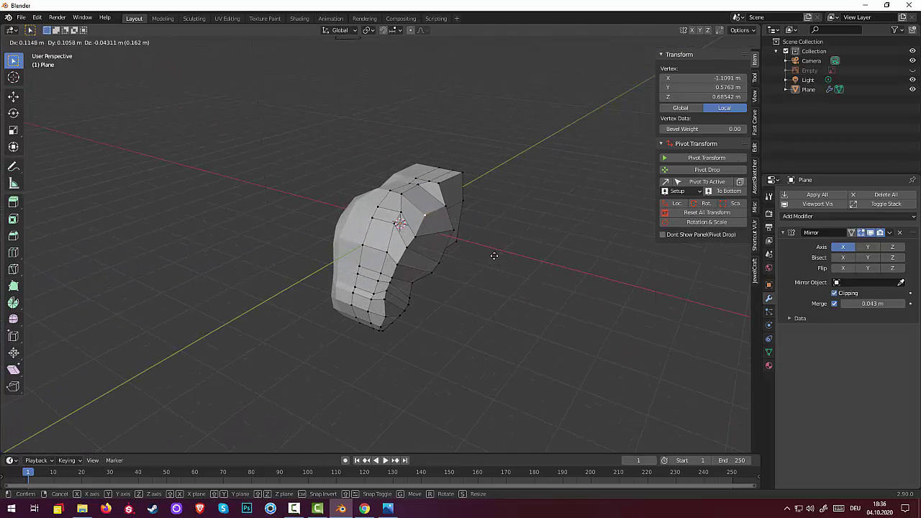
pyautogui.click(493, 256)
pyautogui.moveTo(509, 255)
pyautogui.mouseDown(button='middle')
pyautogui.moveTo(411, 230)
pyautogui.moveTo(373, 236)
pyautogui.moveTo(436, 298)
pyautogui.mouseUp(button='middle')
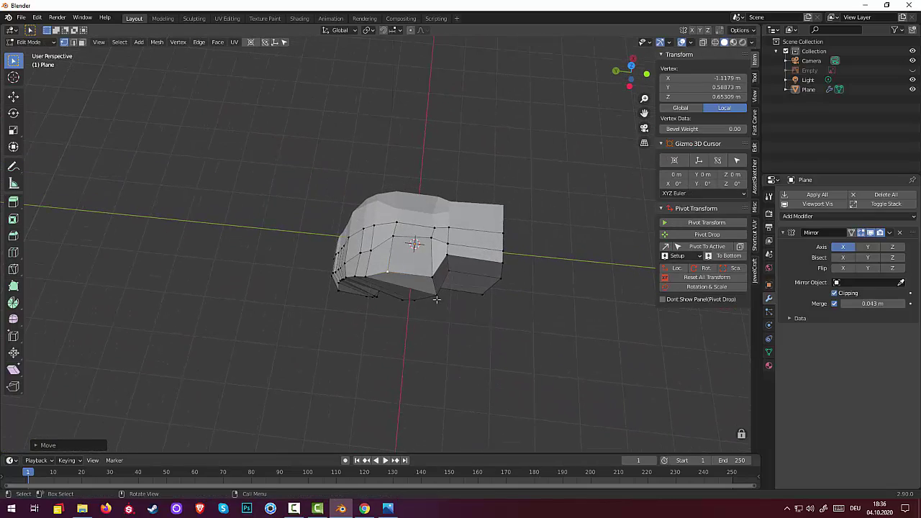
pyautogui.press('g')
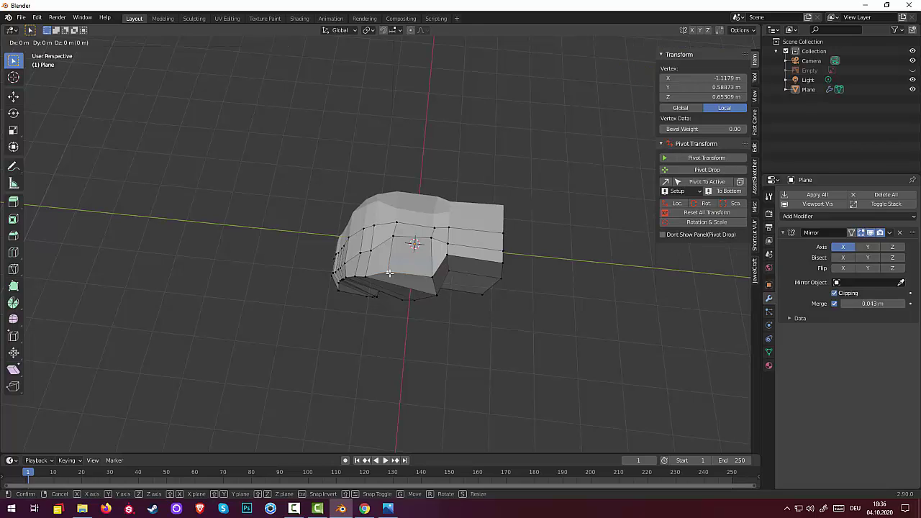
pyautogui.click(430, 277)
# Shift a lower-edge vertex to about X -1.11, Y -0.40, Z 0.60 m and check the shape.
pyautogui.click(426, 273)
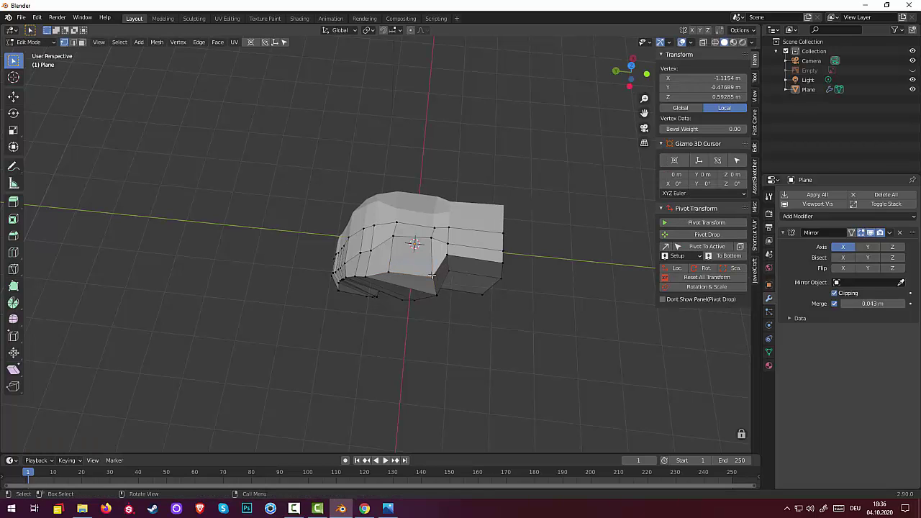
pyautogui.press('g')
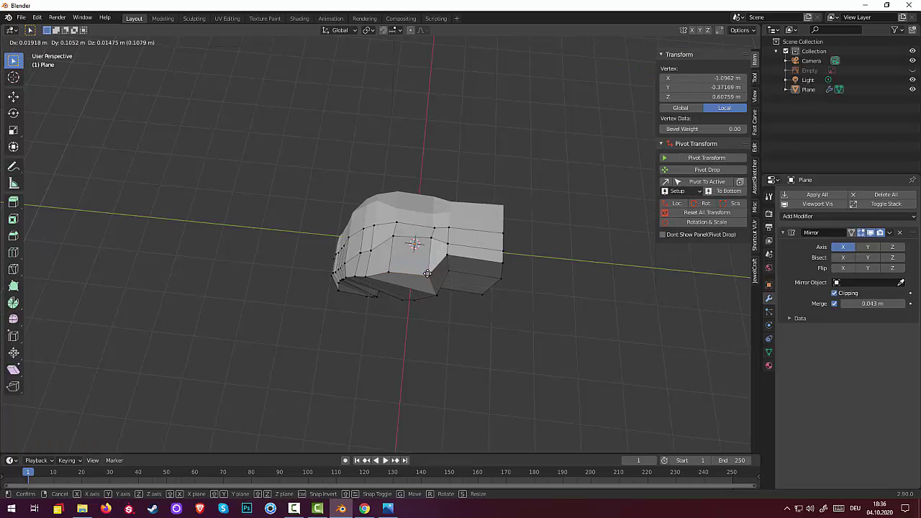
pyautogui.click(428, 273)
pyautogui.moveTo(428, 274); pyautogui.dragTo(311, 217, button='middle')
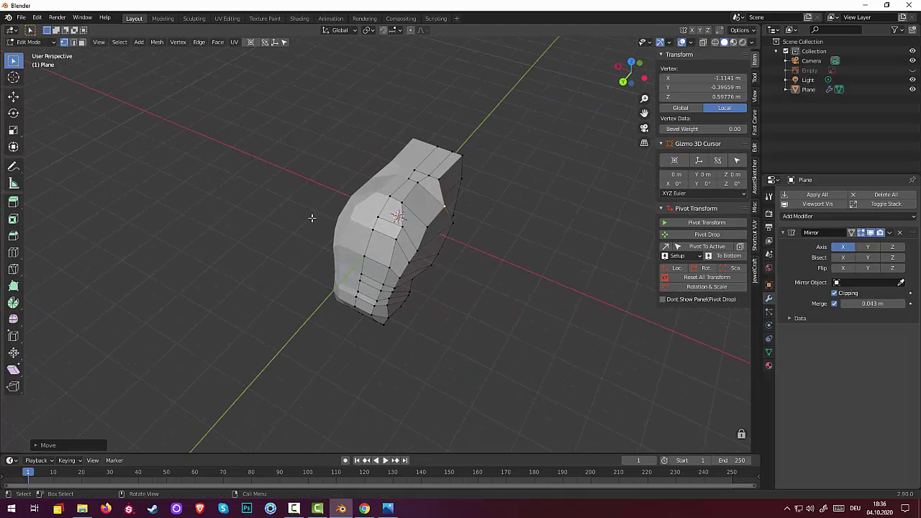
pyautogui.click(294, 509)
pyautogui.click(294, 508)
pyautogui.click(293, 509)
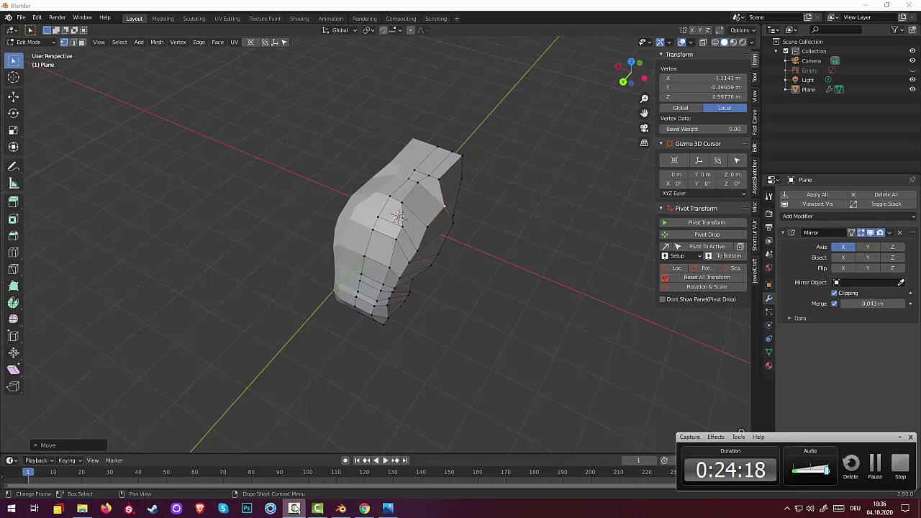